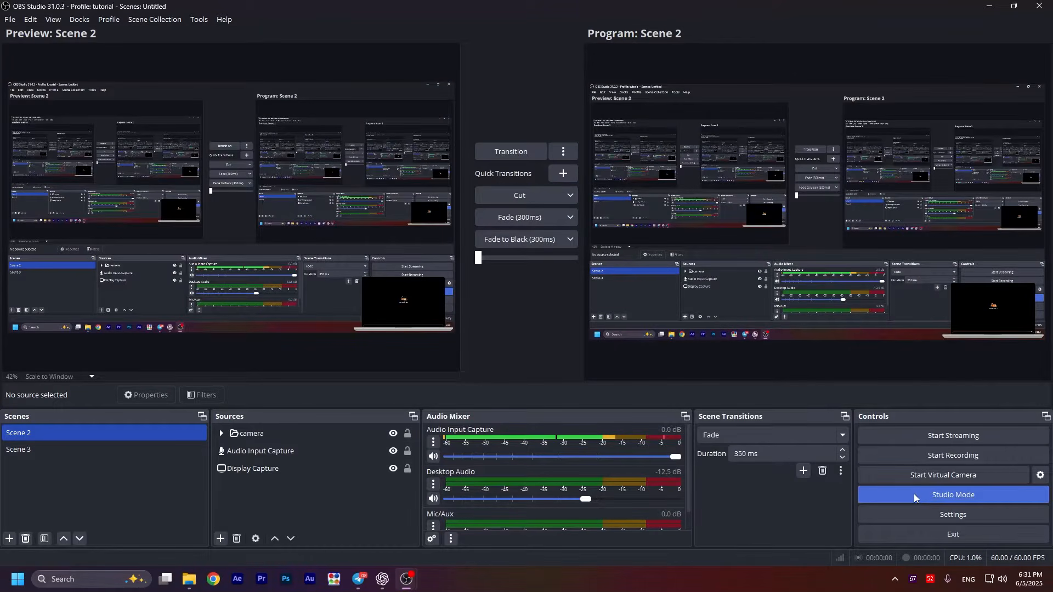
{"action": "left_click", "coordinate": [914, 495]}
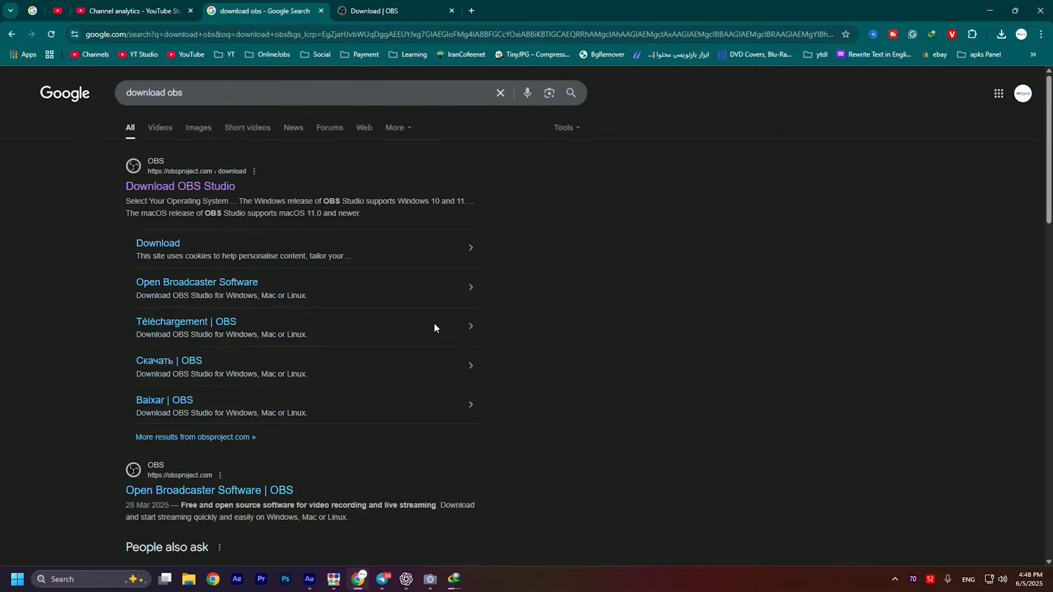
- Open the official Download OBS Studio page from the "download obs" search results
{"action": "left_click", "coordinate": [227, 97]}
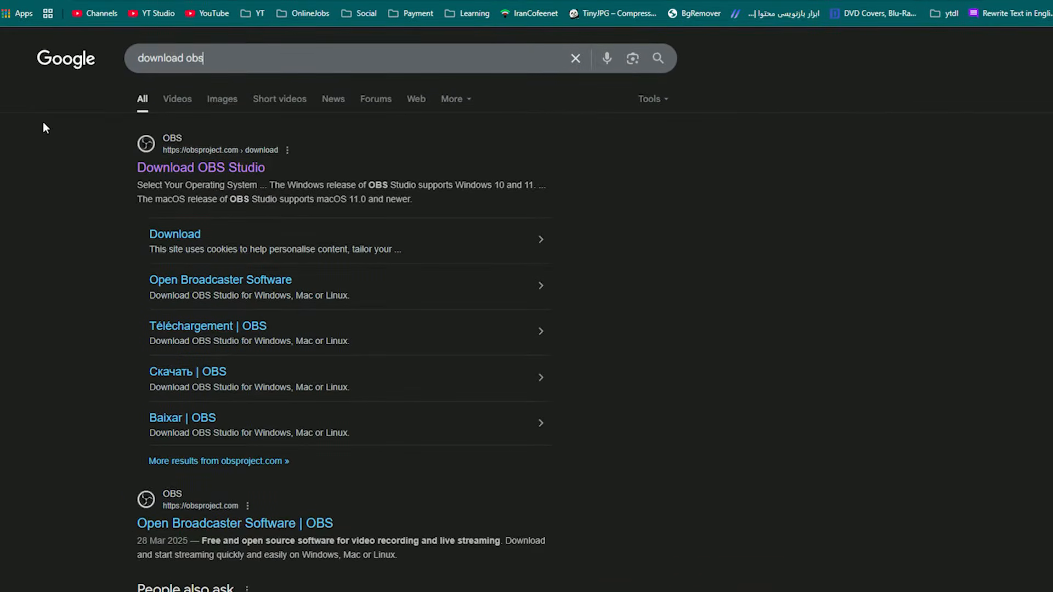
{"action": "left_click", "coordinate": [204, 58]}
{"action": "left_click", "coordinate": [66, 125]}
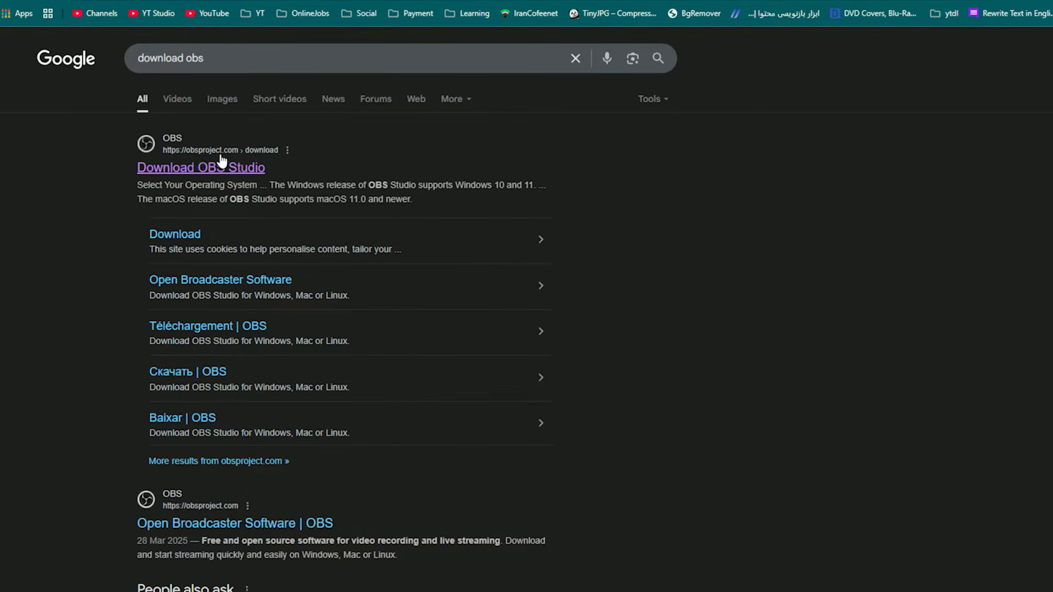
{"action": "left_click", "coordinate": [222, 163]}
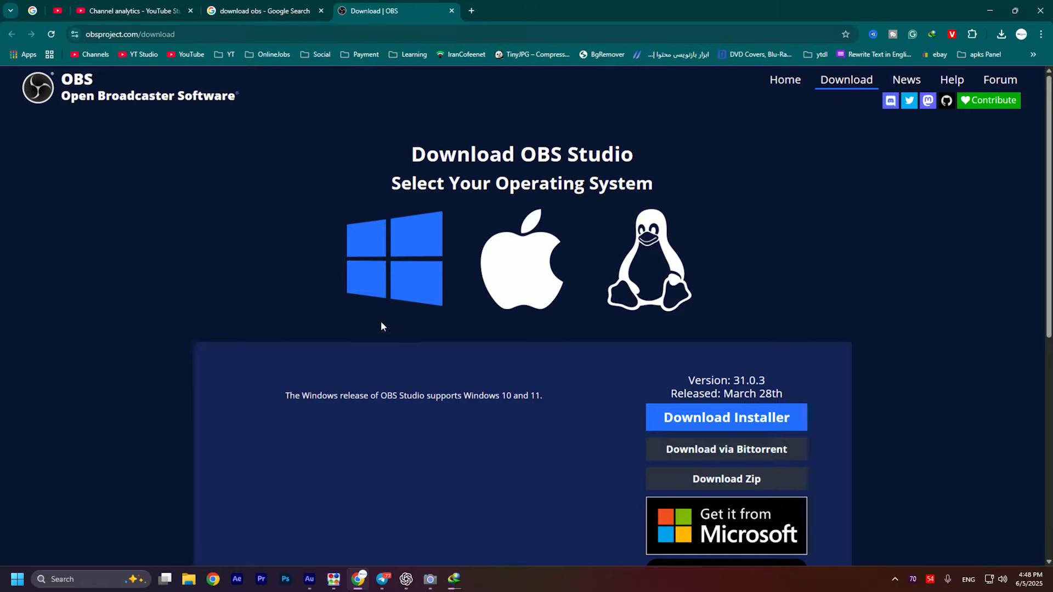
- Download the Windows installer for OBS Studio 31.0.3 and dismiss the duplicate download dialog
{"action": "scroll", "coordinate": [379, 324], "scroll_direction": "down", "scroll_amount": 2}
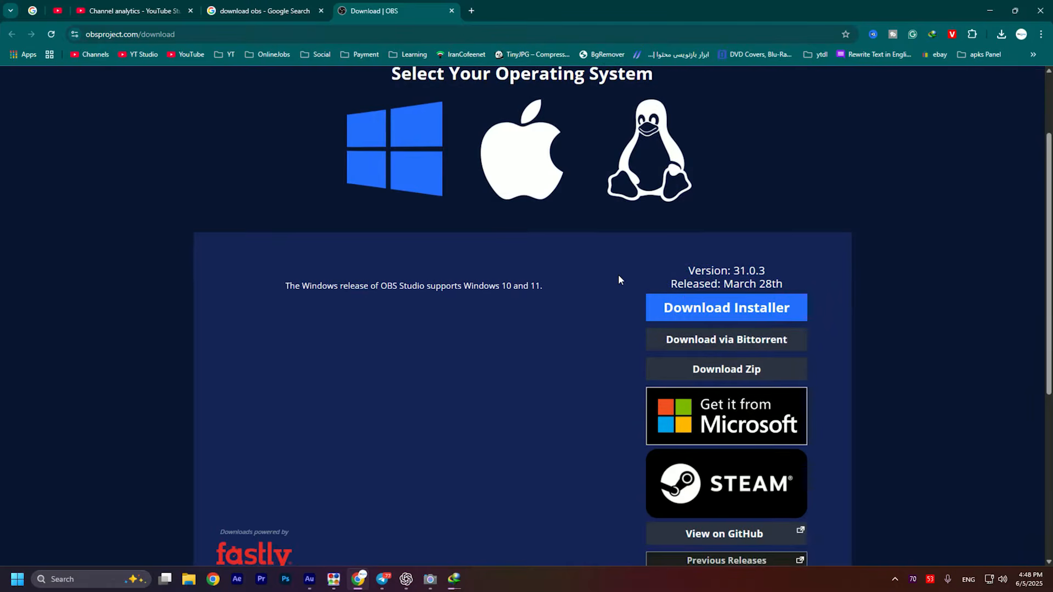
{"action": "left_click", "coordinate": [690, 307]}
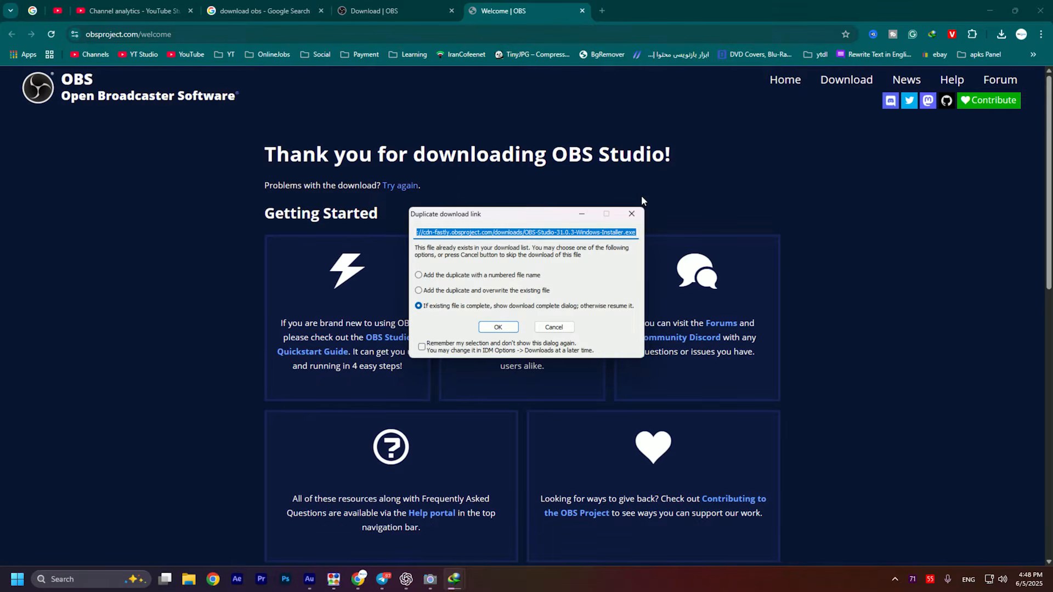
{"action": "left_click", "coordinate": [632, 214]}
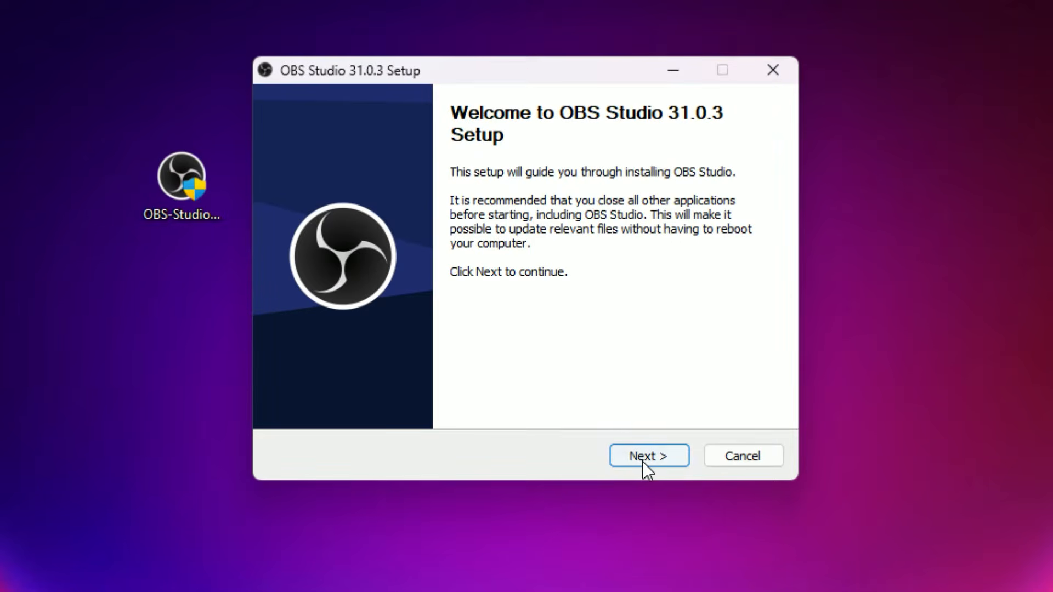
- Install OBS Studio 31.0.3 in C:\Program Files\obs-studio and finish setup with the launch option enabled
{"action": "left_click", "coordinate": [644, 461]}
{"action": "left_click", "coordinate": [643, 462]}
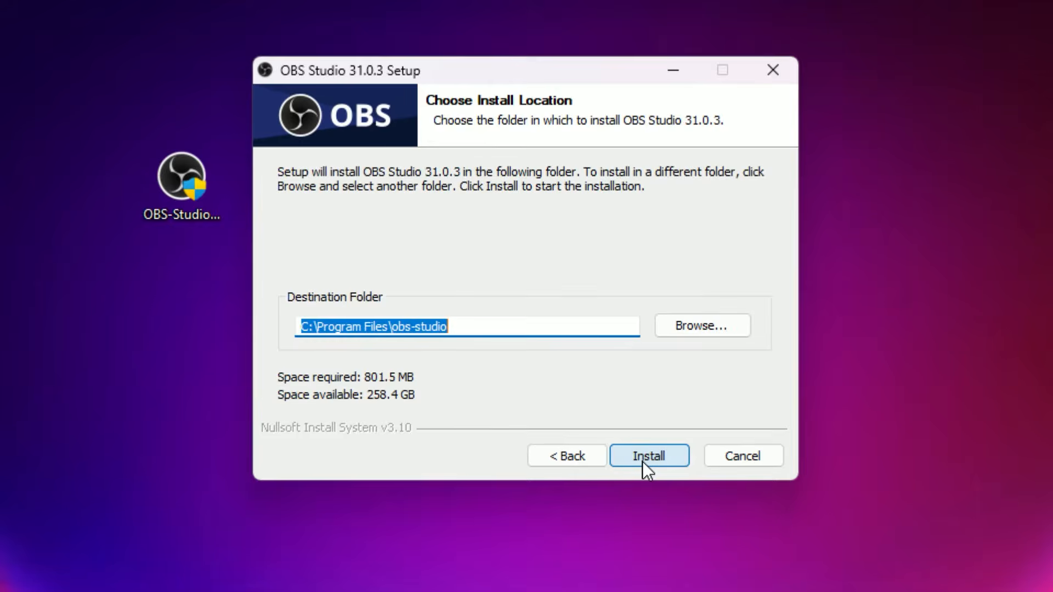
{"action": "left_click", "coordinate": [643, 461]}
{"action": "left_click", "coordinate": [331, 217]}
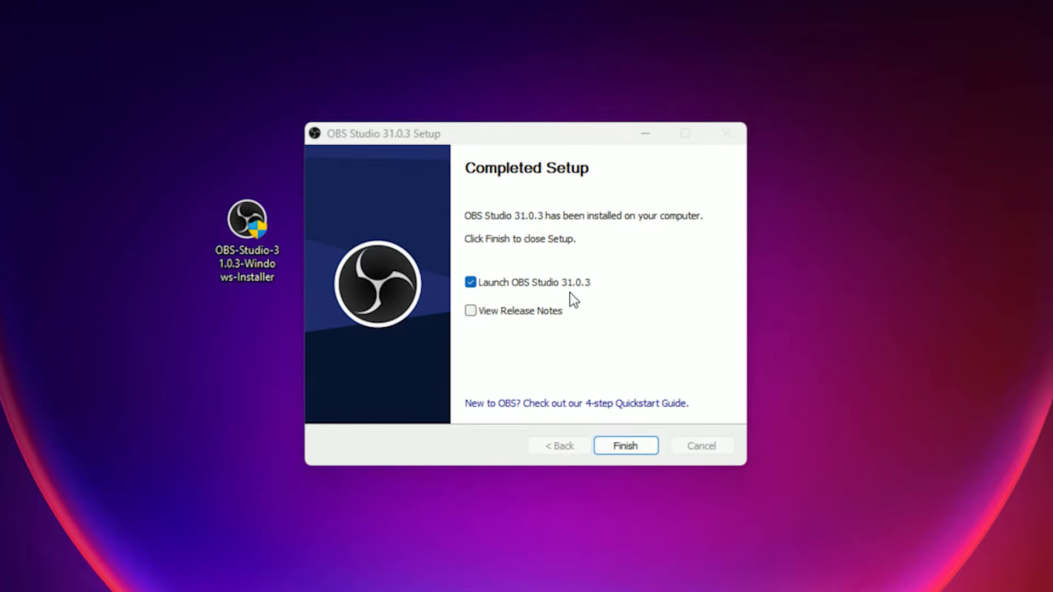
{"action": "left_click", "coordinate": [625, 444]}
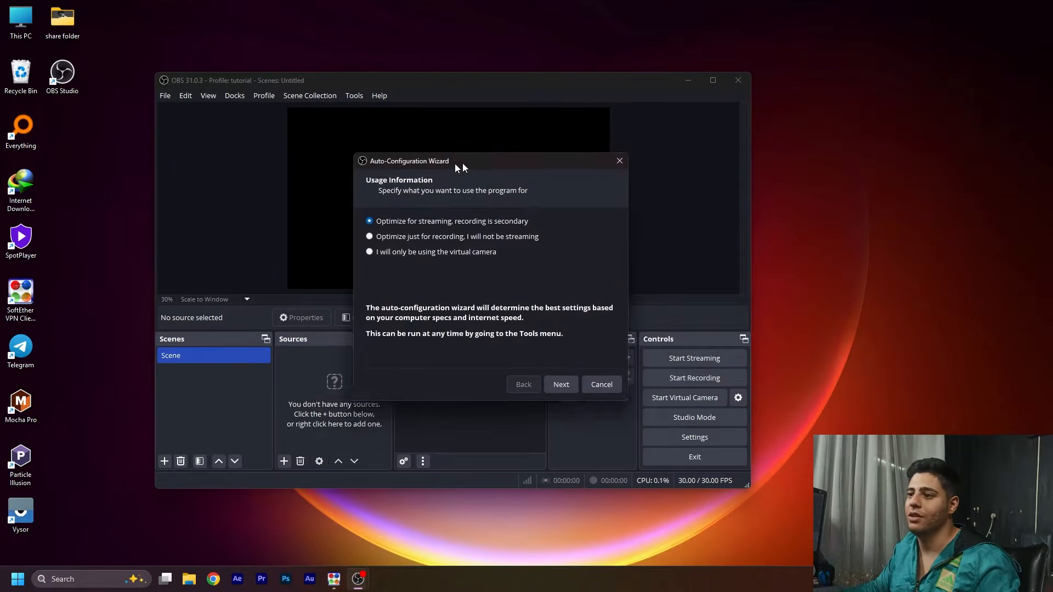
- Set the Auto-Configuration Wizard's usage to "Optimize just for recording, I will not be streaming" and continue to the video settings
{"action": "left_click_drag", "start_coordinate": [478, 138], "coordinate": [731, 37]}
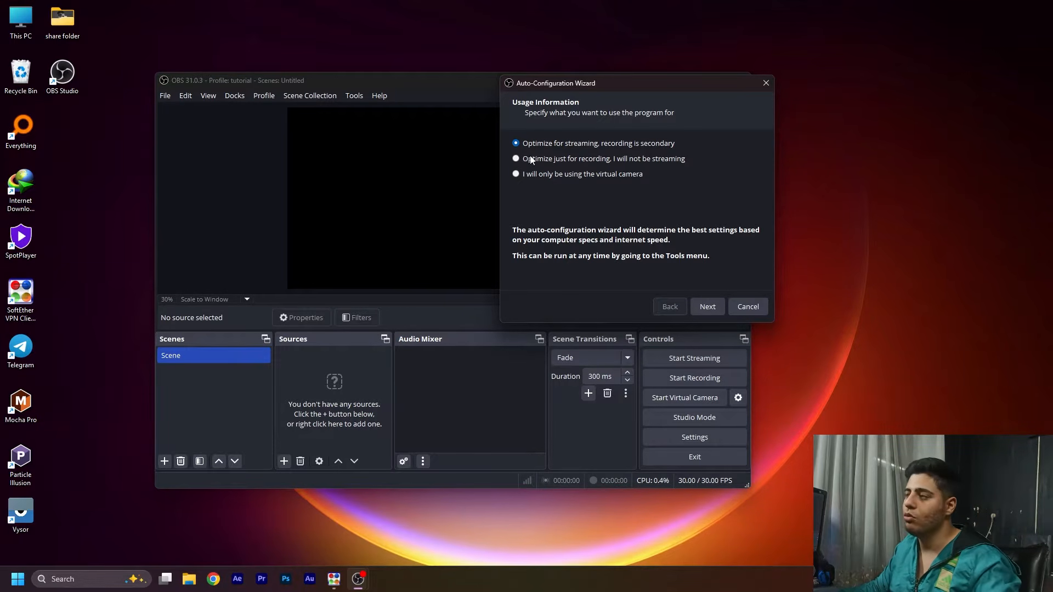
{"action": "left_click_drag", "start_coordinate": [618, 87], "coordinate": [444, 139]}
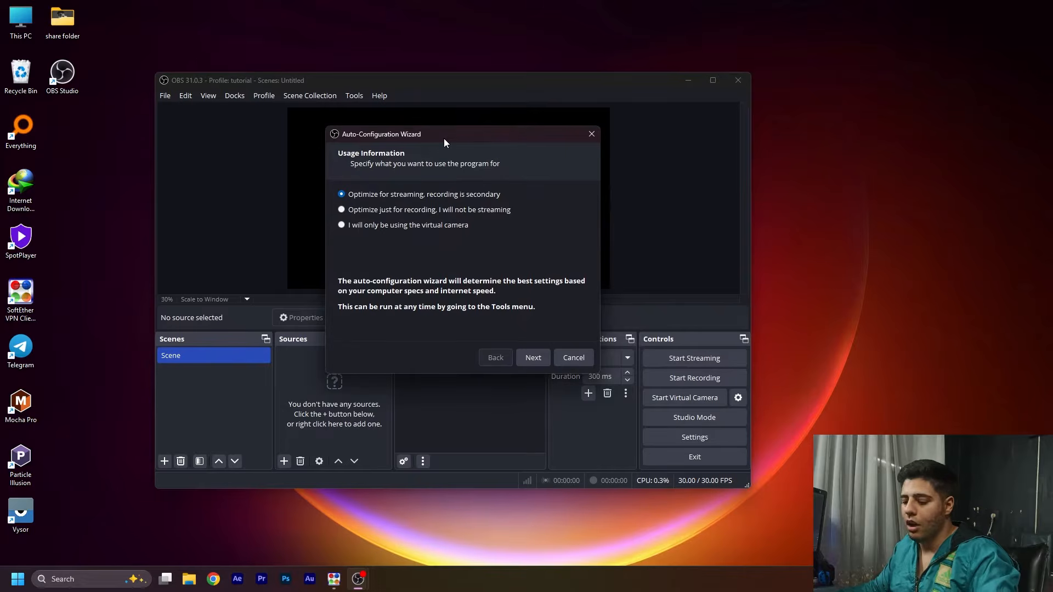
{"action": "left_click", "coordinate": [355, 212]}
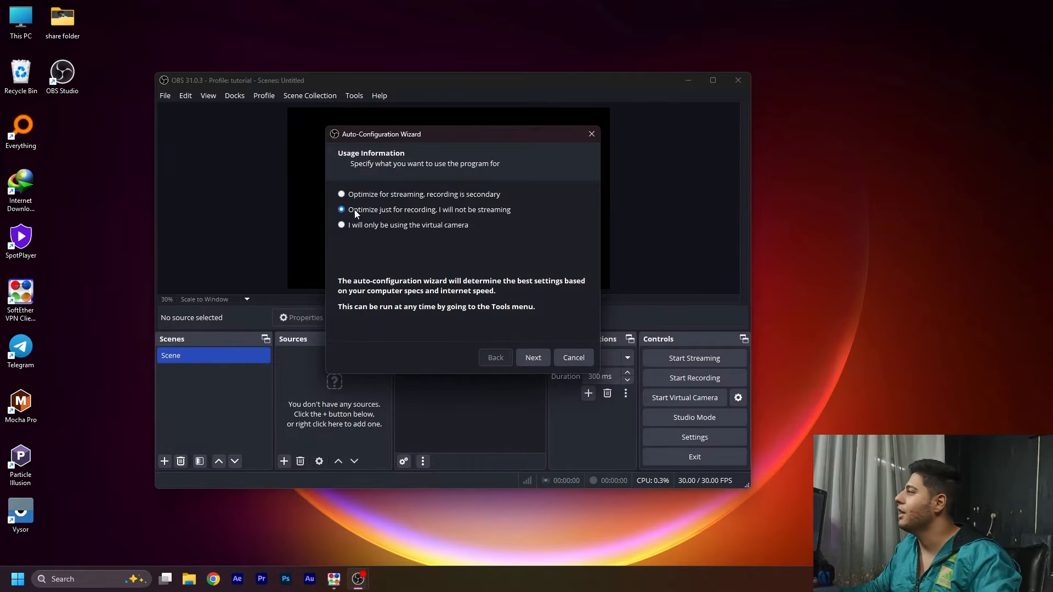
{"action": "left_click", "coordinate": [534, 357]}
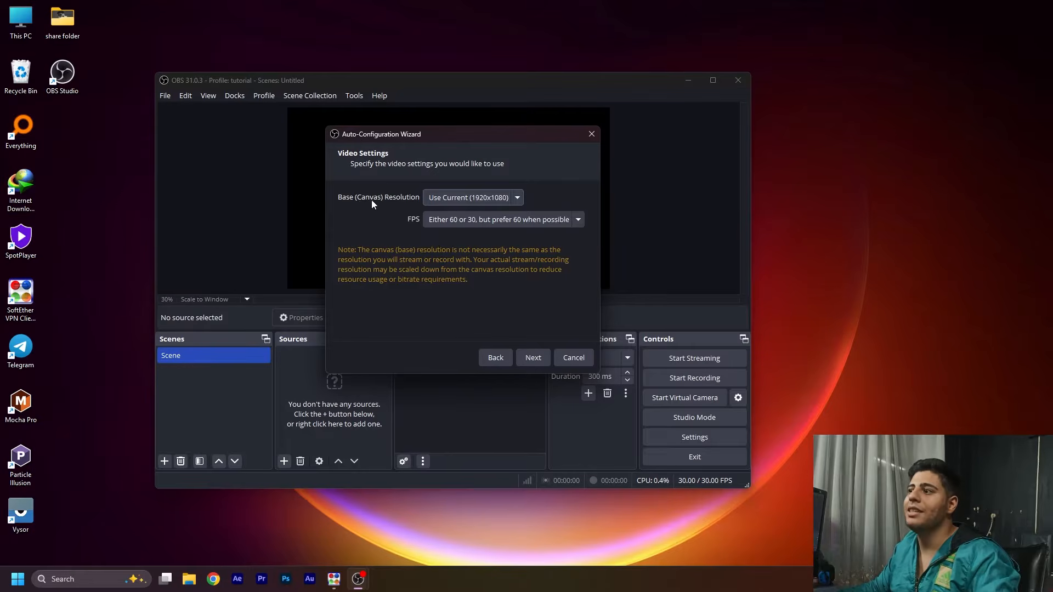
- Keep the canvas resolution at Use Current (1920x1080), set FPS to 60, and run the wizard's test
{"action": "left_click", "coordinate": [464, 197]}
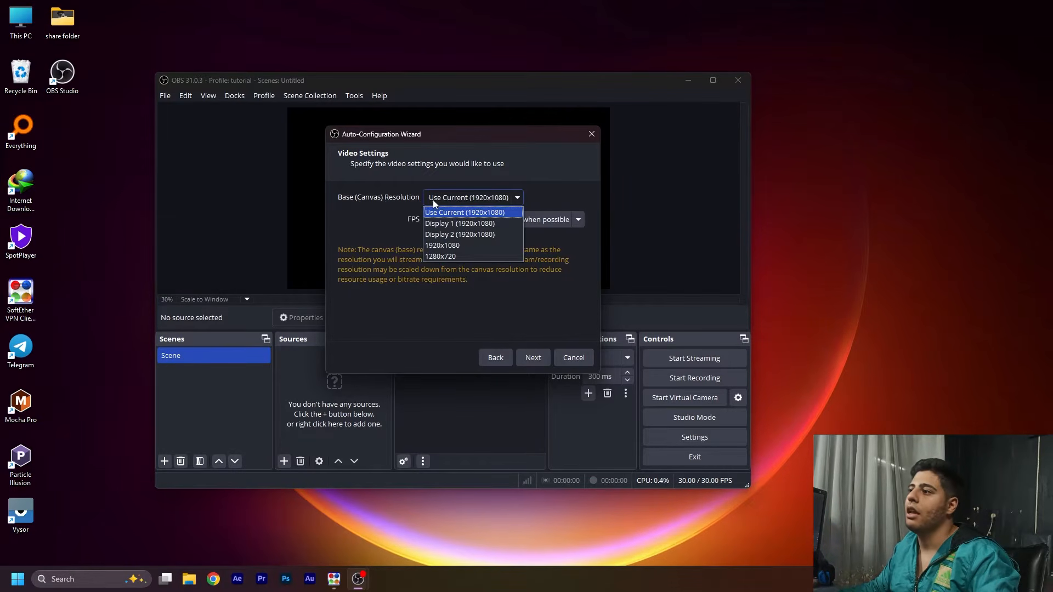
{"action": "left_click", "coordinate": [489, 214]}
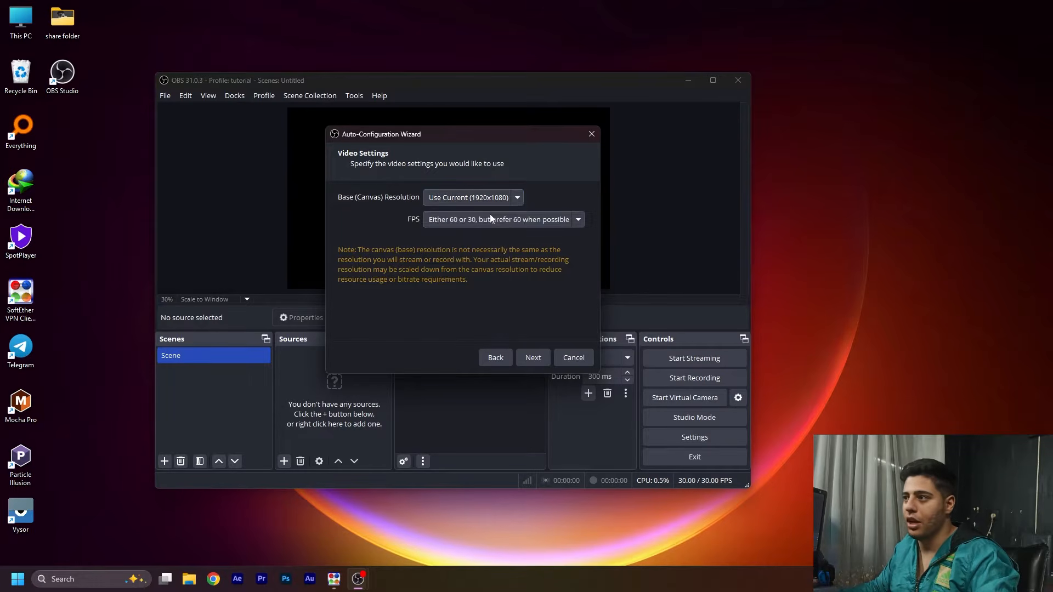
{"action": "left_click_drag", "start_coordinate": [489, 127], "coordinate": [822, 134]}
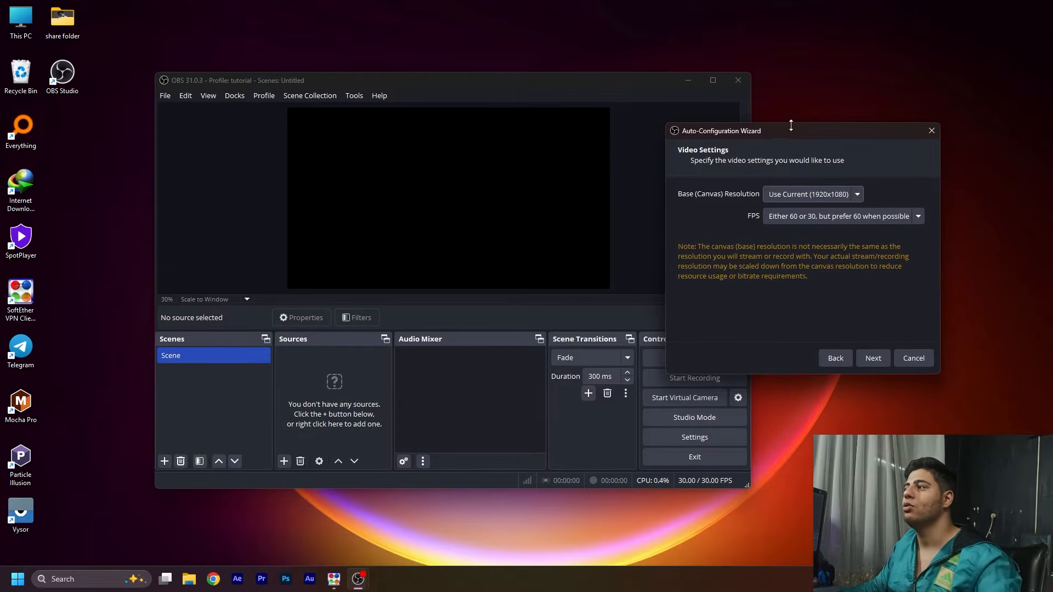
{"action": "left_click_drag", "start_coordinate": [792, 131], "coordinate": [490, 154]}
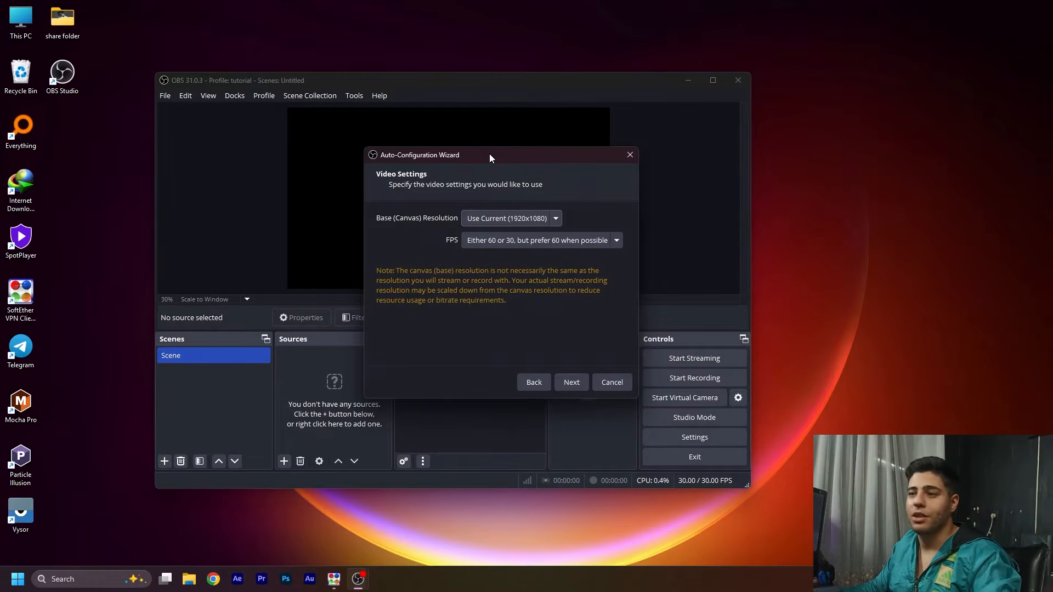
{"action": "left_click", "coordinate": [483, 241]}
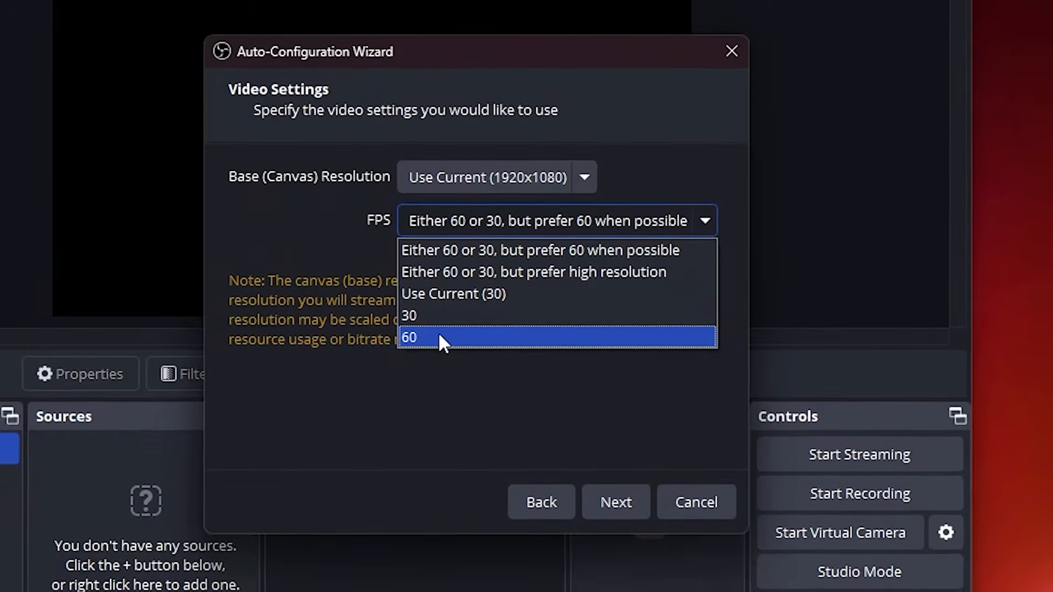
{"action": "left_click", "coordinate": [438, 336]}
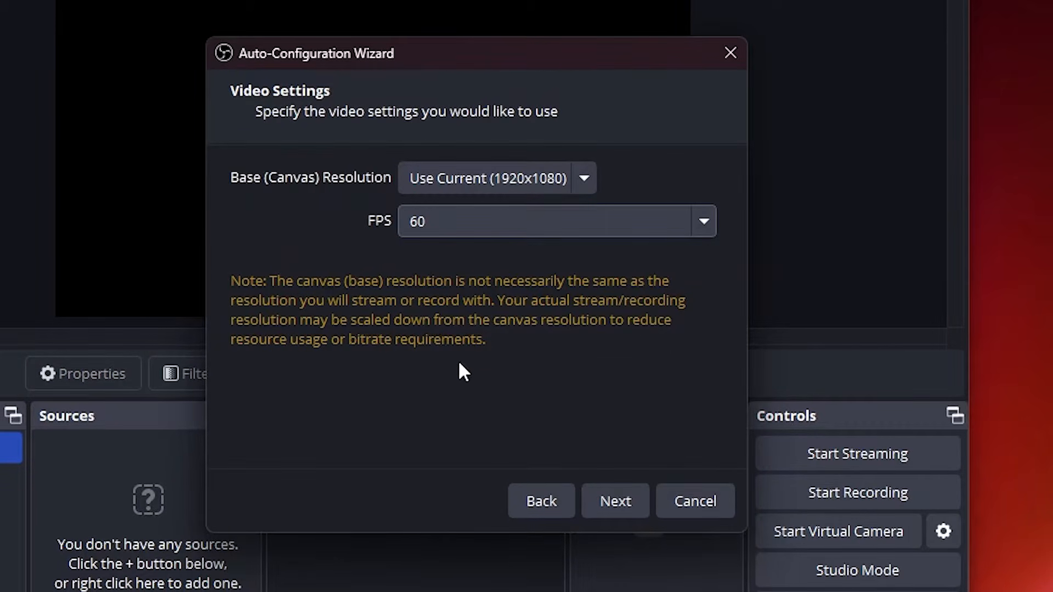
{"action": "left_click", "coordinate": [610, 494]}
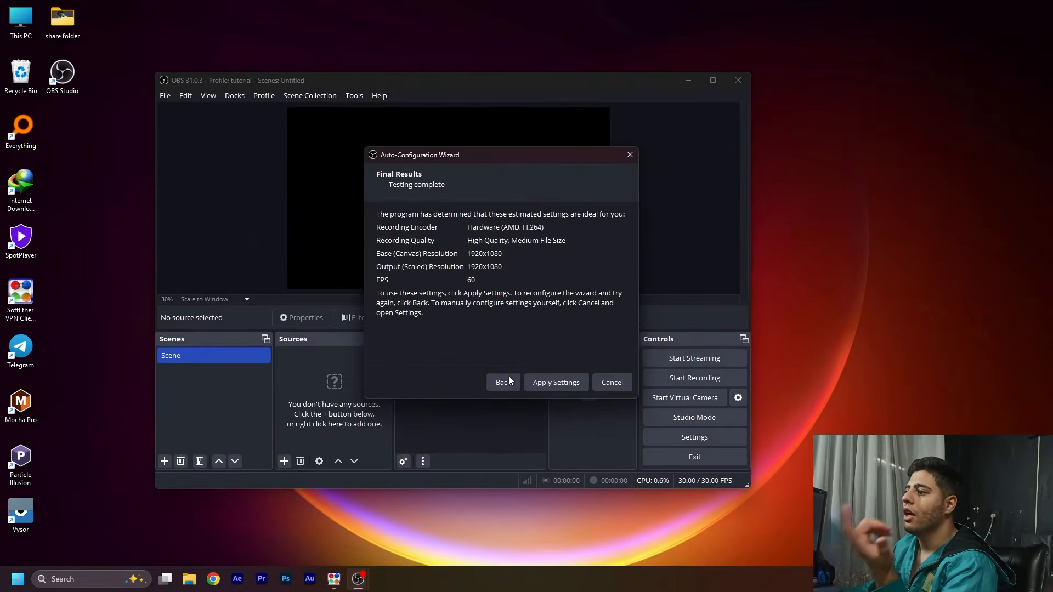
- Revisit the wizard's video settings keeping 60 FPS, and apply the recommended settings
{"action": "left_click", "coordinate": [505, 384]}
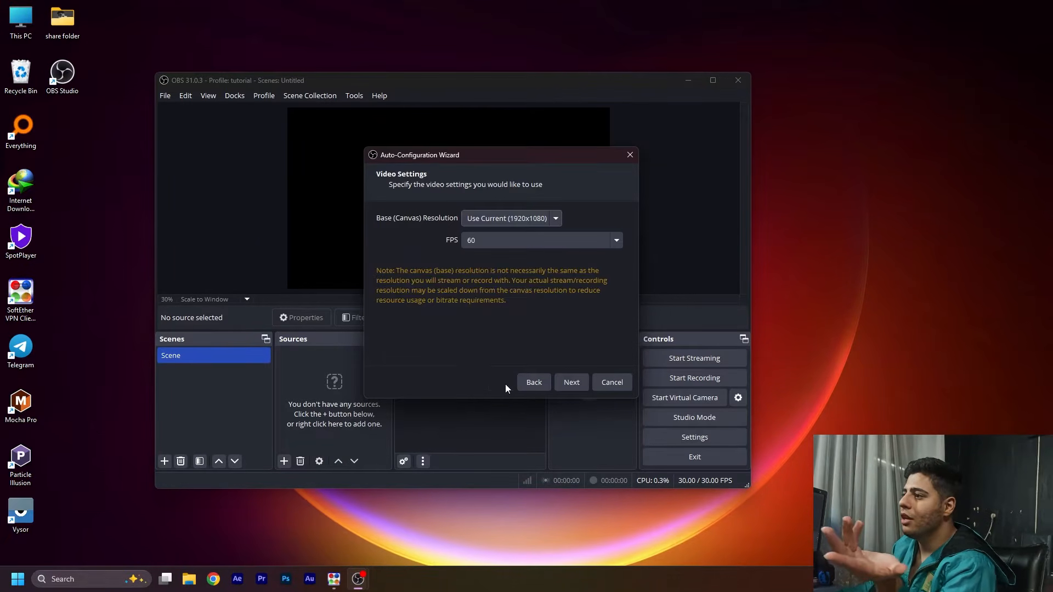
{"action": "left_click", "coordinate": [539, 242]}
{"action": "left_click", "coordinate": [415, 270]}
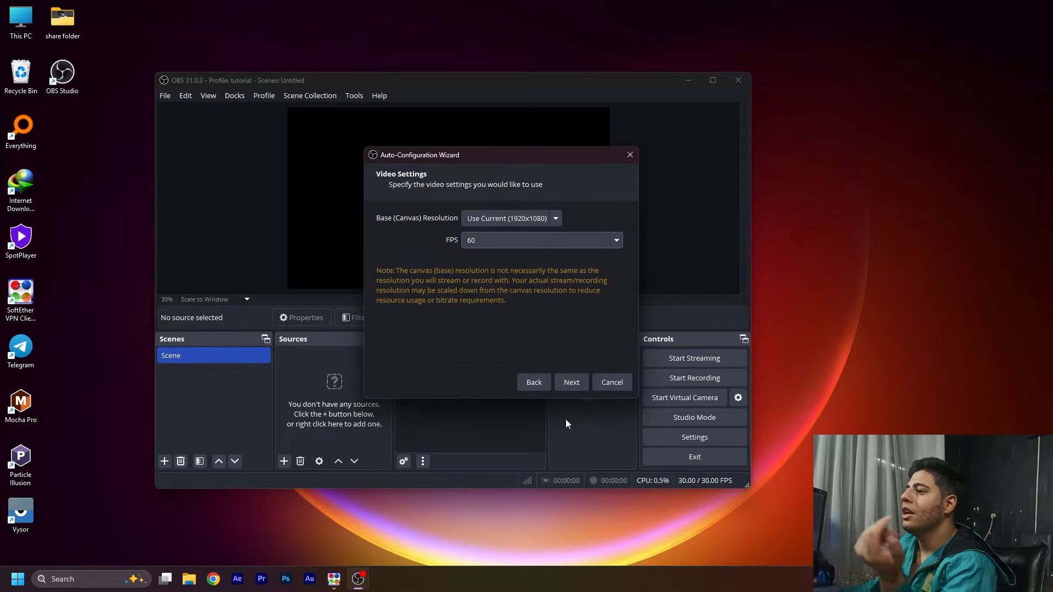
{"action": "left_click", "coordinate": [574, 382]}
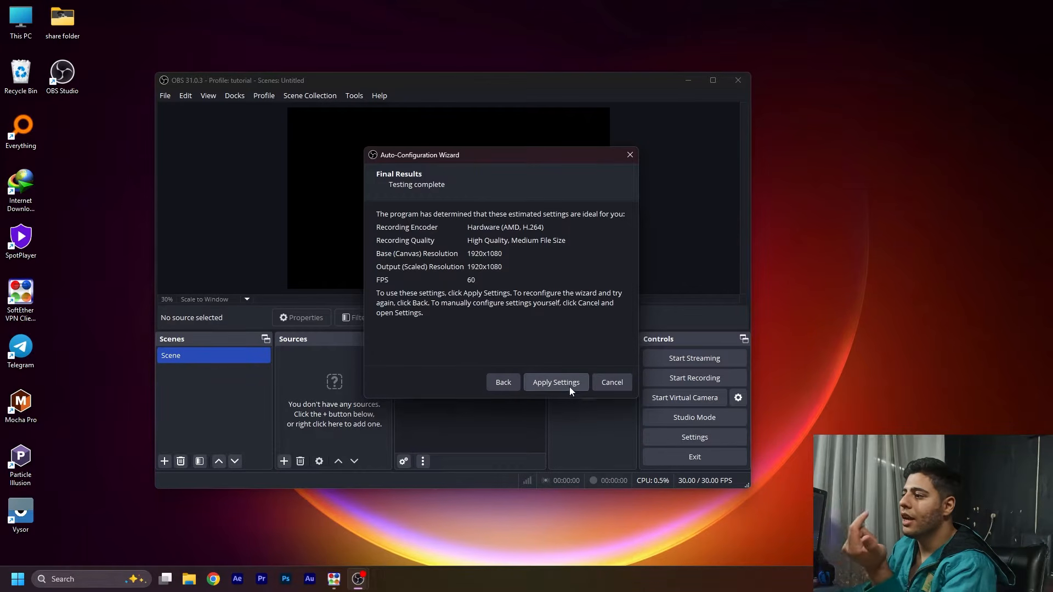
{"action": "left_click", "coordinate": [568, 383]}
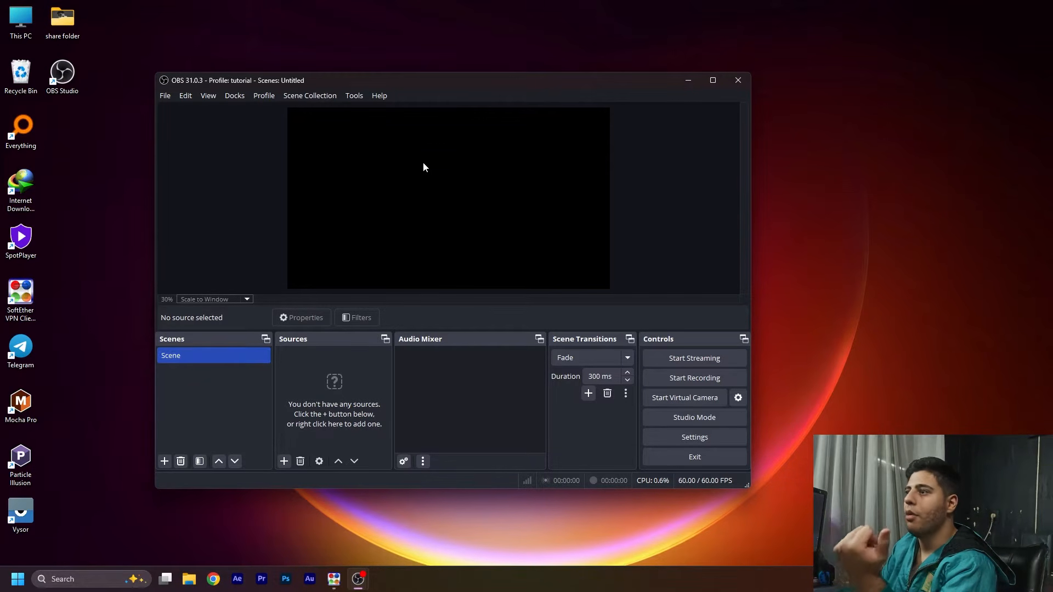
- Maximize the OBS main window and restore it to its smaller size
{"action": "left_click_drag", "start_coordinate": [498, 83], "coordinate": [521, 87]}
{"action": "double_click", "coordinate": [521, 87]}
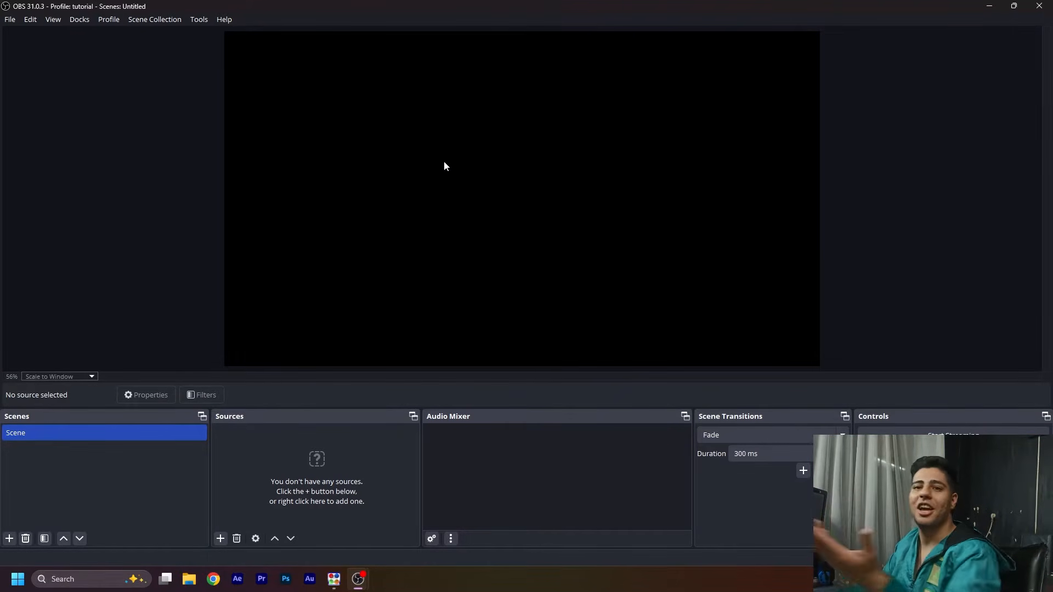
{"action": "left_click_drag", "start_coordinate": [506, 11], "coordinate": [470, 75]}
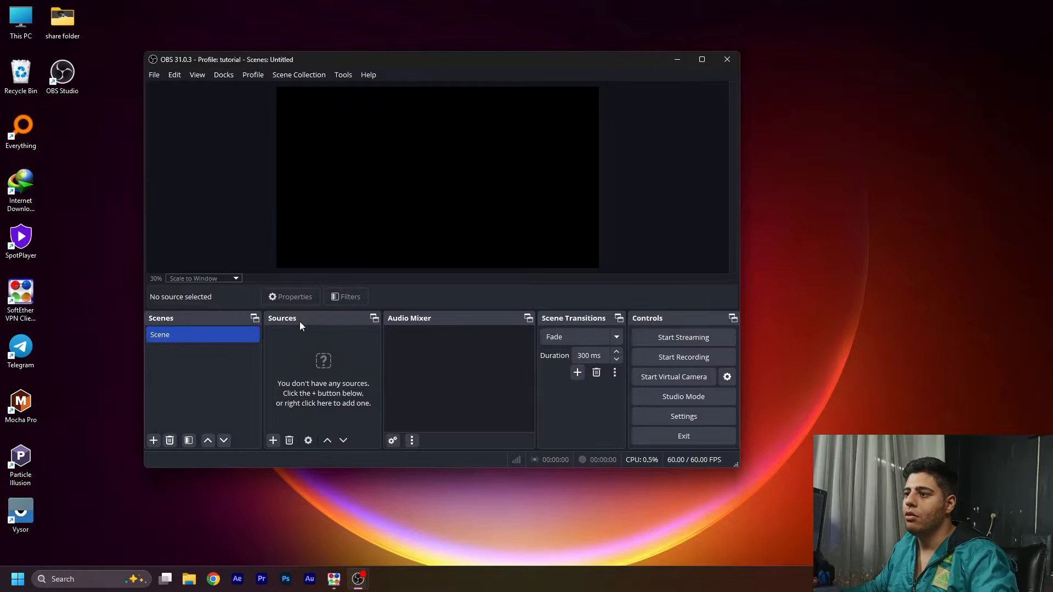
- Float the Sources dock as an enlarged separate window overlapping the right edge of the main window
{"action": "left_click_drag", "start_coordinate": [301, 321], "coordinate": [439, 162]}
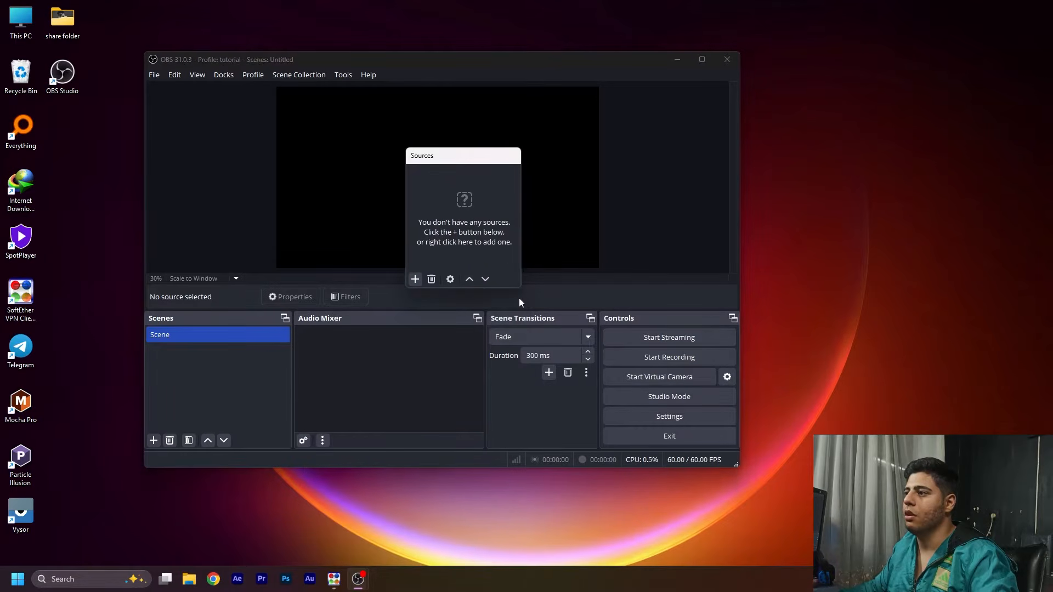
{"action": "left_click_drag", "start_coordinate": [521, 284], "coordinate": [679, 285]}
{"action": "left_click_drag", "start_coordinate": [547, 287], "coordinate": [546, 435]}
{"action": "left_click_drag", "start_coordinate": [510, 157], "coordinate": [814, 95]}
{"action": "left_click_drag", "start_coordinate": [781, 130], "coordinate": [519, 156]}
{"action": "left_click_drag", "start_coordinate": [660, 98], "coordinate": [793, 105]}
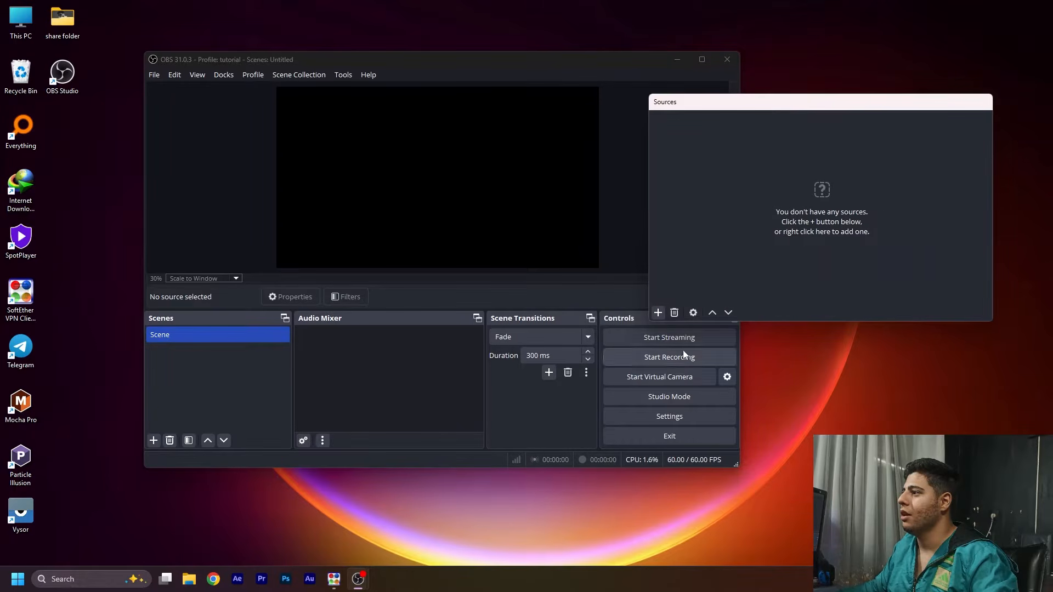
- Add a new Display Capture source named "Main Monitor" to the scene
{"action": "left_click", "coordinate": [658, 313]}
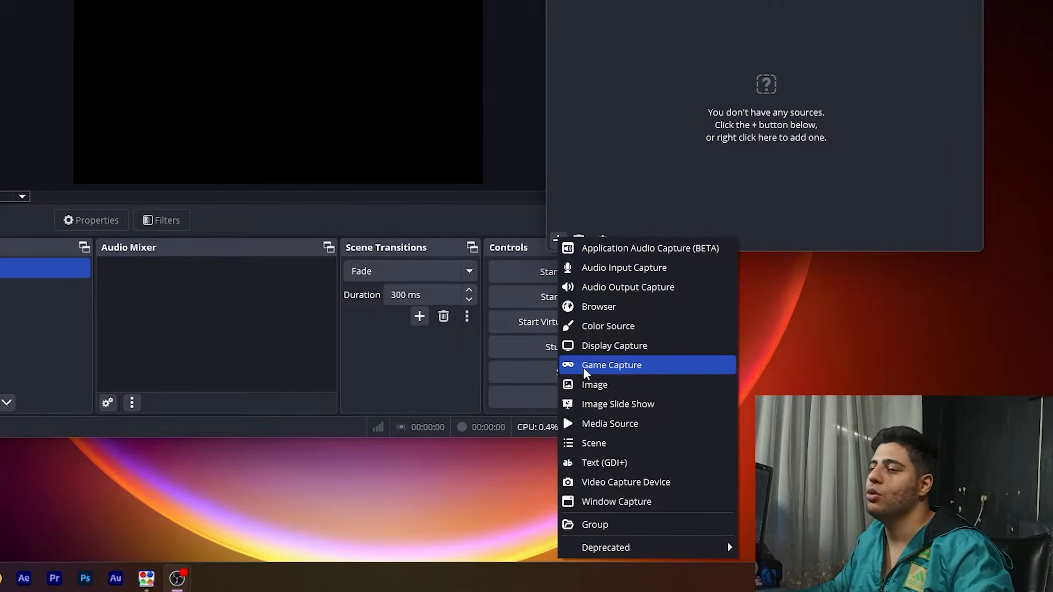
{"action": "left_click", "coordinate": [634, 345]}
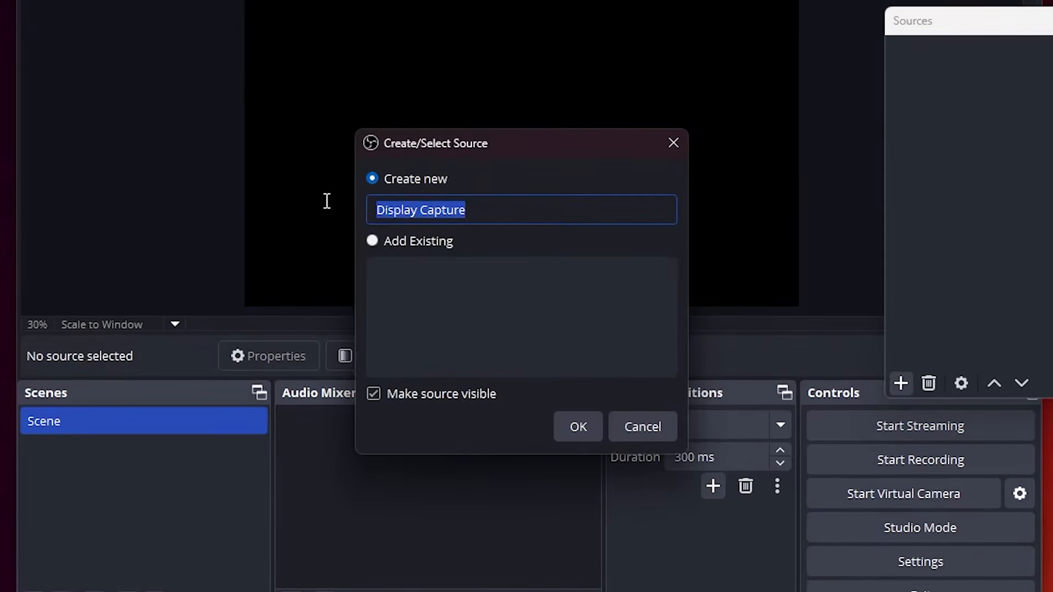
{"action": "type", "text": "M"}
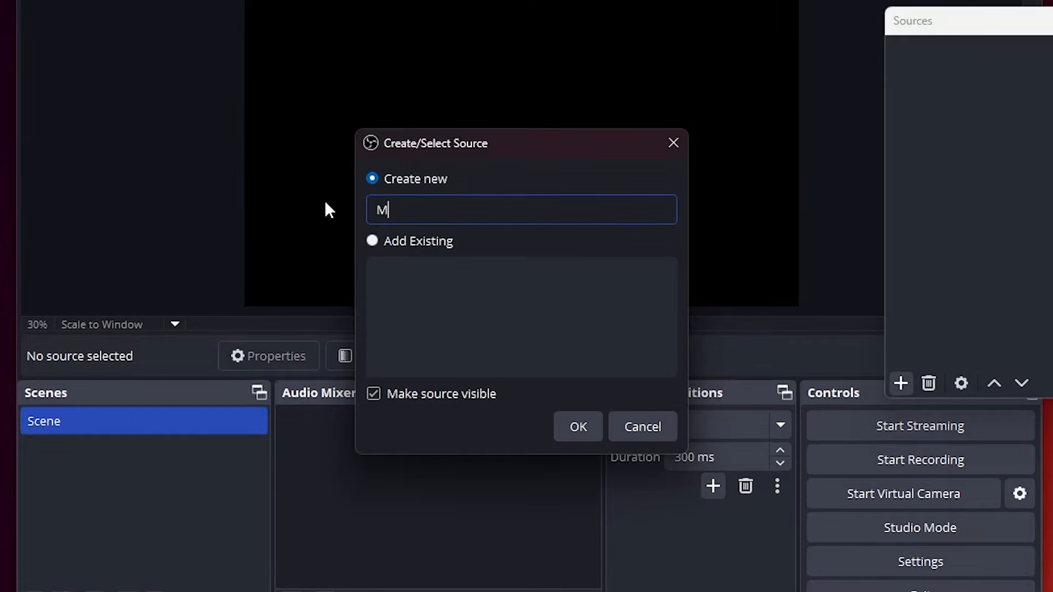
{"action": "type", "text": "ain Monitor"}
{"action": "left_click_drag", "start_coordinate": [472, 210], "coordinate": [362, 202]}
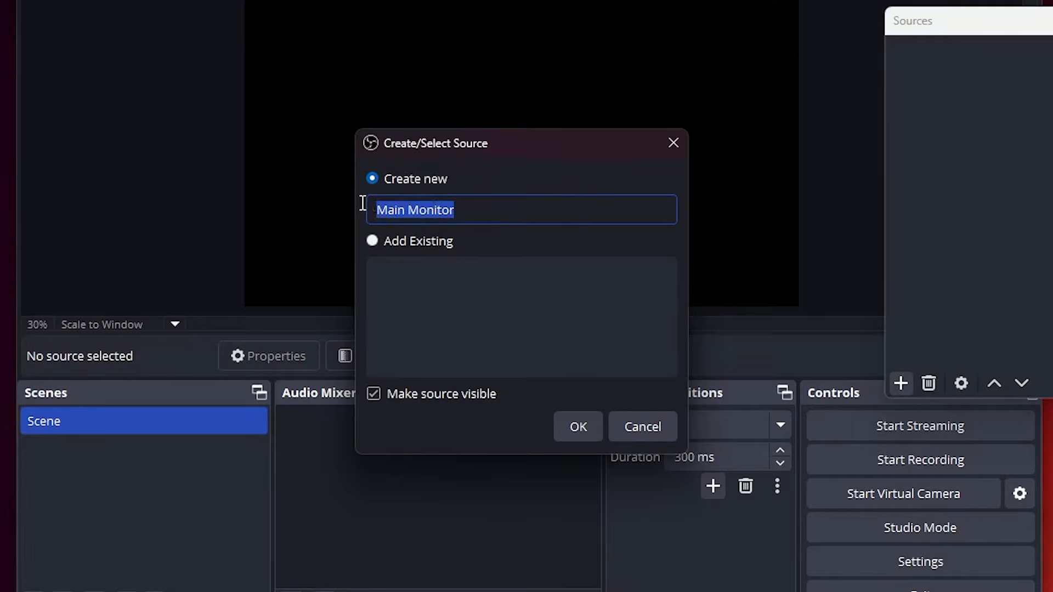
{"action": "left_click", "coordinate": [507, 214]}
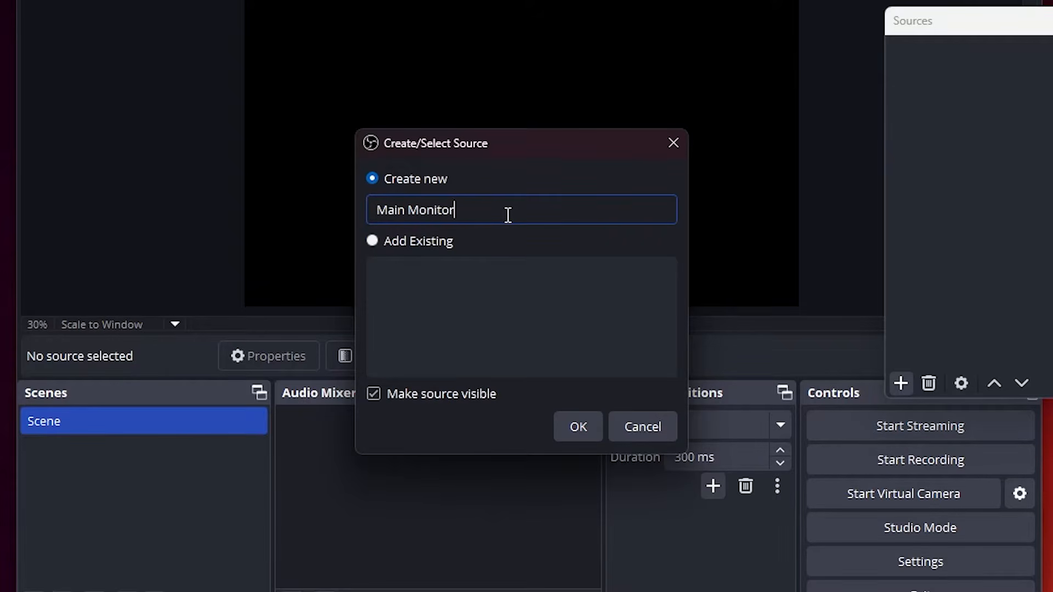
{"action": "left_click", "coordinate": [576, 426]}
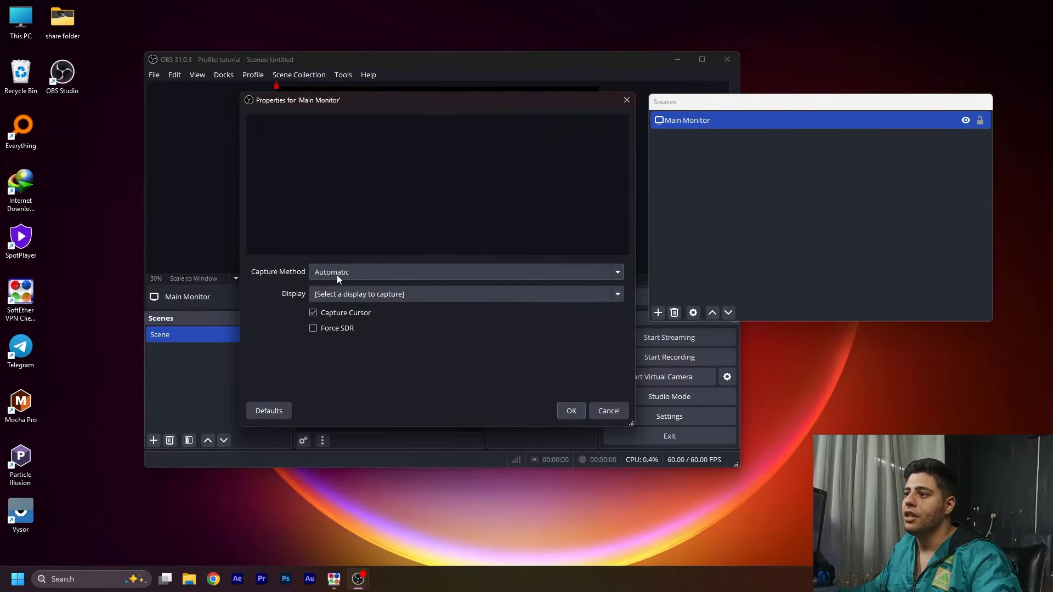
- Set the Main Monitor source to capture B246HL: 1920x1080 @ 0,0 (Primary Monitor), keeping the Automatic capture method, and confirm
{"action": "left_click", "coordinate": [377, 293]}
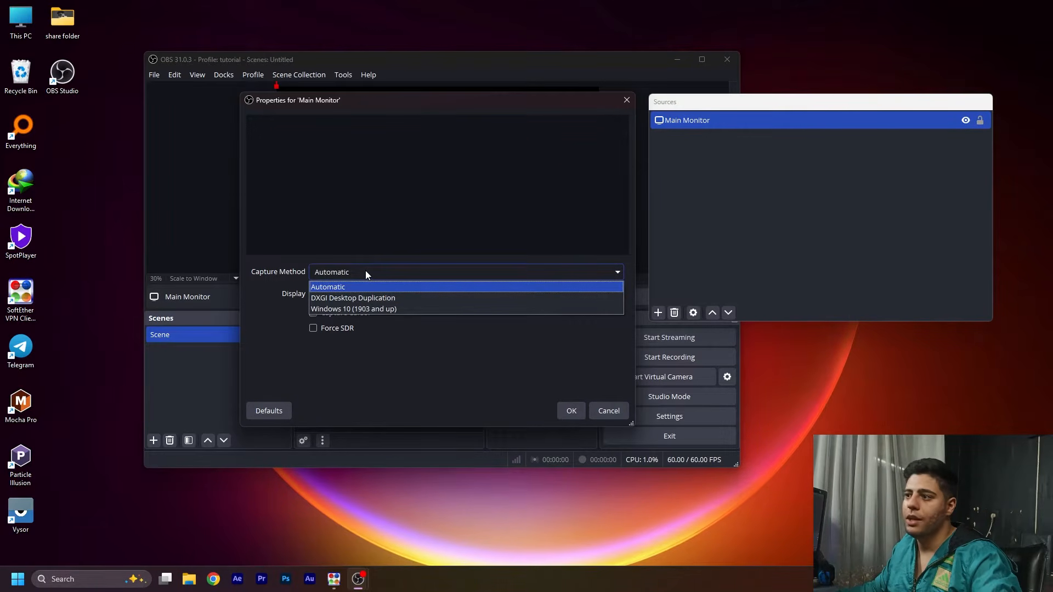
{"action": "left_click", "coordinate": [365, 271]}
{"action": "left_click", "coordinate": [338, 295]}
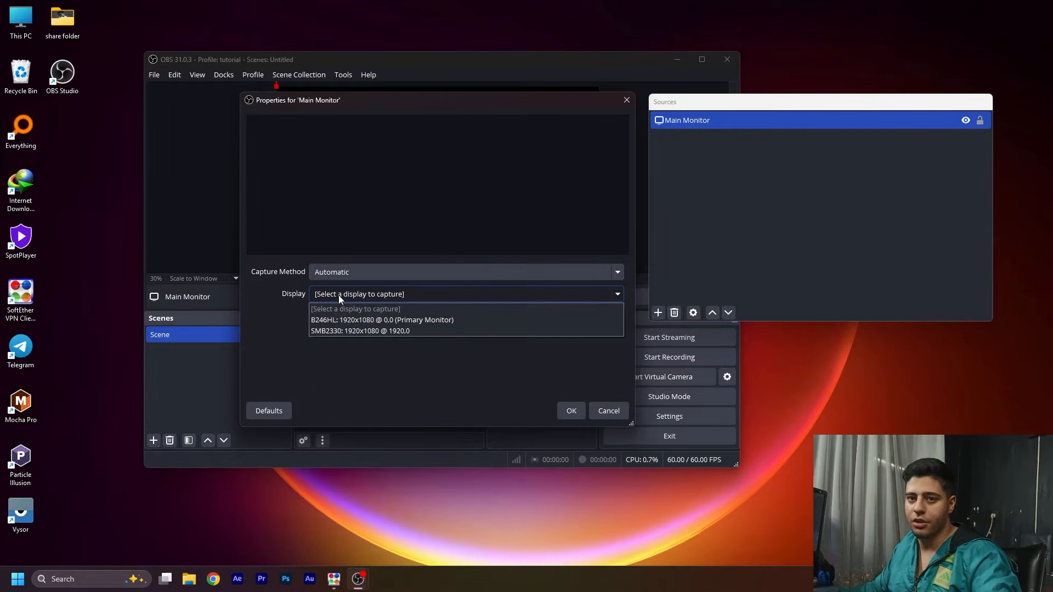
{"action": "left_click", "coordinate": [354, 321]}
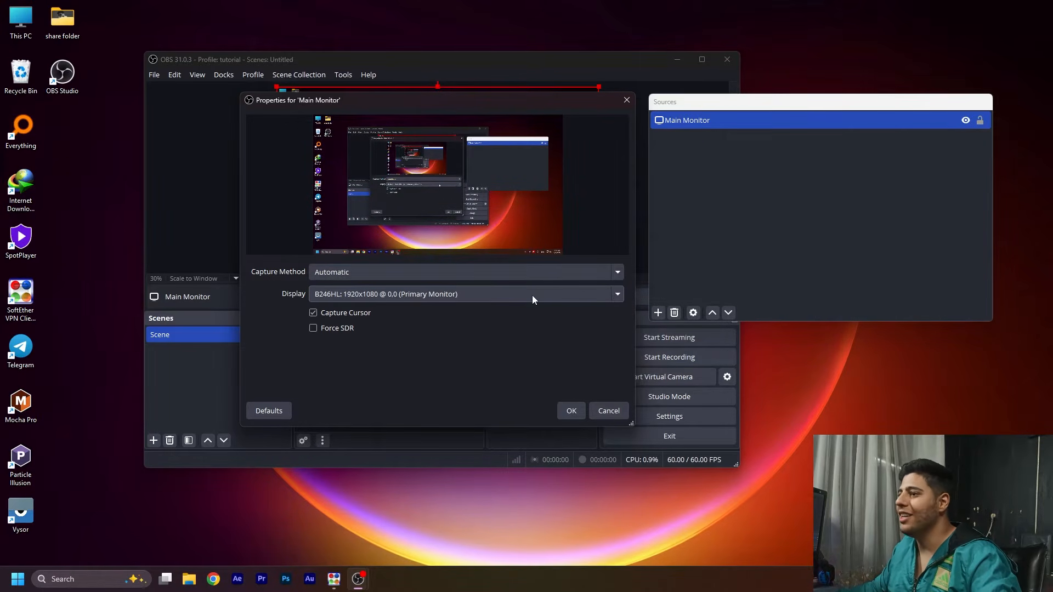
{"action": "left_click", "coordinate": [572, 411]}
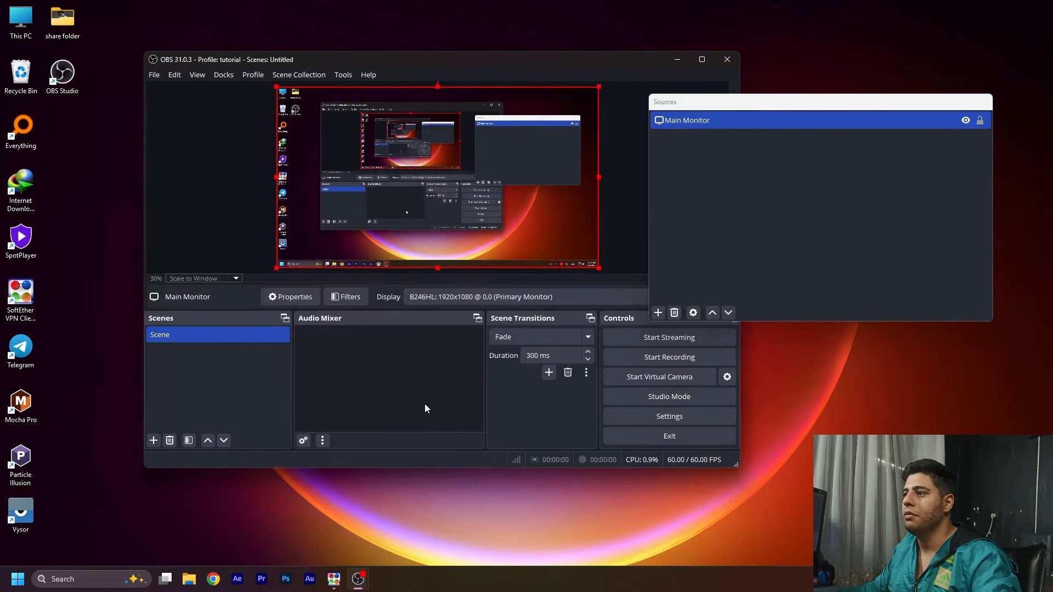
- Reset the interface layout to return the floating Sources dock to its default place, and deselect the source
{"action": "left_click_drag", "start_coordinate": [756, 102], "coordinate": [810, 151]}
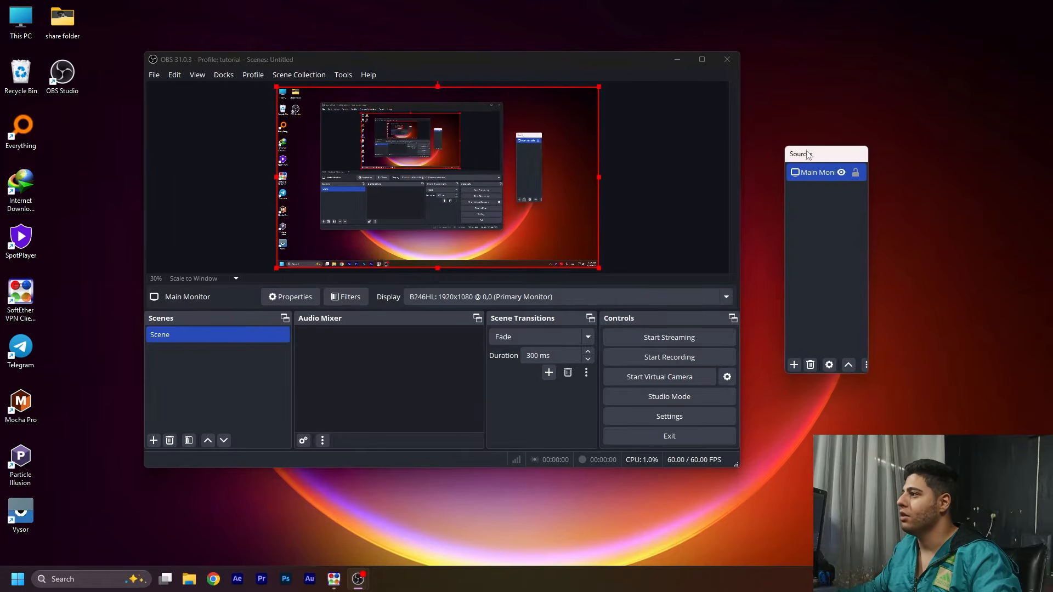
{"action": "left_click", "coordinate": [179, 76]}
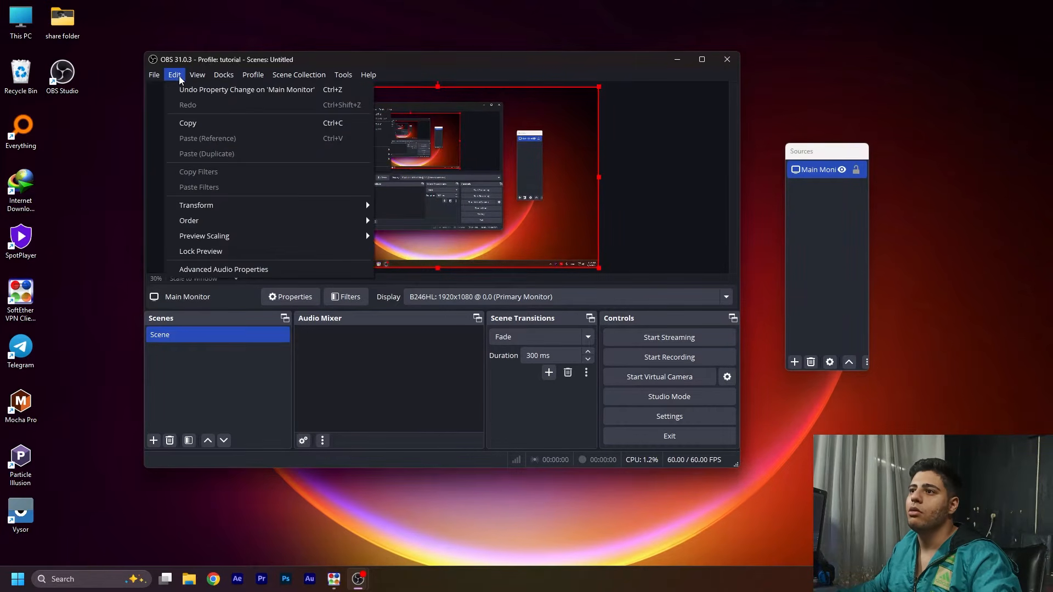
{"action": "left_click", "coordinate": [210, 91]}
{"action": "left_click", "coordinate": [332, 390]}
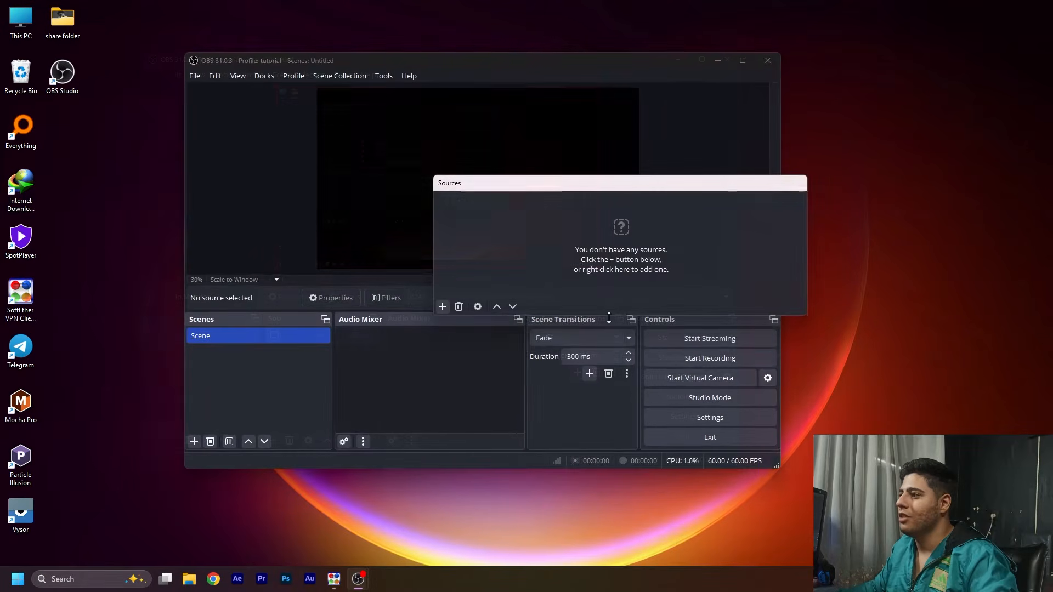
- Rearrange the docks by enlarging the floating Sources window, floating Audio Mixer and Scene Transitions, and docking Scenes above the preview
{"action": "left_click_drag", "start_coordinate": [609, 318], "coordinate": [600, 473]}
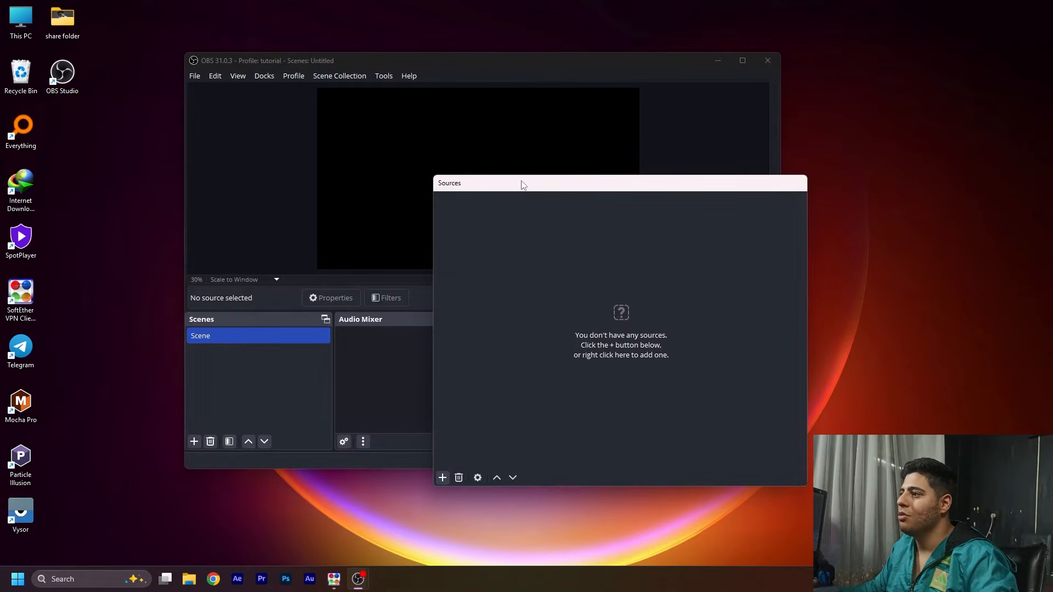
{"action": "left_click_drag", "start_coordinate": [522, 184], "coordinate": [713, 169]}
{"action": "left_click_drag", "start_coordinate": [338, 328], "coordinate": [146, 162]}
{"action": "left_click_drag", "start_coordinate": [284, 325], "coordinate": [477, 96]}
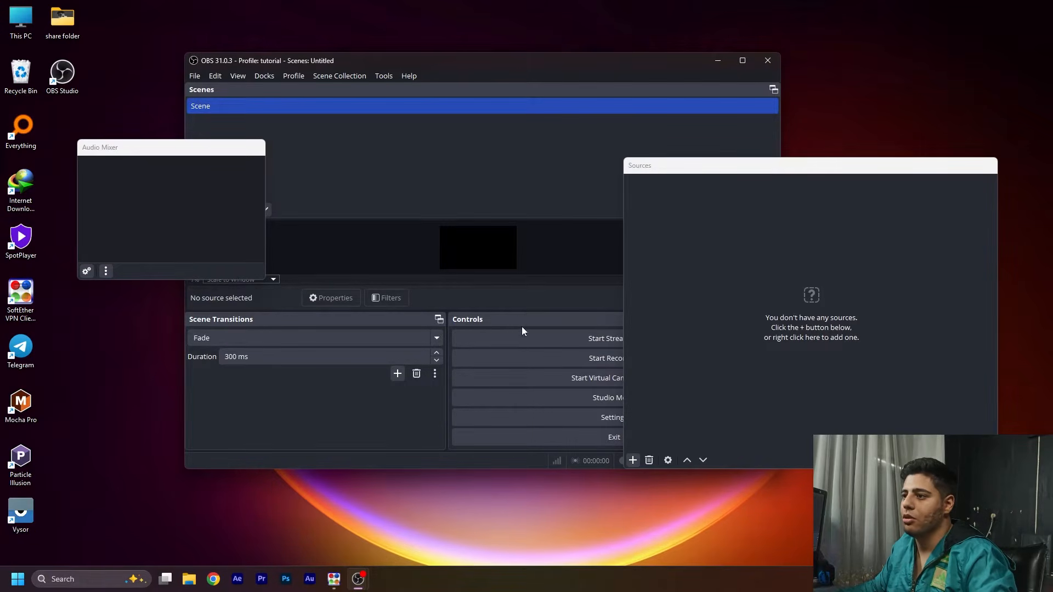
{"action": "left_click_drag", "start_coordinate": [508, 64], "coordinate": [383, 74]}
{"action": "left_click_drag", "start_coordinate": [345, 331], "coordinate": [366, 357]}
{"action": "left_click_drag", "start_coordinate": [179, 328], "coordinate": [788, 362]}
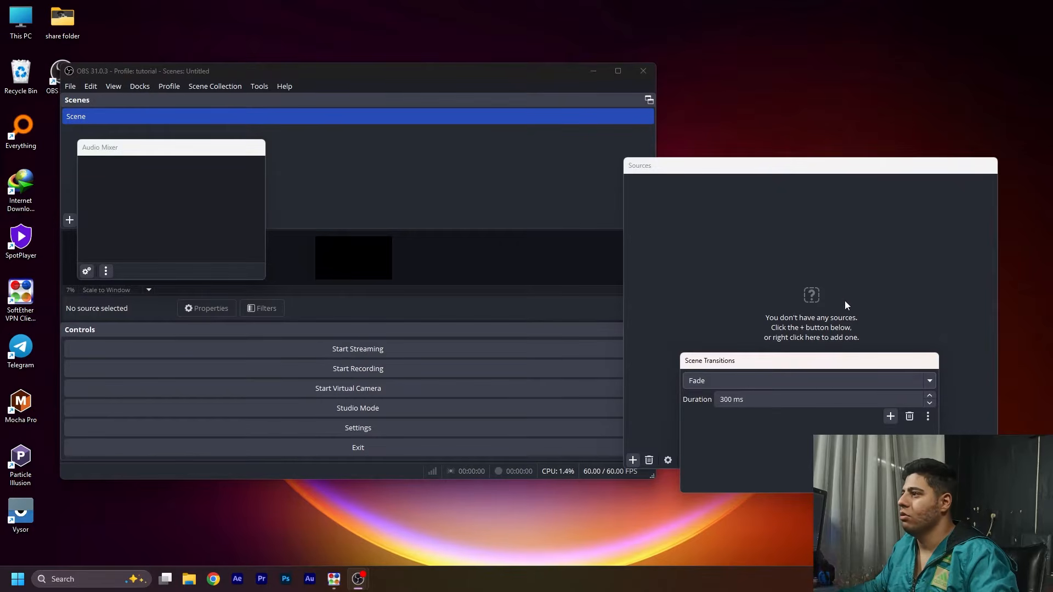
{"action": "left_click_drag", "start_coordinate": [409, 80], "coordinate": [493, 68]}
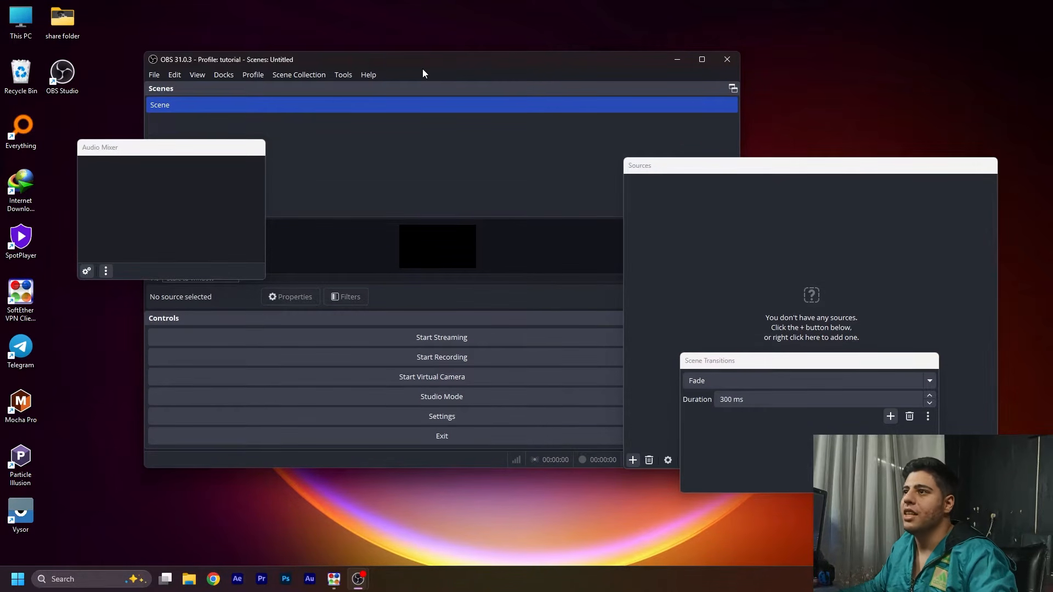
- Restore the default dock arrangement with Reset UI and clear the source selection
{"action": "left_click", "coordinate": [198, 74]}
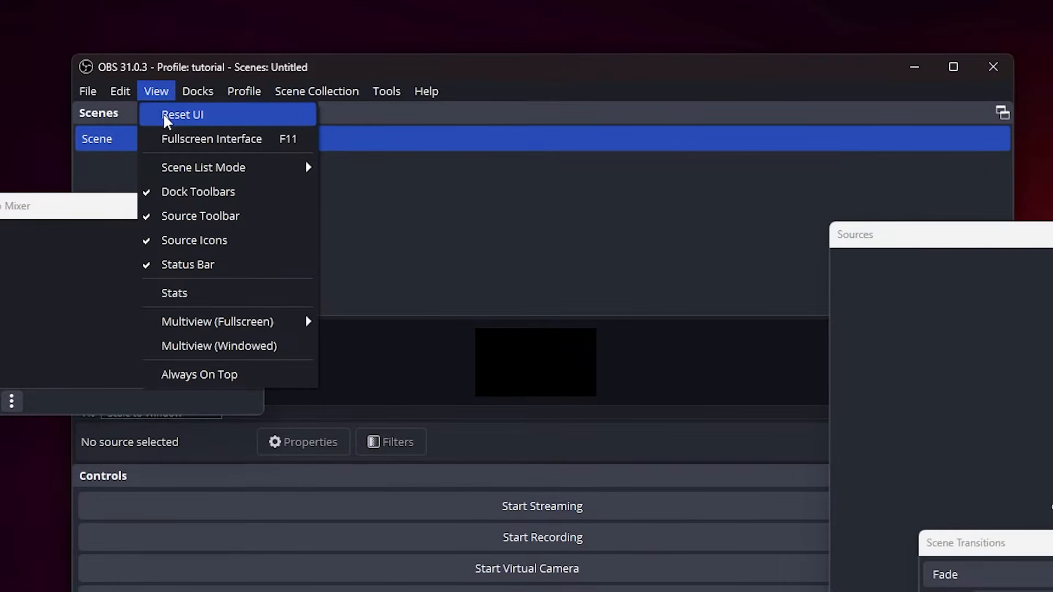
{"action": "left_click", "coordinate": [167, 119]}
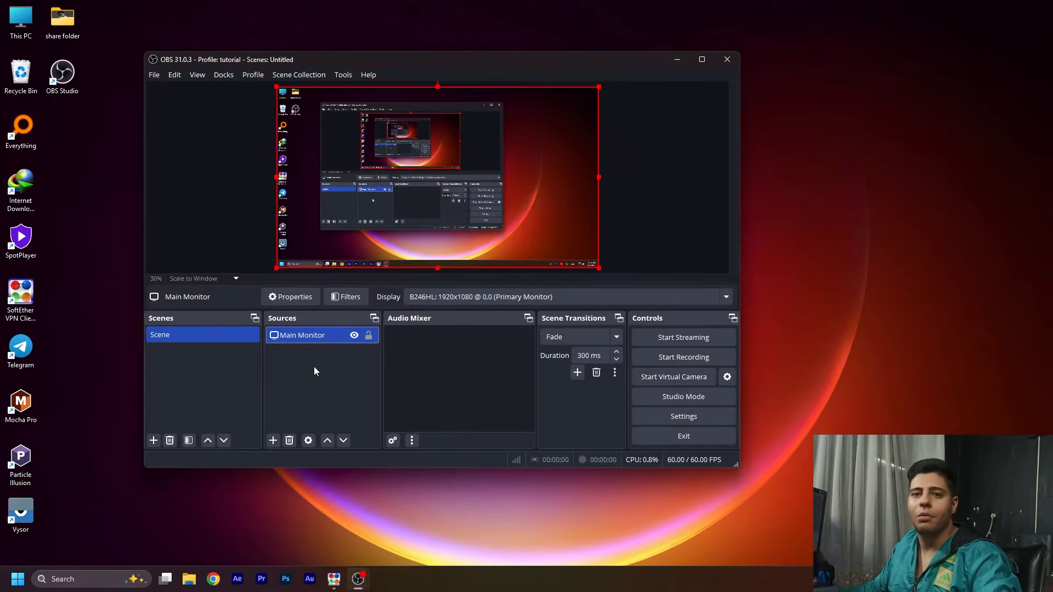
{"action": "left_click", "coordinate": [335, 385]}
- Add a new Game Capture source with its default name and shift its properties dialog aside
{"action": "left_click", "coordinate": [273, 440]}
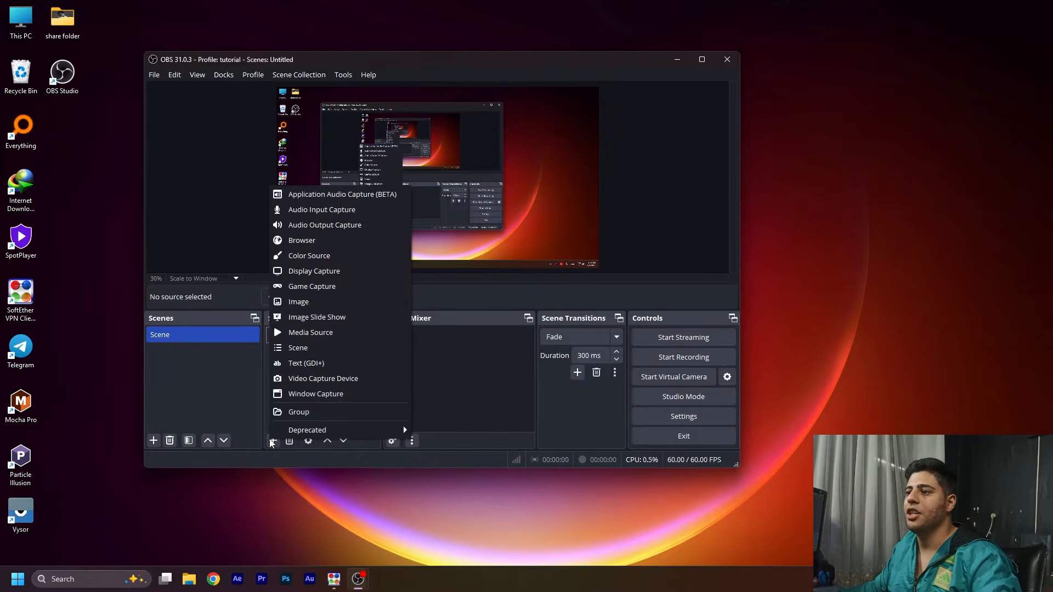
{"action": "left_click", "coordinate": [312, 286]}
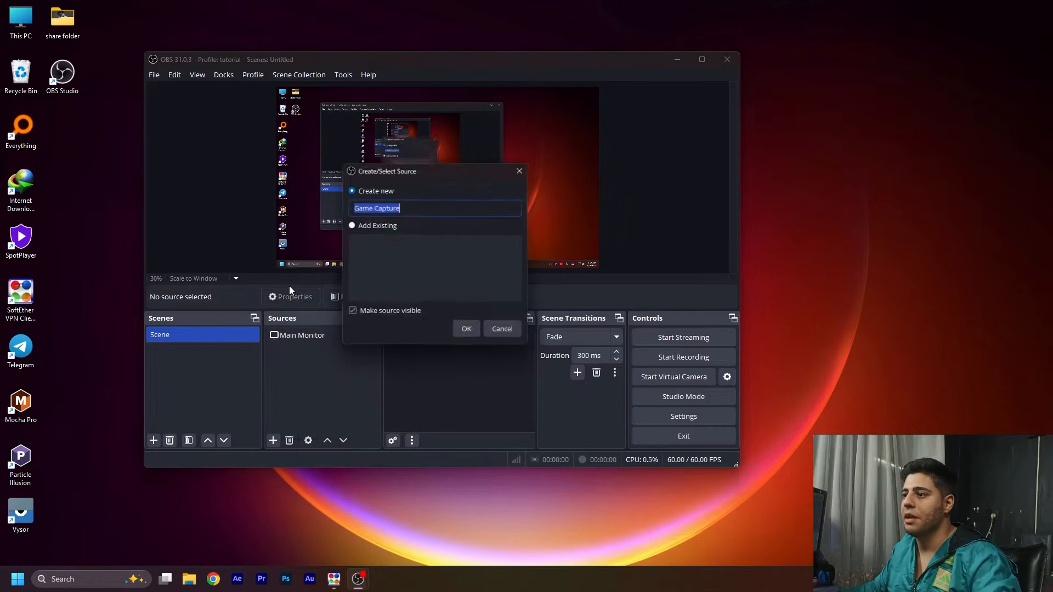
{"action": "left_click", "coordinate": [470, 333]}
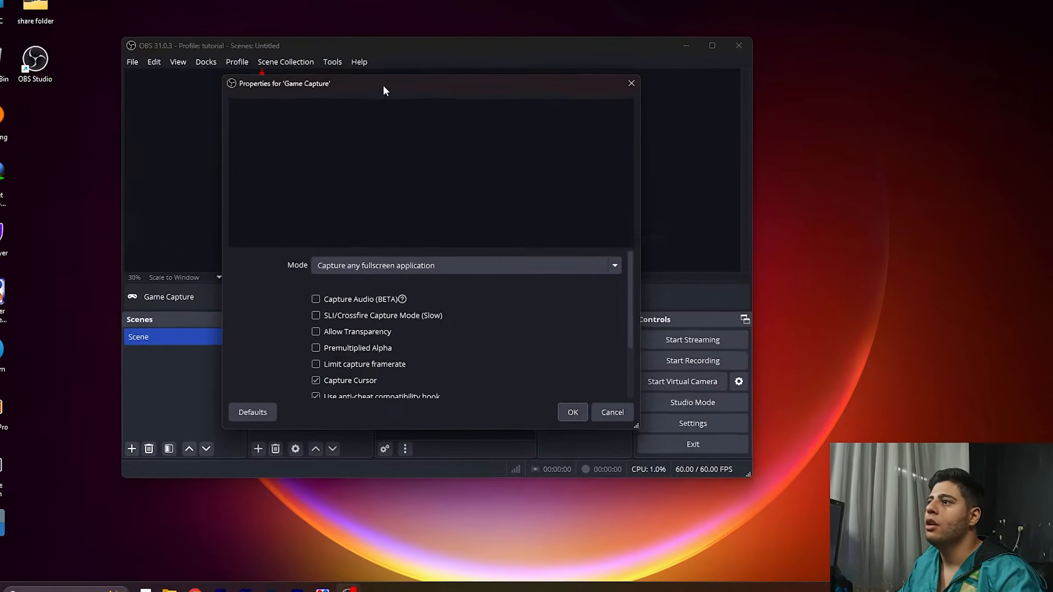
{"action": "left_click_drag", "start_coordinate": [390, 95], "coordinate": [494, 95]}
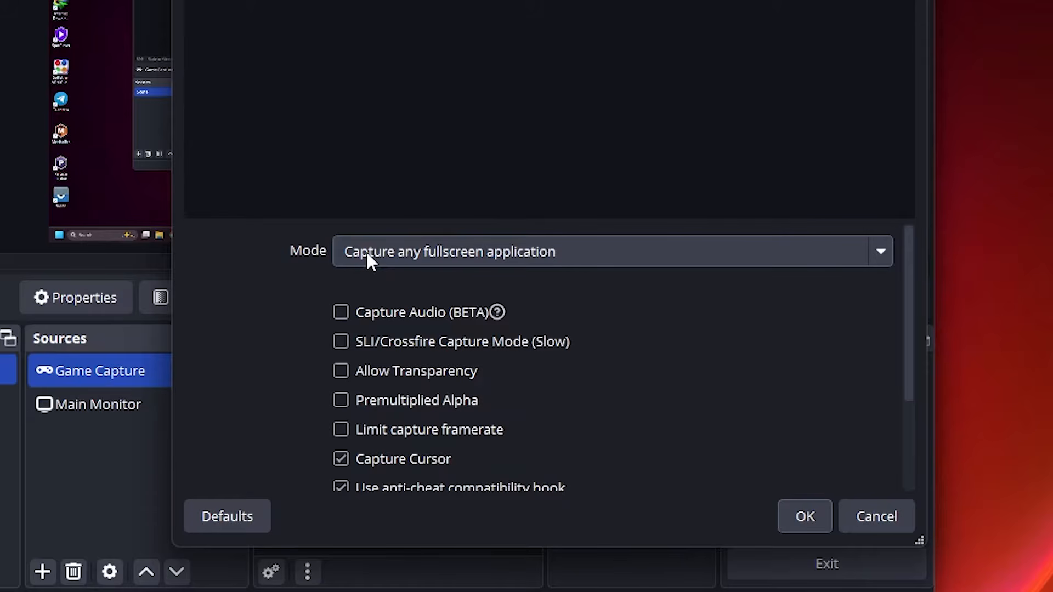
- Examine the Game Capture options, from Capture Audio and Allow Transparency down to Hook Rate and RGB10A2 Color Space
{"action": "scroll", "coordinate": [282, 305], "scroll_direction": "down", "scroll_amount": 3}
{"action": "scroll", "coordinate": [282, 305], "scroll_direction": "up", "scroll_amount": 3}
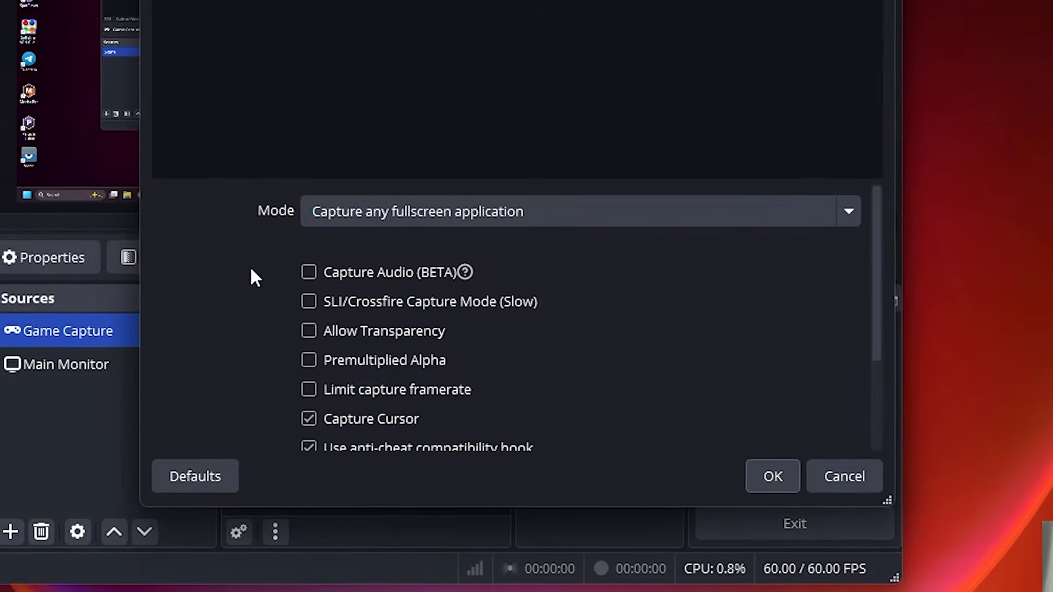
{"action": "left_click_drag", "start_coordinate": [878, 296], "coordinate": [879, 320]}
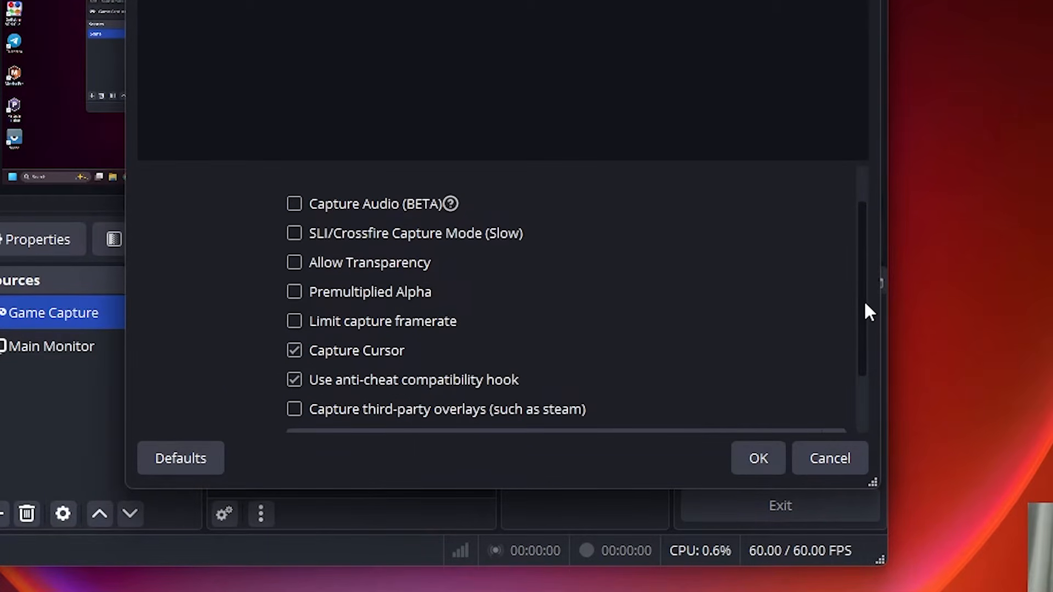
{"action": "left_click_drag", "start_coordinate": [864, 301], "coordinate": [874, 387]}
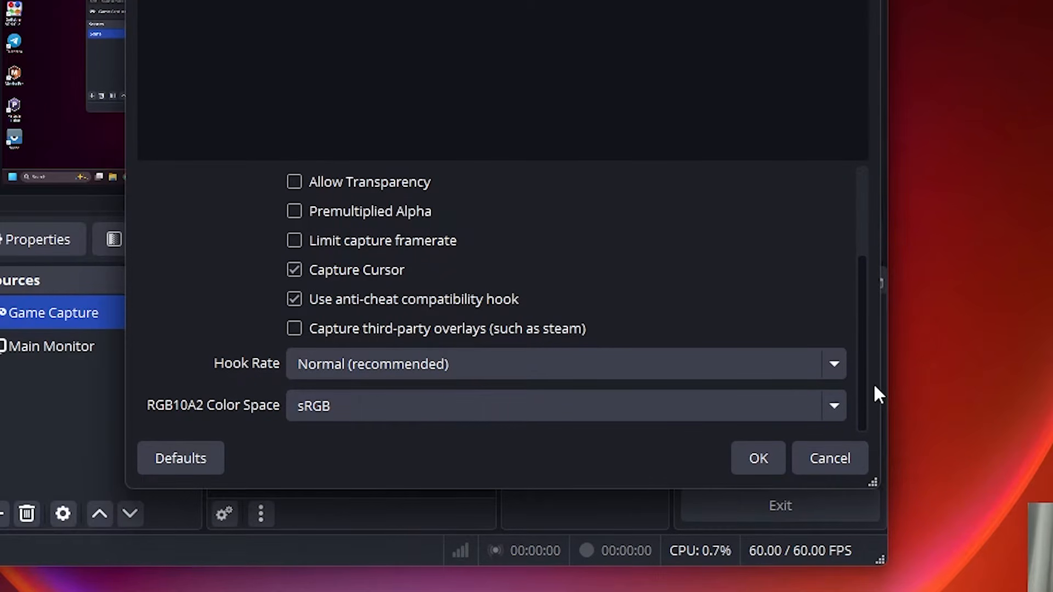
{"action": "scroll", "coordinate": [557, 305], "scroll_direction": "up", "scroll_amount": 2}
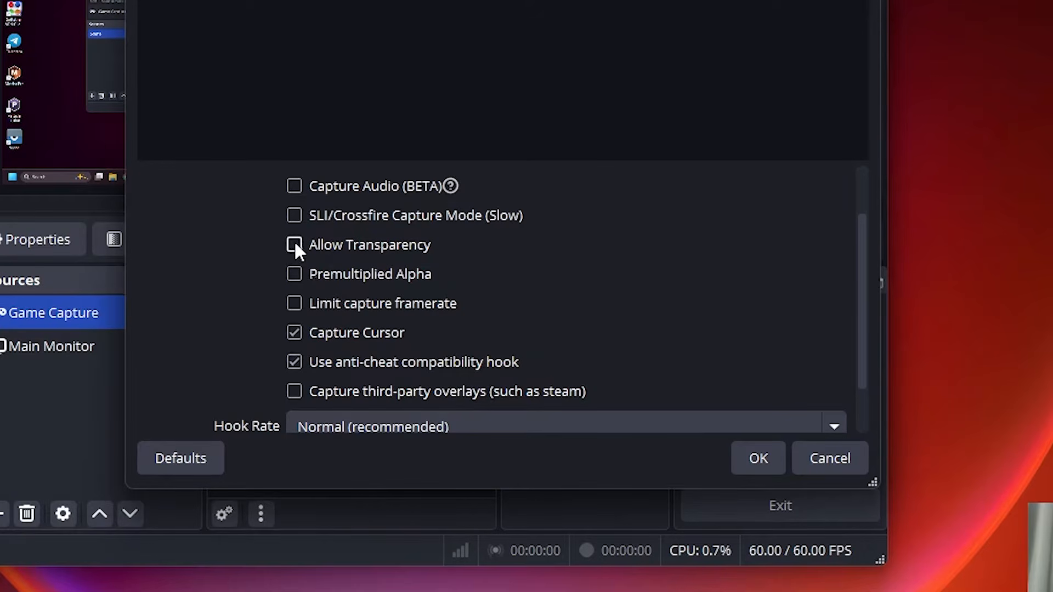
{"action": "scroll", "coordinate": [291, 247], "scroll_direction": "down", "scroll_amount": 2}
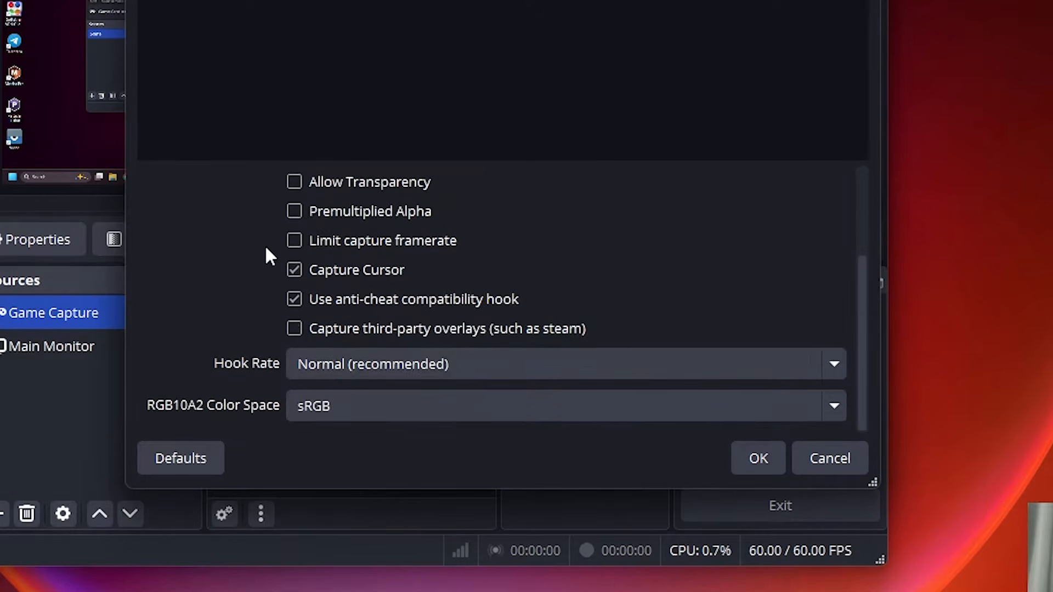
- Set the Game Capture mode to Capture specific window and review the available windows and the other capture modes
{"action": "scroll", "coordinate": [673, 287], "scroll_direction": "up", "scroll_amount": 4}
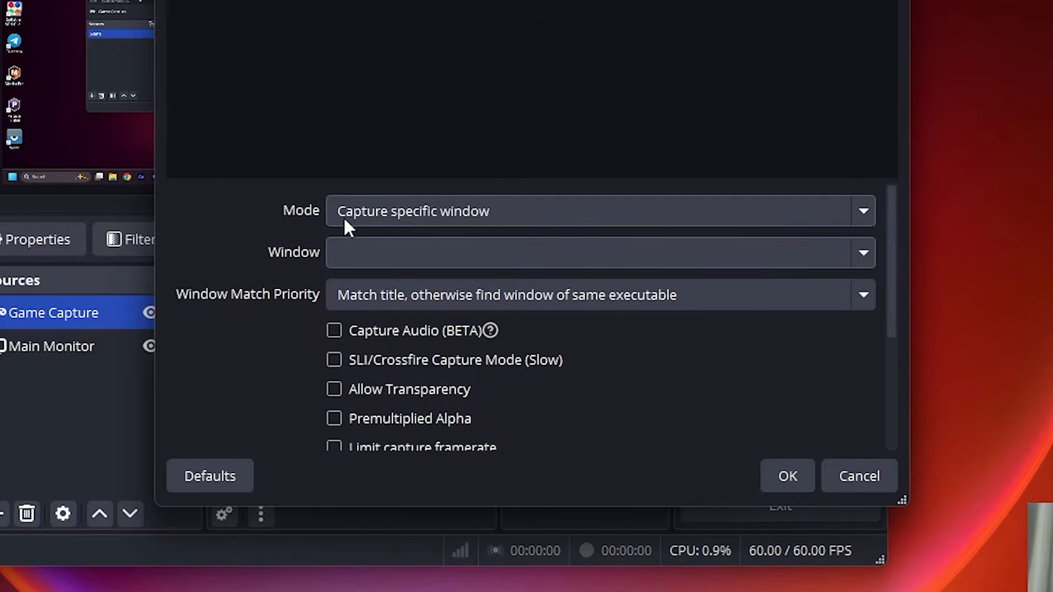
{"action": "left_click", "coordinate": [347, 213]}
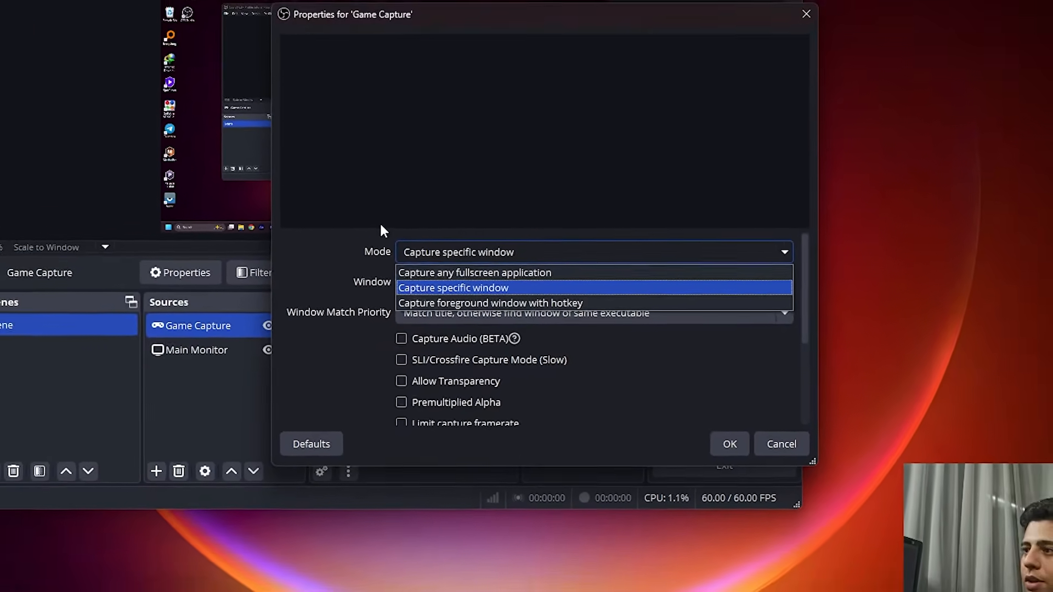
{"action": "left_click", "coordinate": [419, 278]}
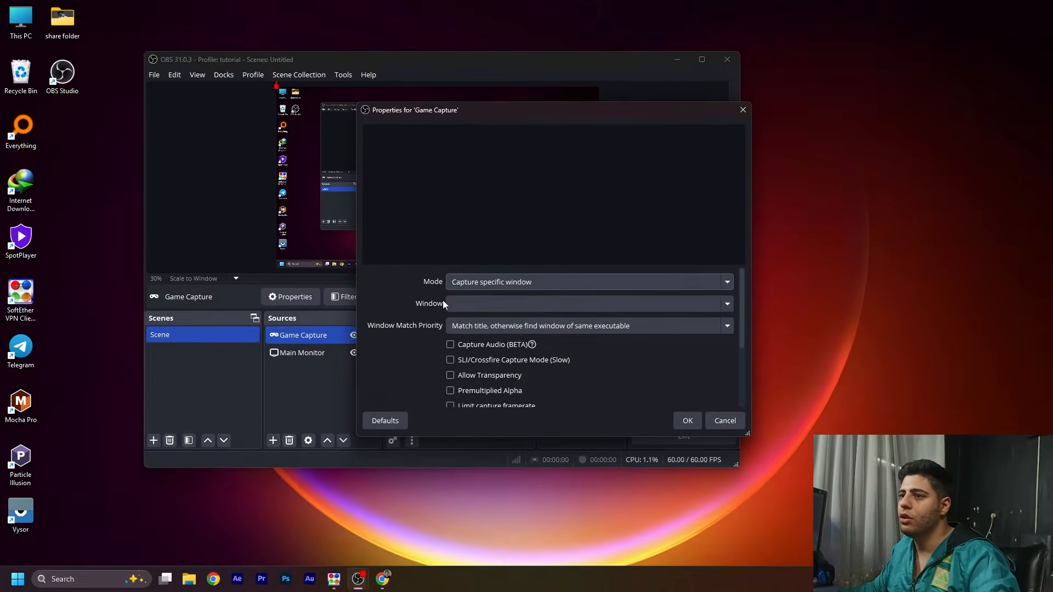
{"action": "left_click", "coordinate": [464, 304]}
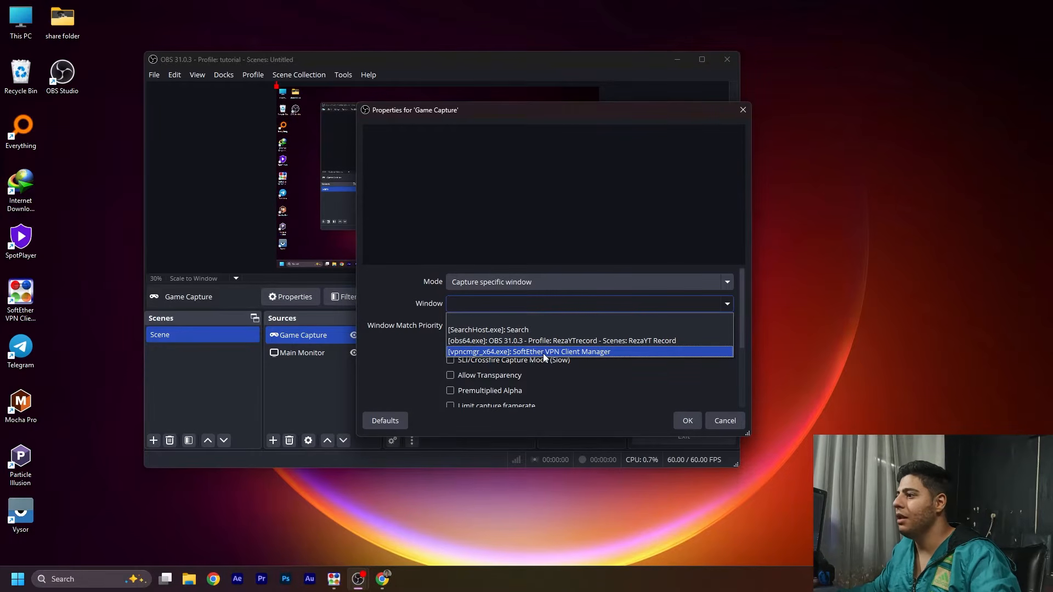
{"action": "left_click", "coordinate": [389, 285]}
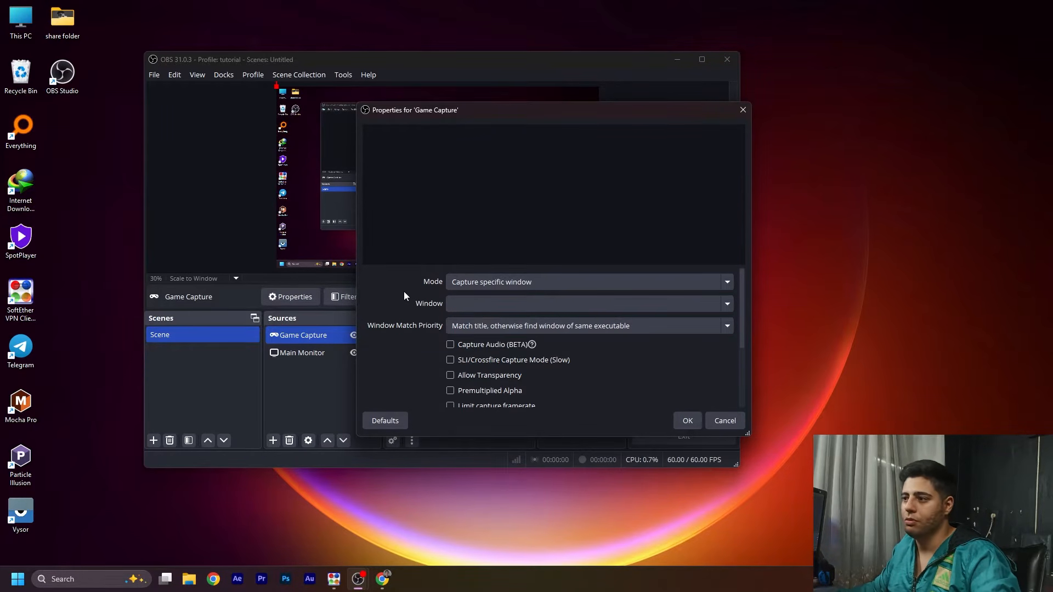
{"action": "left_click", "coordinate": [451, 284]}
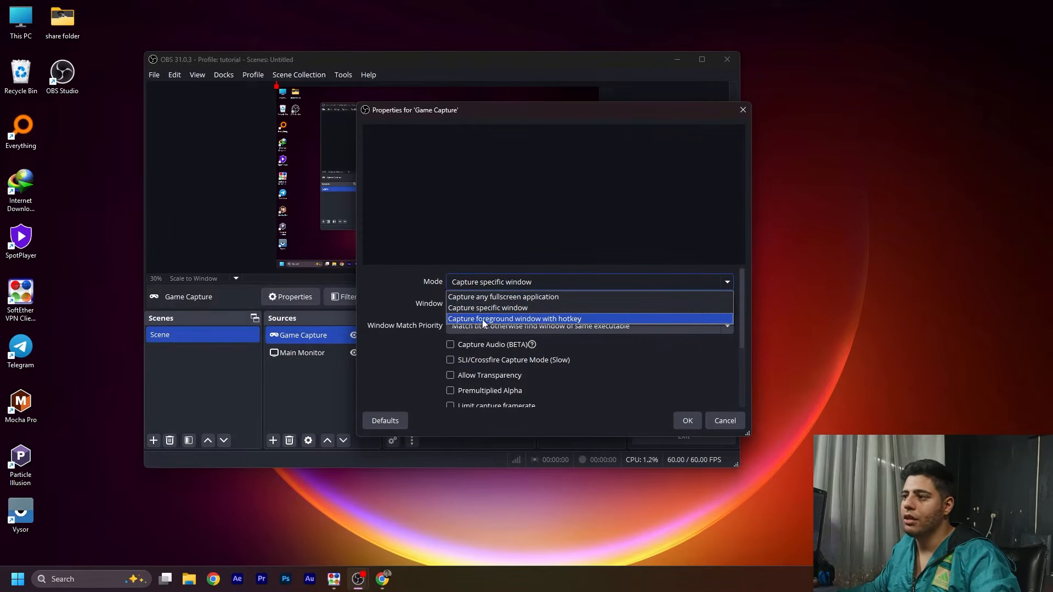
{"action": "left_click", "coordinate": [421, 296]}
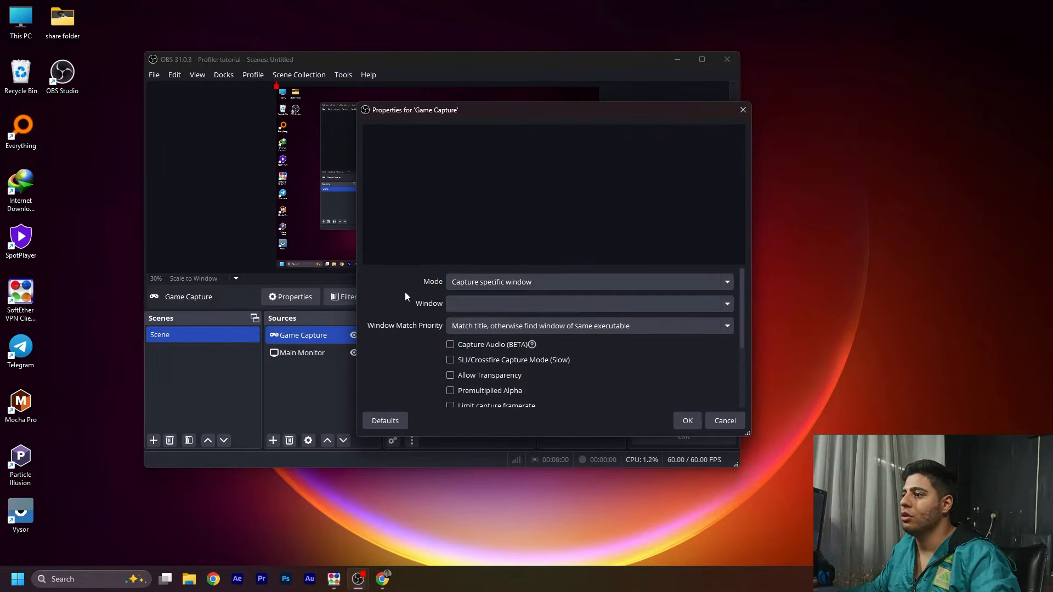
{"action": "left_click", "coordinate": [449, 304]}
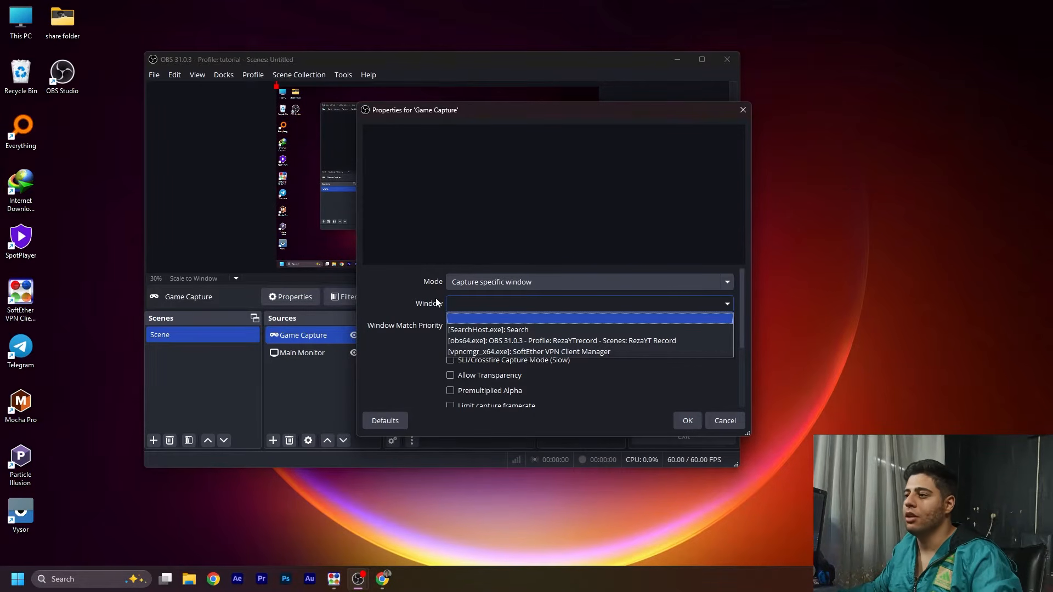
{"action": "left_click", "coordinate": [438, 305]}
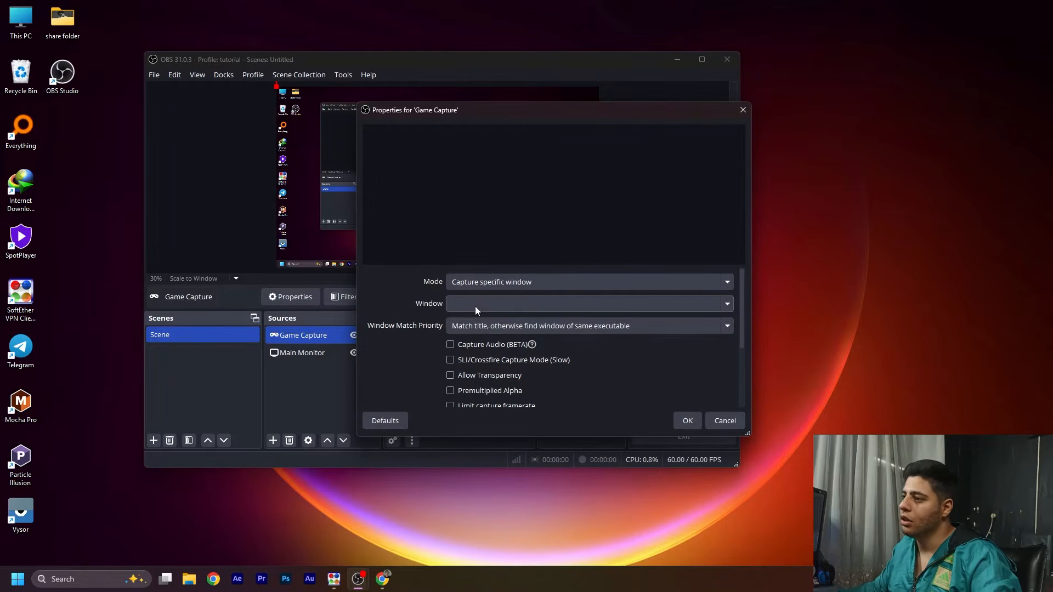
- Set the Game Capture mode to Capture any fullscreen application and confirm the source properties
{"action": "left_click", "coordinate": [565, 285]}
{"action": "left_click", "coordinate": [560, 305]}
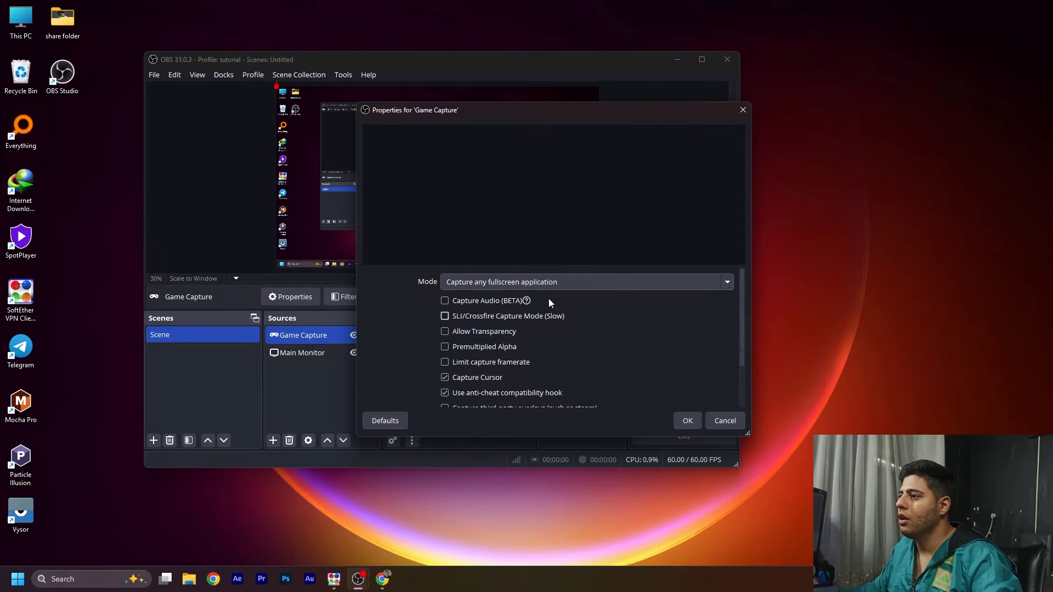
{"action": "left_click", "coordinate": [687, 421]}
{"action": "left_click", "coordinate": [320, 388]}
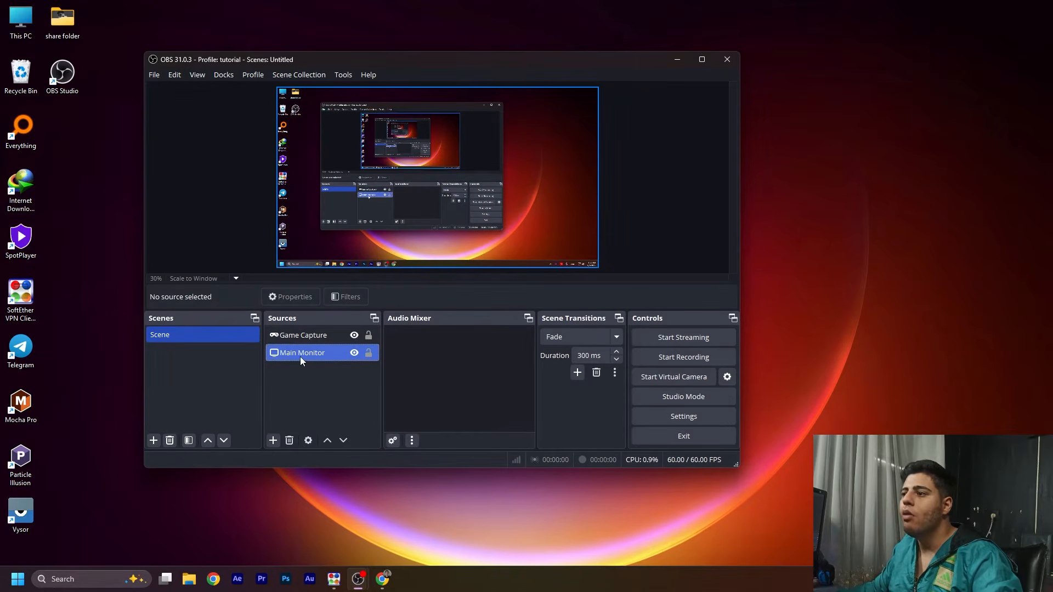
{"action": "left_click", "coordinate": [322, 354]}
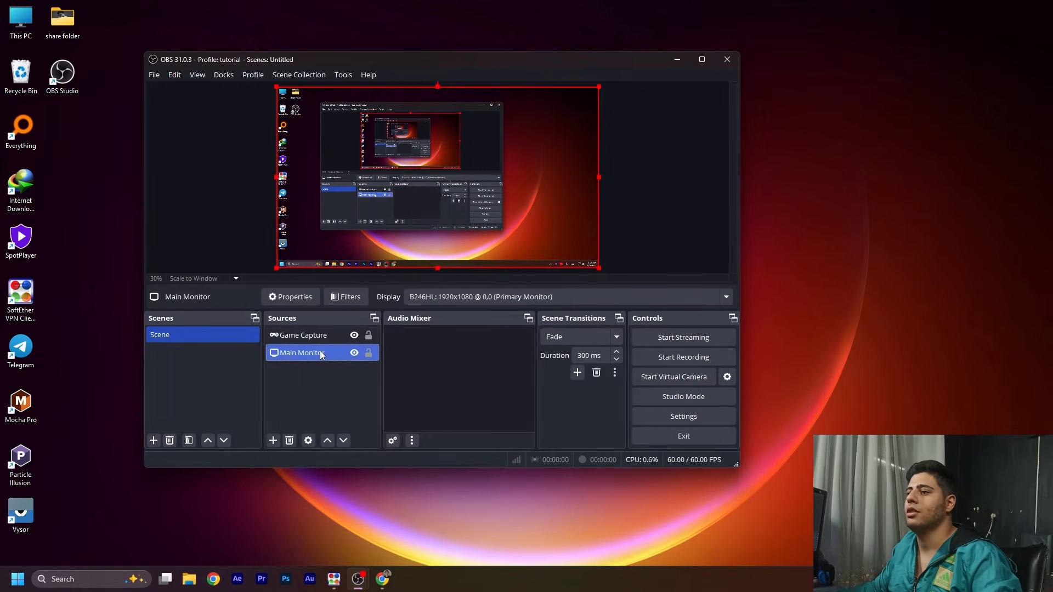
{"action": "left_click", "coordinate": [324, 378]}
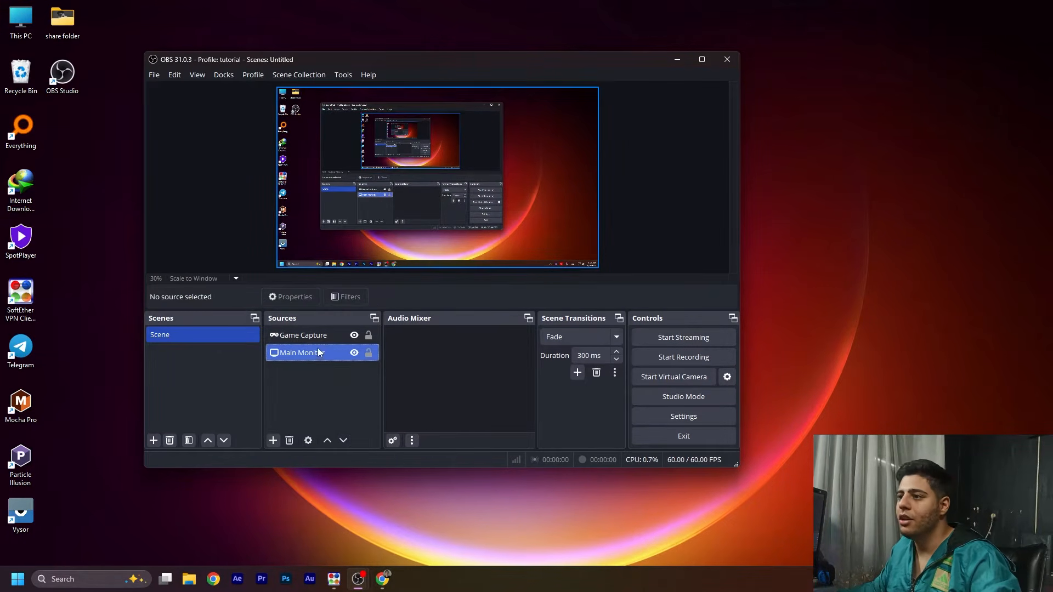
- Select the Game Capture and Main Monitor sources in turn and toggle Main Monitor's visibility off and back on
{"action": "left_click", "coordinate": [311, 337]}
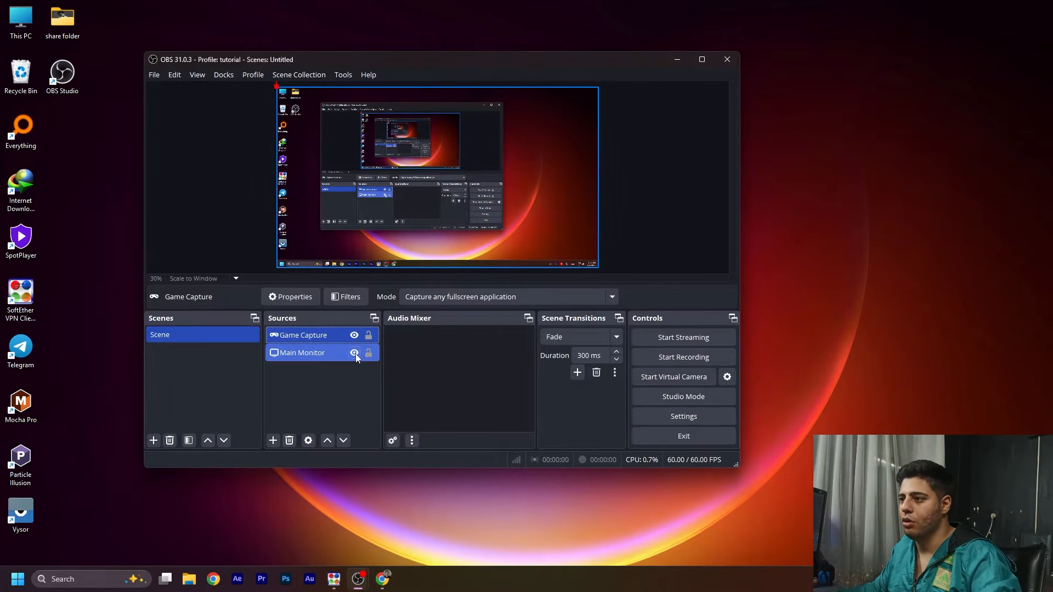
{"action": "left_click", "coordinate": [331, 369]}
{"action": "left_click", "coordinate": [332, 336]}
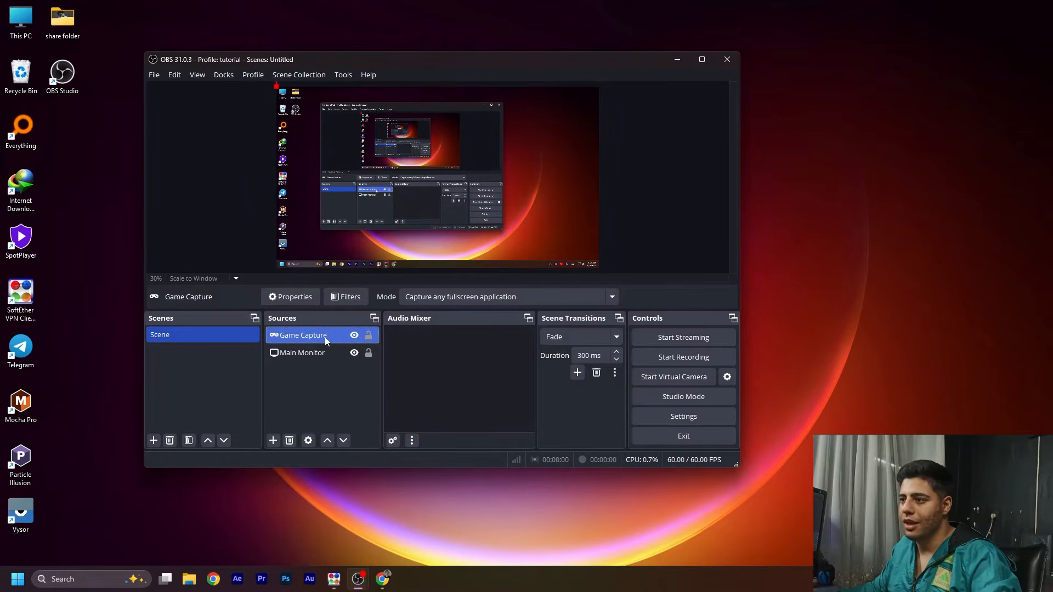
{"action": "left_click", "coordinate": [323, 353]}
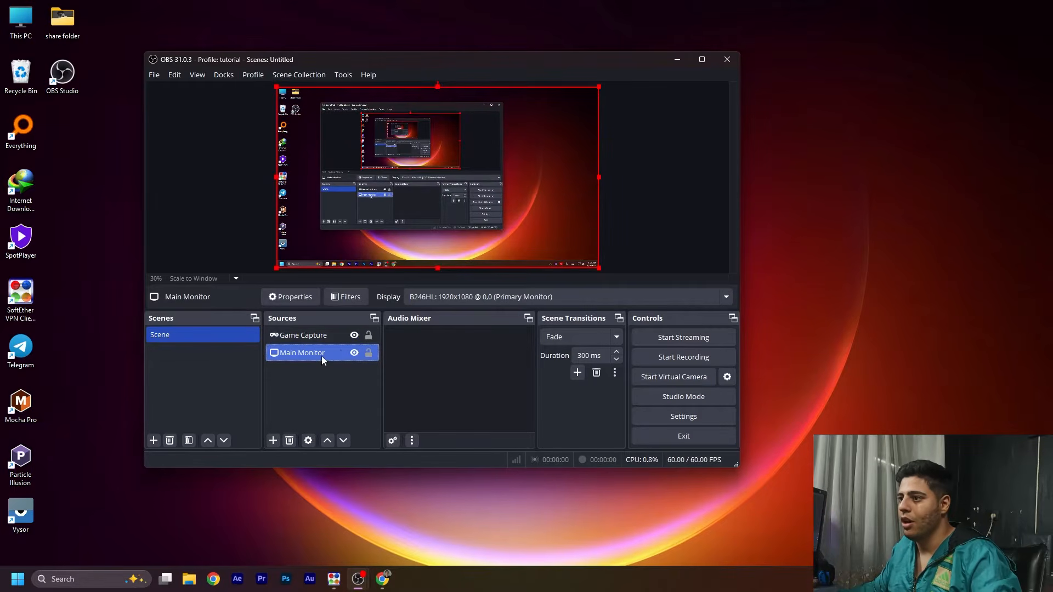
{"action": "left_click", "coordinate": [355, 352]}
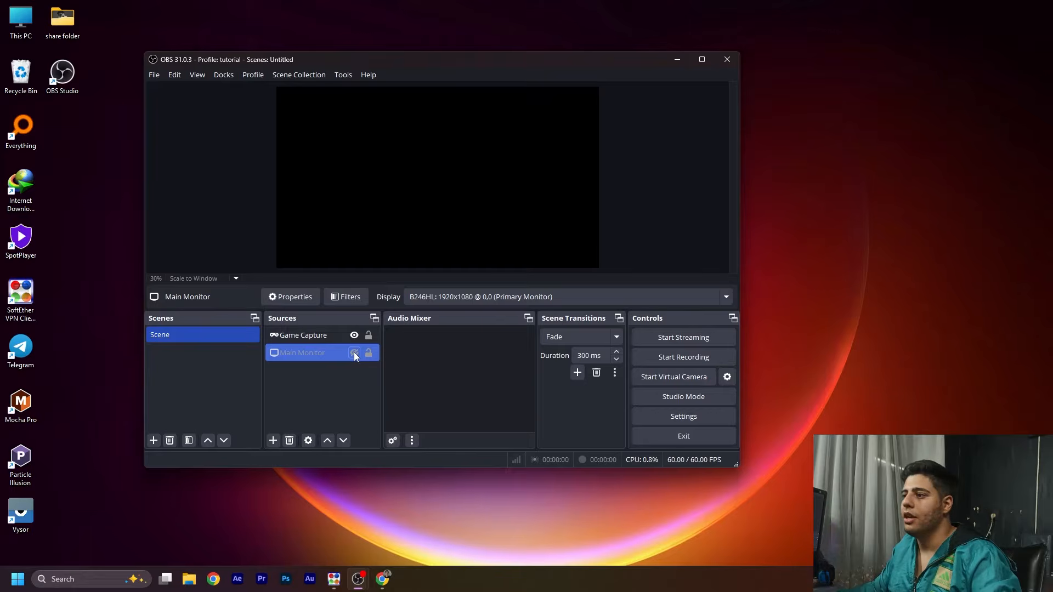
{"action": "left_click", "coordinate": [353, 352]}
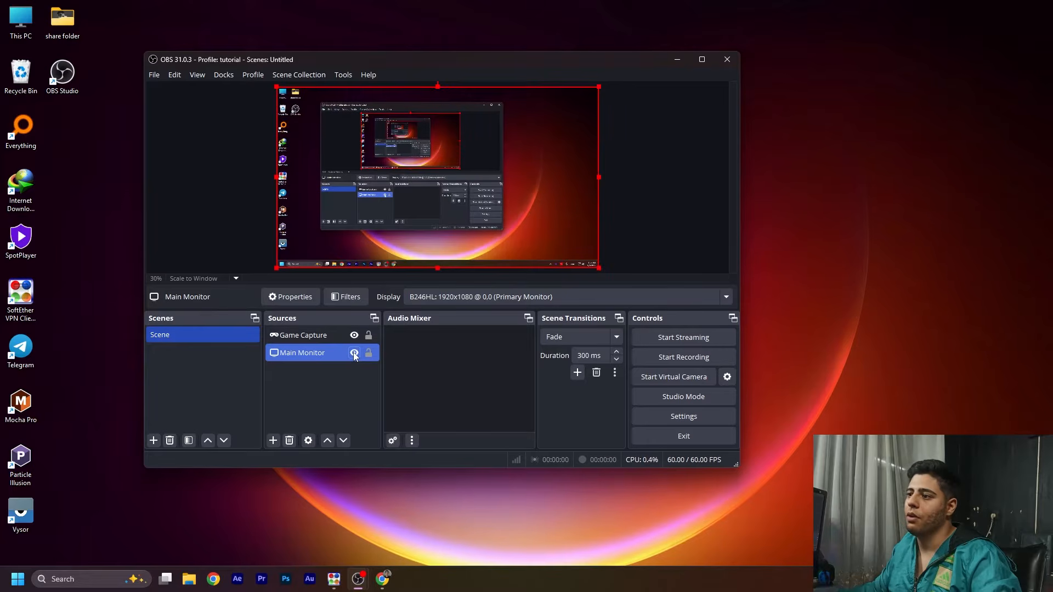
- Lock the Main Monitor source, try selecting it in the preview, and unlock it again
{"action": "left_click", "coordinate": [369, 354]}
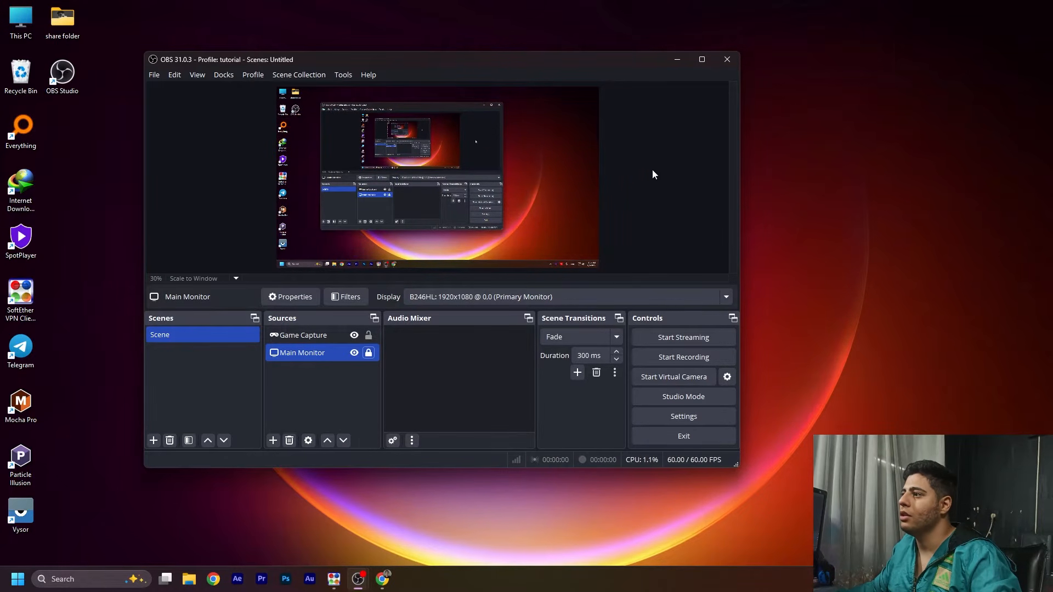
{"action": "left_click", "coordinate": [574, 146]}
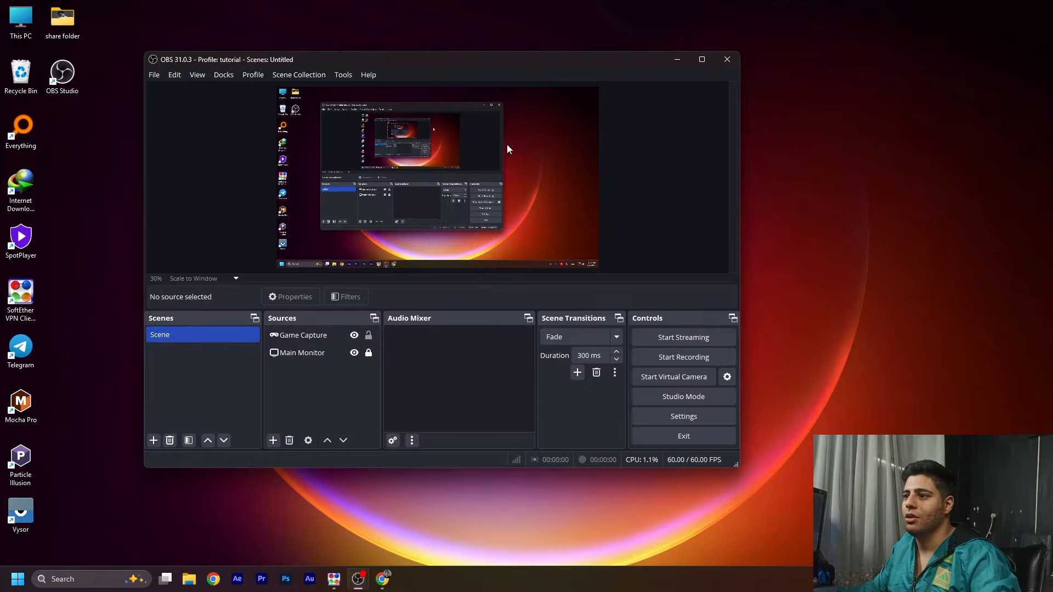
{"action": "left_click", "coordinate": [368, 354]}
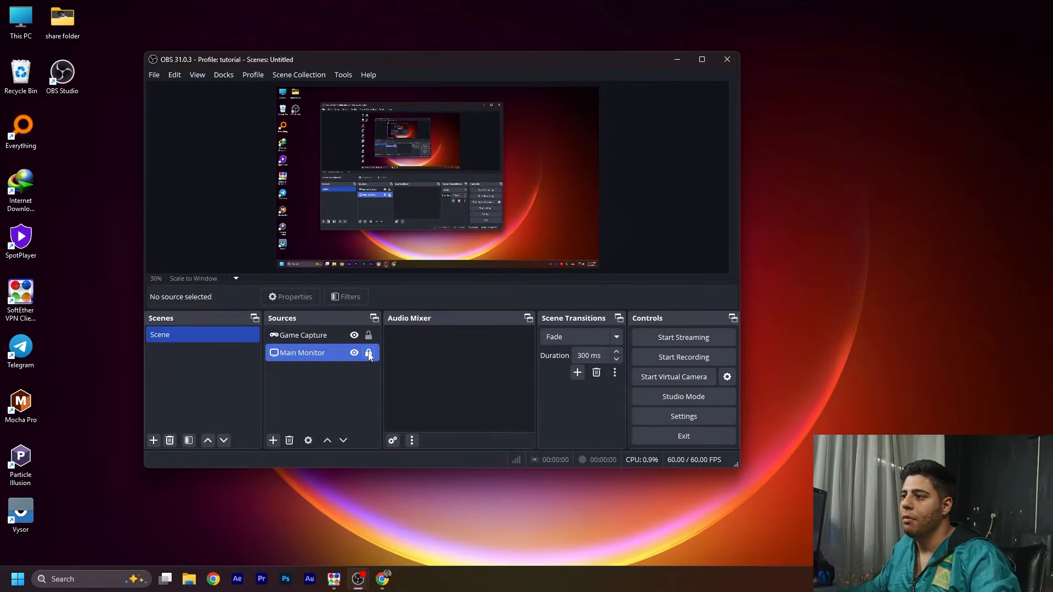
{"action": "left_click", "coordinate": [550, 179]}
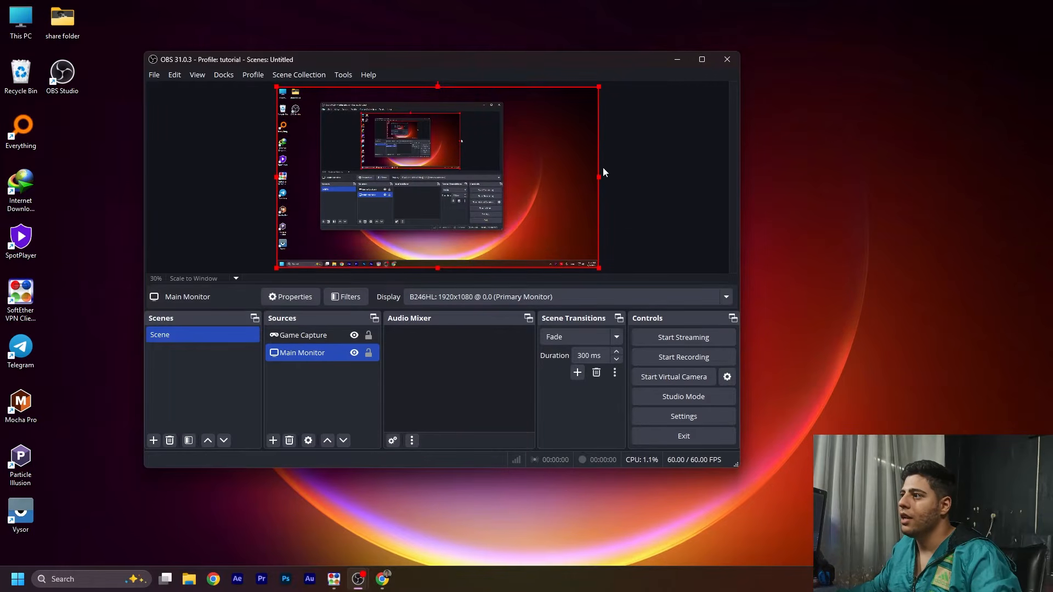
- Shrink the Main Monitor source in the preview and scale it back up to fill the canvas
{"action": "left_click_drag", "start_coordinate": [607, 60], "coordinate": [682, 93]}
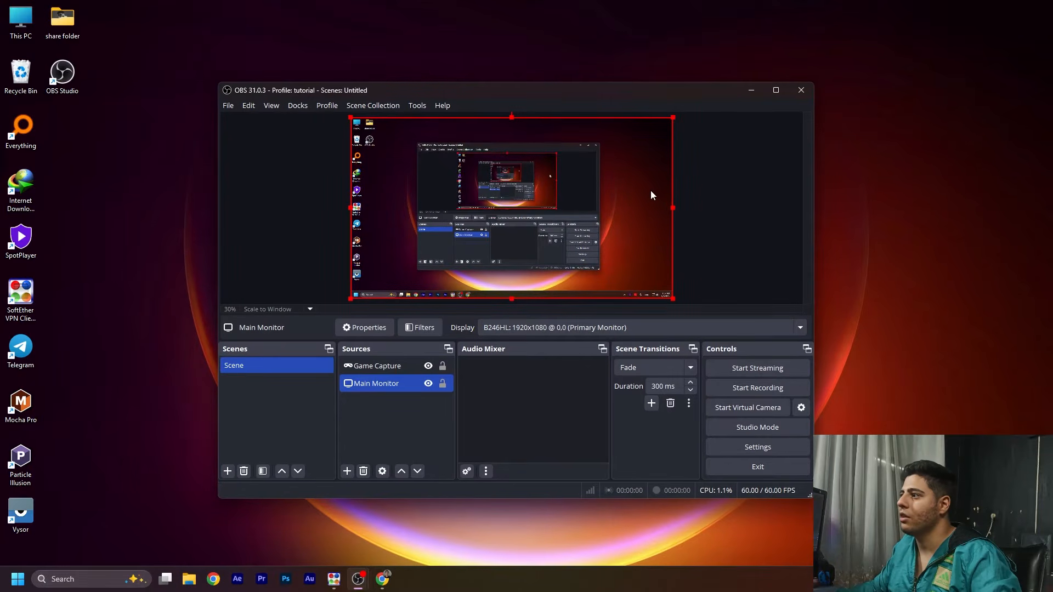
{"action": "left_click_drag", "start_coordinate": [672, 208], "coordinate": [474, 190]}
{"action": "left_click_drag", "start_coordinate": [473, 189], "coordinate": [517, 248]}
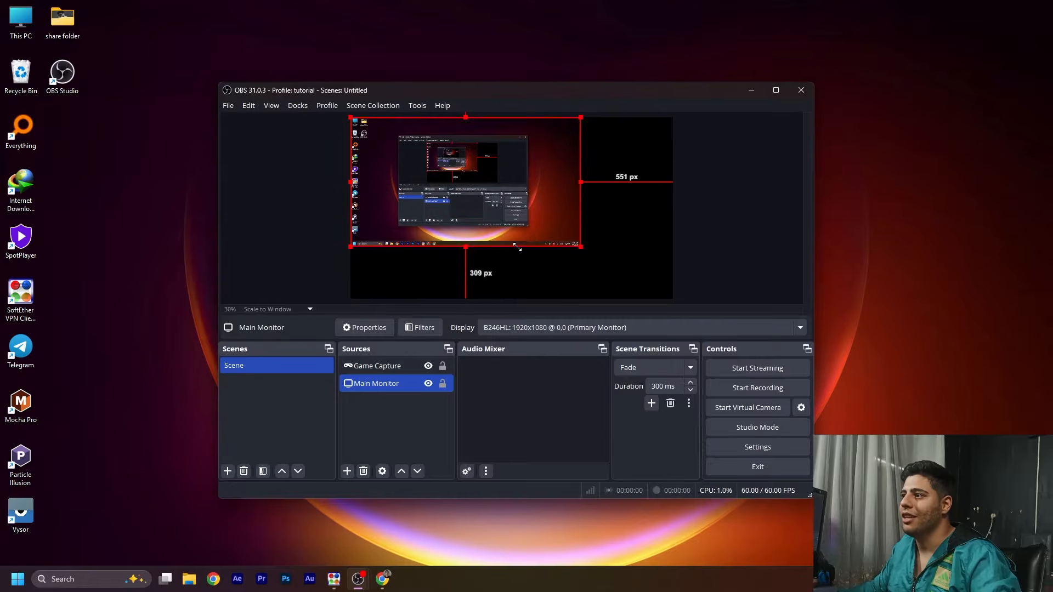
{"action": "left_click_drag", "start_coordinate": [581, 247], "coordinate": [673, 289]}
{"action": "left_click", "coordinate": [710, 265]}
- Remove the Game Capture source from the scene and confirm the deletion
{"action": "left_click", "coordinate": [386, 366]}
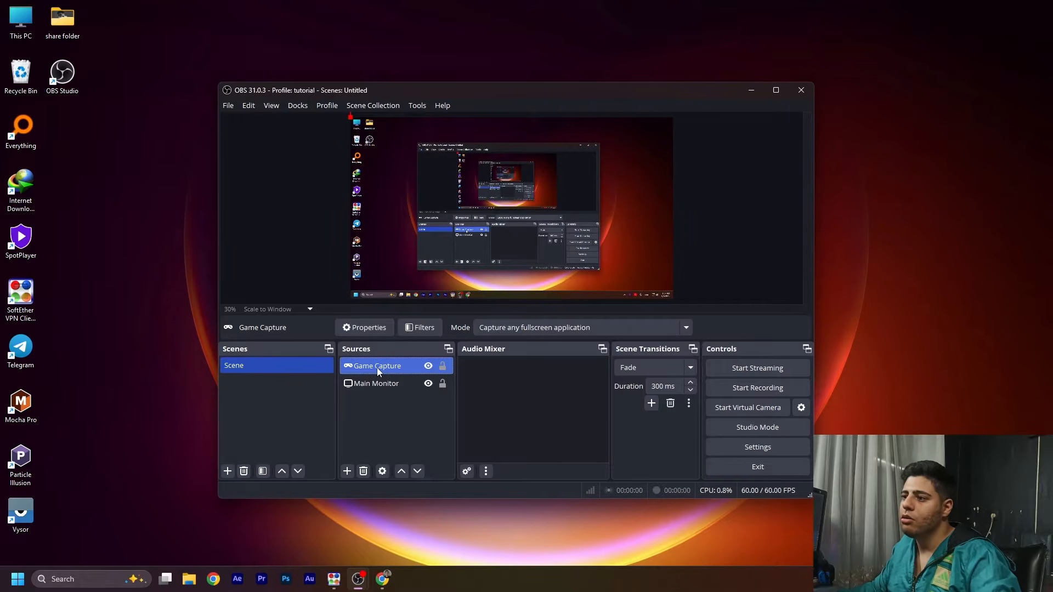
{"action": "right_click", "coordinate": [387, 367]}
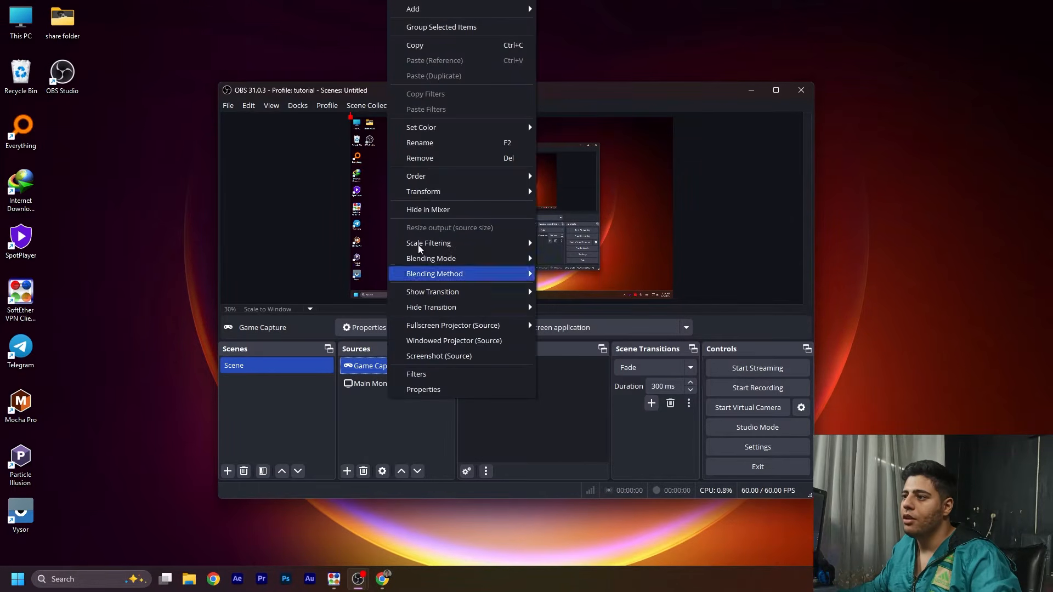
{"action": "left_click", "coordinate": [367, 366]}
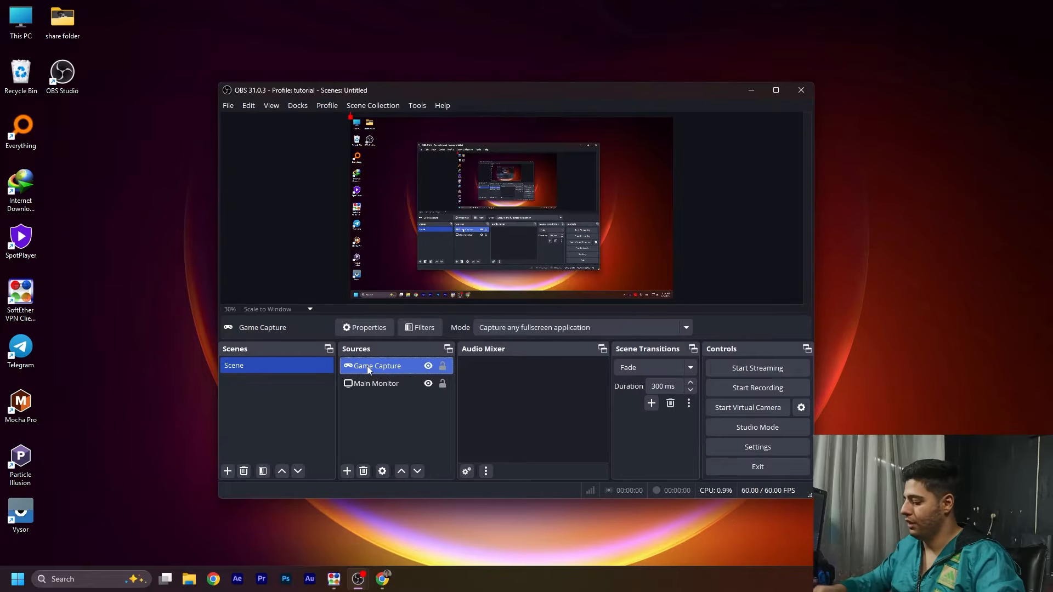
{"action": "left_click", "coordinate": [364, 472]}
{"action": "left_click", "coordinate": [561, 306]}
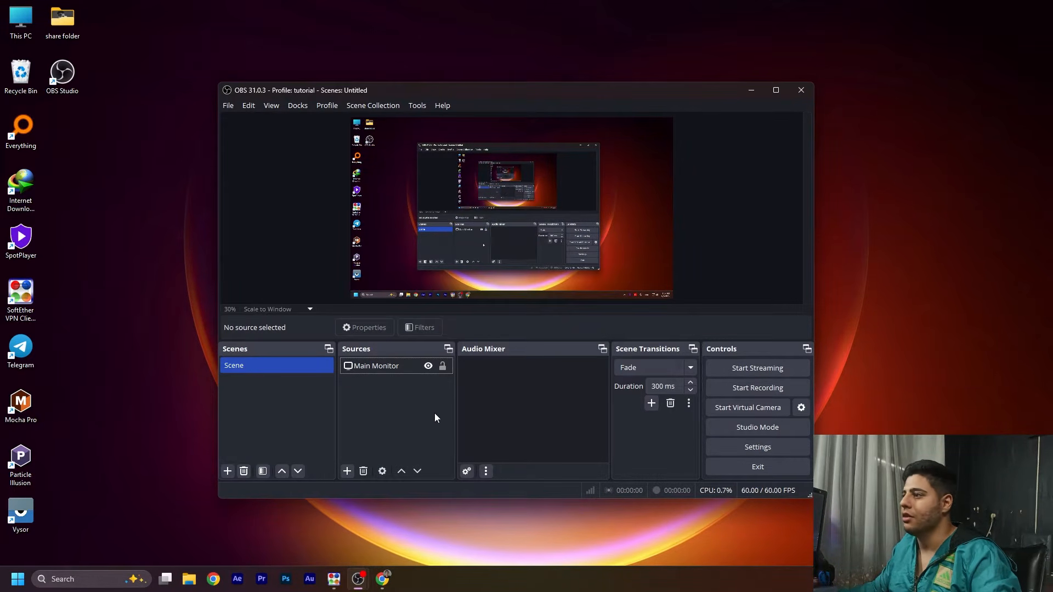
- Add a new Audio Input Capture source to the scene with its default name
{"action": "left_click_drag", "start_coordinate": [518, 89], "coordinate": [547, 71]}
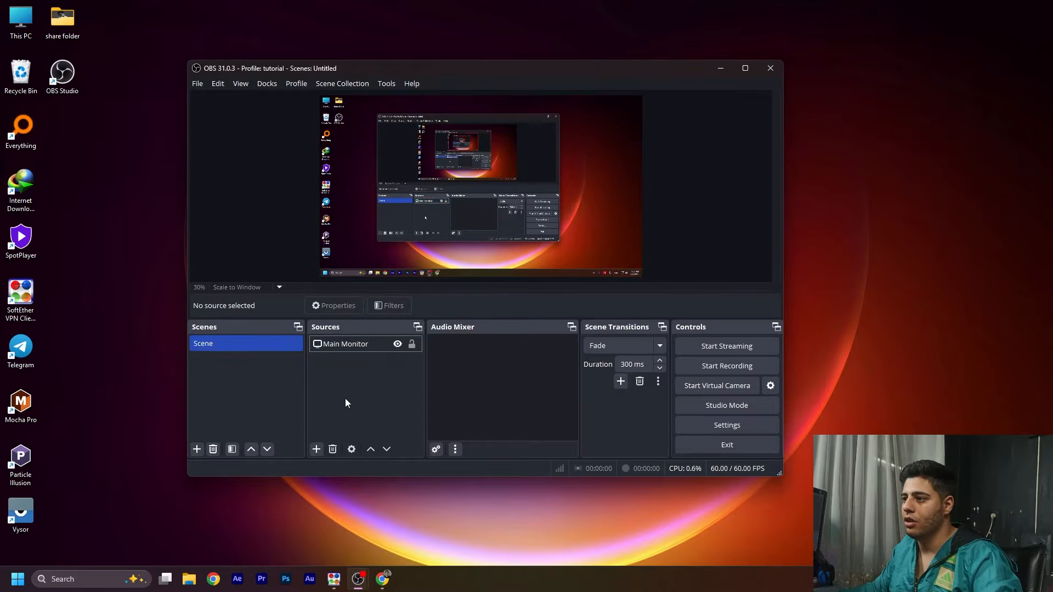
{"action": "left_click", "coordinate": [317, 451]}
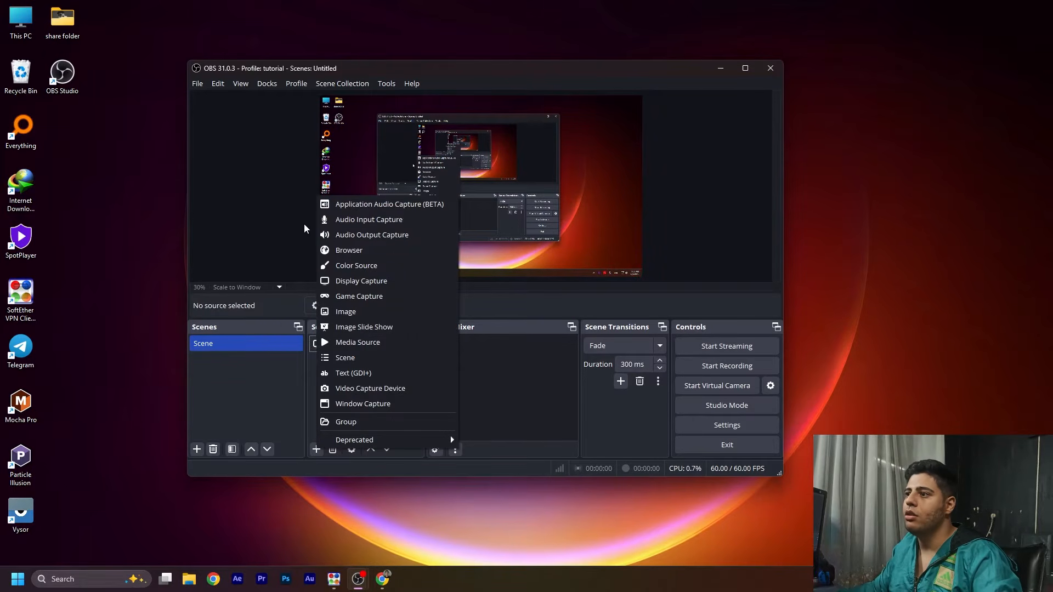
{"action": "left_click", "coordinate": [347, 220]}
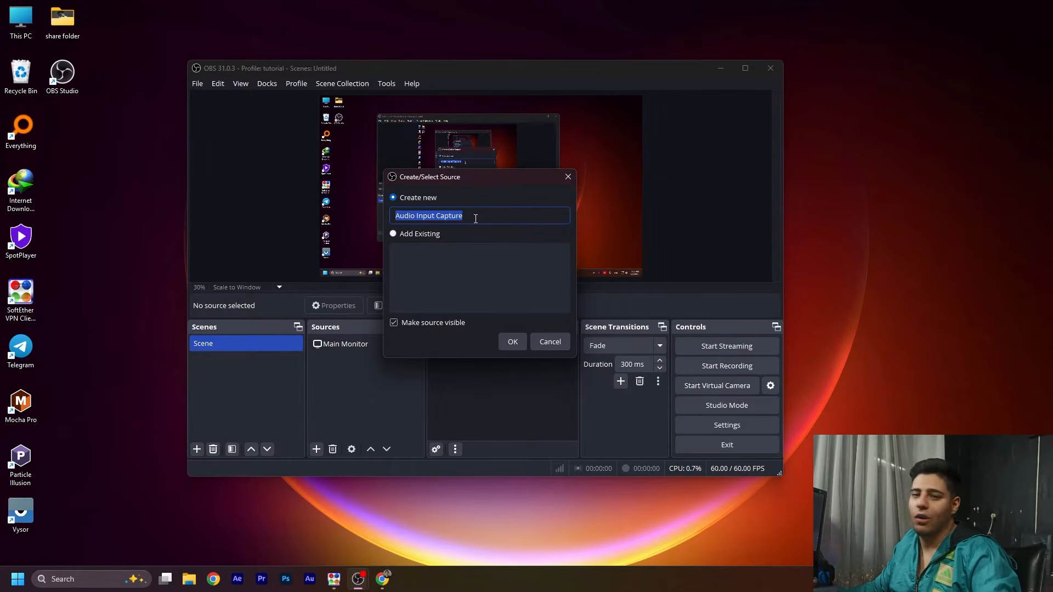
{"action": "left_click_drag", "start_coordinate": [476, 218], "coordinate": [393, 219]}
{"action": "left_click", "coordinate": [484, 218]}
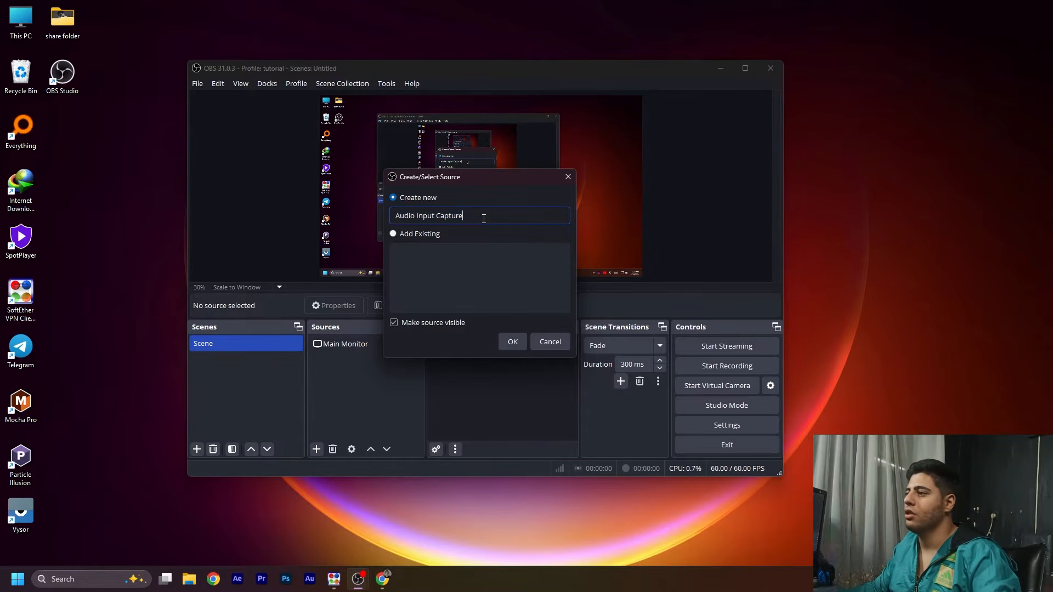
{"action": "left_click", "coordinate": [512, 342]}
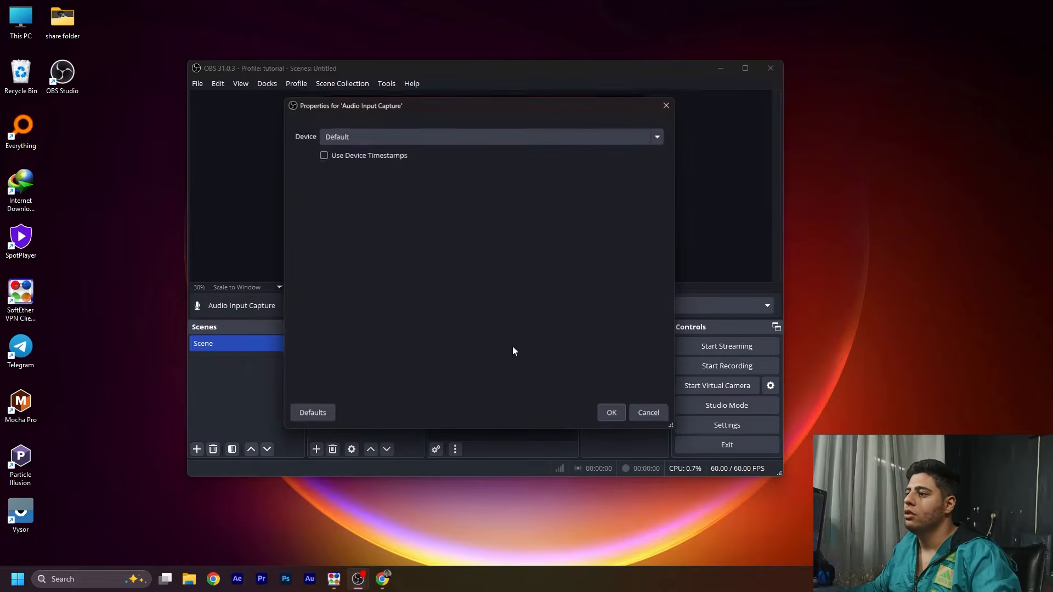
- Set the audio input device to Microphone (USBAudio1.0) and confirm the source properties
{"action": "left_click", "coordinate": [339, 137]}
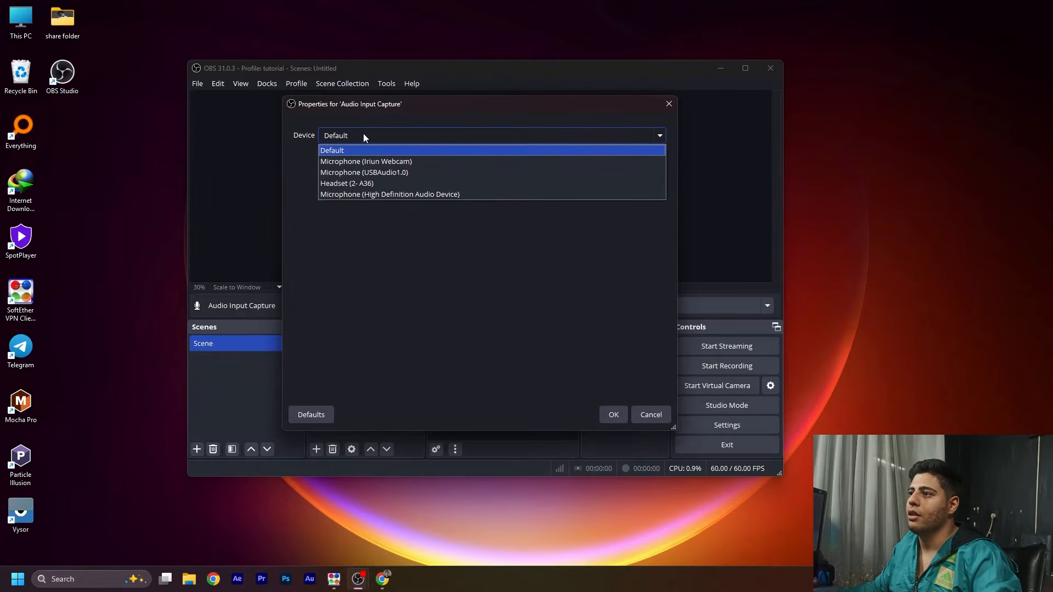
{"action": "left_click", "coordinate": [336, 172]}
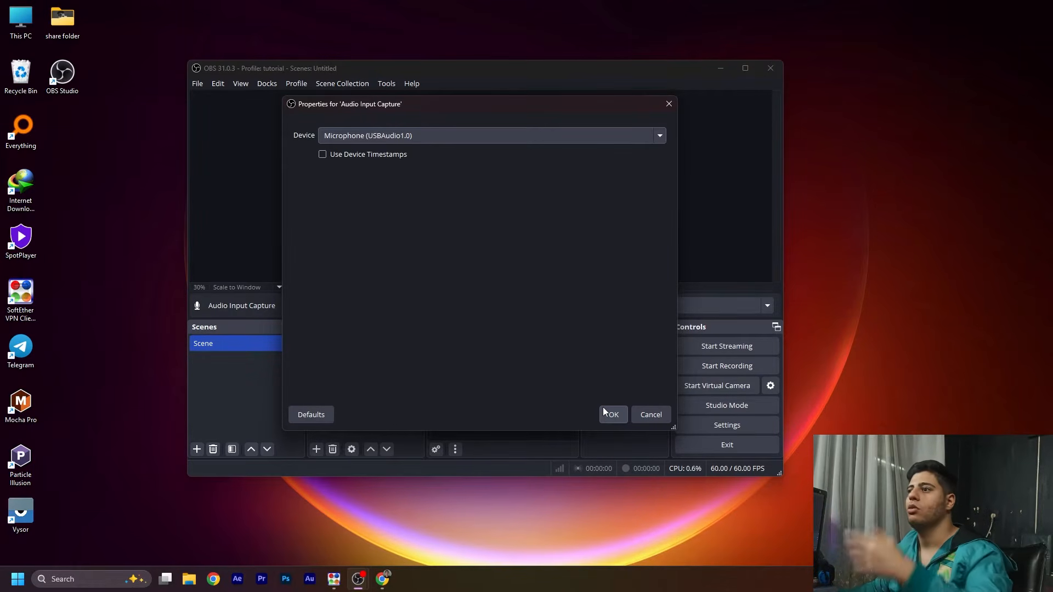
{"action": "left_click", "coordinate": [605, 412]}
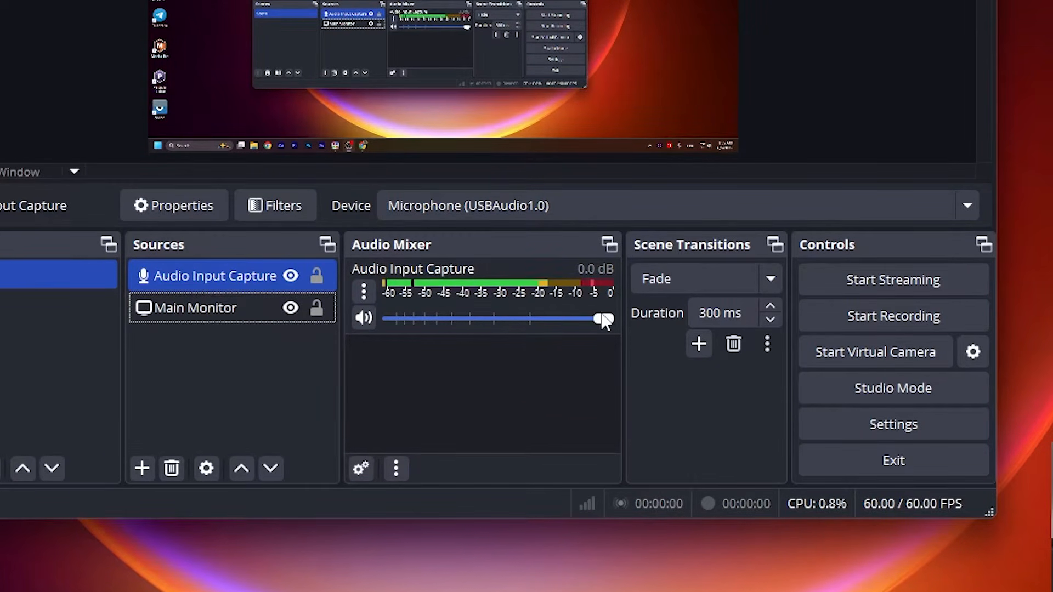
- Try lower Audio Input Capture volumes, about -3.2 dB and -5.3 dB, returning the level to 0.0 dB each time
{"action": "left_click_drag", "start_coordinate": [606, 319], "coordinate": [571, 312]}
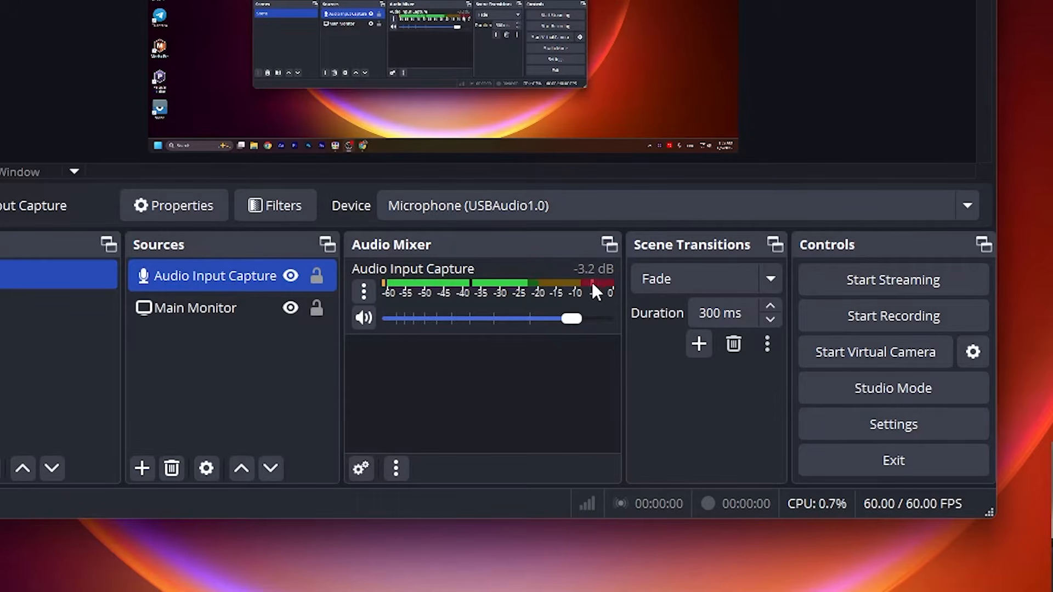
{"action": "left_click_drag", "start_coordinate": [573, 317], "coordinate": [610, 324]}
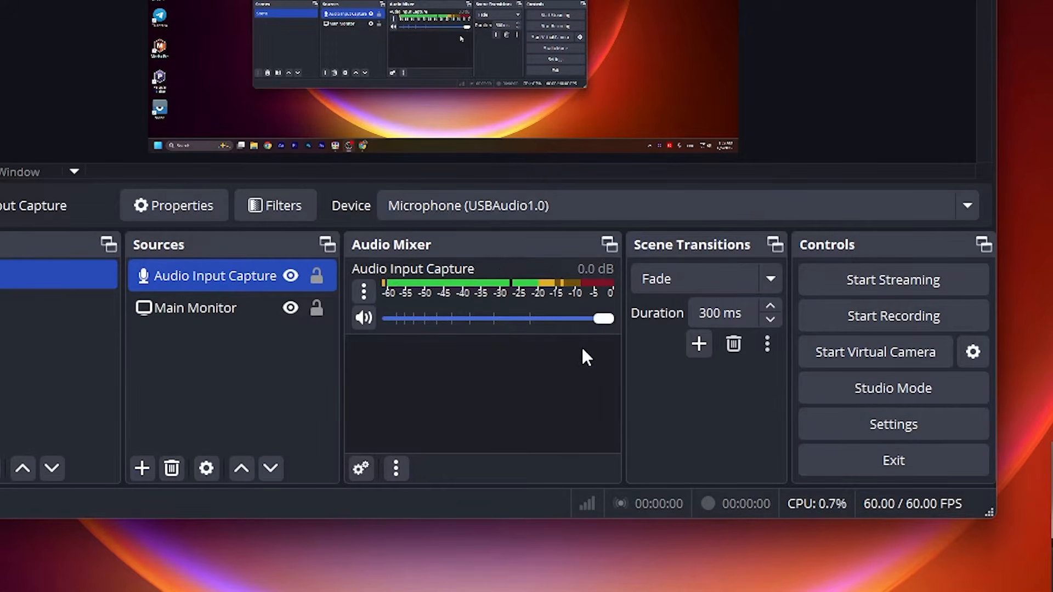
{"action": "left_click_drag", "start_coordinate": [599, 311], "coordinate": [557, 320]}
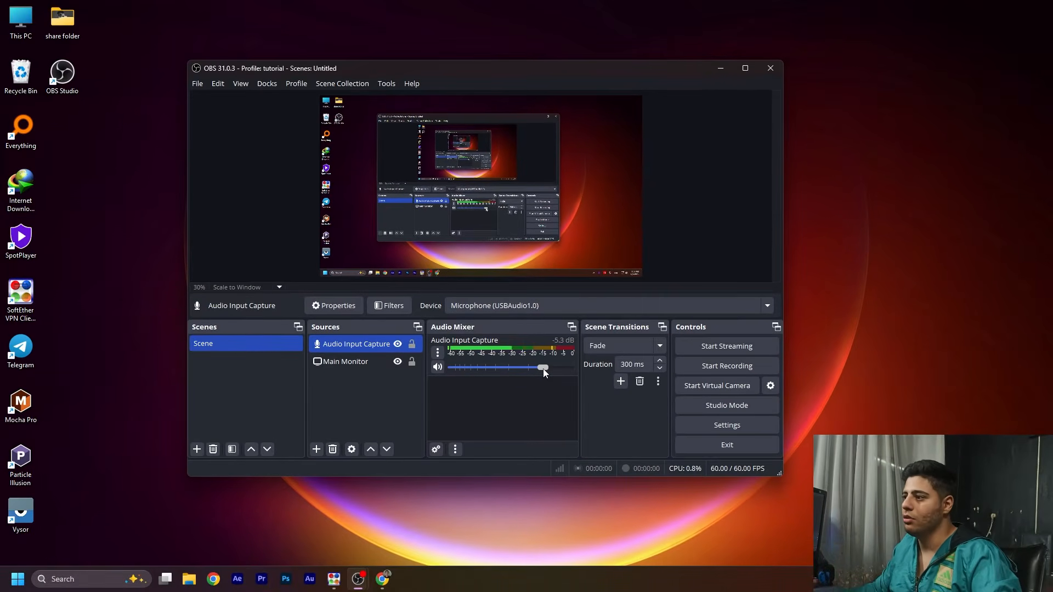
{"action": "left_click_drag", "start_coordinate": [543, 369], "coordinate": [576, 364]}
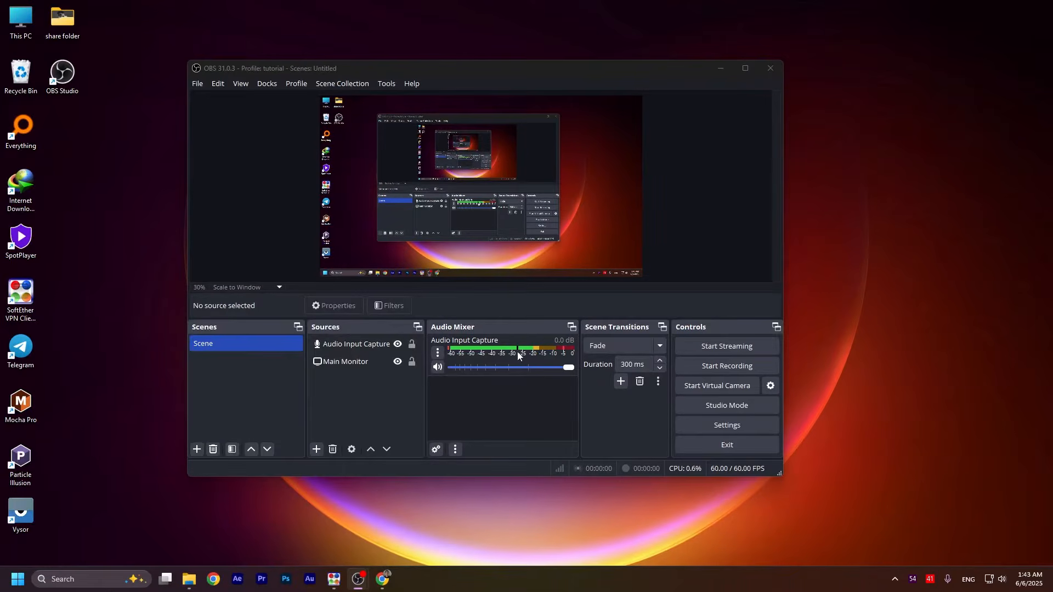
- Add a new Video Capture Device source with its default name and shift its properties dialog aside
{"action": "left_click", "coordinate": [317, 449]}
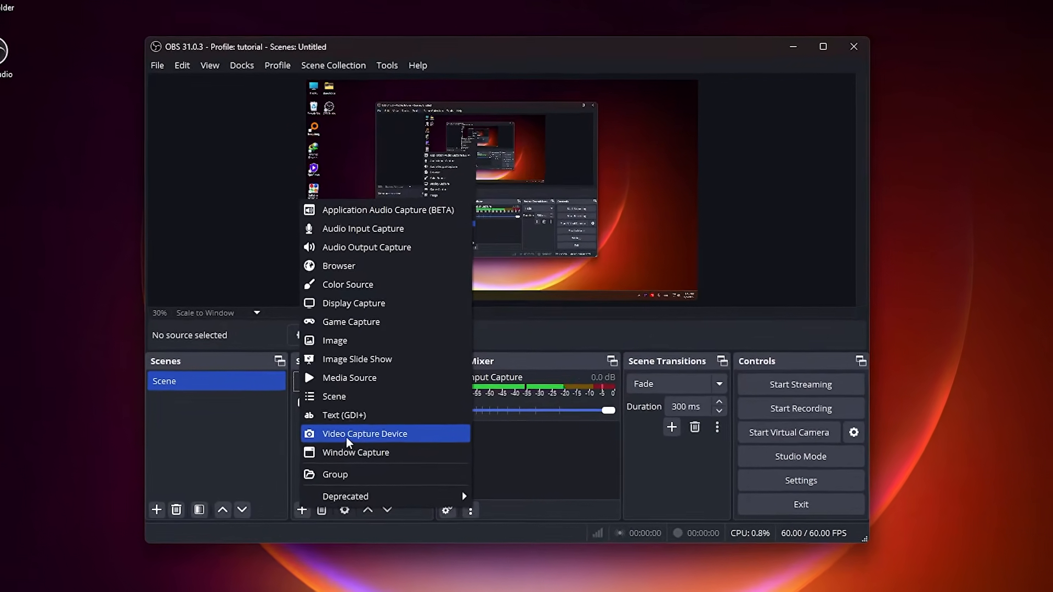
{"action": "left_click", "coordinate": [346, 436]}
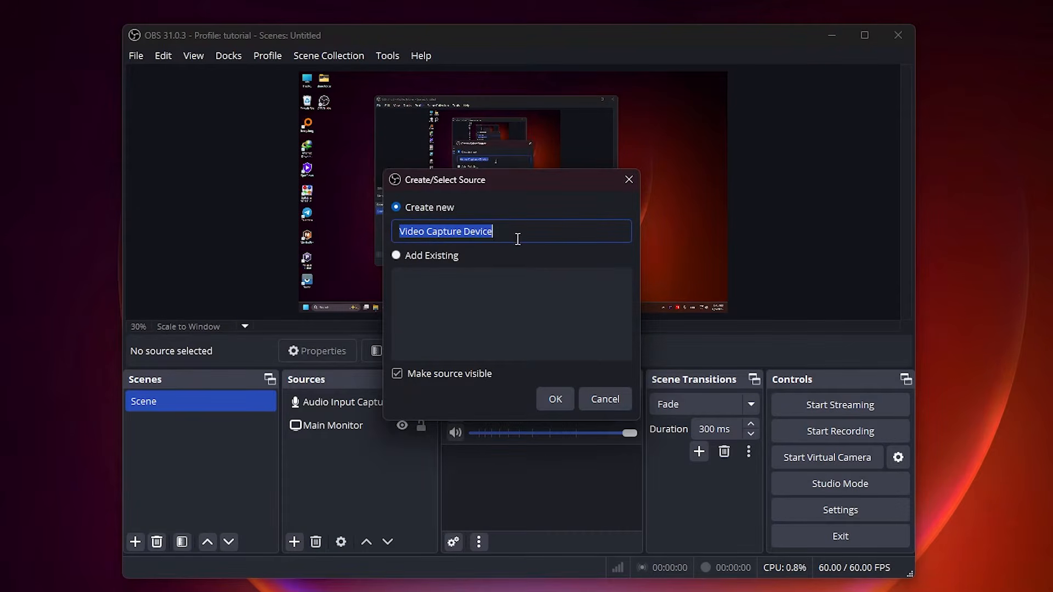
{"action": "left_click", "coordinate": [518, 240]}
{"action": "left_click_drag", "start_coordinate": [517, 235], "coordinate": [395, 230]}
{"action": "left_click", "coordinate": [555, 399]}
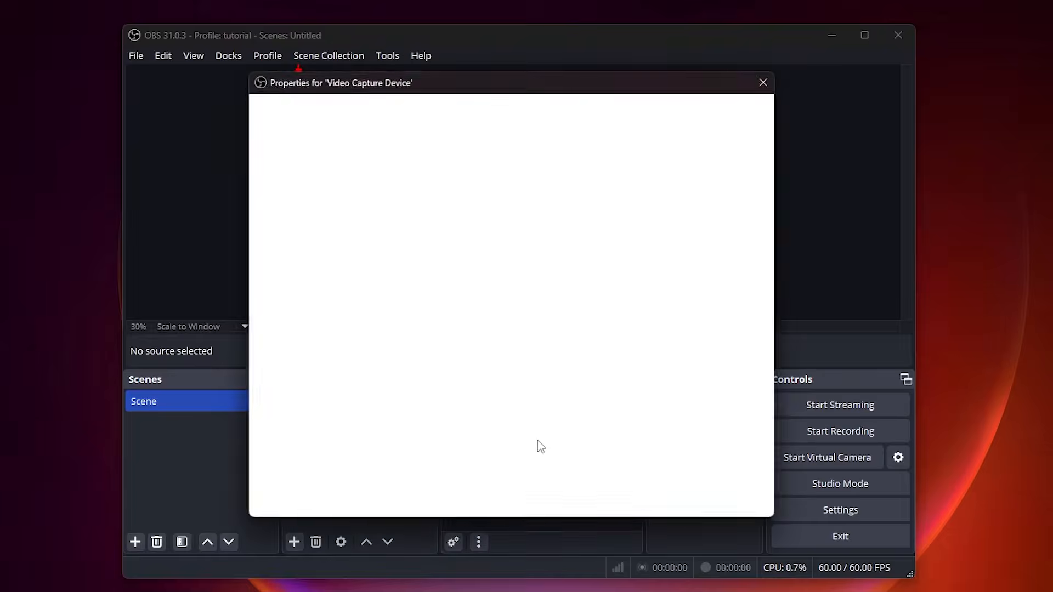
{"action": "left_click_drag", "start_coordinate": [450, 88], "coordinate": [498, 96]}
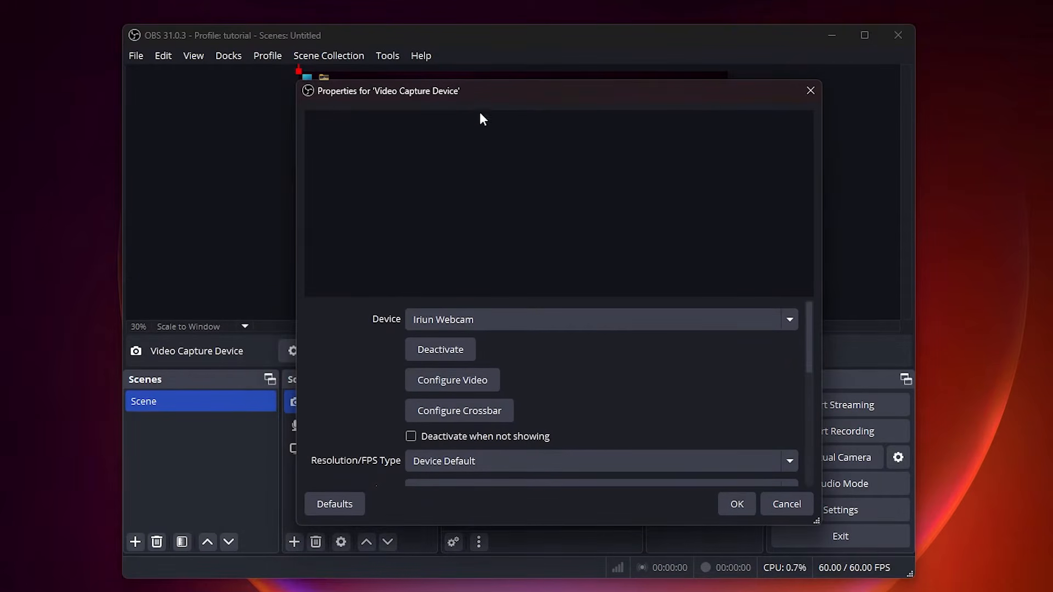
- Keep Iriun Webcam as the video device, set a Custom resolution of 1280x720 and confirm the source properties
{"action": "left_click", "coordinate": [454, 324]}
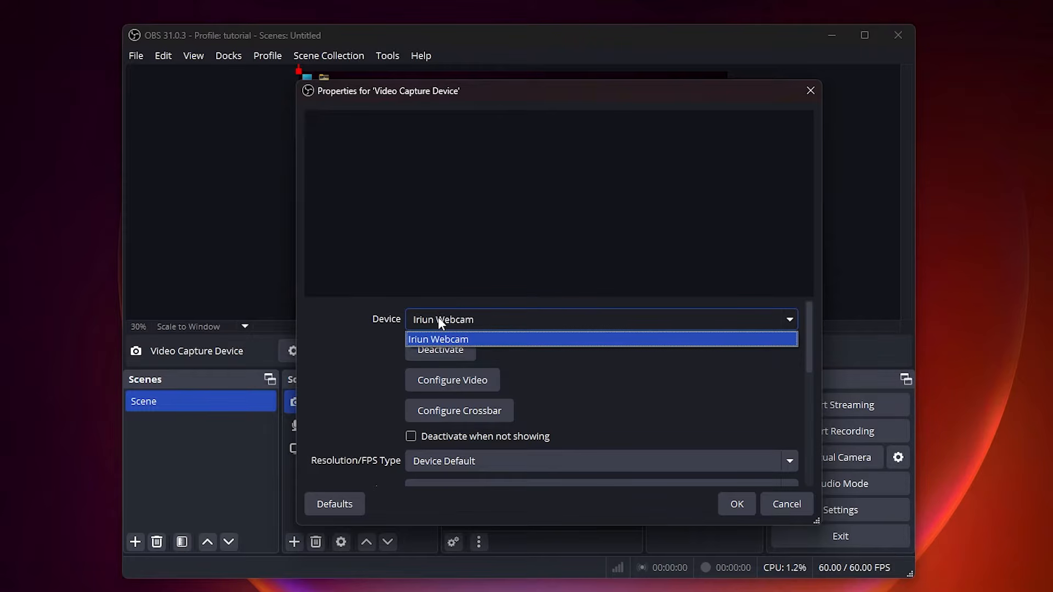
{"action": "left_click", "coordinate": [361, 327]}
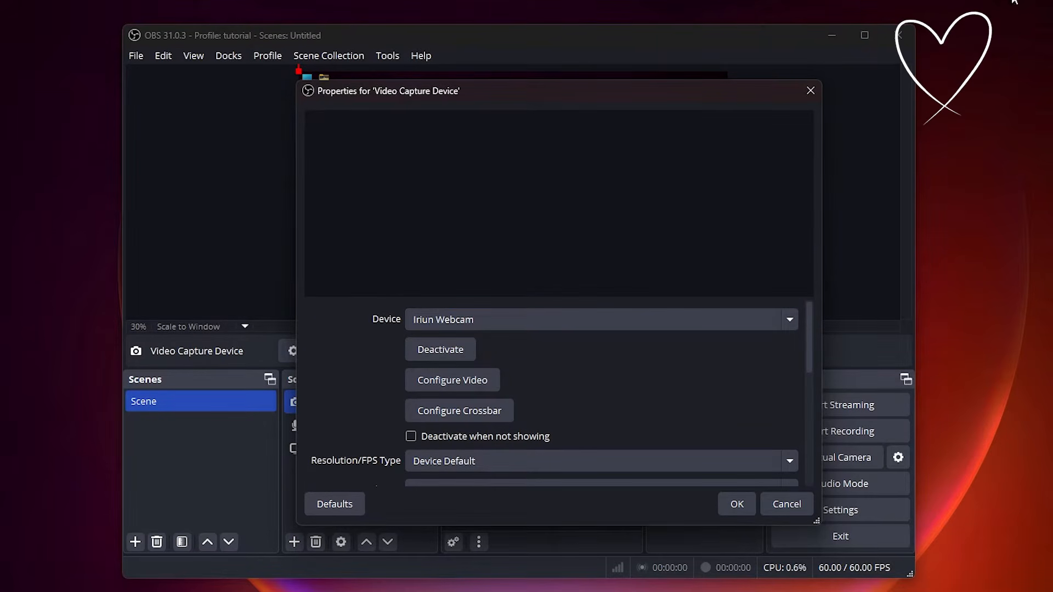
{"action": "scroll", "coordinate": [344, 349], "scroll_direction": "down", "scroll_amount": 1}
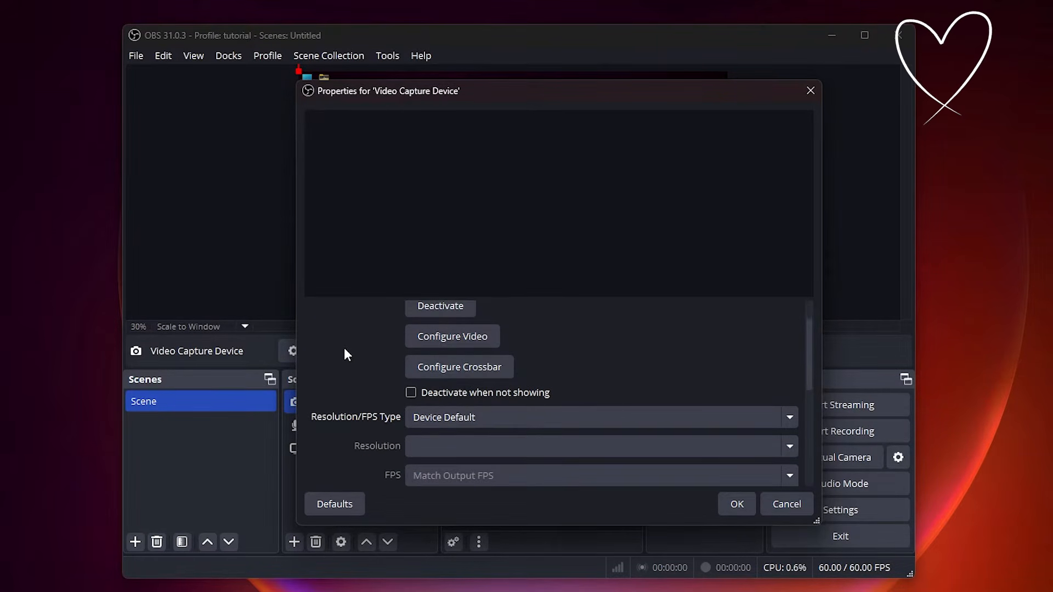
{"action": "scroll", "coordinate": [346, 347], "scroll_direction": "down", "scroll_amount": 2}
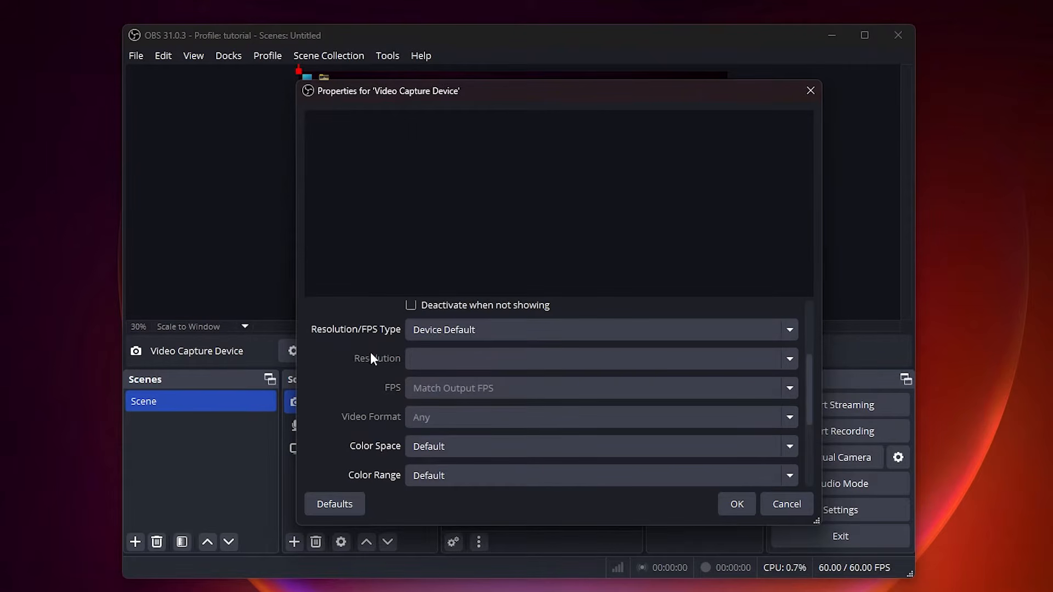
{"action": "left_click", "coordinate": [439, 330]}
{"action": "left_click", "coordinate": [438, 363]}
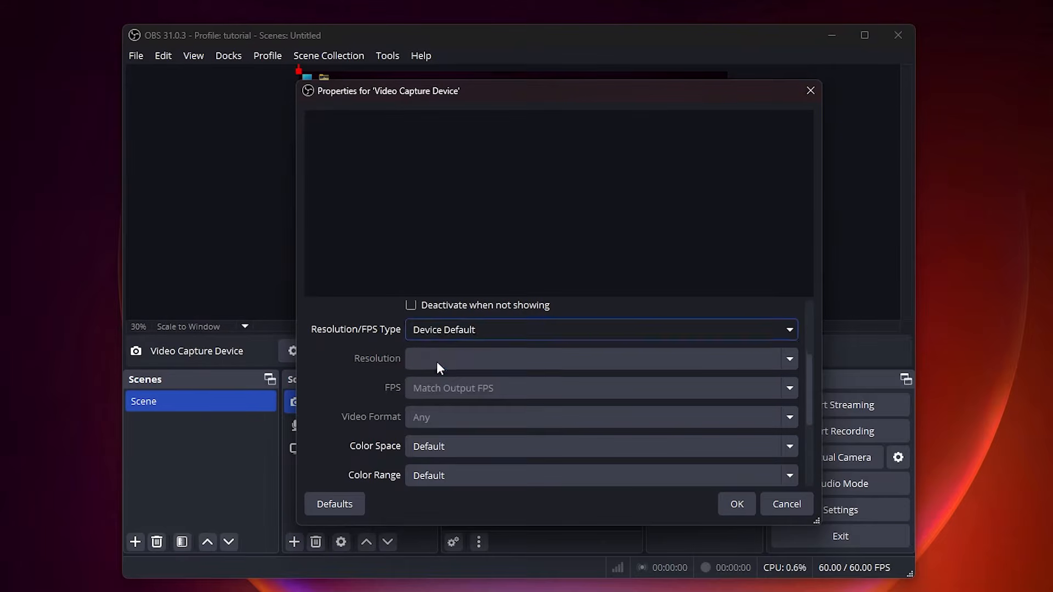
{"action": "left_click", "coordinate": [781, 362]}
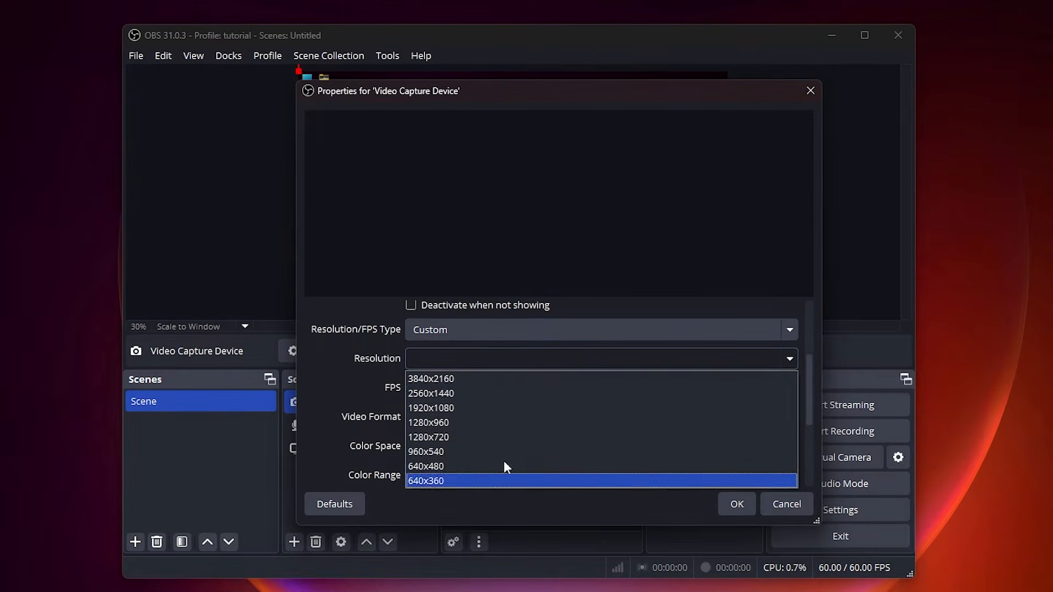
{"action": "left_click", "coordinate": [478, 437]}
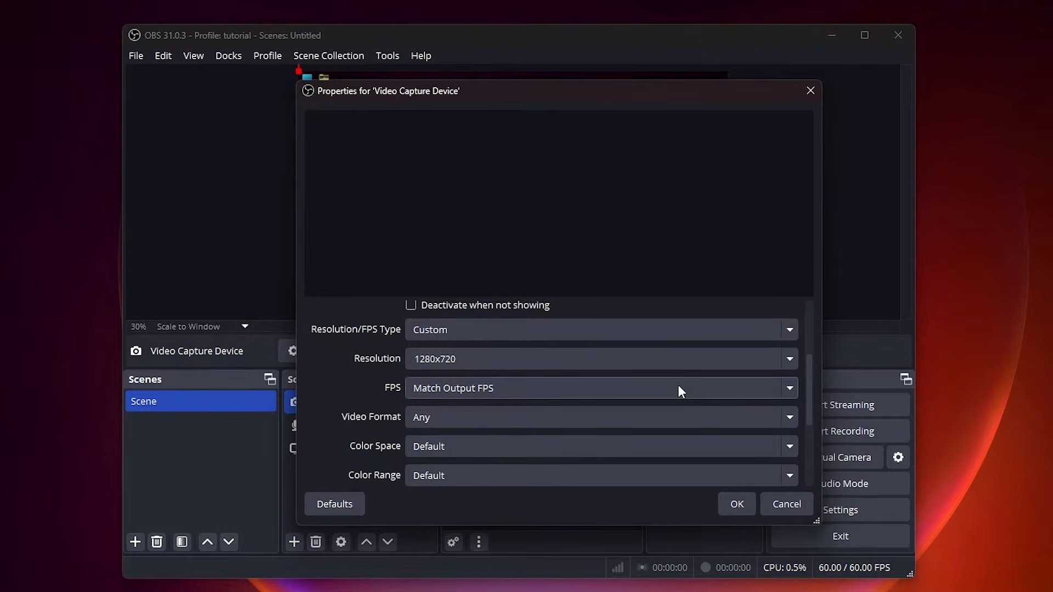
{"action": "left_click", "coordinate": [737, 504]}
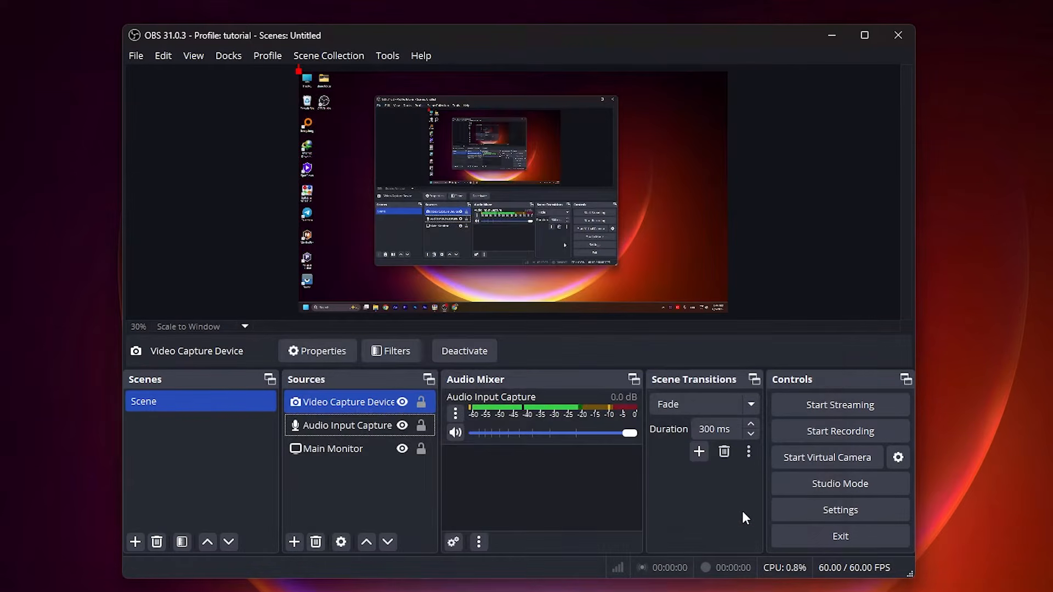
- Remove the Video Capture Device source from the scene and confirm the removal
{"action": "left_click", "coordinate": [329, 400]}
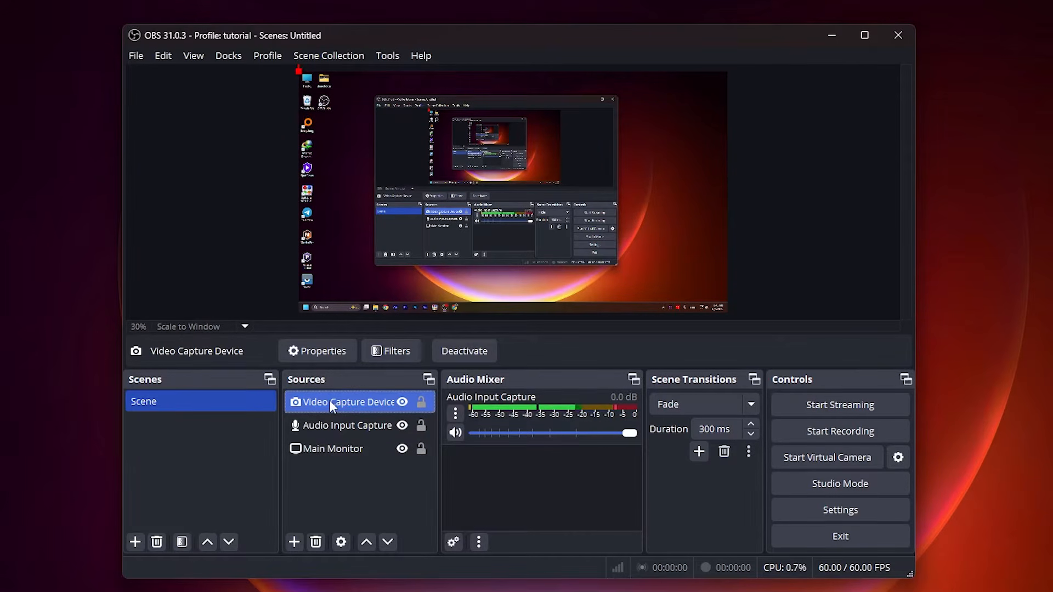
{"action": "key", "text": "Delete"}
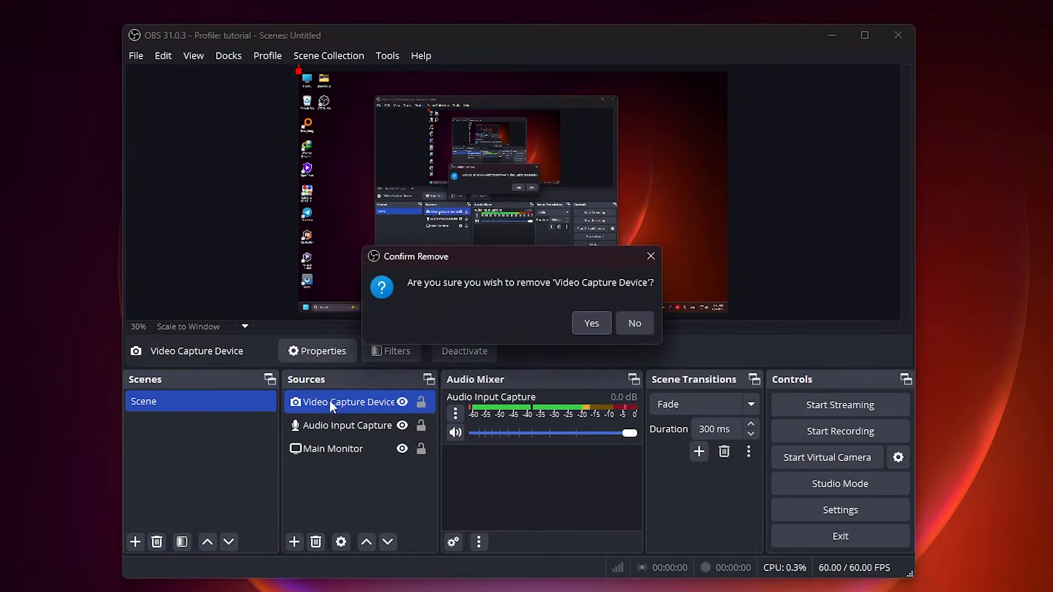
{"action": "key", "text": "Return"}
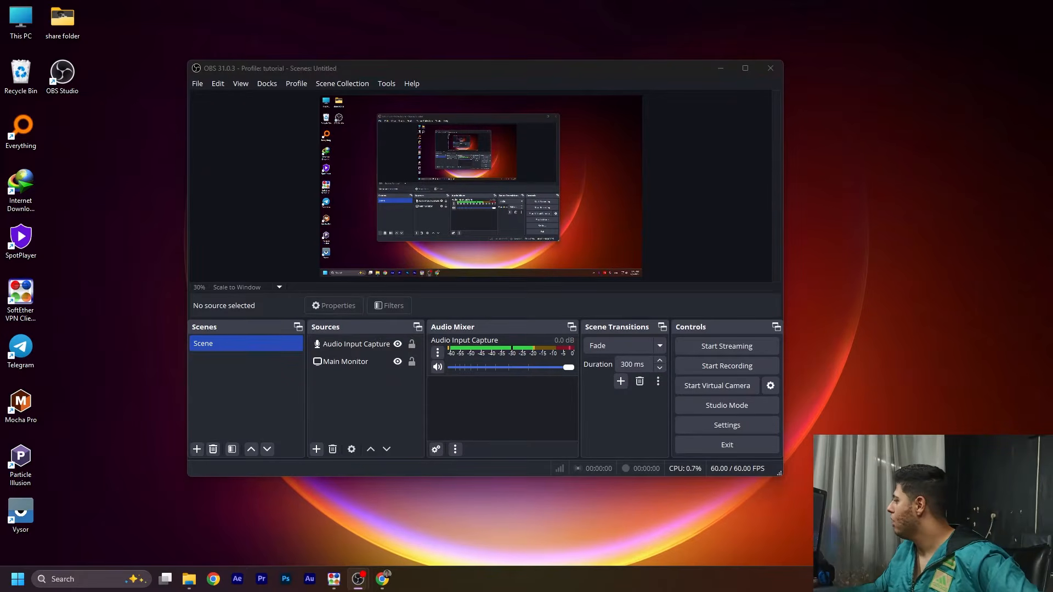
- Switch to the maximized OBS window and select the Video Capture Device webcam overlay in the preview
{"action": "left_click_drag", "start_coordinate": [1052, 258], "coordinate": [616, 6]}
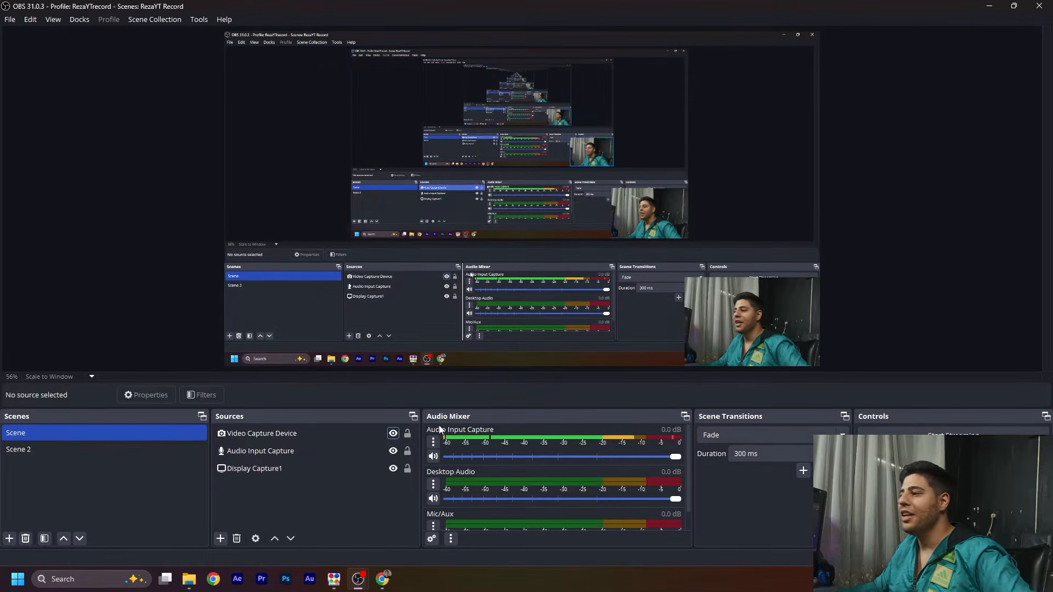
{"action": "left_click", "coordinate": [268, 433]}
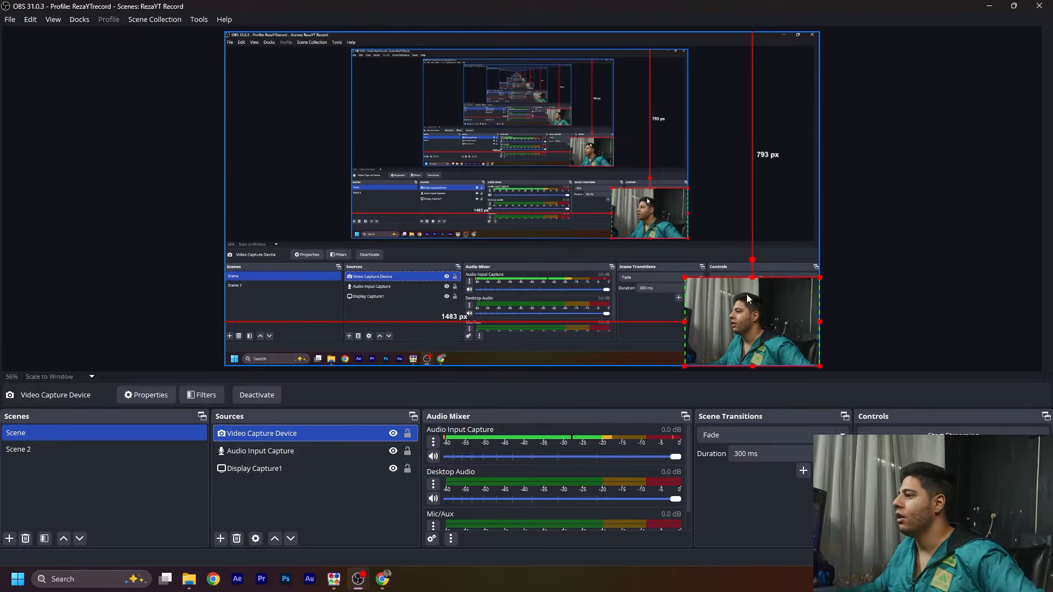
{"action": "left_click", "coordinate": [1009, 278]}
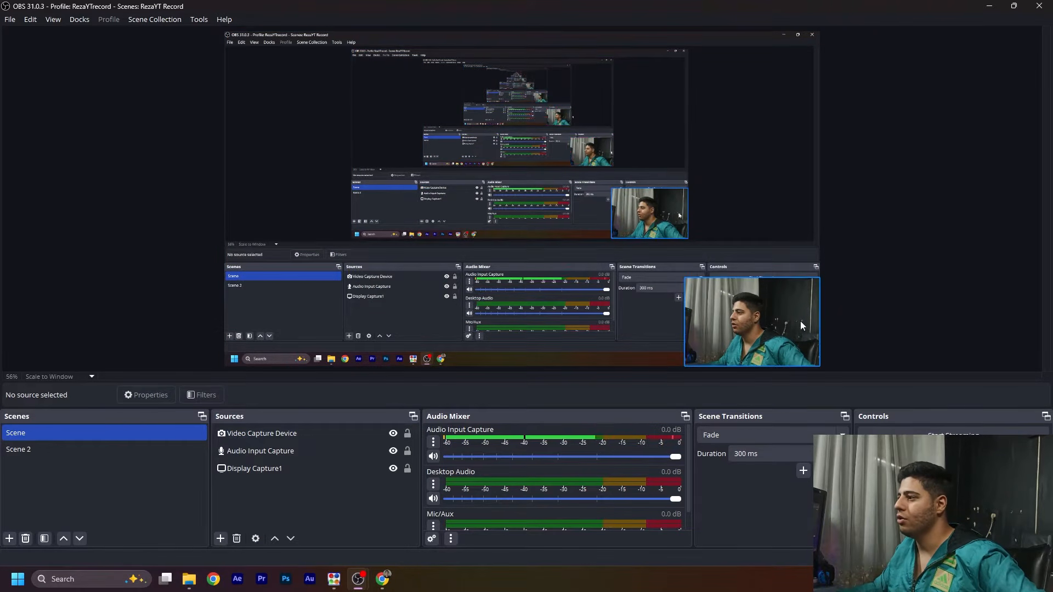
{"action": "left_click", "coordinate": [735, 311]}
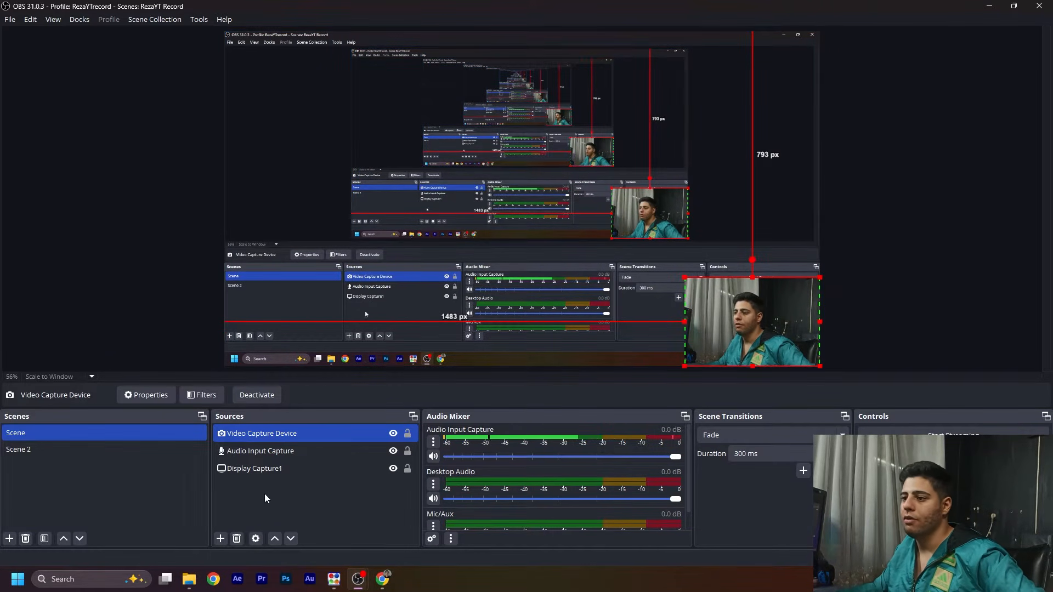
- Lock the Display Capture1 source and check in the preview whether it can still be selected
{"action": "left_click", "coordinate": [409, 472], "text": "ctrl"}
{"action": "left_click", "coordinate": [408, 471]}
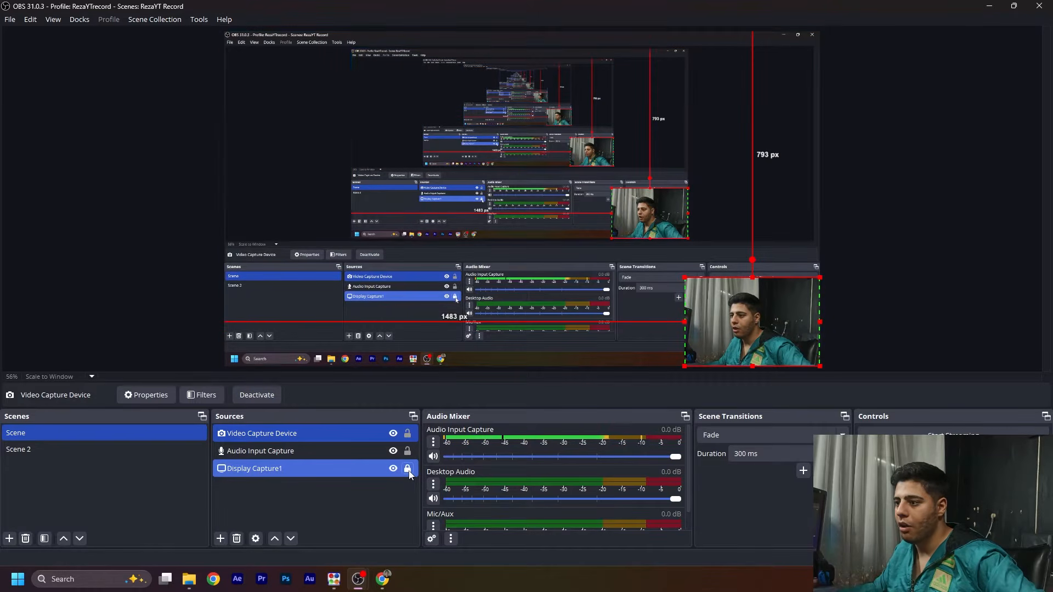
{"action": "left_click", "coordinate": [872, 174]}
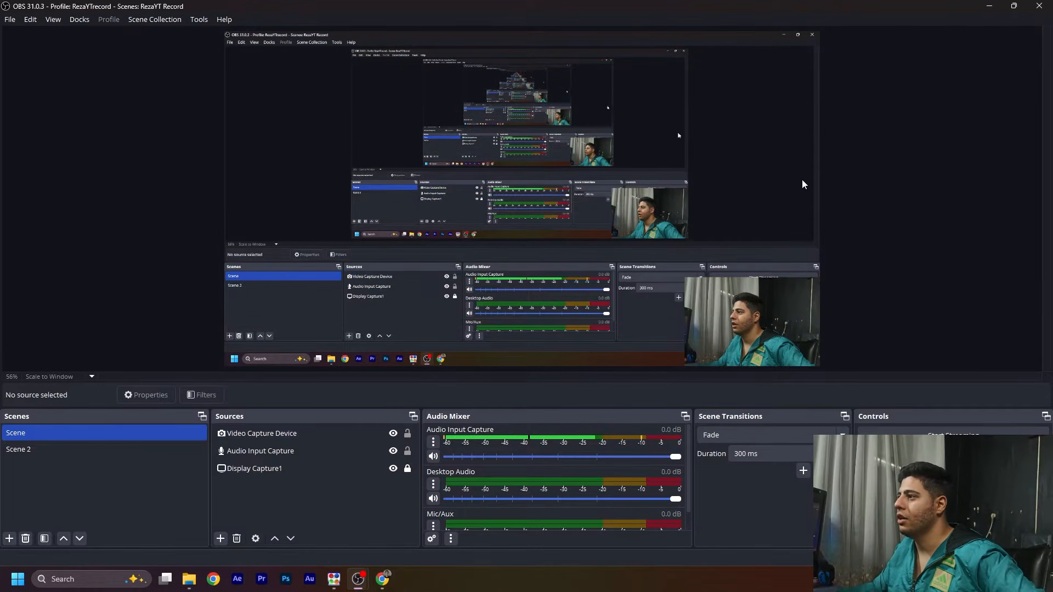
{"action": "left_click", "coordinate": [412, 471]}
{"action": "left_click", "coordinate": [687, 171]}
- Try resizing the webcam overlay from its corner in the preview, and undo the resize
{"action": "left_click", "coordinate": [771, 333]}
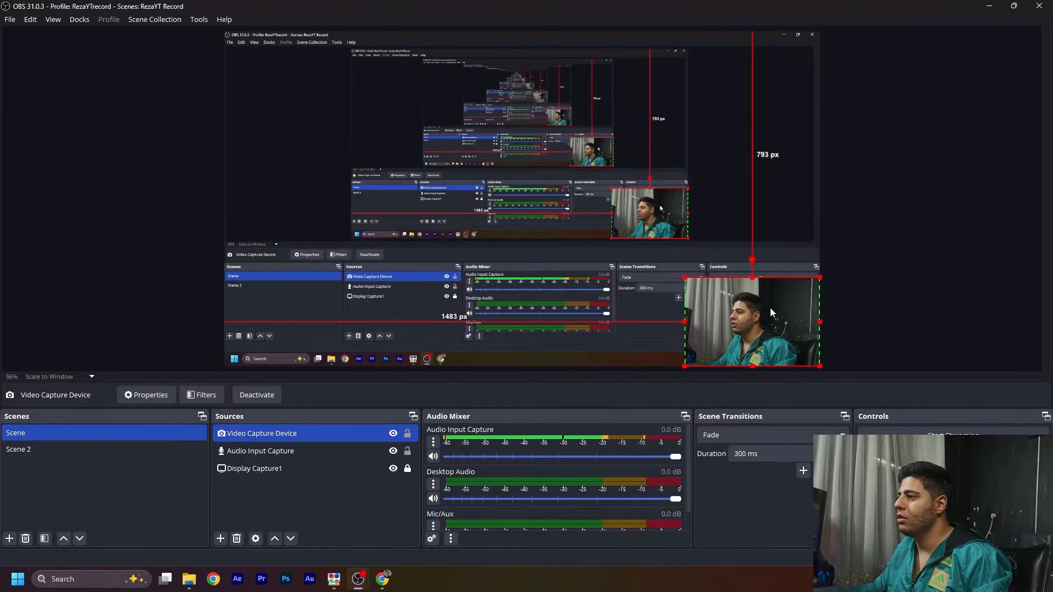
{"action": "left_click_drag", "start_coordinate": [685, 277], "coordinate": [379, 76]}
{"action": "left_click_drag", "start_coordinate": [273, 81], "coordinate": [692, 282]}
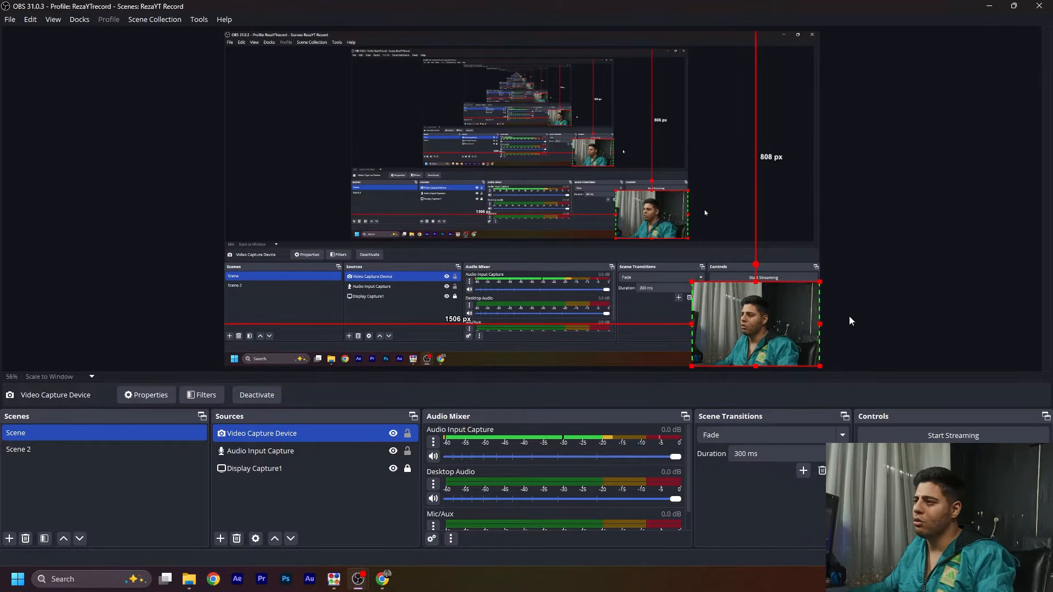
{"action": "key", "text": "ctrl+z"}
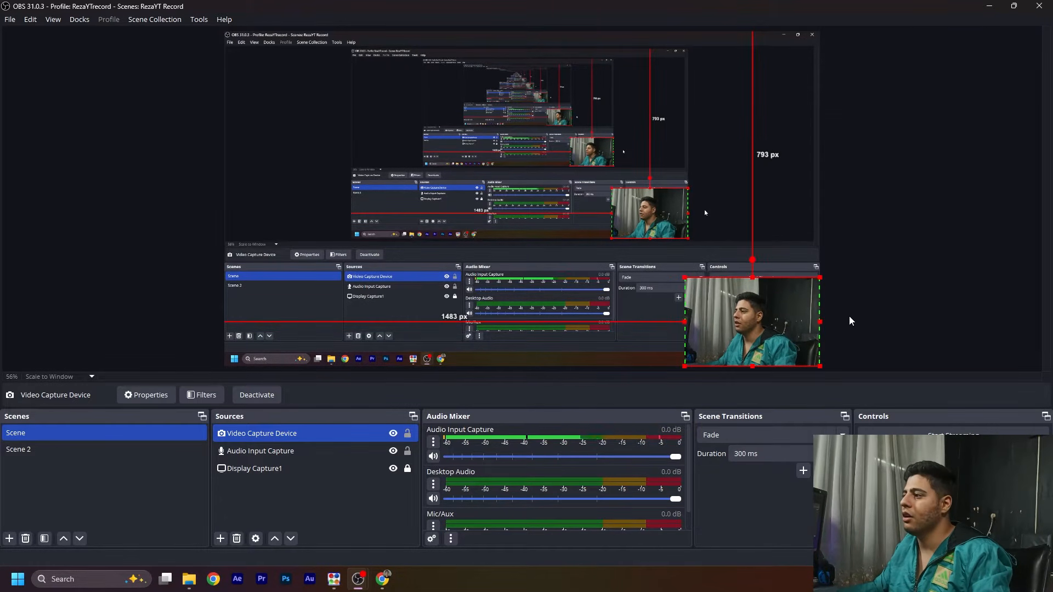
{"action": "key", "text": "F2"}
{"action": "key", "text": "F2"}
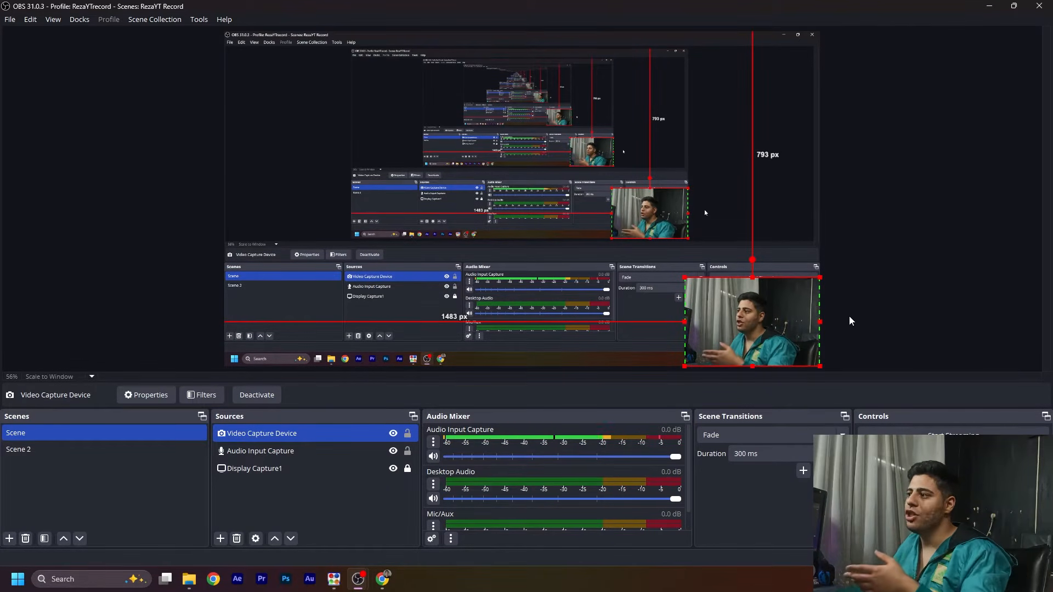
- Lock the Video Capture Device source, test selecting it in the preview, and unlock it again
{"action": "left_click", "coordinate": [408, 435]}
{"action": "left_click", "coordinate": [885, 244]}
{"action": "left_click_drag", "start_coordinate": [831, 213], "coordinate": [301, 280]}
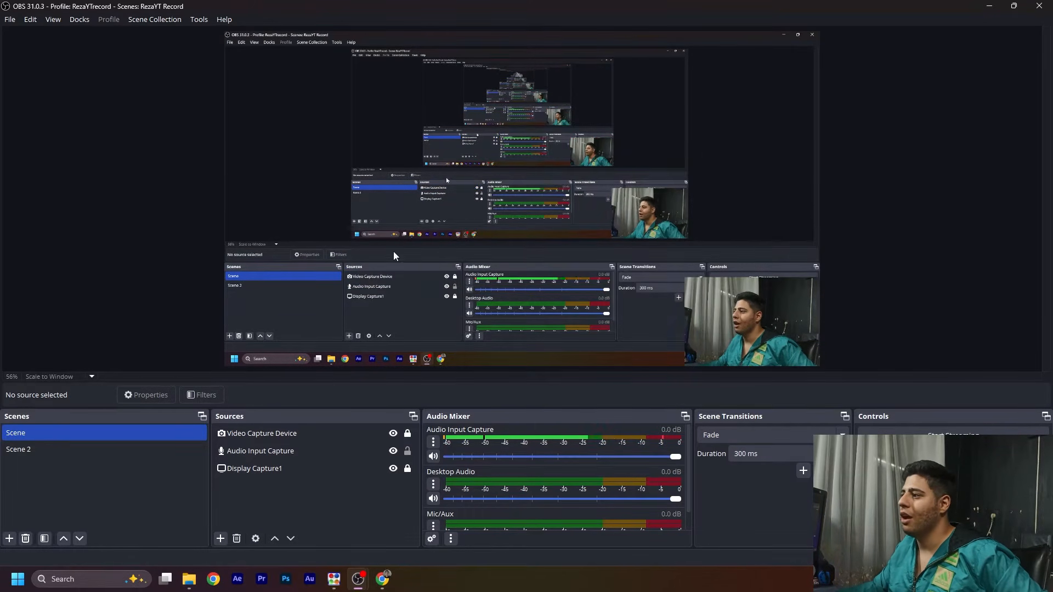
{"action": "left_click", "coordinate": [349, 470]}
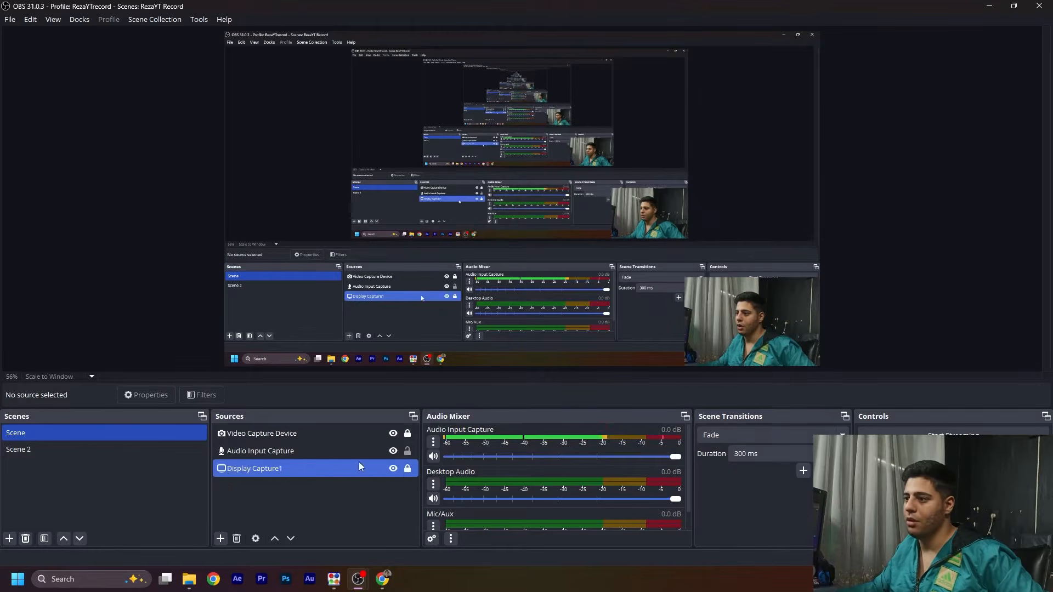
{"action": "left_click", "coordinate": [415, 435]}
{"action": "left_click", "coordinate": [407, 435]}
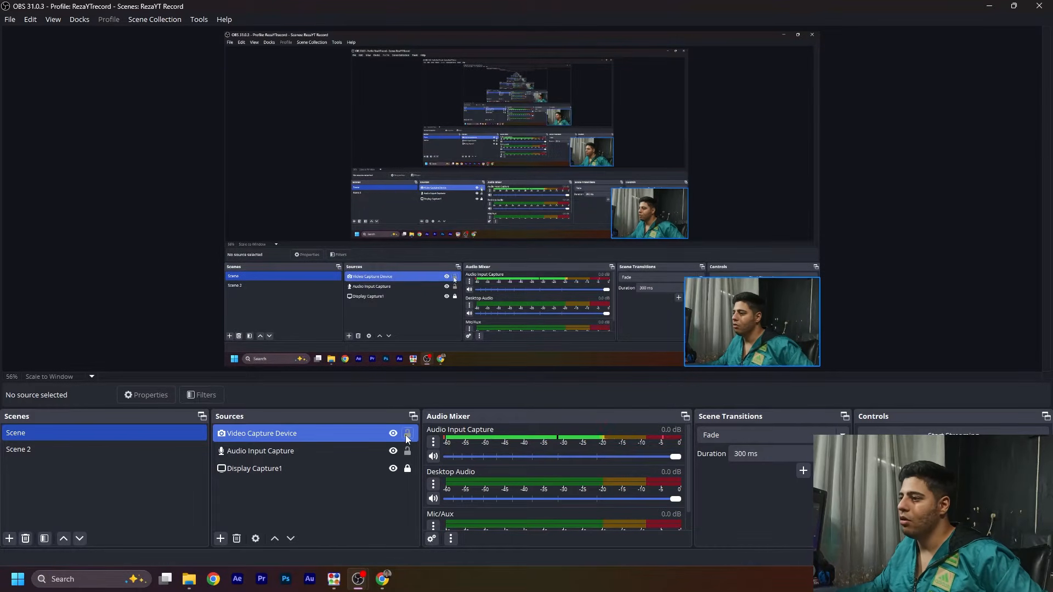
- Crop the sides, bottom and top of the webcam overlay directly in the preview
{"action": "left_click", "coordinate": [751, 295]}
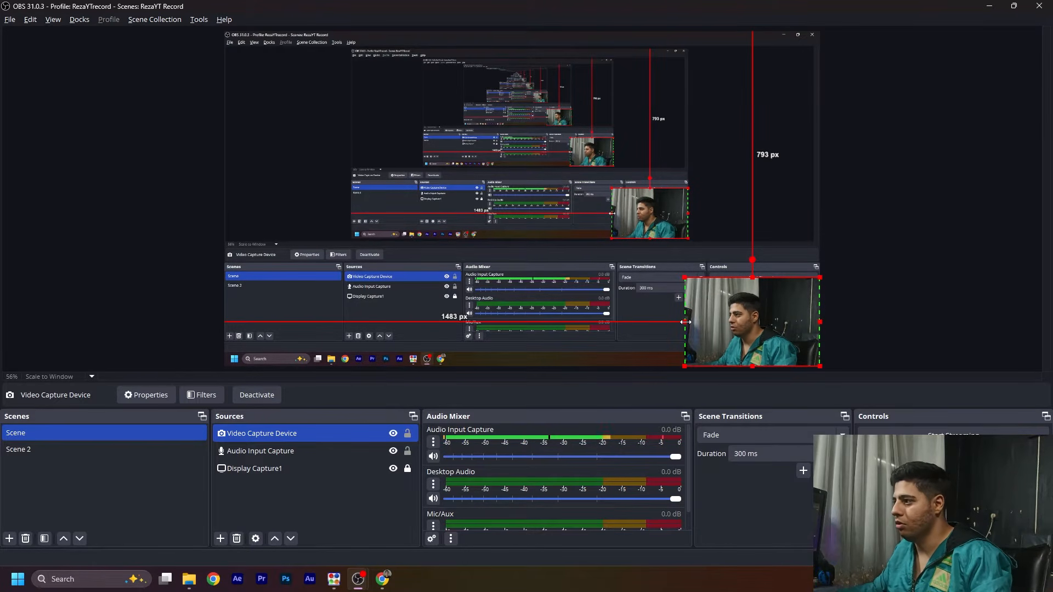
{"action": "left_click_drag", "start_coordinate": [685, 322], "coordinate": [710, 327]}
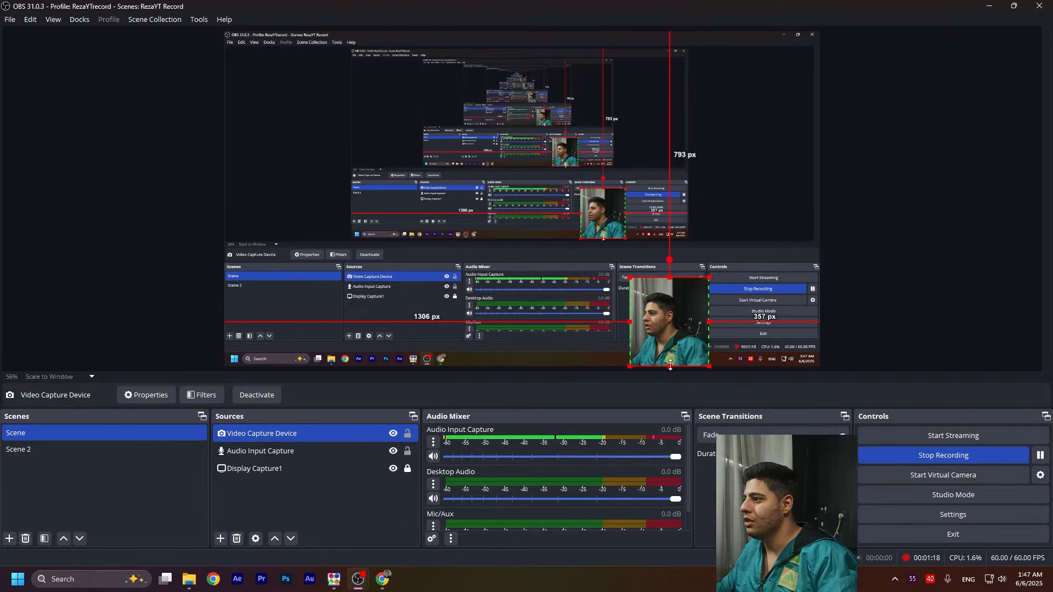
{"action": "left_click_drag", "start_coordinate": [668, 367], "coordinate": [668, 347]}
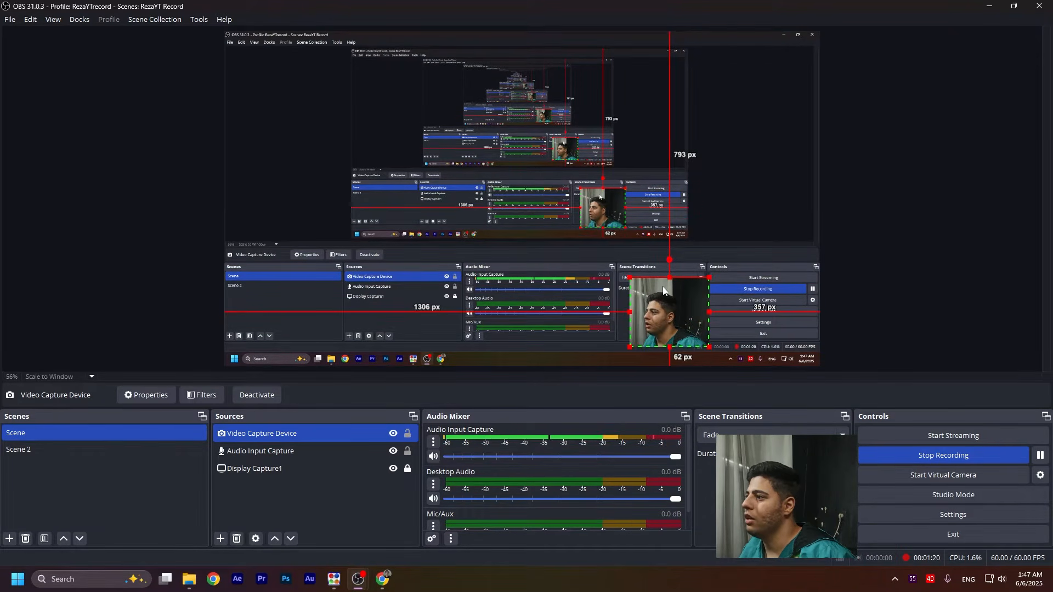
{"action": "left_click_drag", "start_coordinate": [669, 274], "coordinate": [669, 290]}
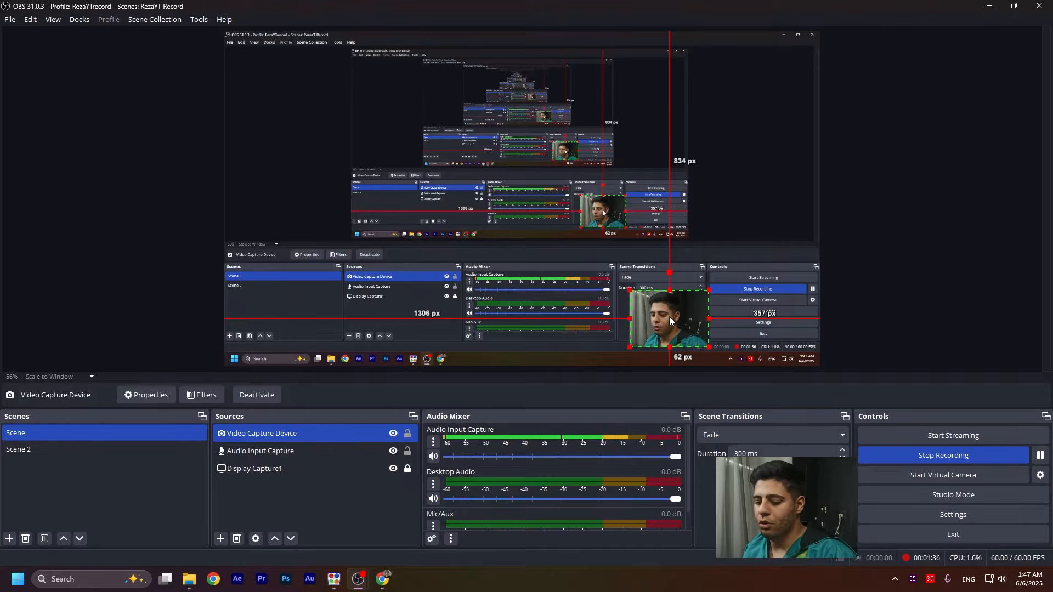
- Undo the crops on the webcam overlay and lock the Video Capture Device source
{"action": "key", "text": "ctrl+z"}
{"action": "key", "text": "ctrl+z"}
{"action": "key", "text": "ctrl+z"}
{"action": "key", "text": "ctrl+z"}
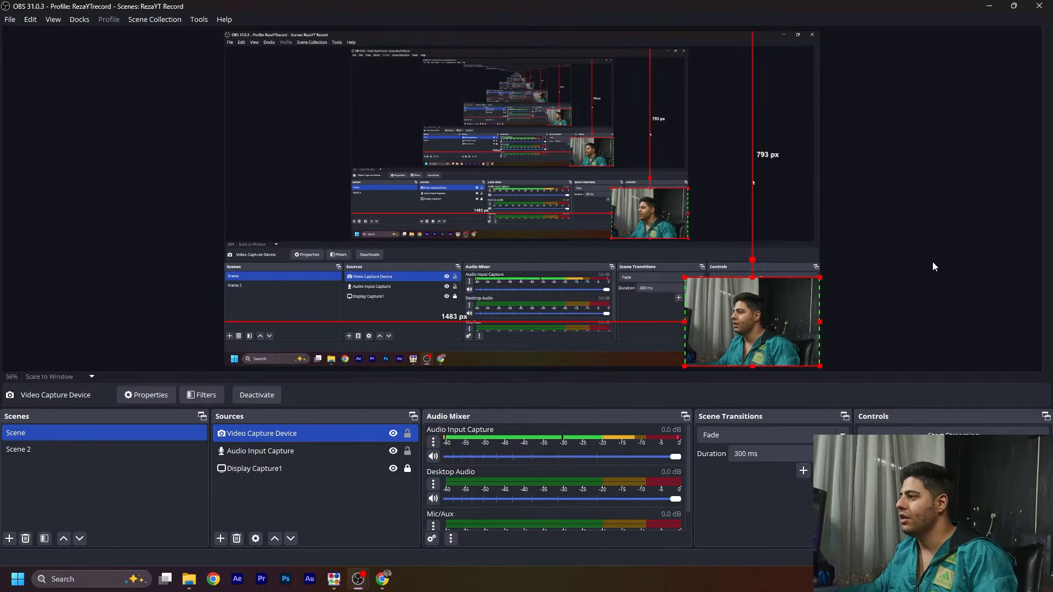
{"action": "key", "text": "ctrl+z"}
{"action": "left_click", "coordinate": [394, 433]}
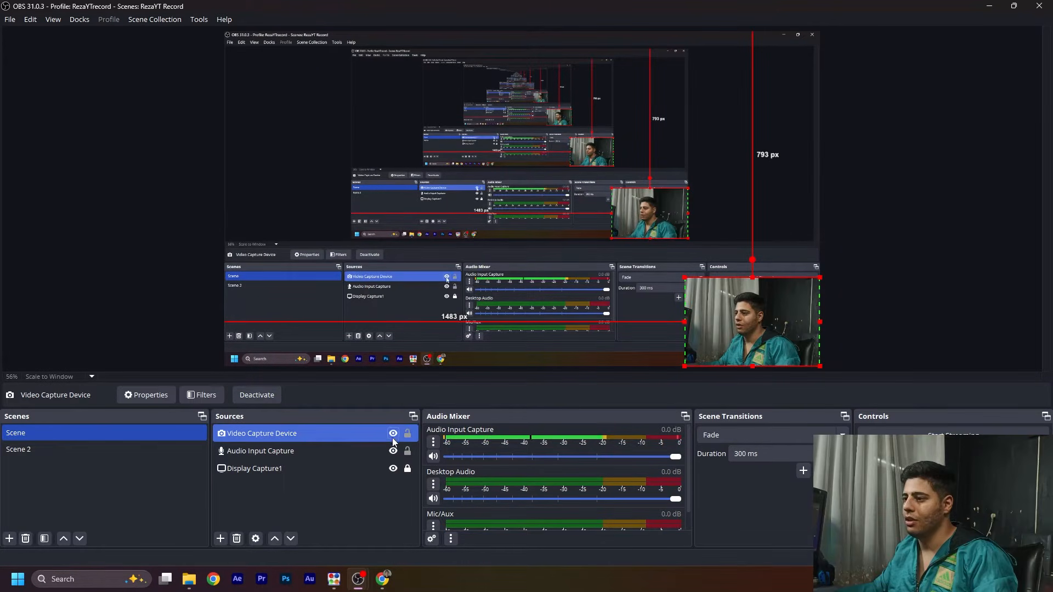
{"action": "left_click", "coordinate": [408, 433]}
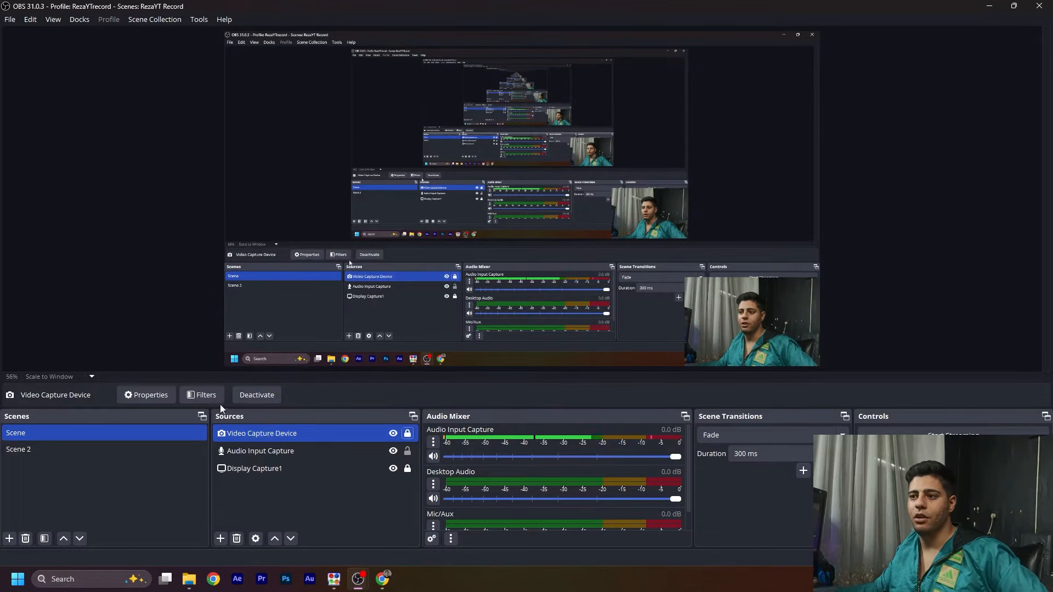
- Add a Noise Gate audio filter with its default name to the Video Capture Device source
{"action": "left_click", "coordinate": [209, 394]}
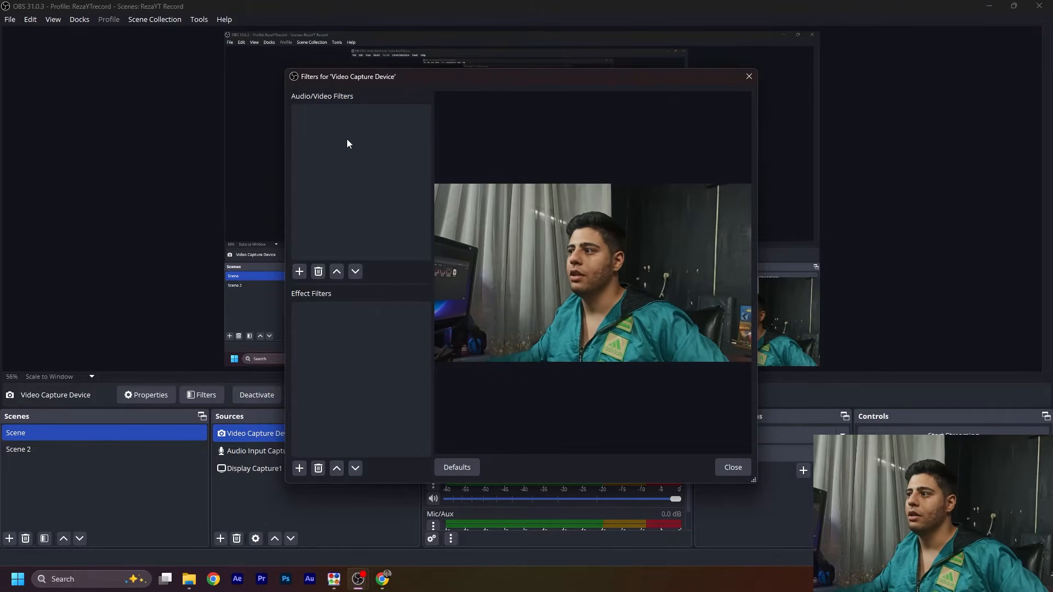
{"action": "left_click", "coordinate": [300, 271]}
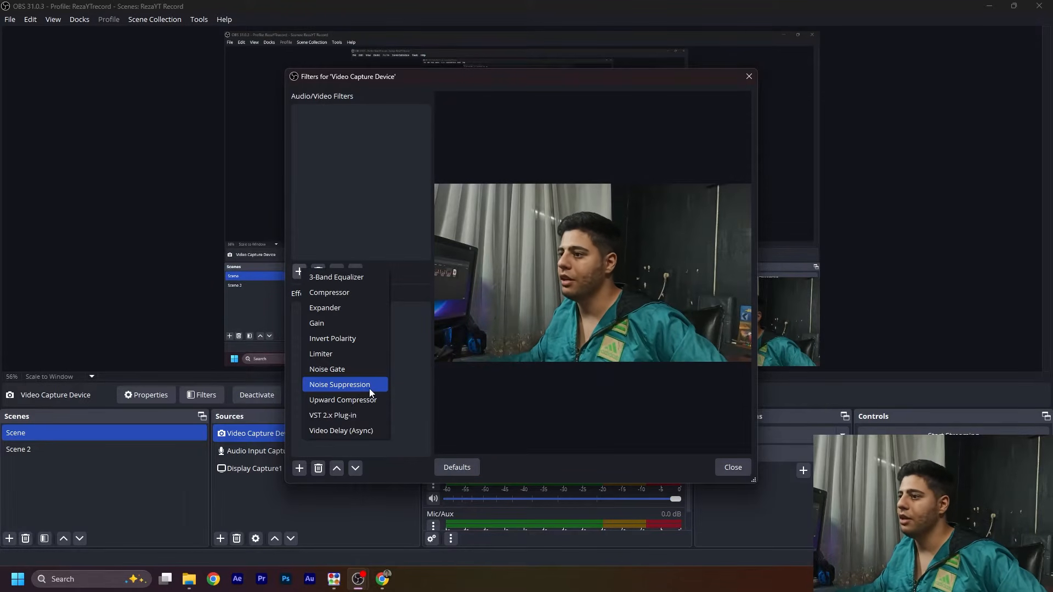
{"action": "left_click", "coordinate": [354, 371]}
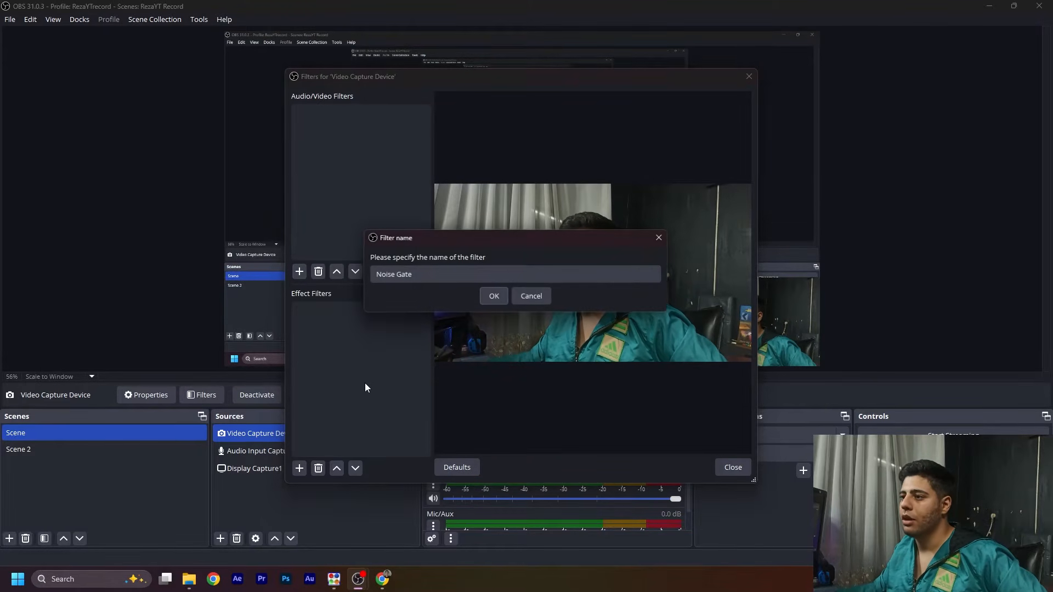
{"action": "left_click", "coordinate": [495, 296]}
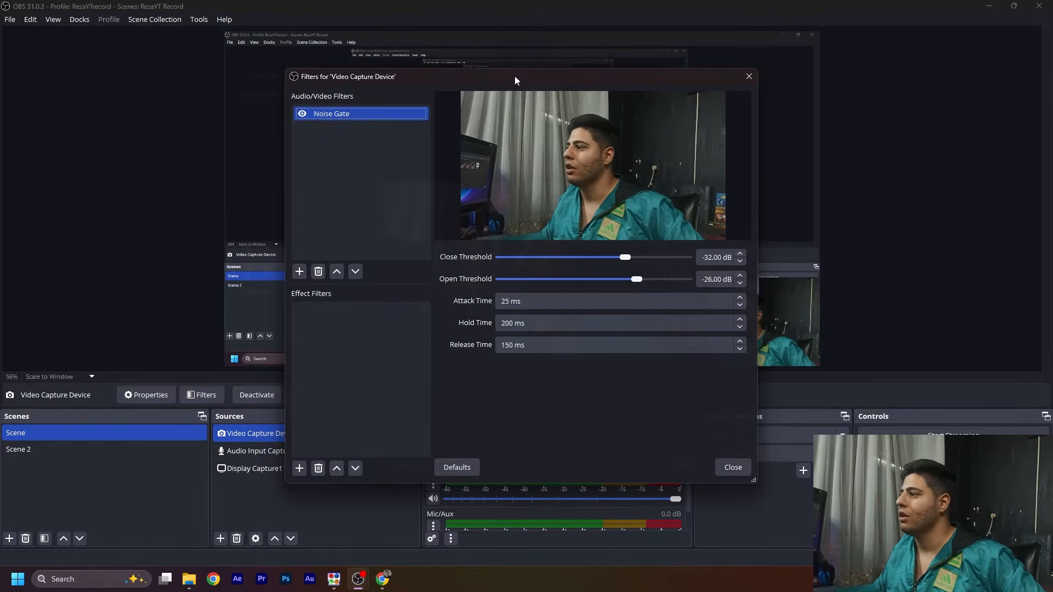
- Add a Noise Suppression audio filter with its default name and review its method options, keeping RNNoise
{"action": "left_click", "coordinate": [249, 269]}
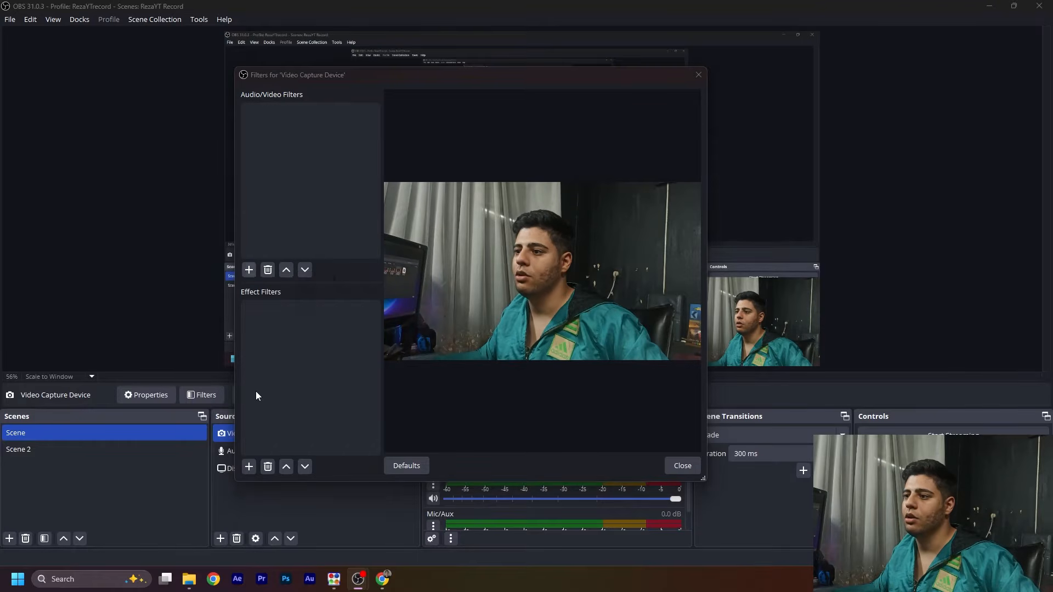
{"action": "left_click", "coordinate": [256, 388]}
{"action": "left_click", "coordinate": [432, 293]}
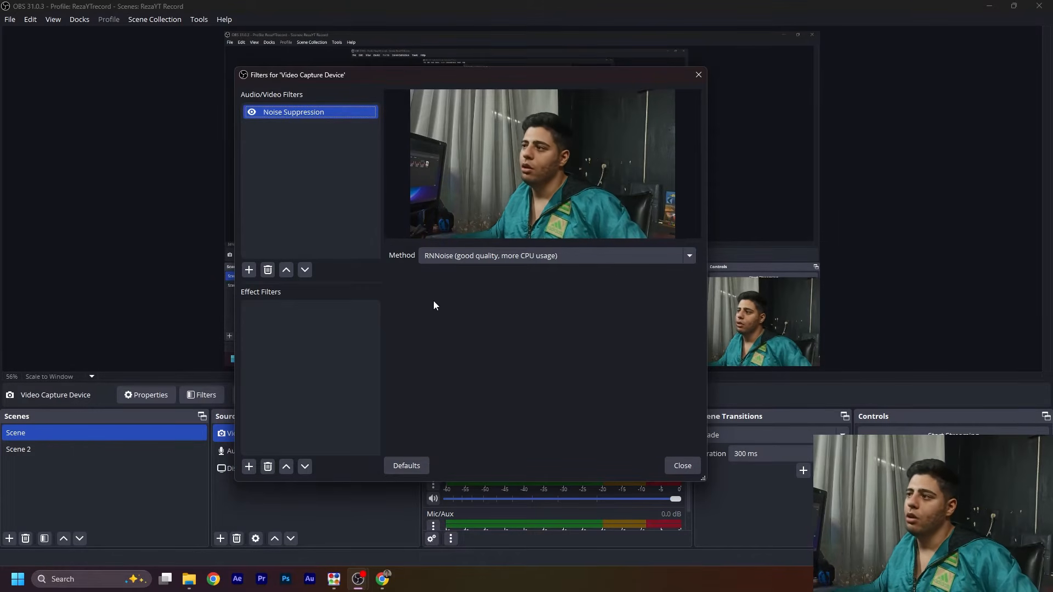
{"action": "left_click", "coordinate": [458, 252]}
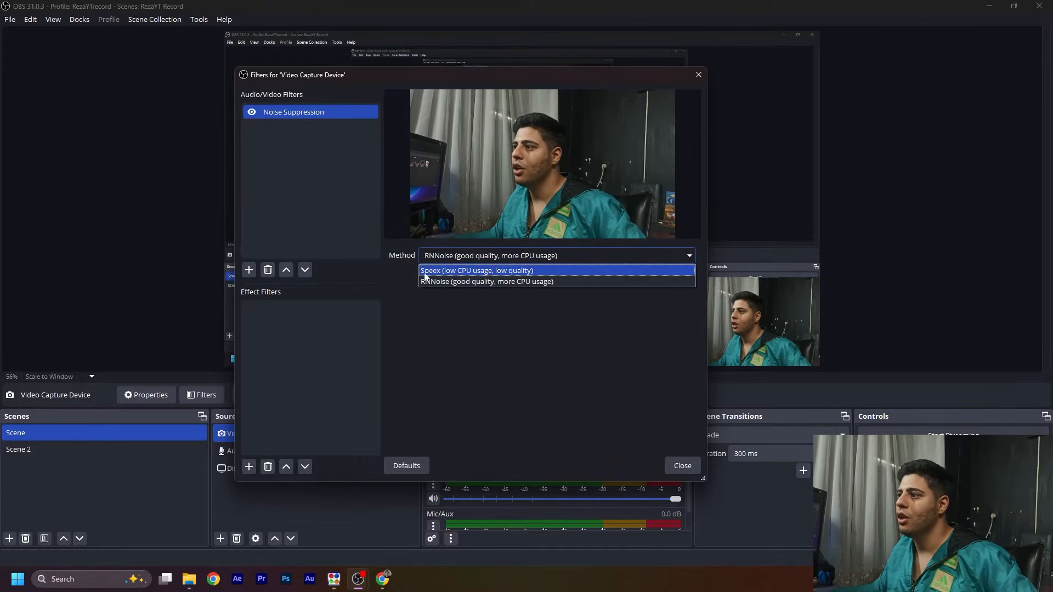
{"action": "left_click", "coordinate": [398, 266]}
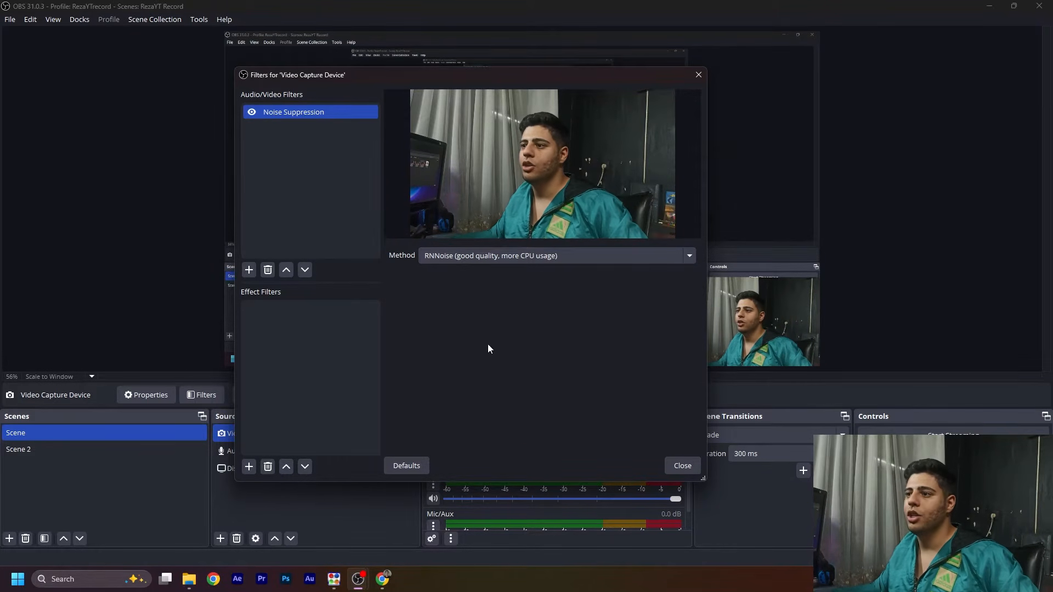
{"action": "left_click", "coordinate": [345, 390]}
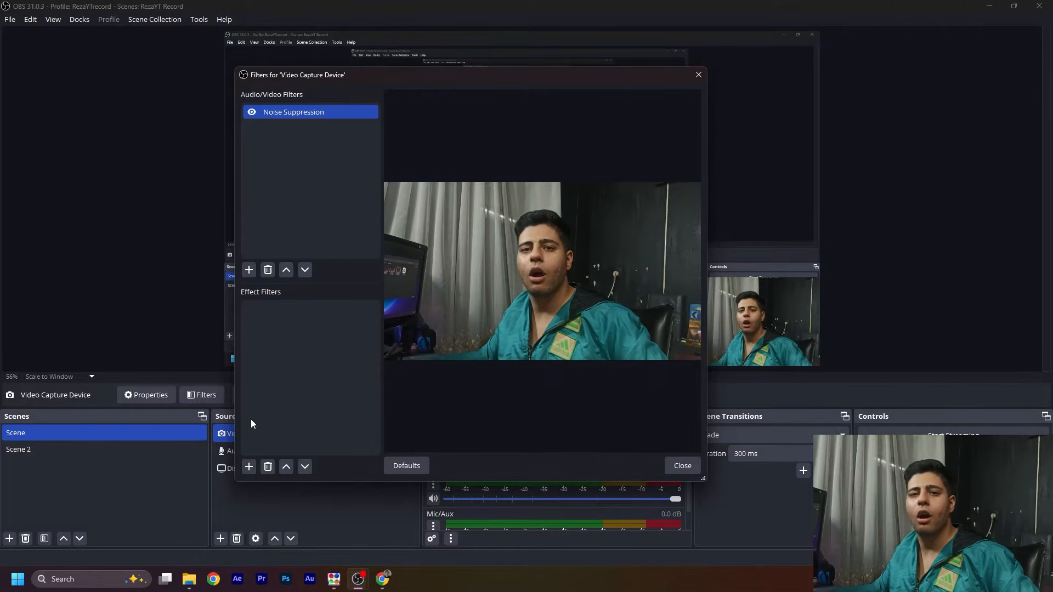
- Add an Apply LUT effect filter with its default name to the Video Capture Device source
{"action": "left_click", "coordinate": [249, 467]}
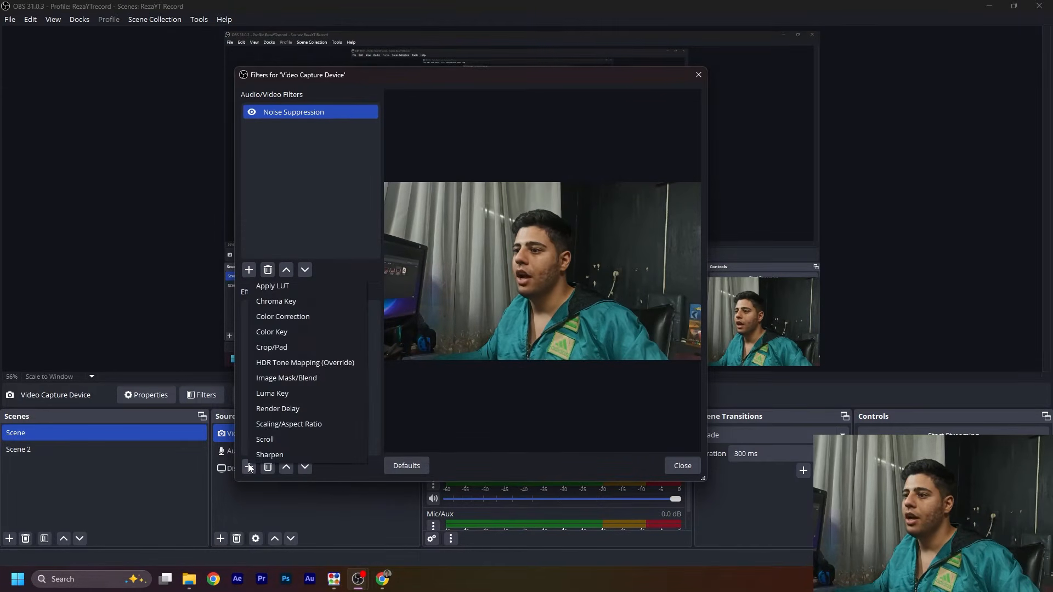
{"action": "left_click", "coordinate": [288, 288]}
{"action": "left_click", "coordinate": [436, 299]}
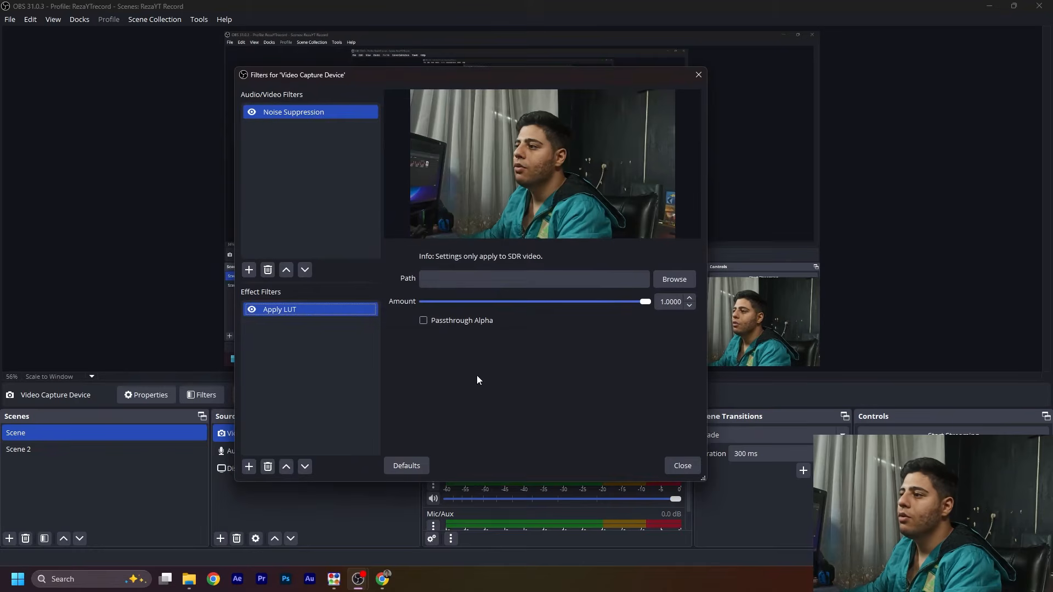
- Load Demo_Action_Movie_Free_LM (1).cube from the Demo Luts folder into the Apply LUT filter
{"action": "left_click", "coordinate": [668, 280]}
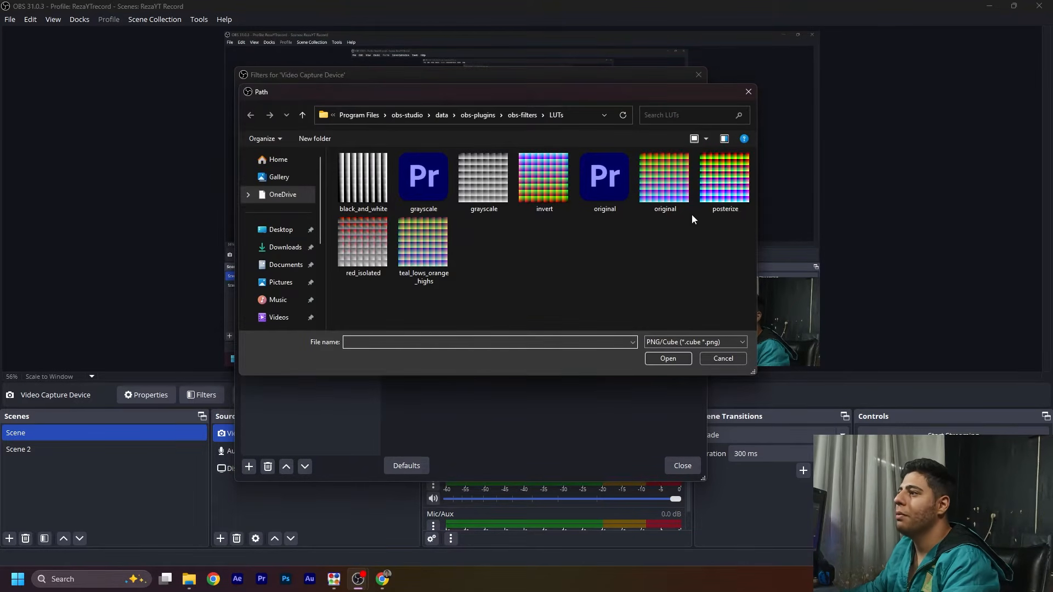
{"action": "left_click", "coordinate": [747, 92]}
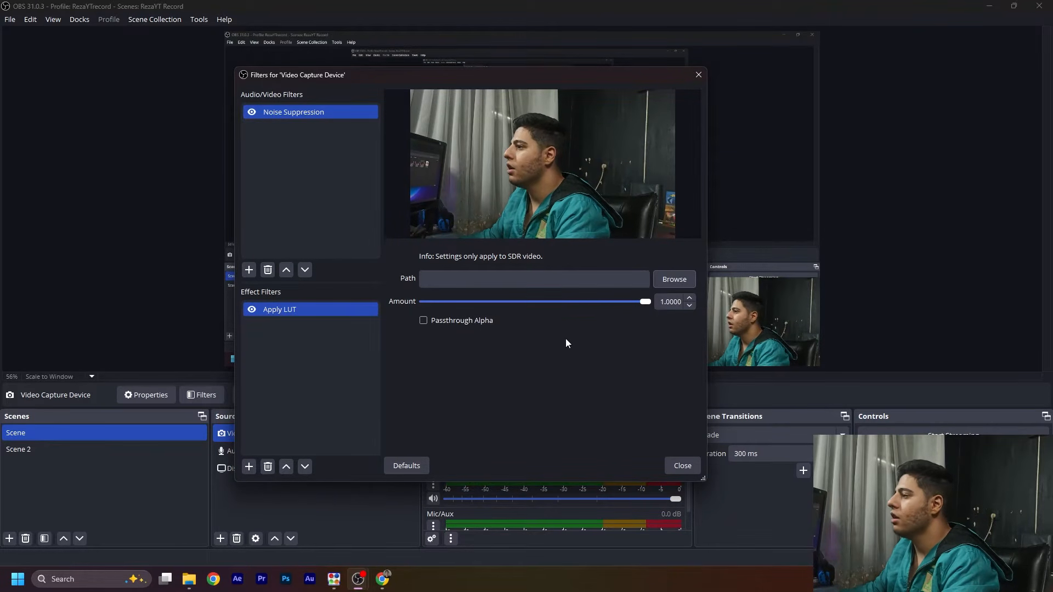
{"action": "left_click", "coordinate": [674, 279]}
{"action": "left_click", "coordinate": [578, 120]}
{"action": "key", "text": "Return"}
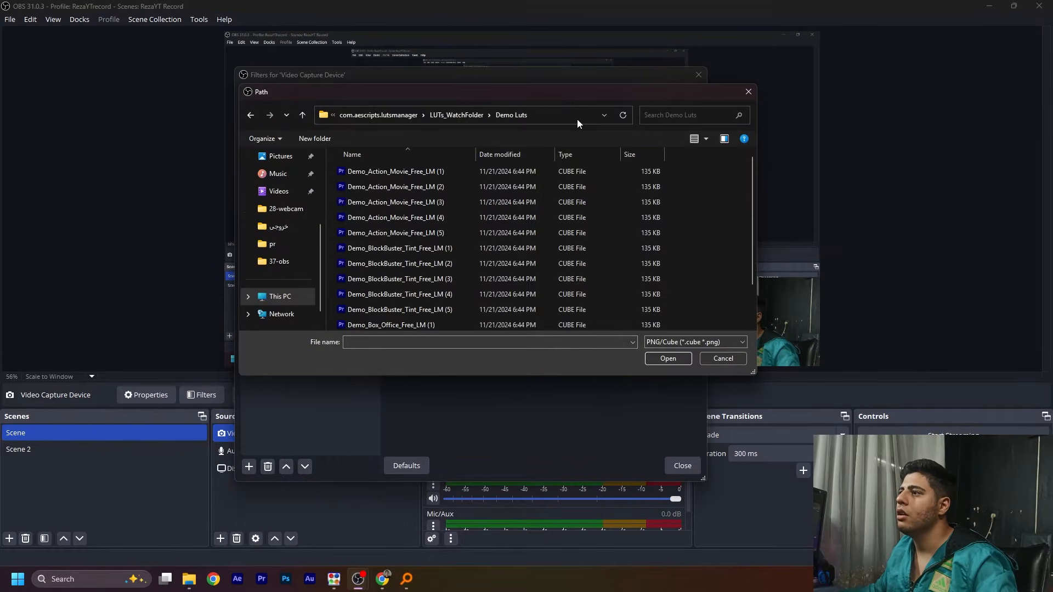
{"action": "double_click", "coordinate": [532, 176]}
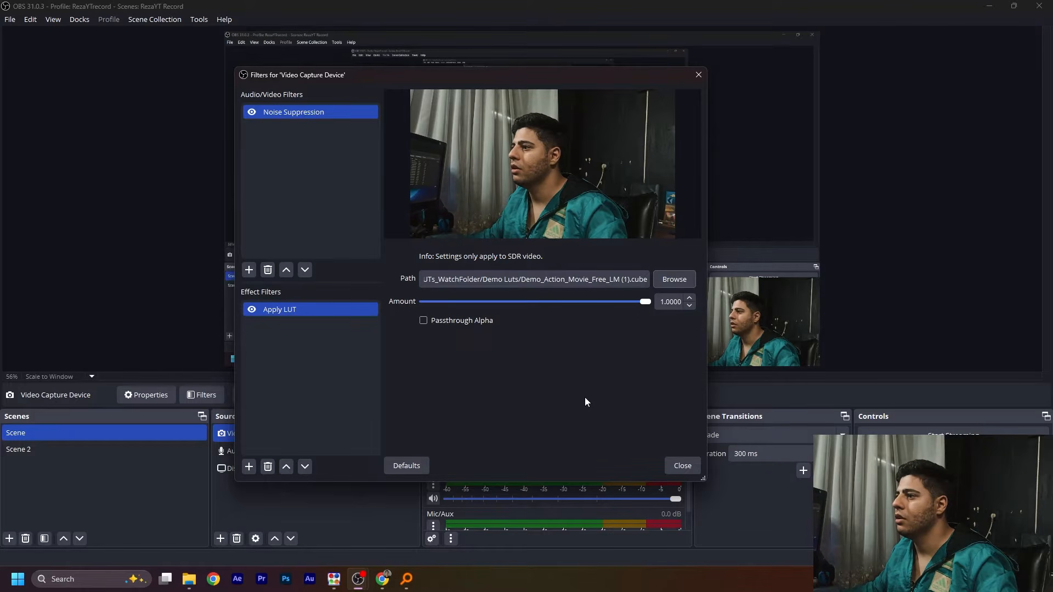
- Toggle the Apply LUT filter off and on repeatedly to compare the webcam image with and without it
{"action": "left_click", "coordinate": [250, 310]}
{"action": "left_click", "coordinate": [250, 311]}
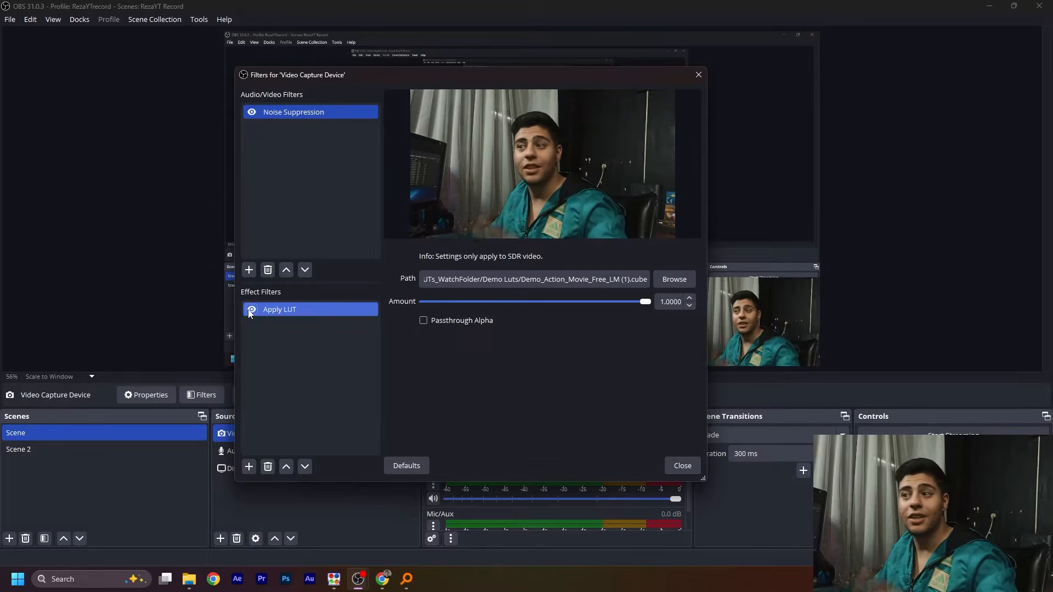
{"action": "left_click", "coordinate": [251, 310]}
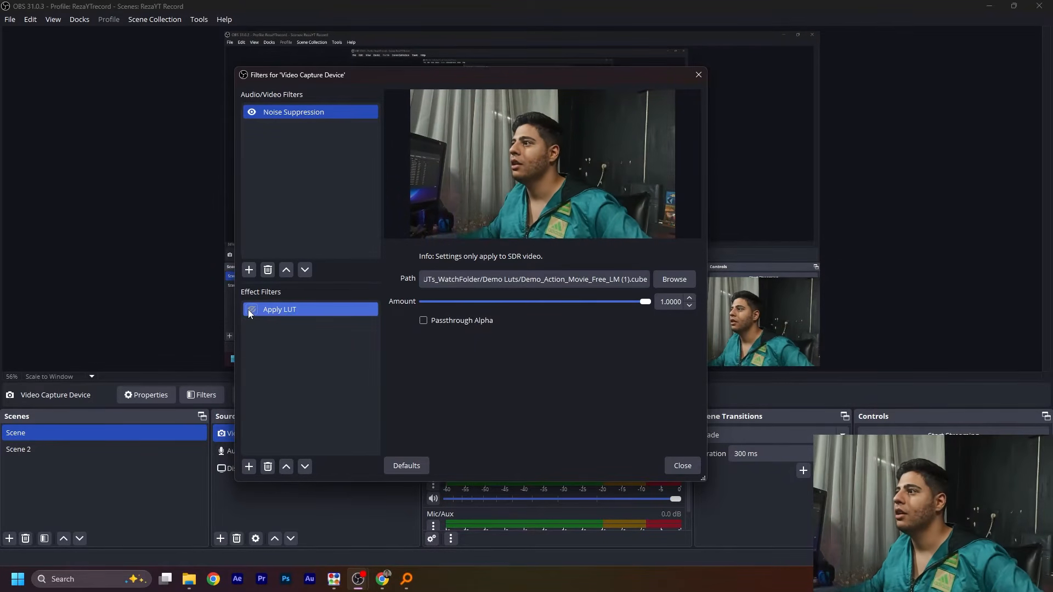
{"action": "left_click", "coordinate": [250, 311]}
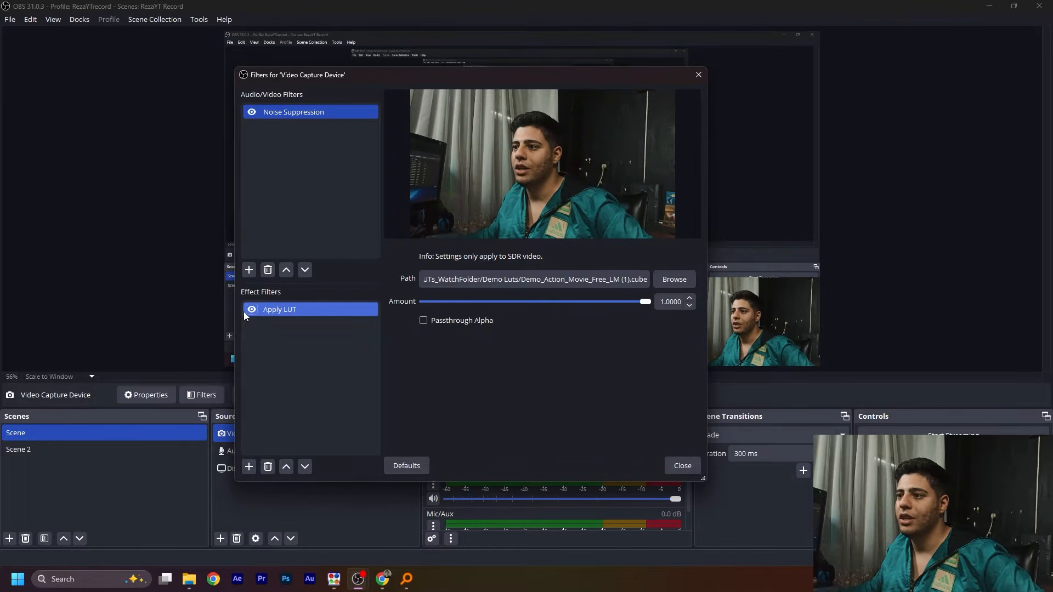
{"action": "left_click", "coordinate": [251, 310]}
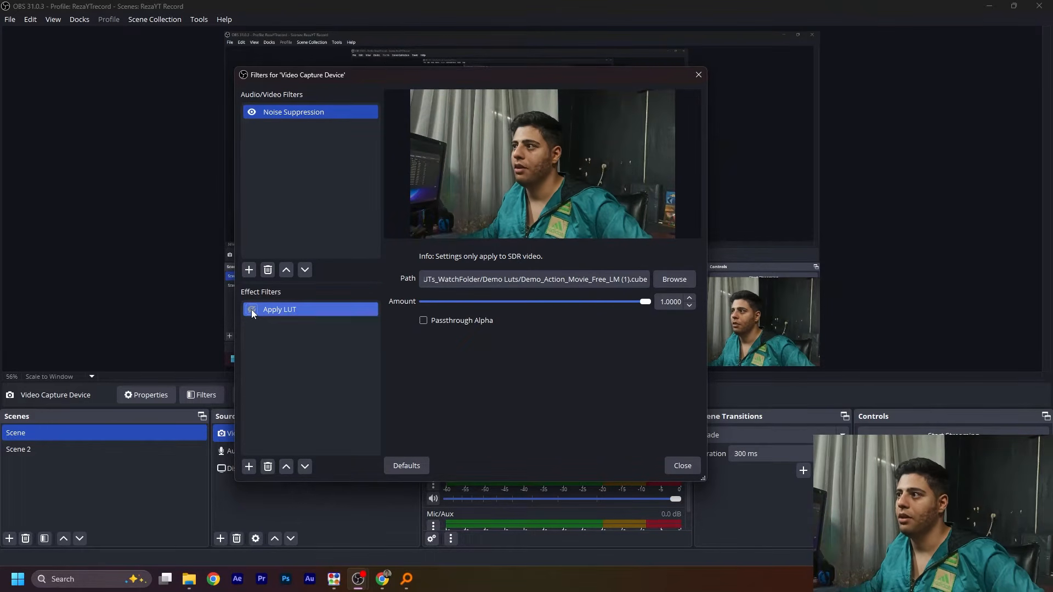
{"action": "left_click", "coordinate": [252, 310]}
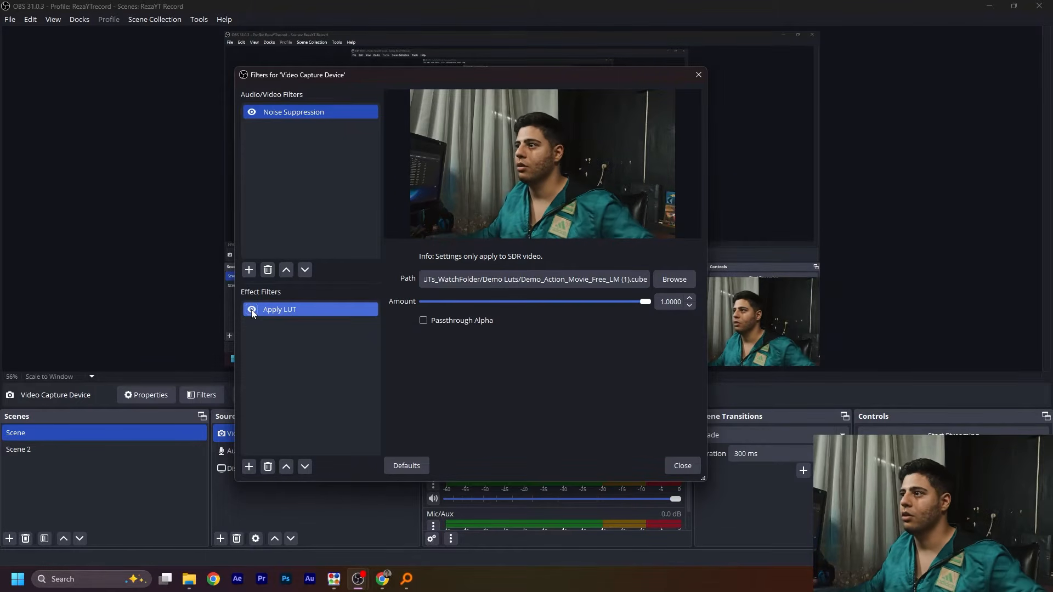
{"action": "left_click", "coordinate": [252, 310]}
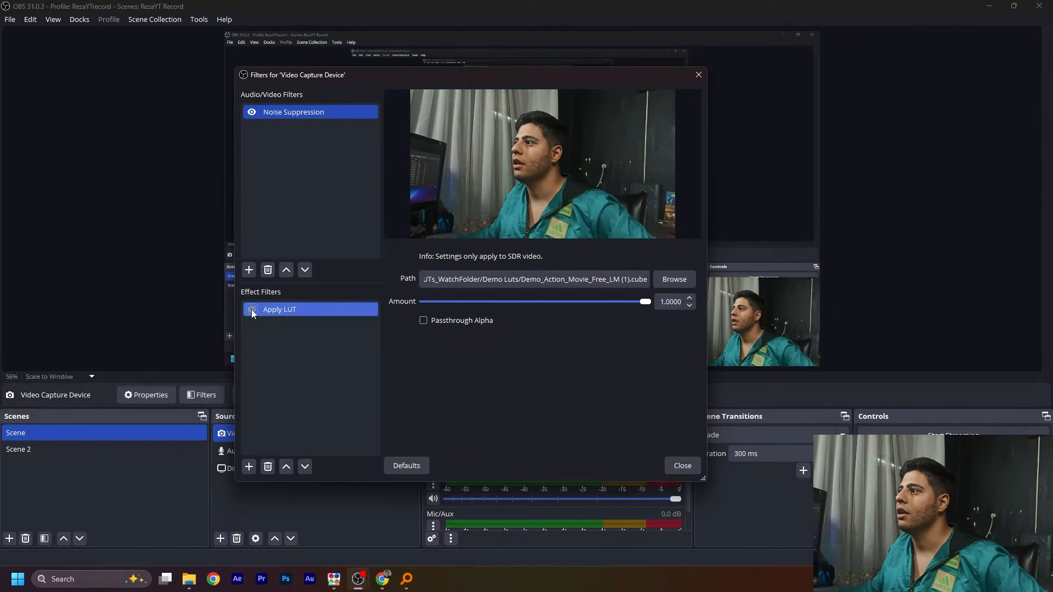
{"action": "left_click", "coordinate": [252, 310]}
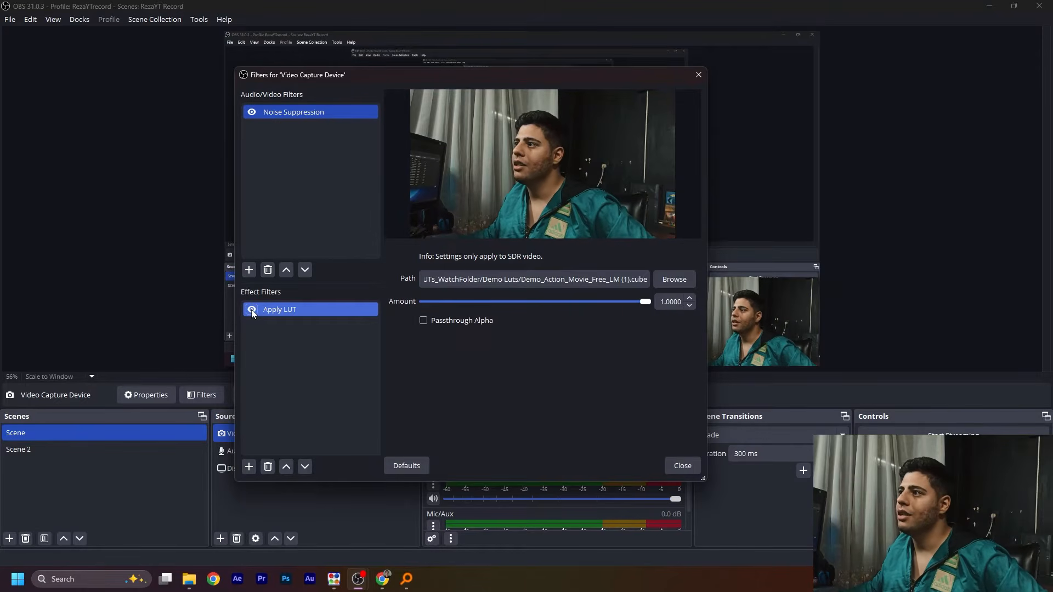
{"action": "left_click", "coordinate": [251, 311]}
{"action": "left_click", "coordinate": [252, 310]}
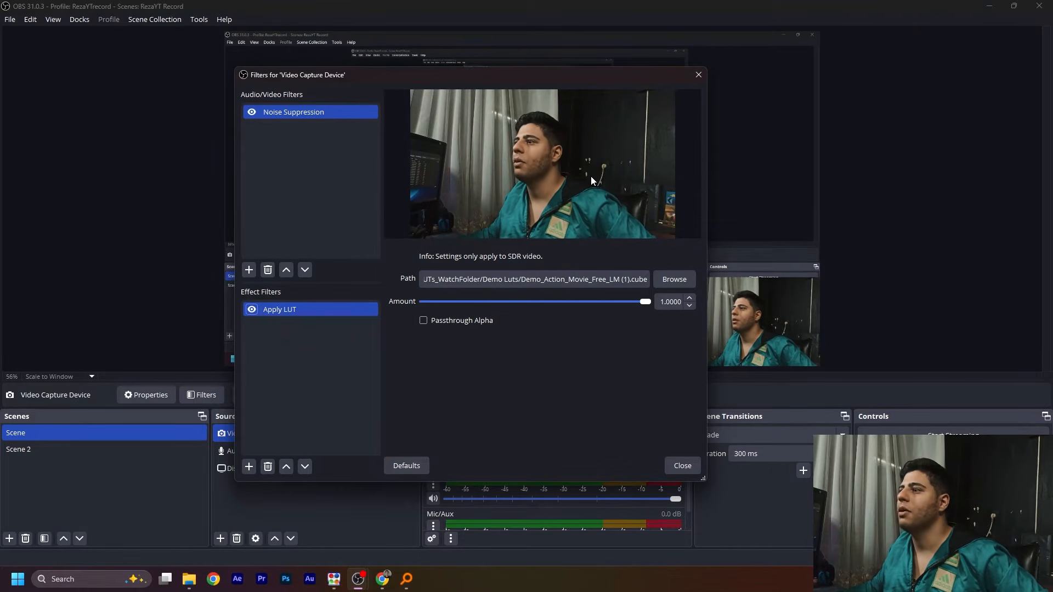
- Add a Chroma Key effect filter with its default name to the Video Capture Device source
{"action": "left_click", "coordinate": [308, 387]}
{"action": "left_click", "coordinate": [250, 461]}
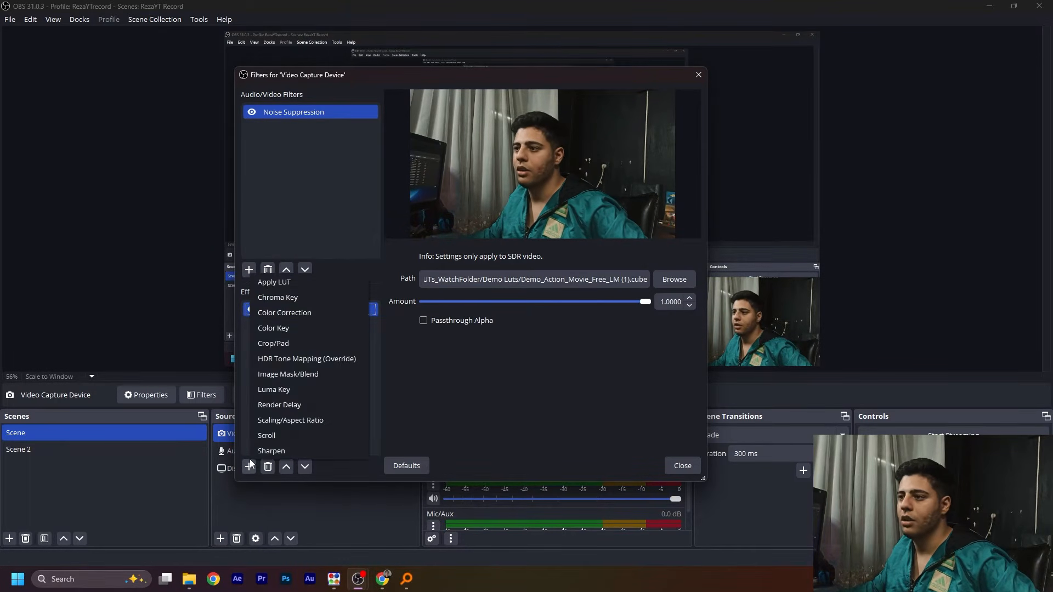
{"action": "left_click", "coordinate": [261, 298]}
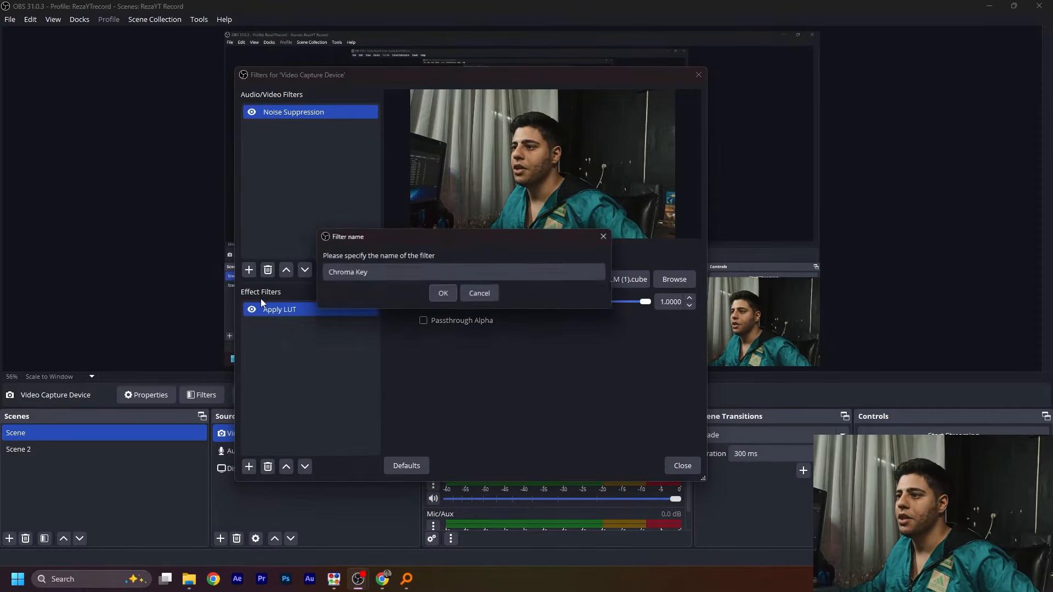
{"action": "left_click", "coordinate": [441, 296]}
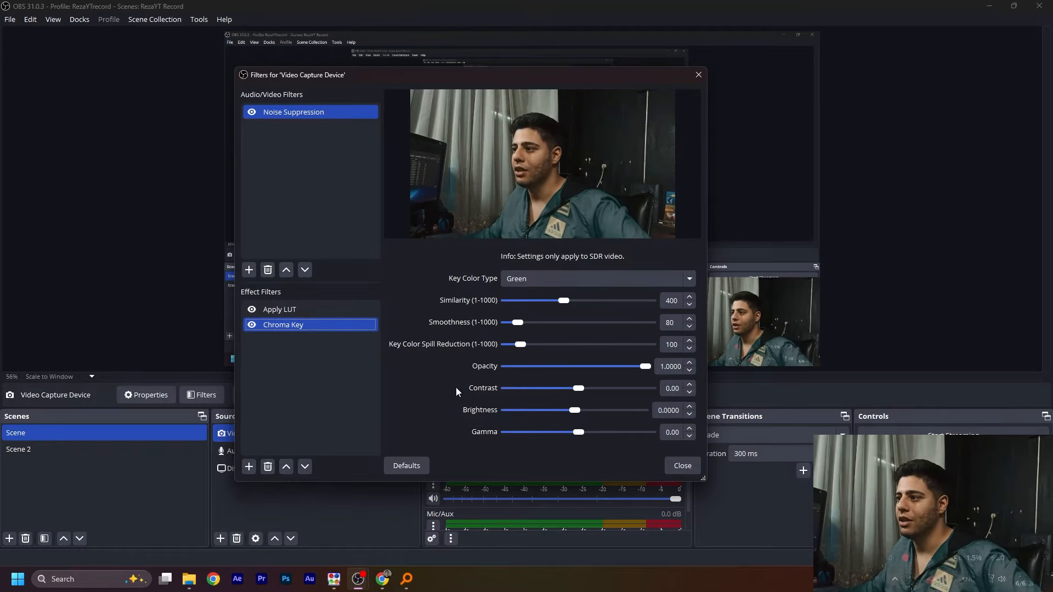
- Try Blue as the Chroma Key filter's key color type, and switch it to Custom Color
{"action": "left_click", "coordinate": [520, 282]}
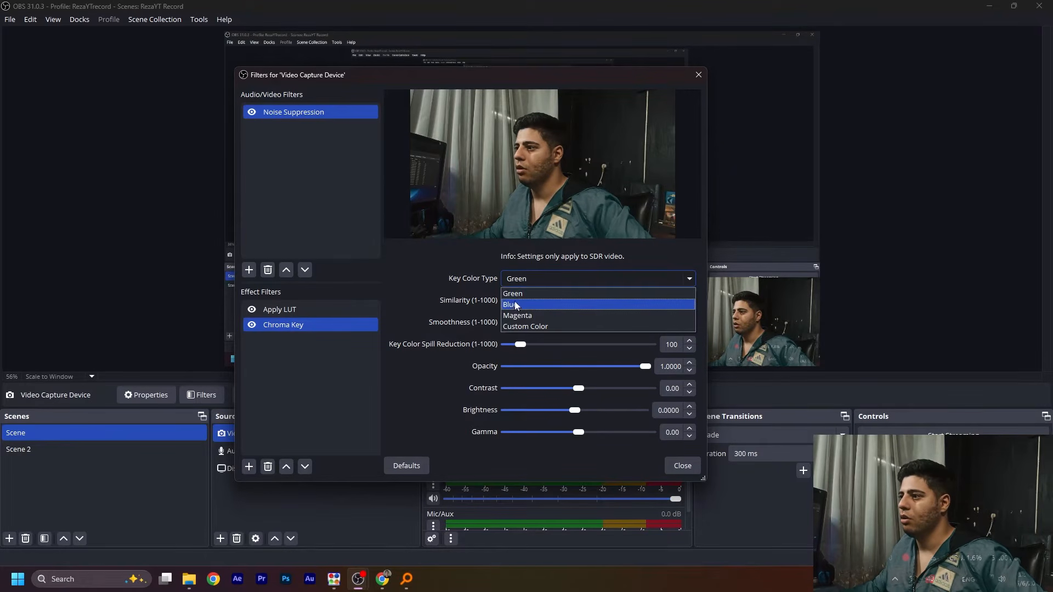
{"action": "left_click", "coordinate": [515, 304]}
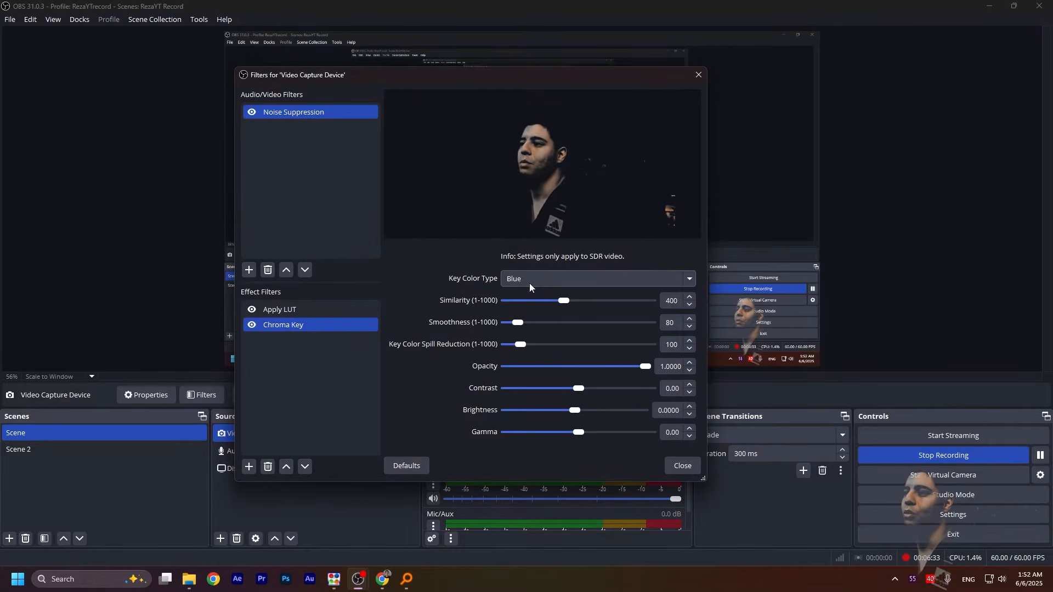
{"action": "left_click", "coordinate": [530, 284]}
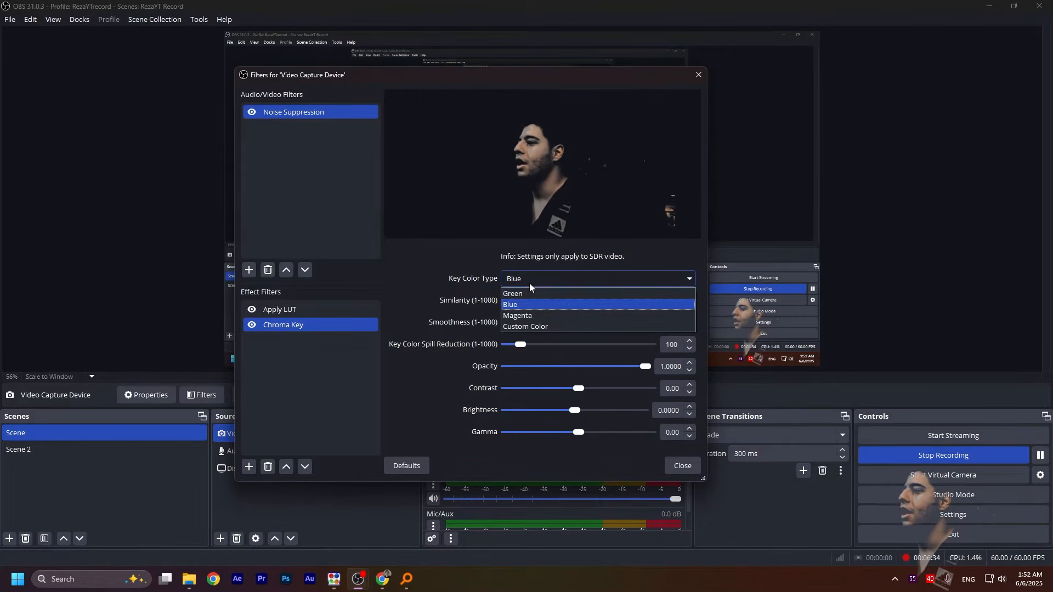
{"action": "left_click", "coordinate": [518, 327]}
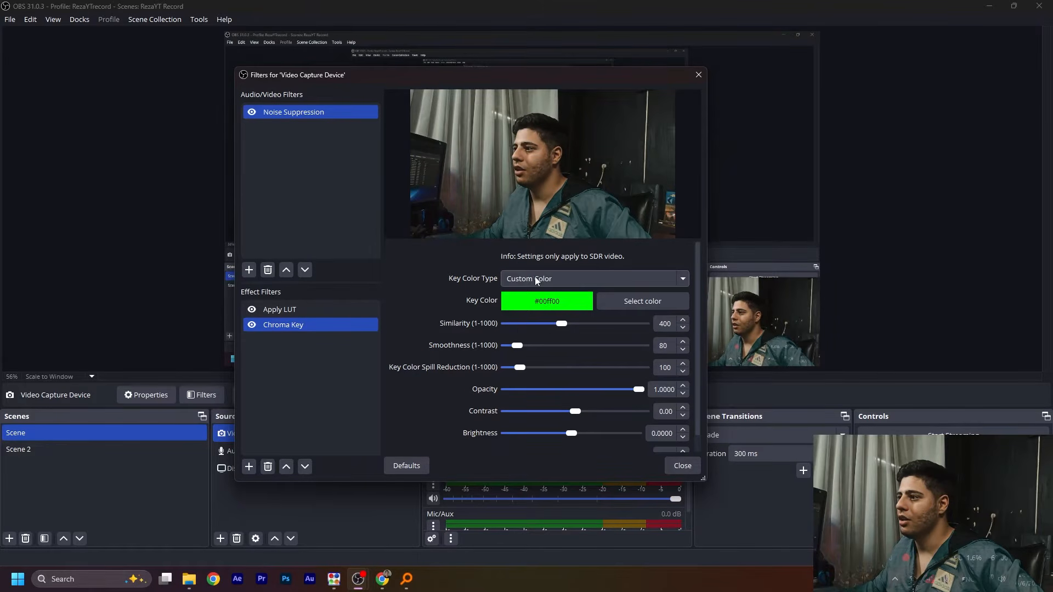
- Sample the dark wall behind the webcam subject on screen as the custom key color, #1c1e1d
{"action": "left_click", "coordinate": [629, 302]}
{"action": "left_click_drag", "start_coordinate": [530, 135], "coordinate": [455, 184]}
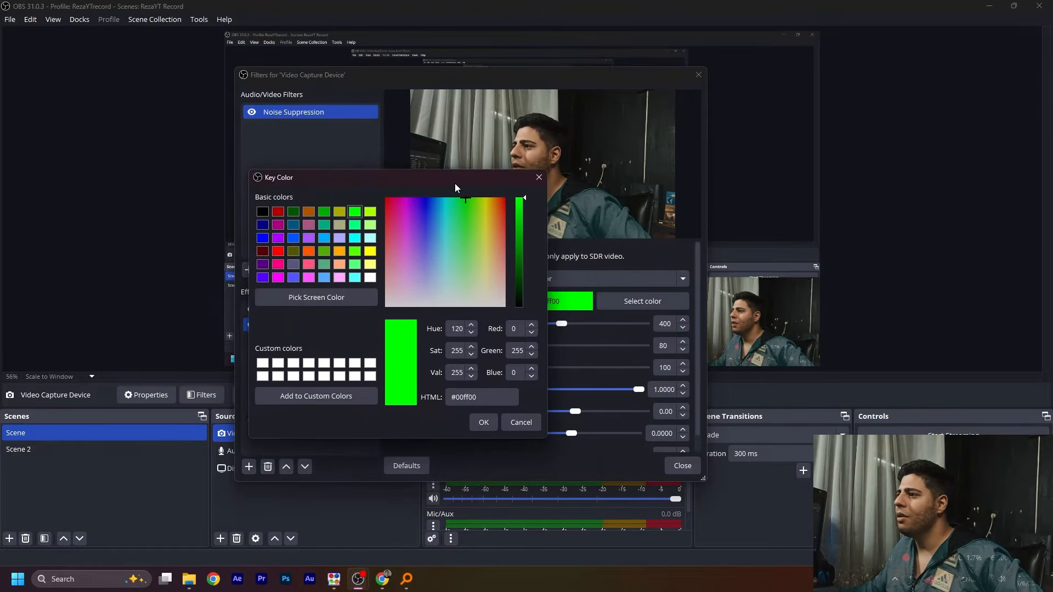
{"action": "left_click", "coordinate": [294, 299]}
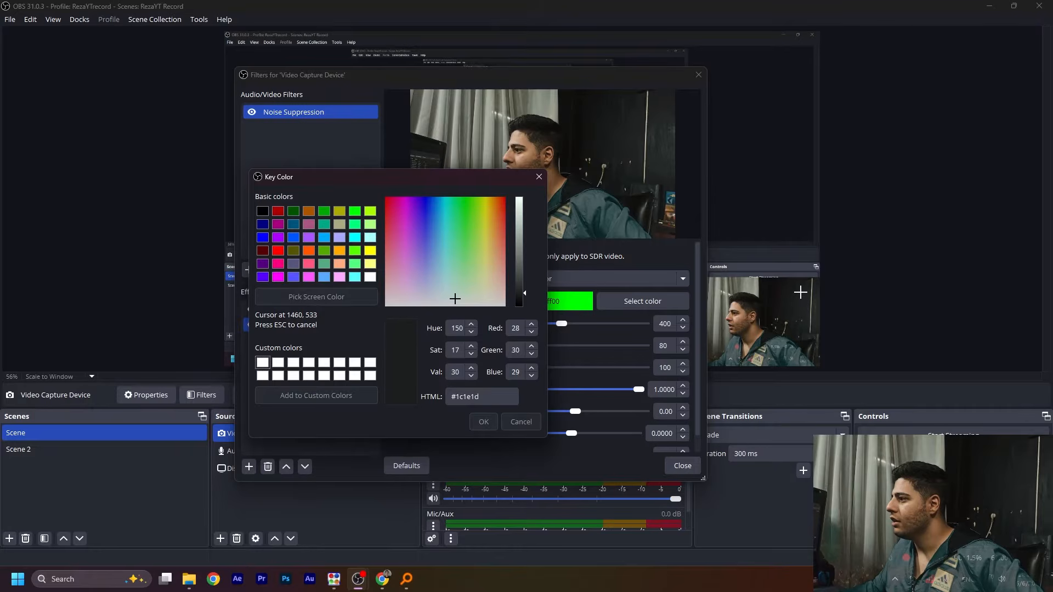
{"action": "left_click", "coordinate": [801, 293]}
{"action": "left_click", "coordinate": [483, 422]}
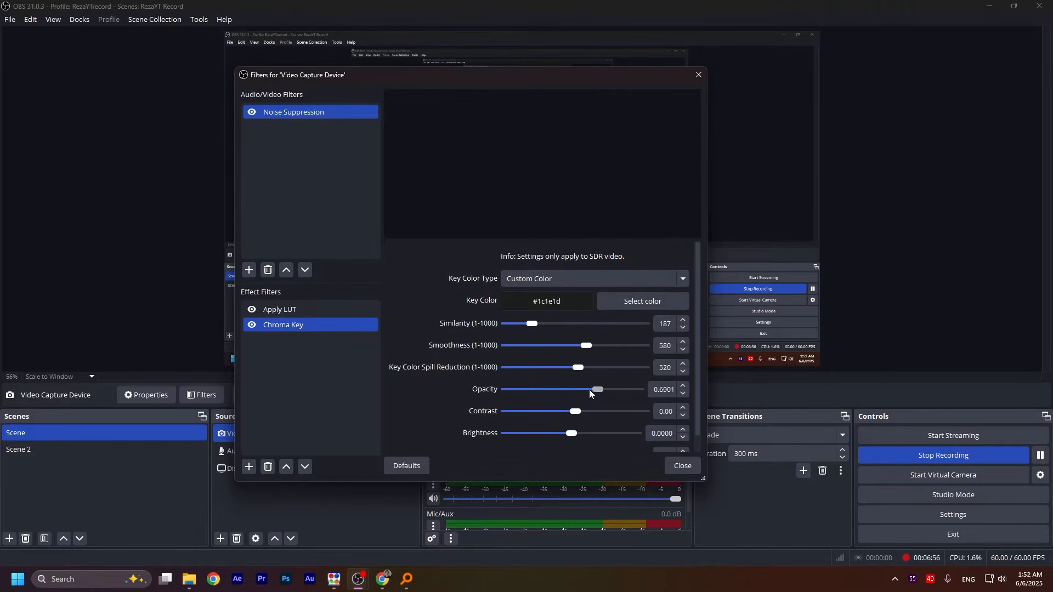
- Reset the Chroma Key filter to its defaults and remove it from the effect filters
{"action": "left_click", "coordinate": [406, 465]}
{"action": "left_click", "coordinate": [542, 292]}
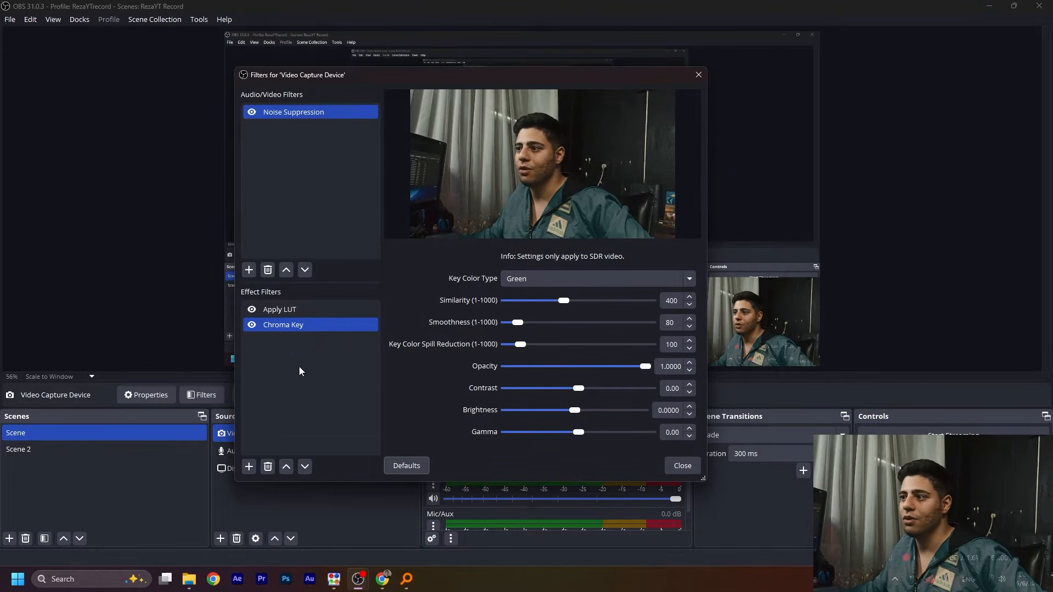
{"action": "left_click", "coordinate": [299, 325]}
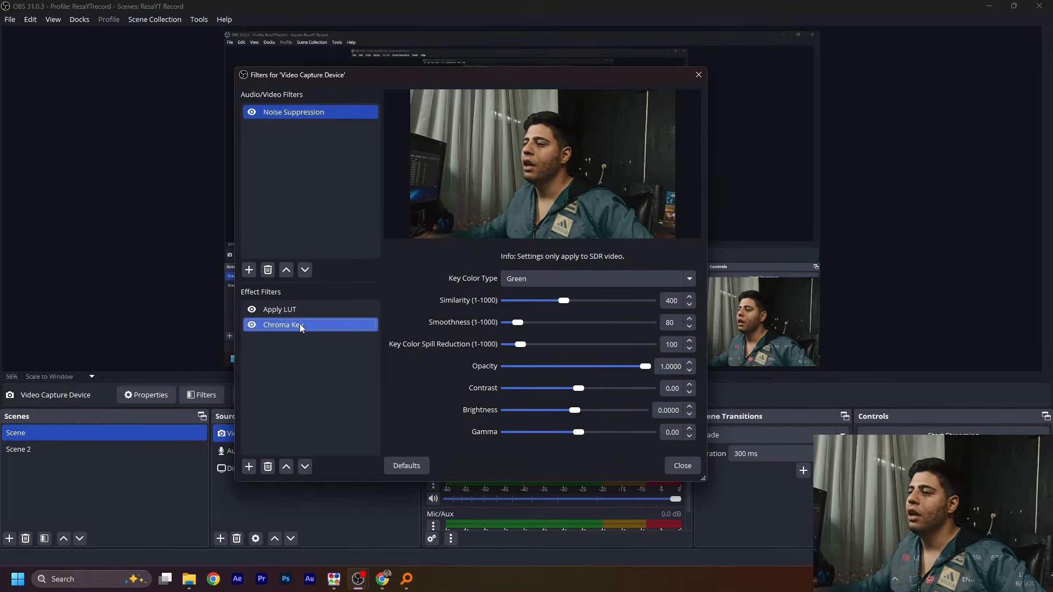
{"action": "key", "text": "Delete"}
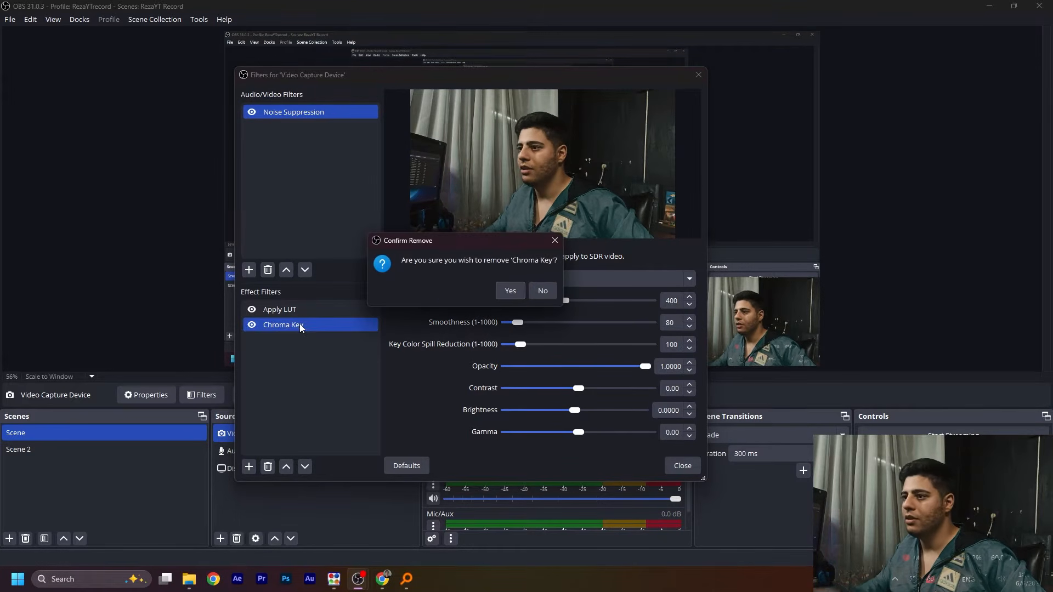
{"action": "left_click", "coordinate": [509, 293]}
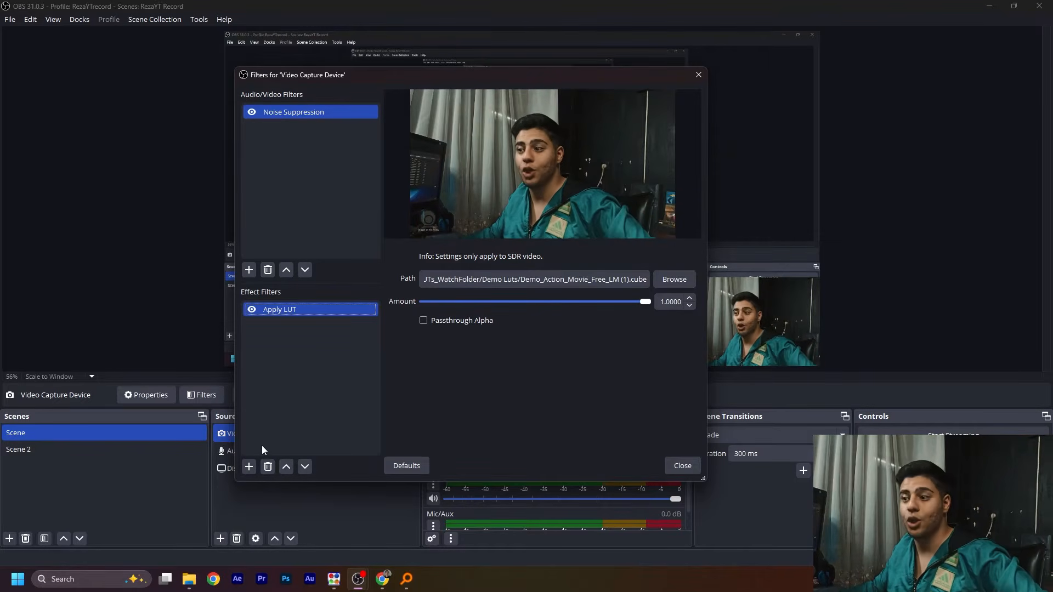
- Add a Sharpen effect filter with its default name to the Video Capture Device source
{"action": "left_click", "coordinate": [250, 467]}
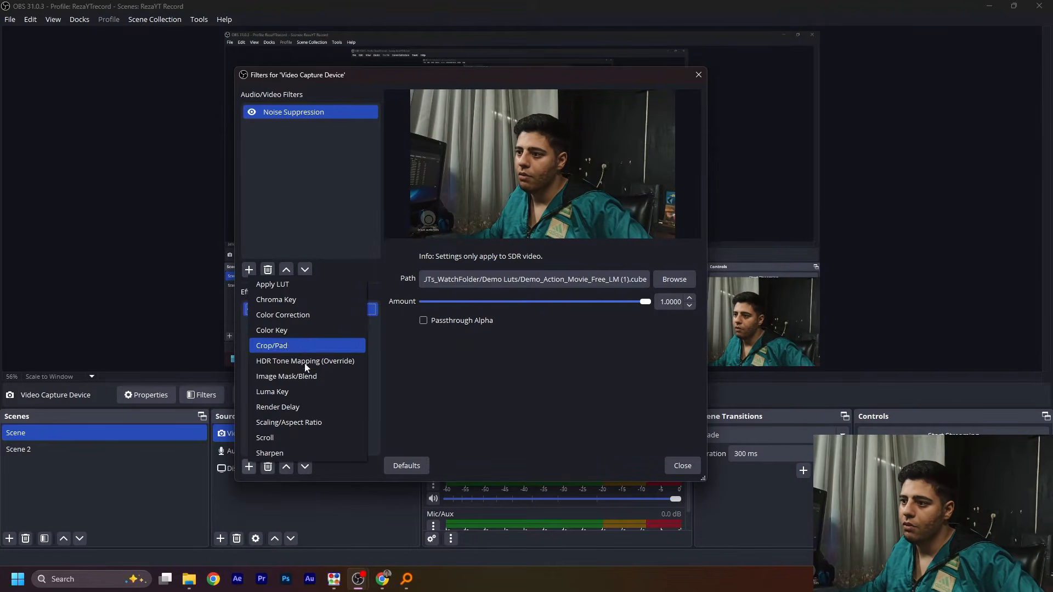
{"action": "left_click", "coordinate": [324, 451]}
{"action": "left_click", "coordinate": [444, 295]}
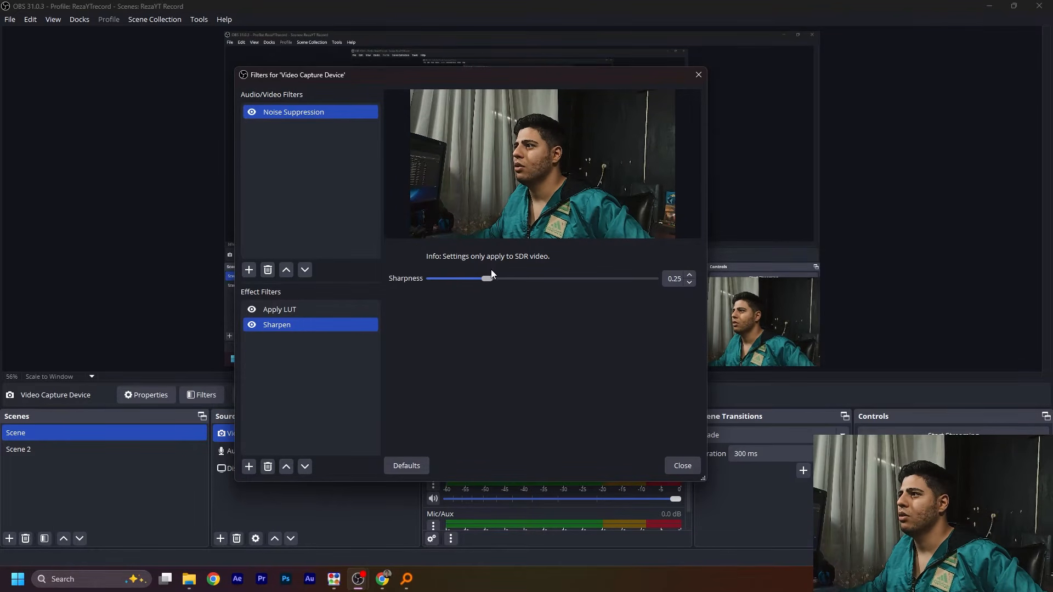
- Set the Sharpen filter's sharpness to 0.46, toggle its visibility off, and remove it from the effect filters
{"action": "left_click_drag", "start_coordinate": [522, 262], "coordinate": [535, 262]}
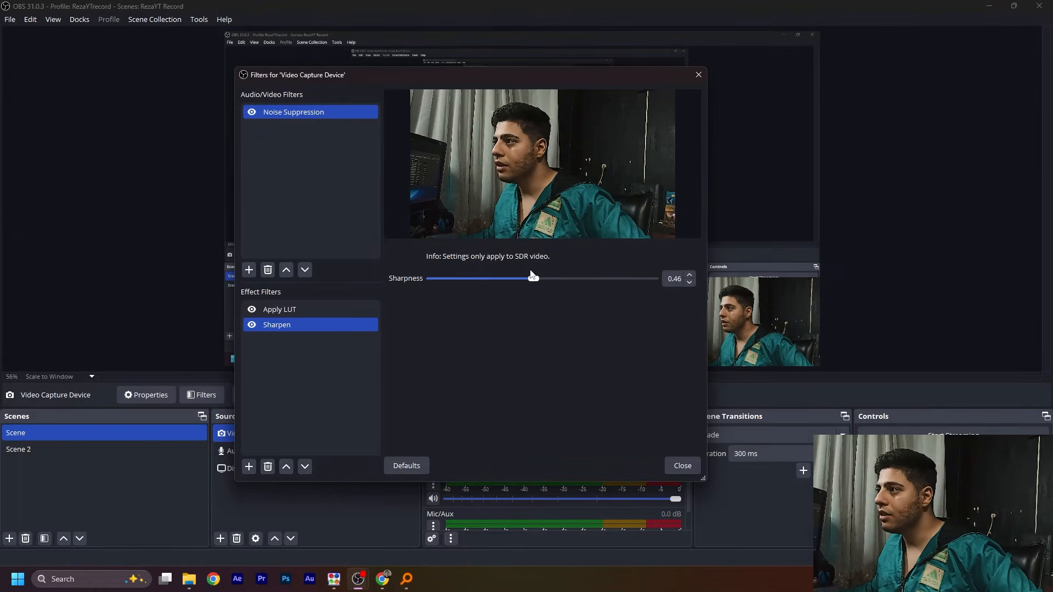
{"action": "left_click", "coordinate": [252, 324]}
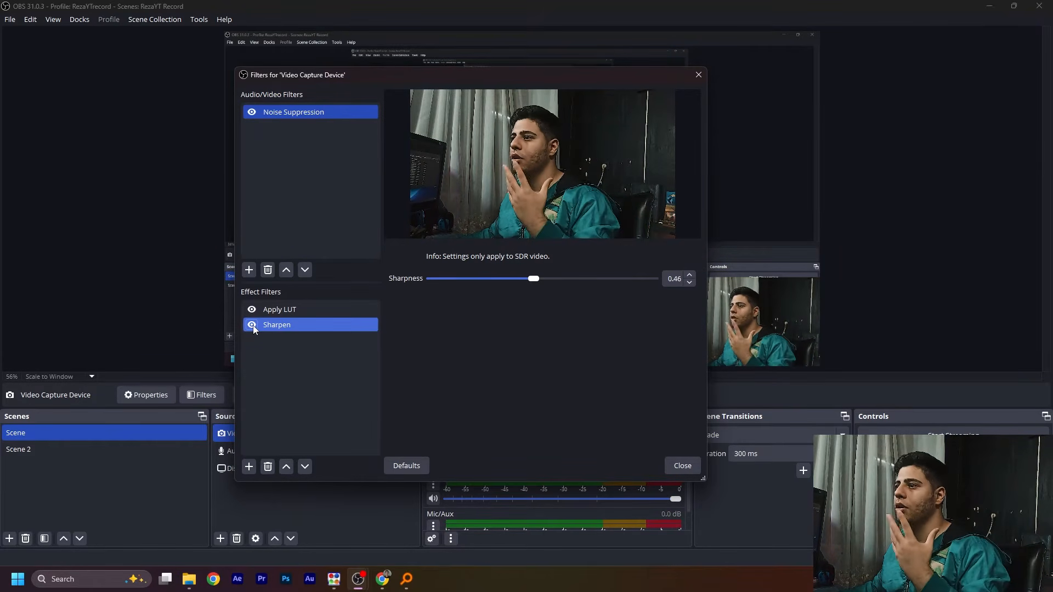
{"action": "key", "text": "Delete"}
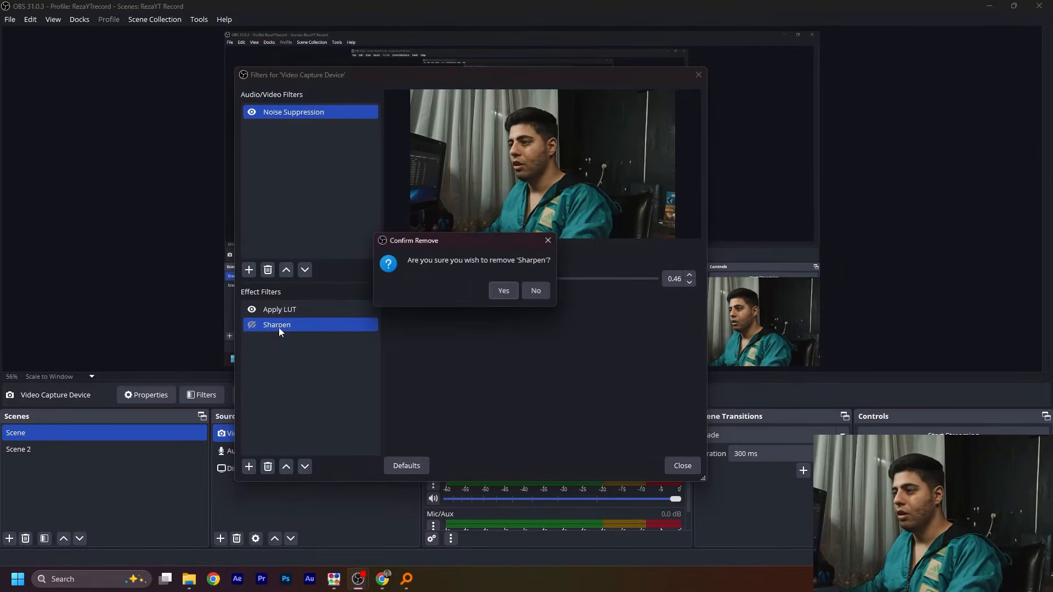
{"action": "key", "text": "Return"}
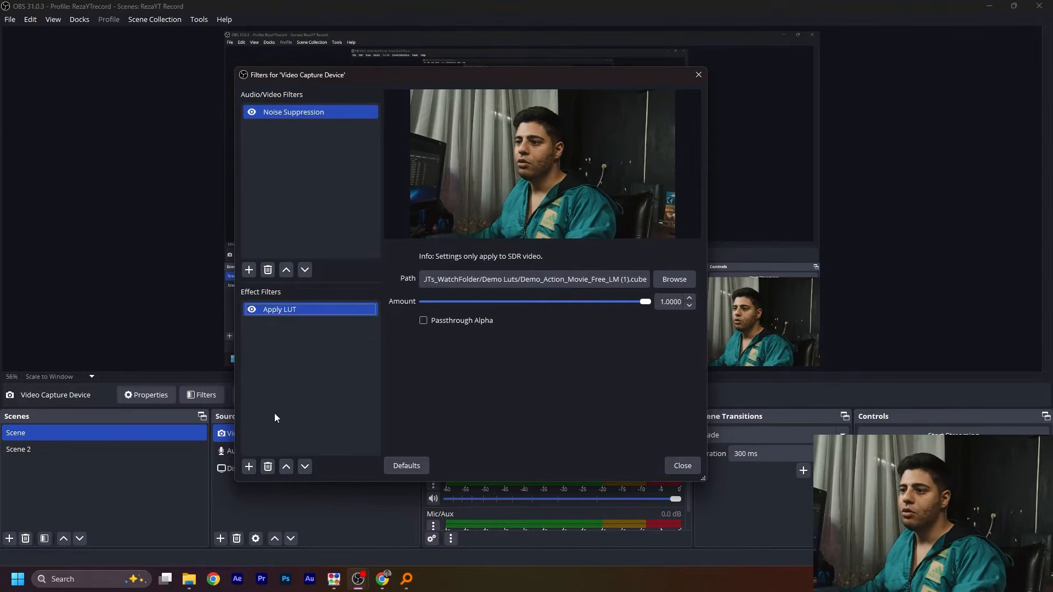
- Try the Demo_Action_Movie_Free_LM (3) LUT in the Apply LUT filter, and replace it with another LUT from the same folder
{"action": "left_click", "coordinate": [249, 467]}
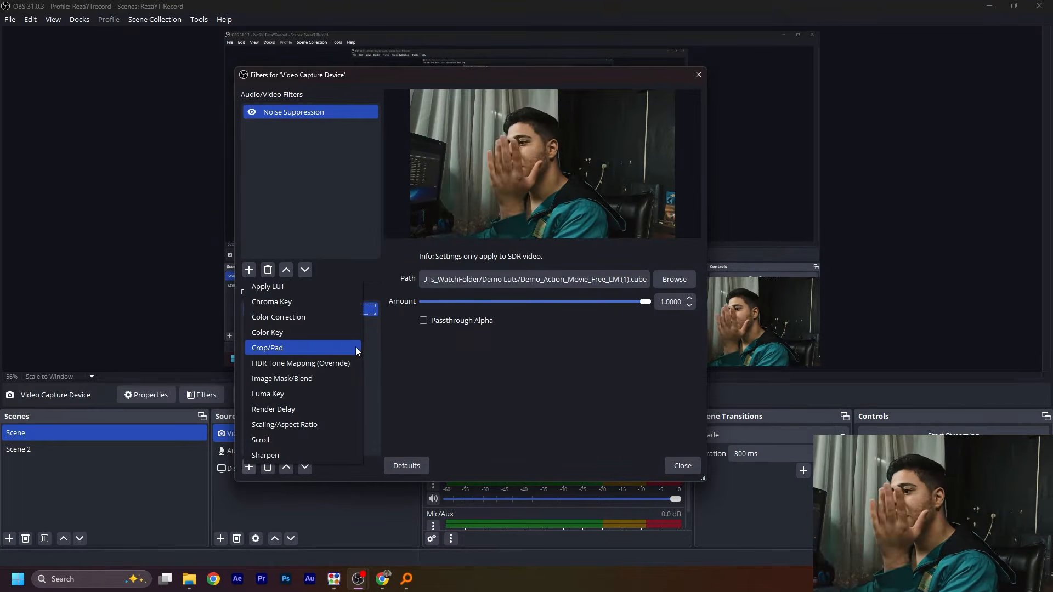
{"action": "left_click", "coordinate": [426, 375]}
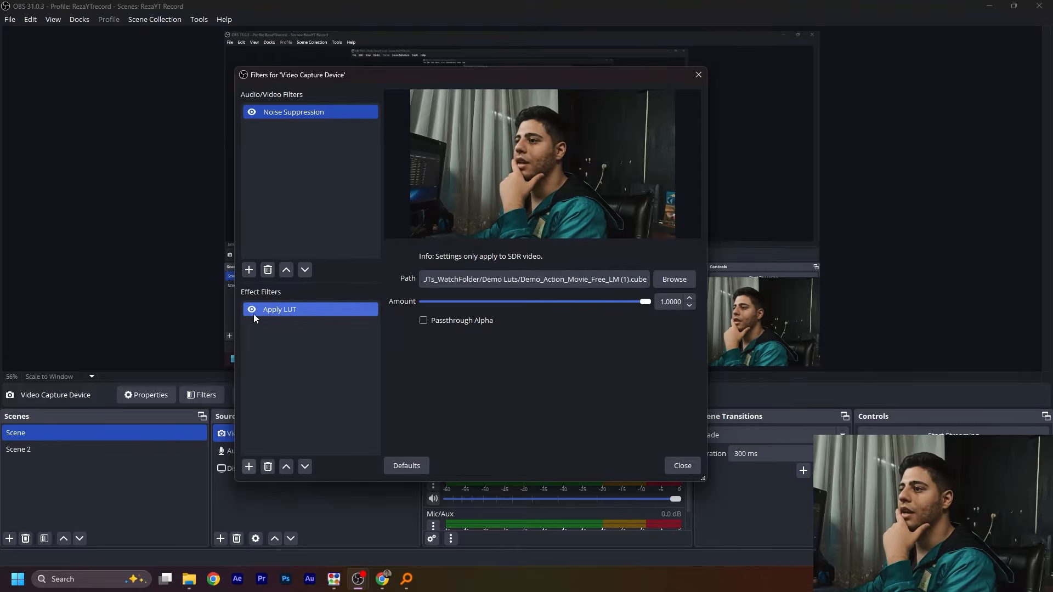
{"action": "left_click", "coordinate": [659, 280]}
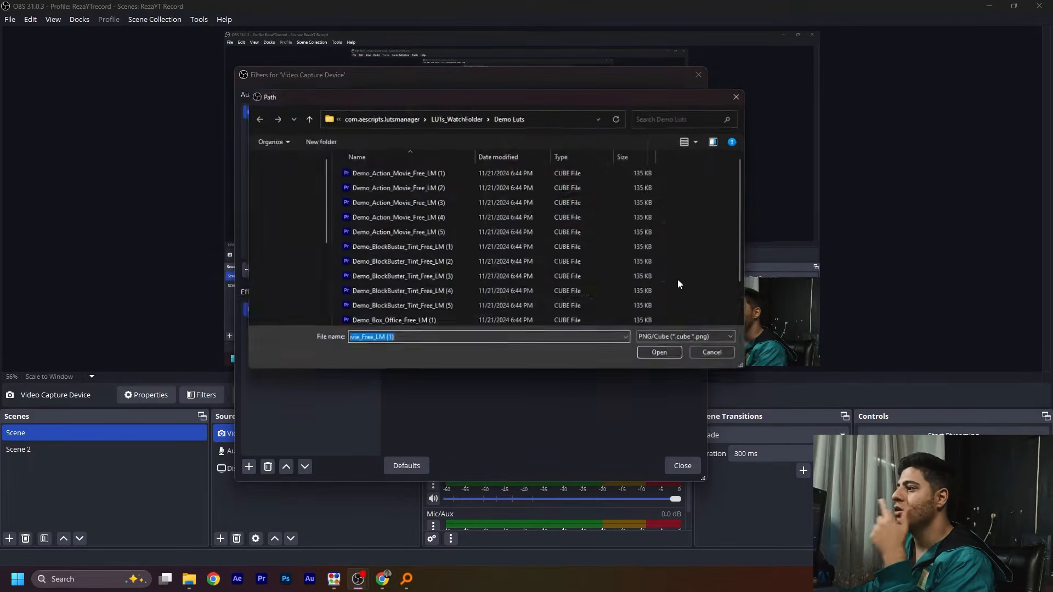
{"action": "double_click", "coordinate": [397, 203]}
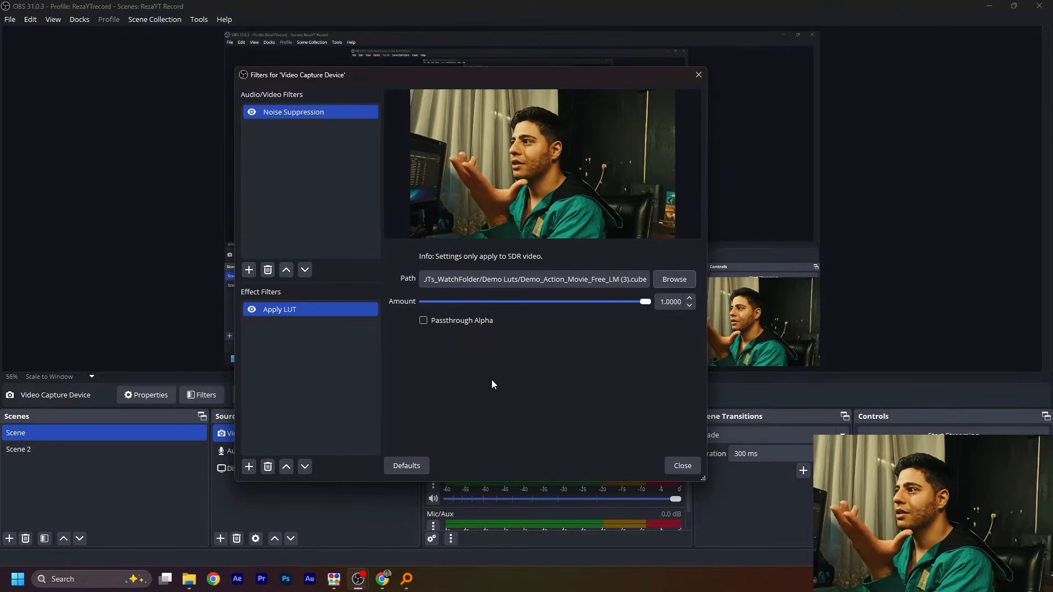
{"action": "left_click", "coordinate": [674, 279]}
{"action": "left_click", "coordinate": [459, 248]}
{"action": "double_click", "coordinate": [460, 248]}
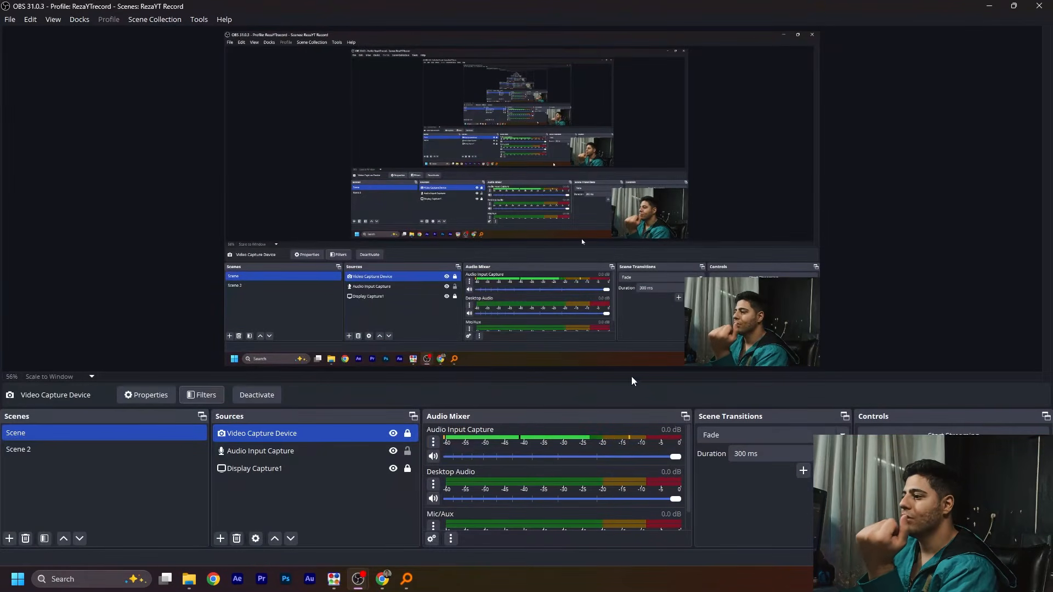
- Lower the Desktop Audio level in the Audio Mixer to about -18.4 dB
{"action": "scroll", "coordinate": [690, 470], "scroll_direction": "down", "scroll_amount": 1}
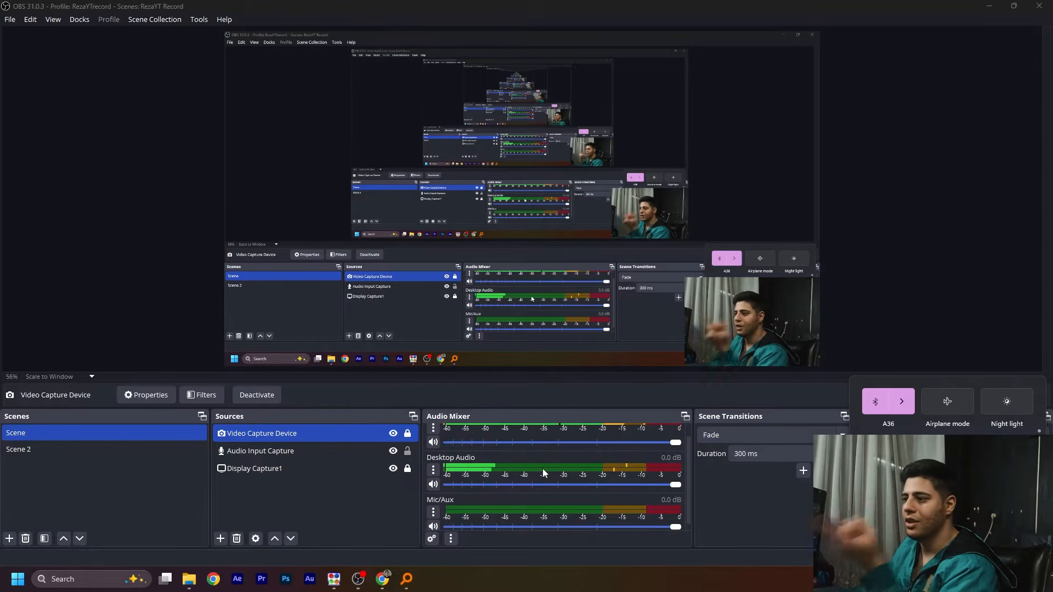
{"action": "left_click", "coordinate": [715, 499]}
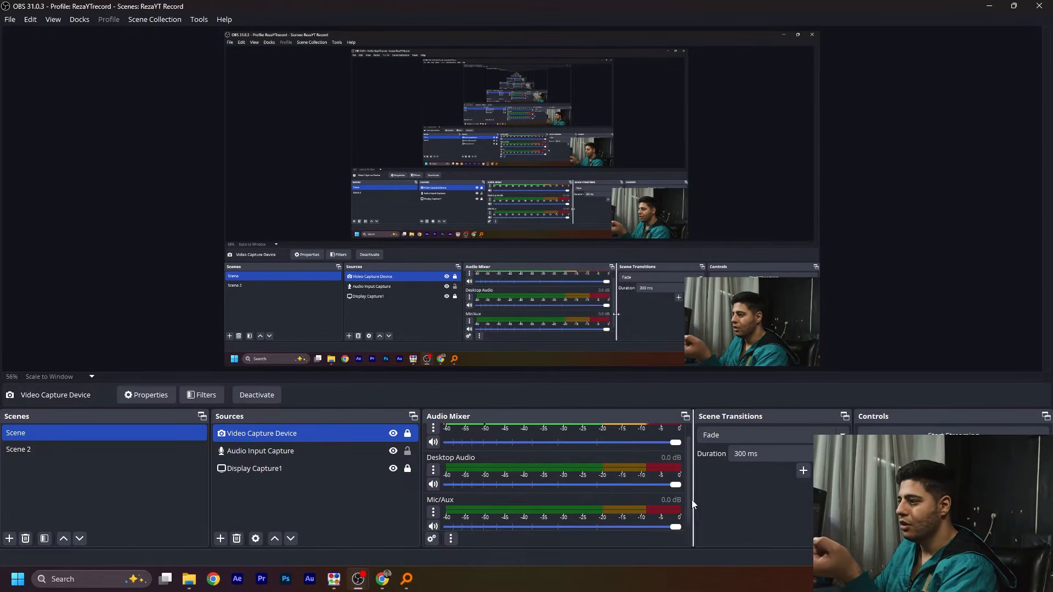
{"action": "left_click_drag", "start_coordinate": [689, 495], "coordinate": [690, 473]}
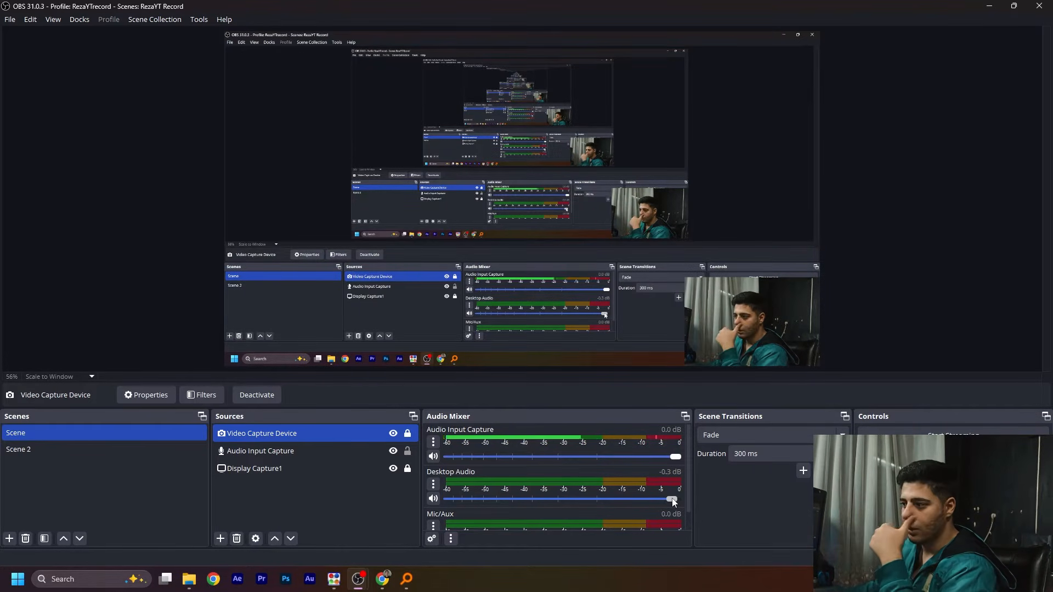
{"action": "left_click_drag", "start_coordinate": [672, 500], "coordinate": [584, 502]}
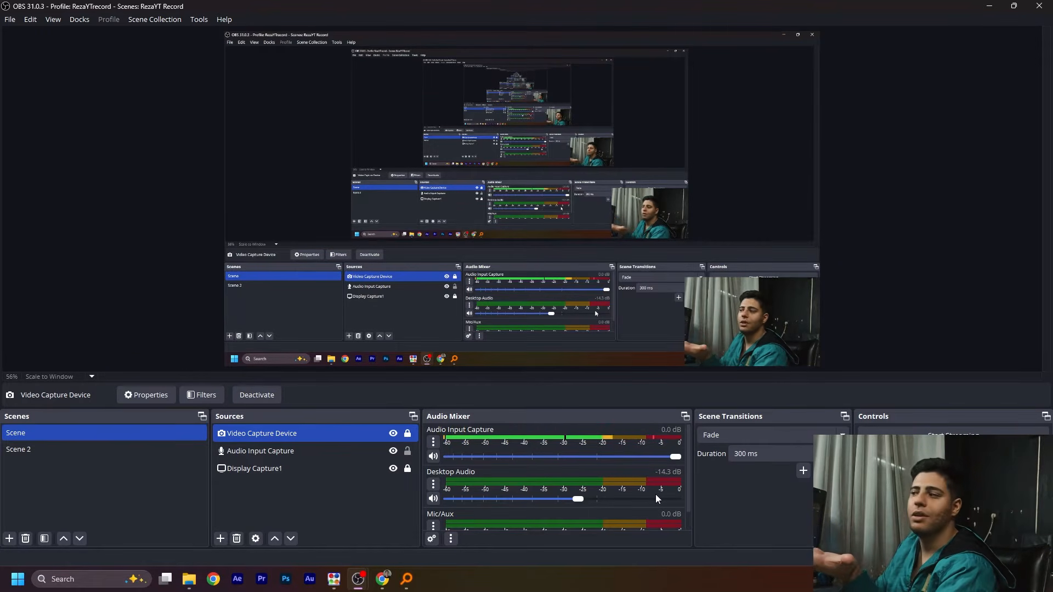
{"action": "left_click_drag", "start_coordinate": [688, 469], "coordinate": [688, 479]}
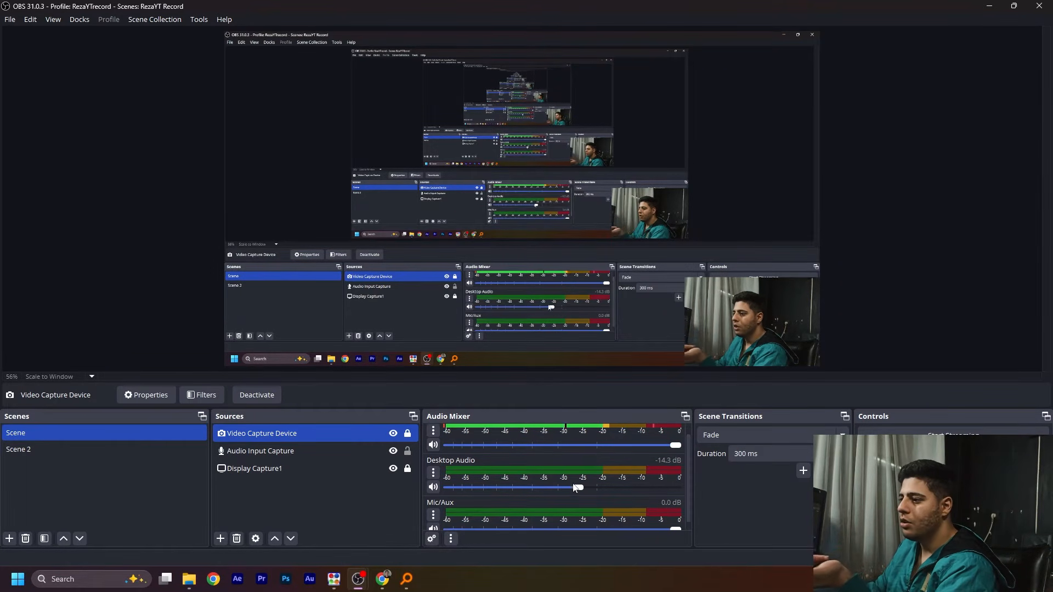
{"action": "left_click_drag", "start_coordinate": [577, 488], "coordinate": [565, 490]}
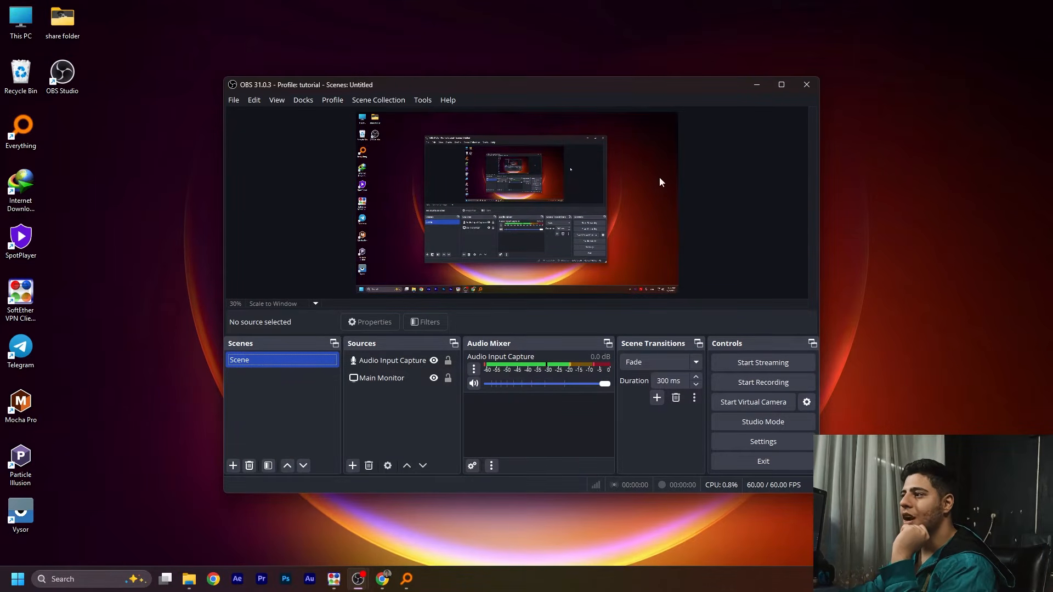
- Add a scene with the default name Scene 2, and switch to Scene and back to it
{"action": "left_click", "coordinate": [230, 468]}
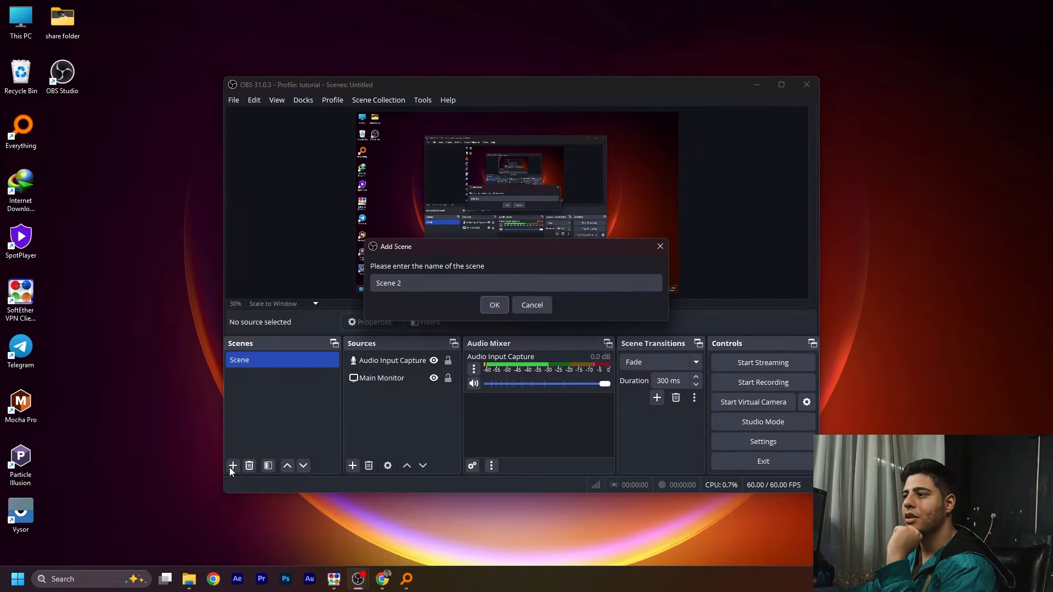
{"action": "left_click", "coordinate": [500, 311]}
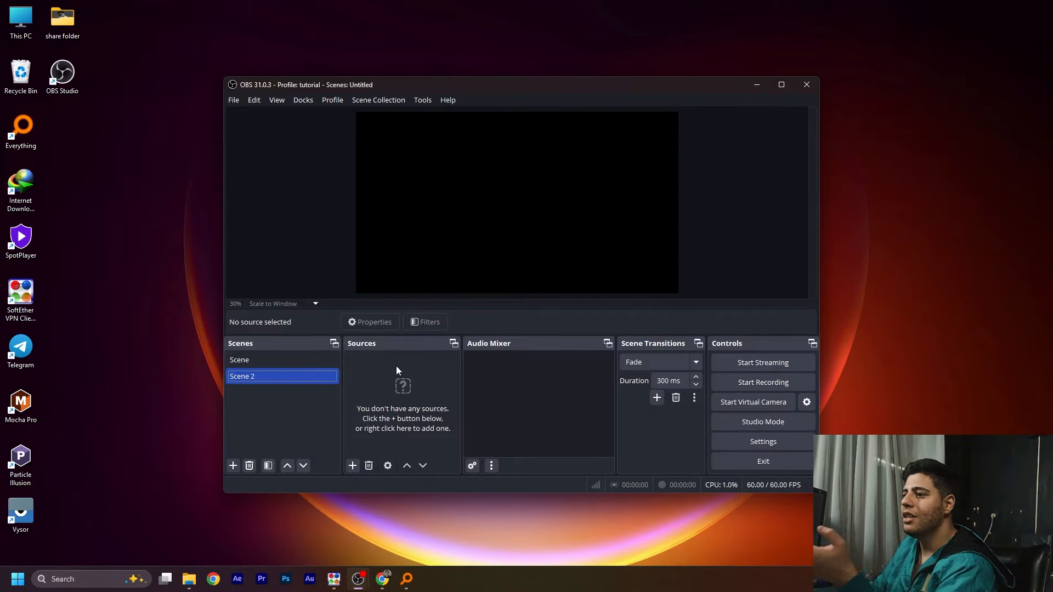
{"action": "left_click", "coordinate": [281, 360]}
{"action": "left_click", "coordinate": [275, 374]}
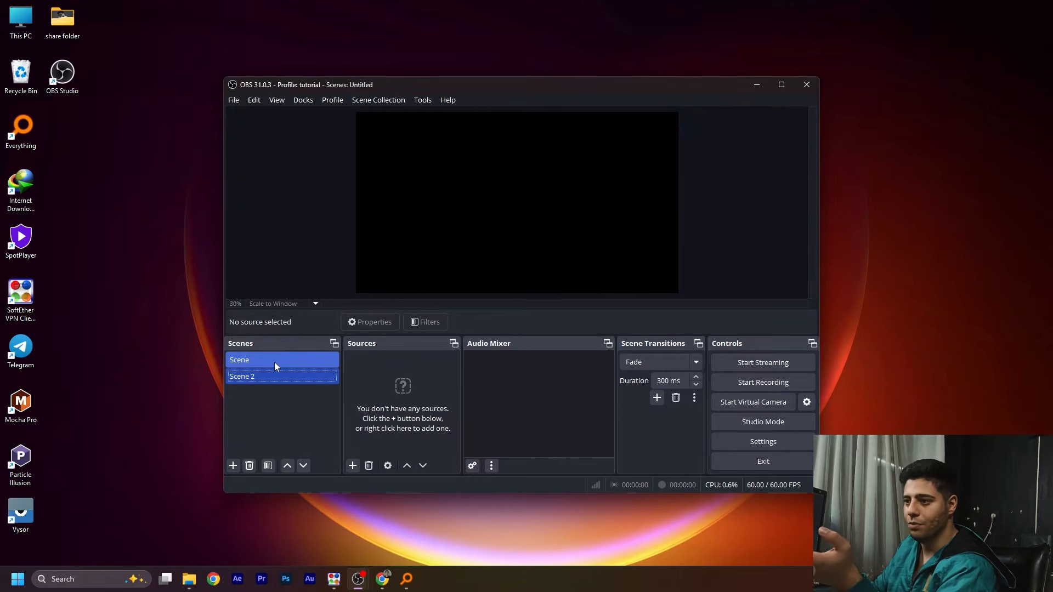
{"action": "left_click", "coordinate": [353, 465]}
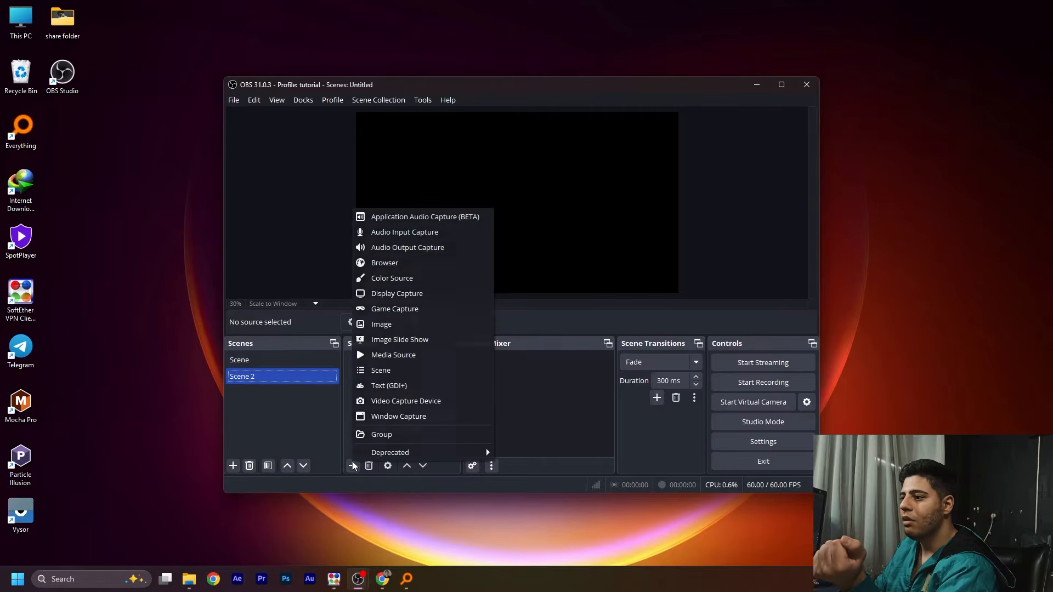
{"action": "left_click", "coordinate": [408, 324]}
{"action": "left_click", "coordinate": [543, 360]}
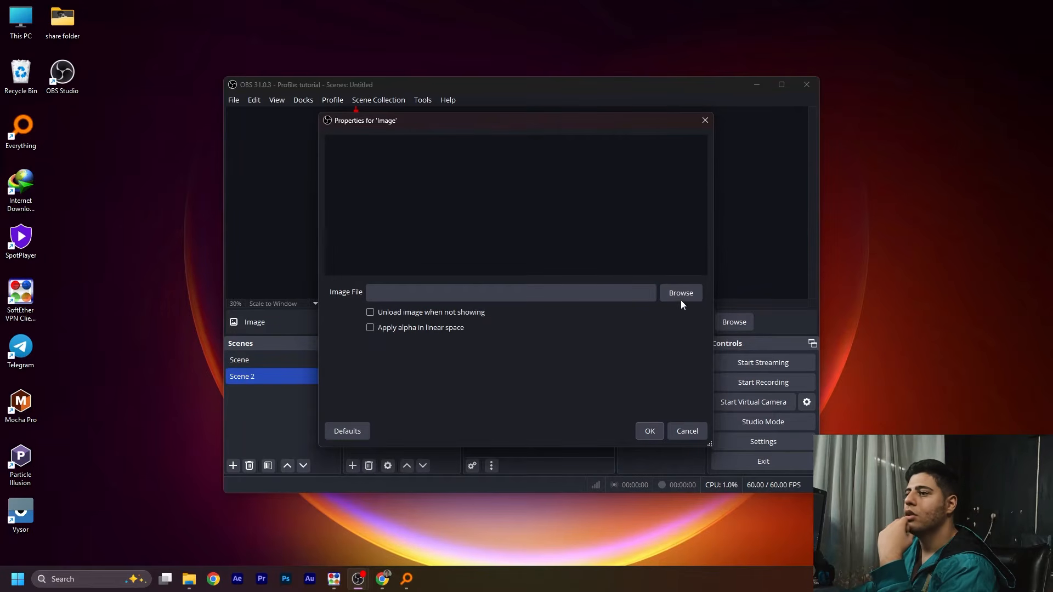
{"action": "left_click", "coordinate": [688, 431]}
{"action": "left_click", "coordinate": [398, 363]}
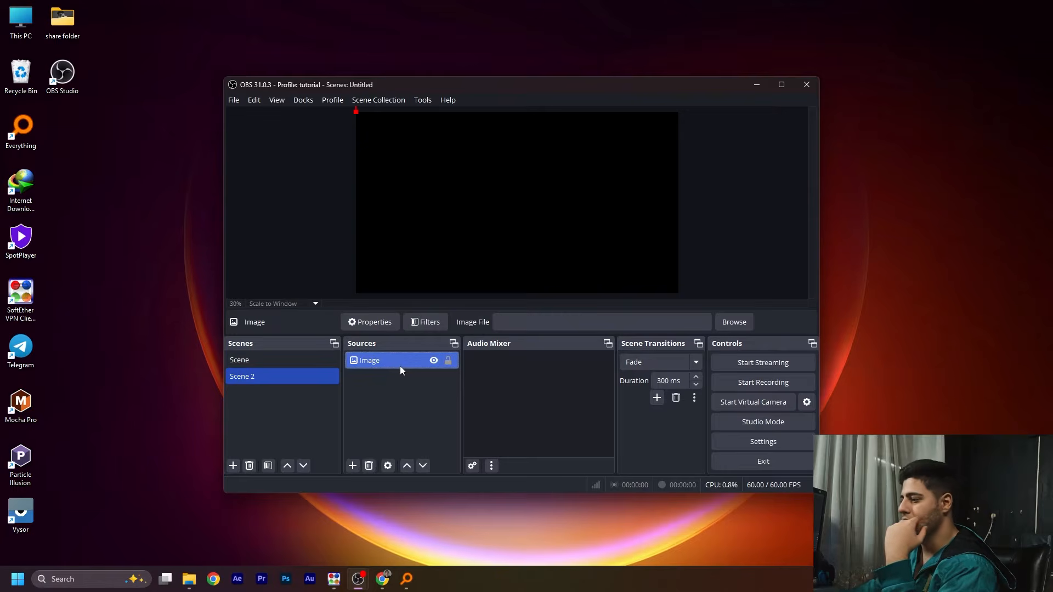
{"action": "key", "text": "Delete"}
{"action": "left_click", "coordinate": [546, 302]}
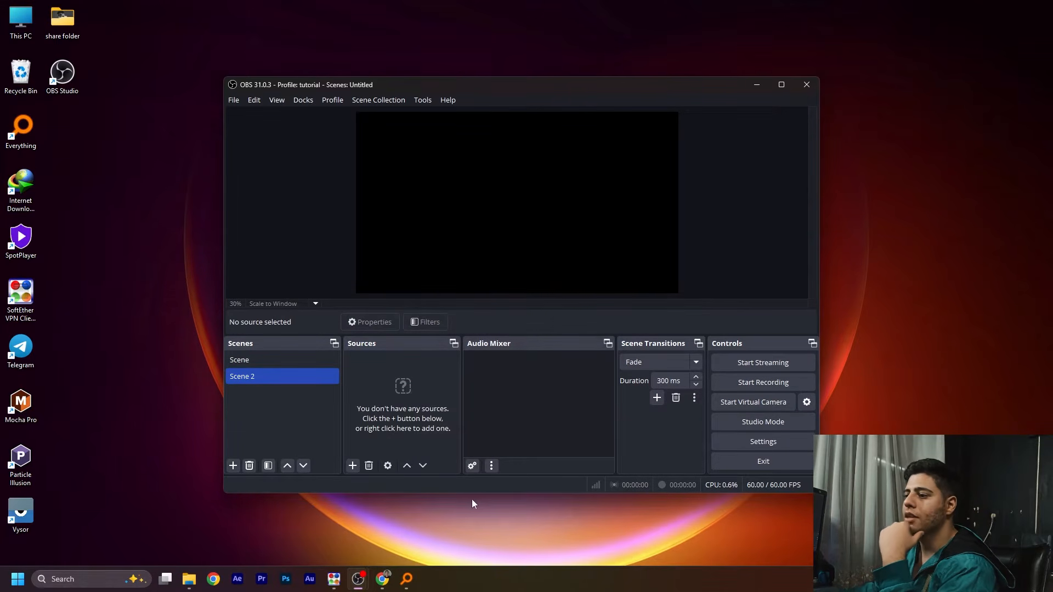
- Bring the Pngtree laptop screen mockup image from File Explorer into Scene 2, placed about 258 px from the left and 189 px from the top
{"action": "mouse_move", "coordinate": [187, 578]}
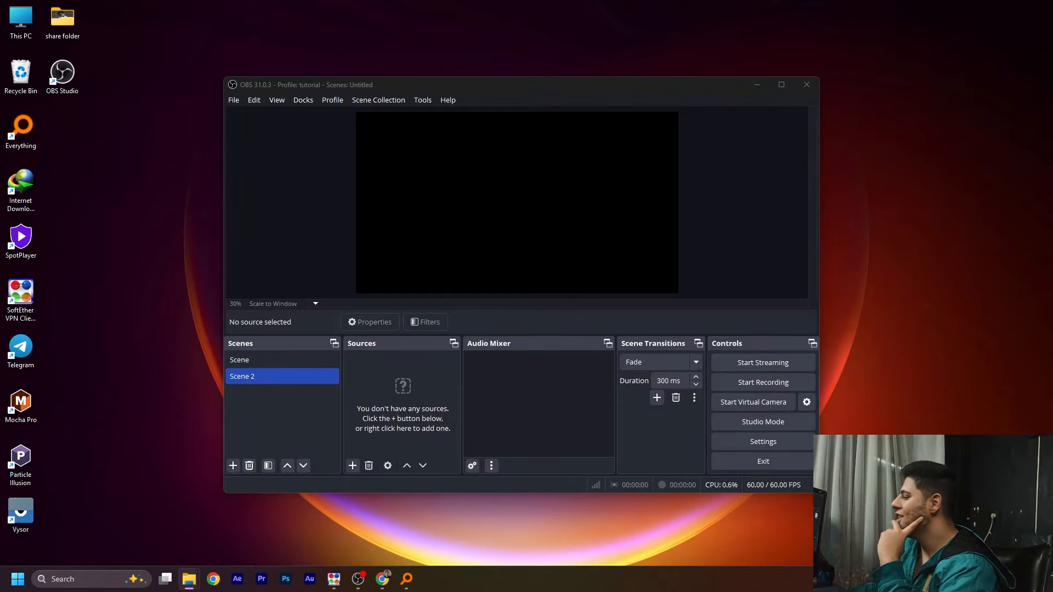
{"action": "left_click_drag", "start_coordinate": [658, 329], "coordinate": [422, 385]}
{"action": "left_click_drag", "start_coordinate": [485, 193], "coordinate": [529, 225]}
{"action": "left_click", "coordinate": [399, 407]}
- Add a Display Capture source with its default name to Scene 2, capturing the primary monitor B246HL: 1920x1080
{"action": "left_click", "coordinate": [354, 466]}
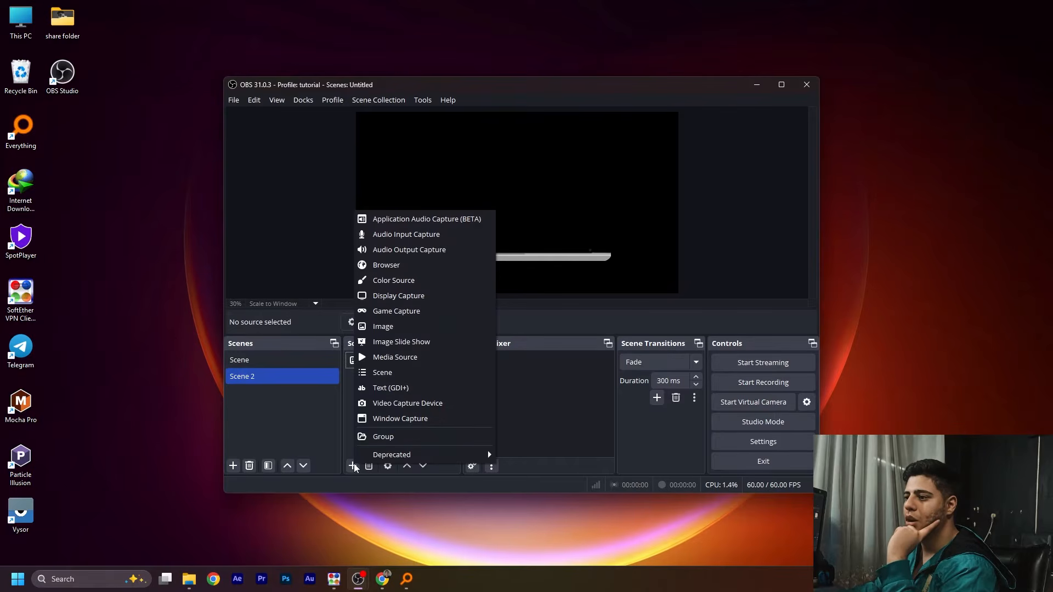
{"action": "left_click", "coordinate": [425, 302]}
{"action": "left_click", "coordinate": [544, 358]}
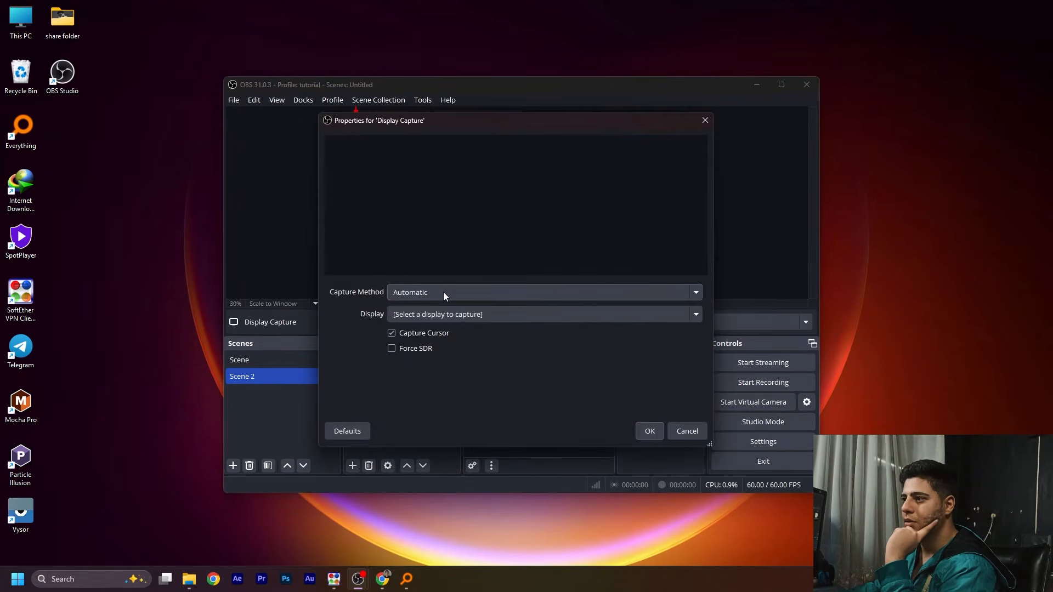
{"action": "left_click", "coordinate": [446, 315]}
{"action": "left_click", "coordinate": [450, 342]}
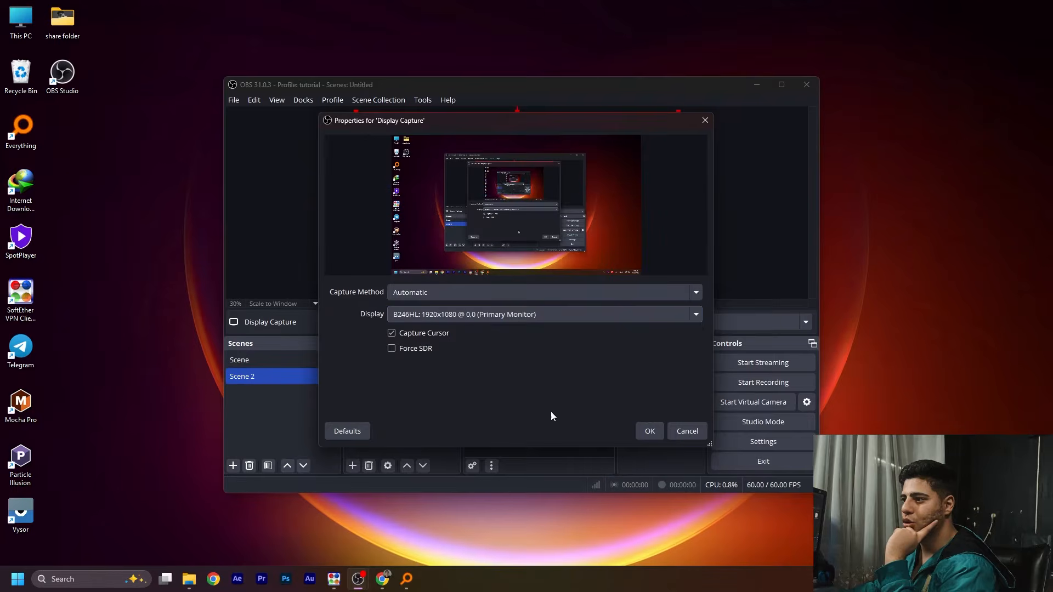
{"action": "left_click", "coordinate": [646, 430]}
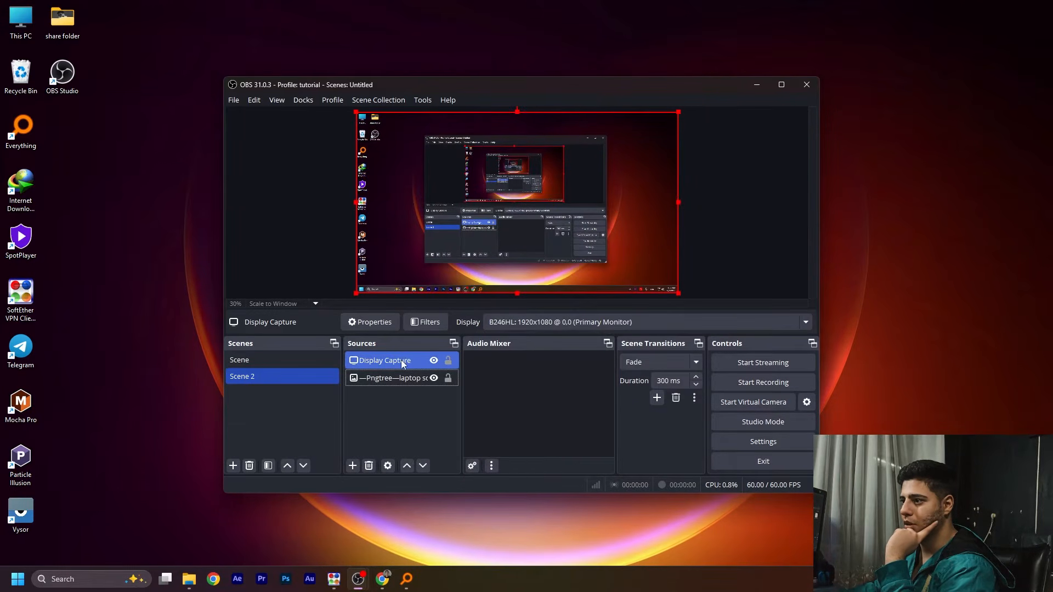
{"action": "left_click", "coordinate": [401, 394]}
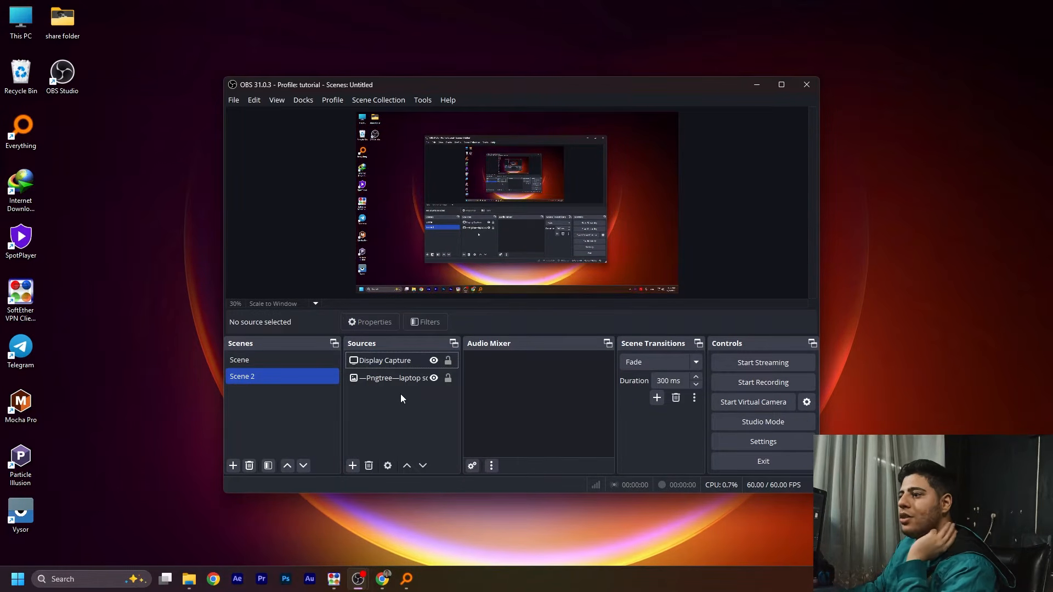
- Move the Display Capture source below the laptop mockup image in Scene 2's source order, and select the image in the preview
{"action": "left_click", "coordinate": [378, 364]}
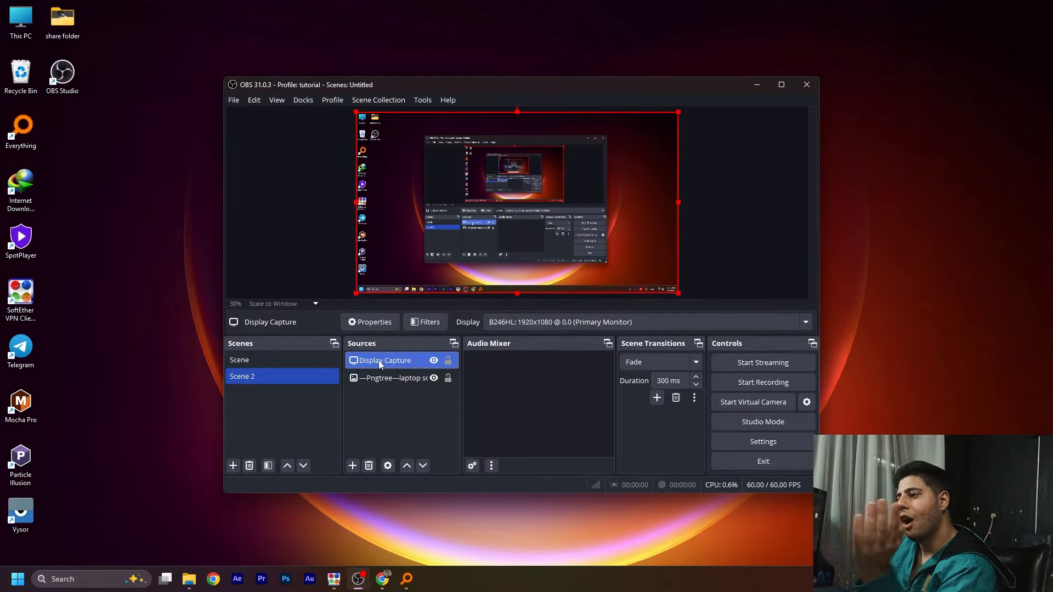
{"action": "left_click", "coordinate": [400, 384], "text": "ctrl"}
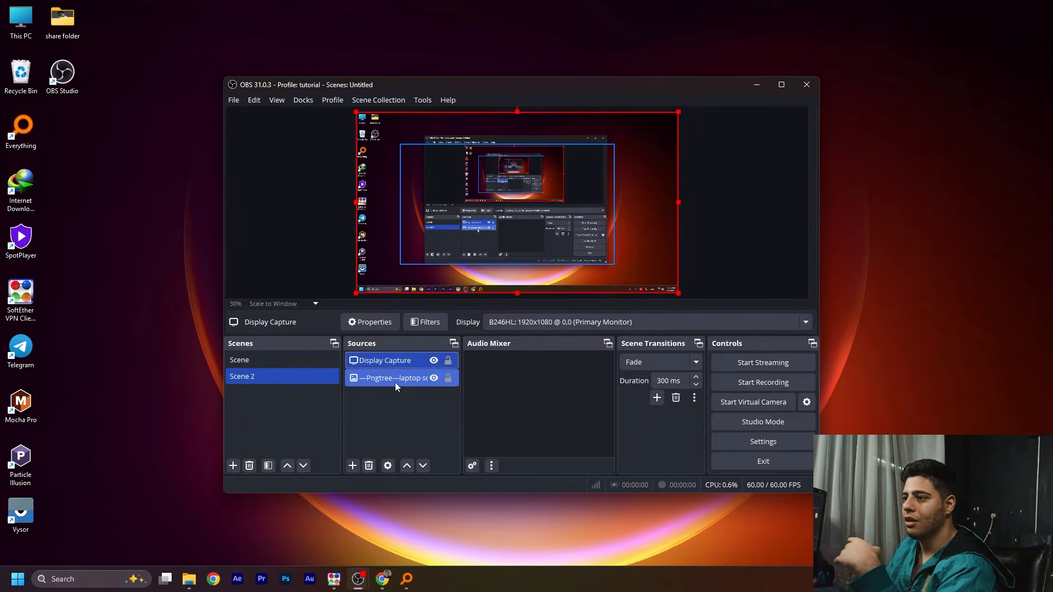
{"action": "left_click", "coordinate": [392, 397]}
{"action": "left_click_drag", "start_coordinate": [385, 365], "coordinate": [387, 396]}
{"action": "left_click", "coordinate": [558, 262]}
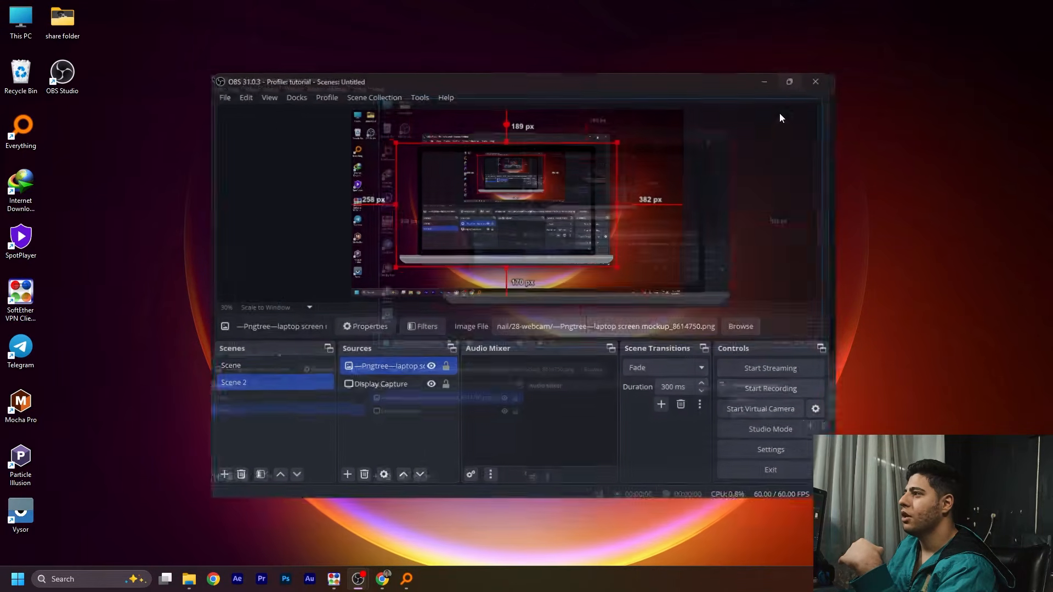
- Shrink the laptop mockup image into the canvas's lower-right corner, about 1292 px from the left edge and 727 px from the top
{"action": "left_click", "coordinate": [781, 85]}
{"action": "left_click_drag", "start_coordinate": [650, 7], "coordinate": [581, 77]}
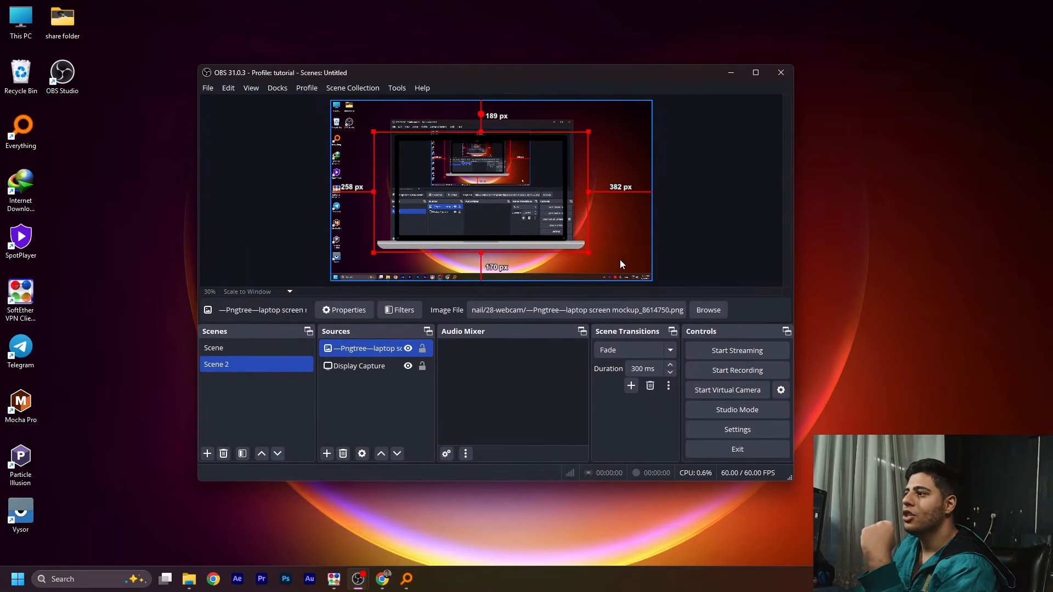
{"action": "left_click_drag", "start_coordinate": [589, 254], "coordinate": [622, 280]}
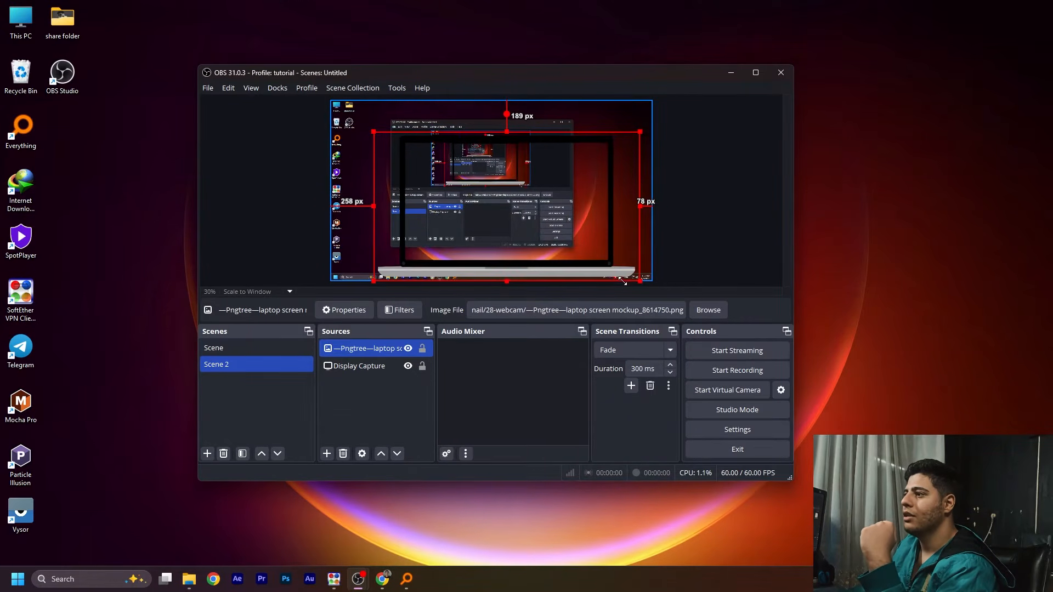
{"action": "mouse_move", "coordinate": [412, 183]}
{"action": "left_mouse_down"}
{"action": "mouse_move", "coordinate": [462, 190]}
{"action": "mouse_move", "coordinate": [421, 202]}
{"action": "left_mouse_up"}
{"action": "left_click_drag", "start_coordinate": [391, 129], "coordinate": [553, 232]}
{"action": "left_click_drag", "start_coordinate": [600, 269], "coordinate": [595, 269]}
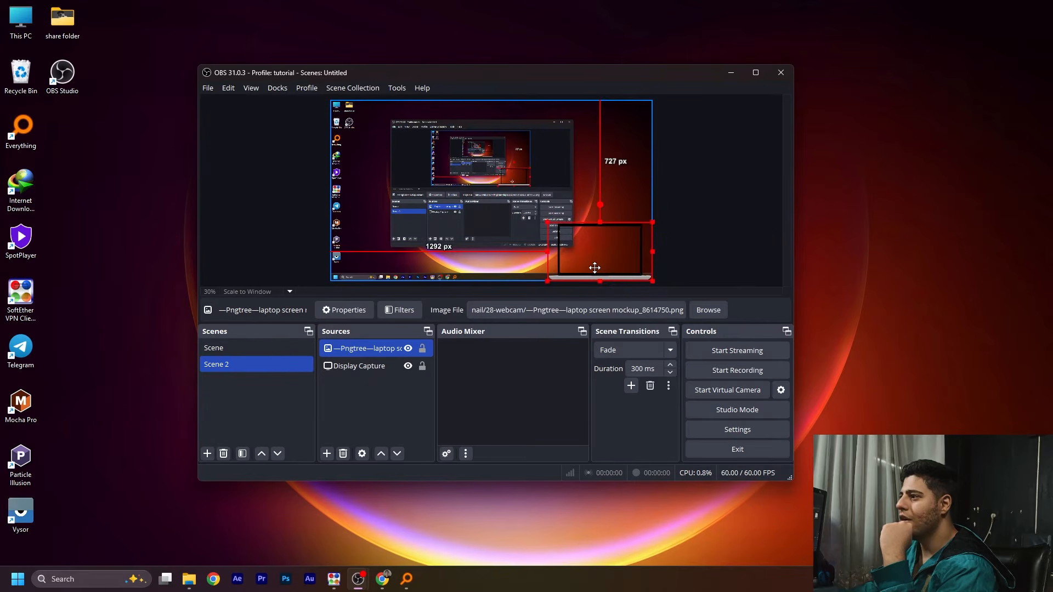
{"action": "left_click", "coordinate": [720, 256]}
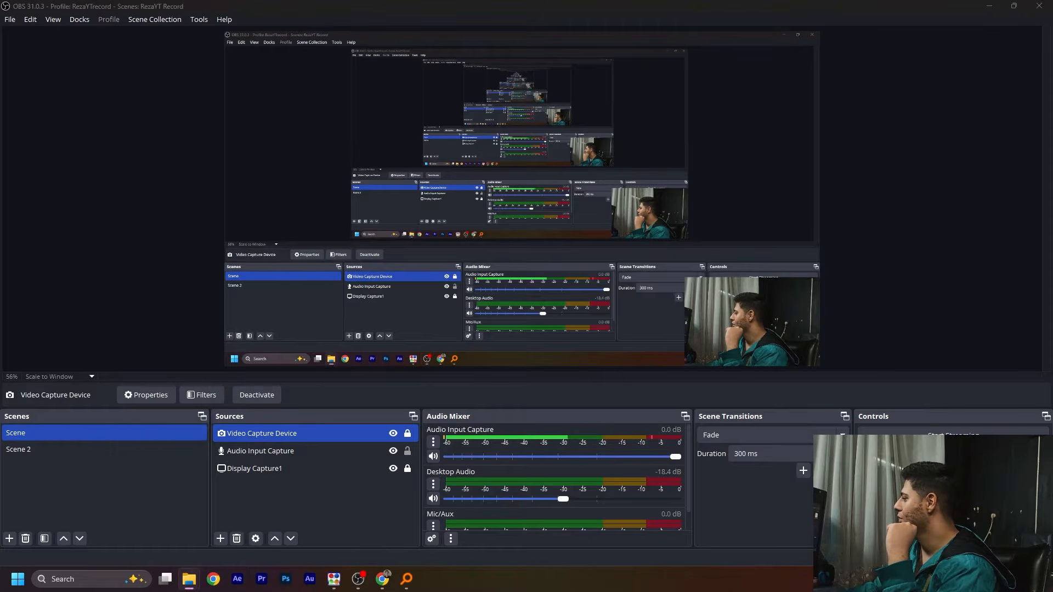
- Bring the Pngtree laptop screen mockup image into Scene of the recording OBS window, placed about 558 px from the left and 271 px from the top
{"action": "left_click_drag", "start_coordinate": [1052, 448], "coordinate": [301, 496]}
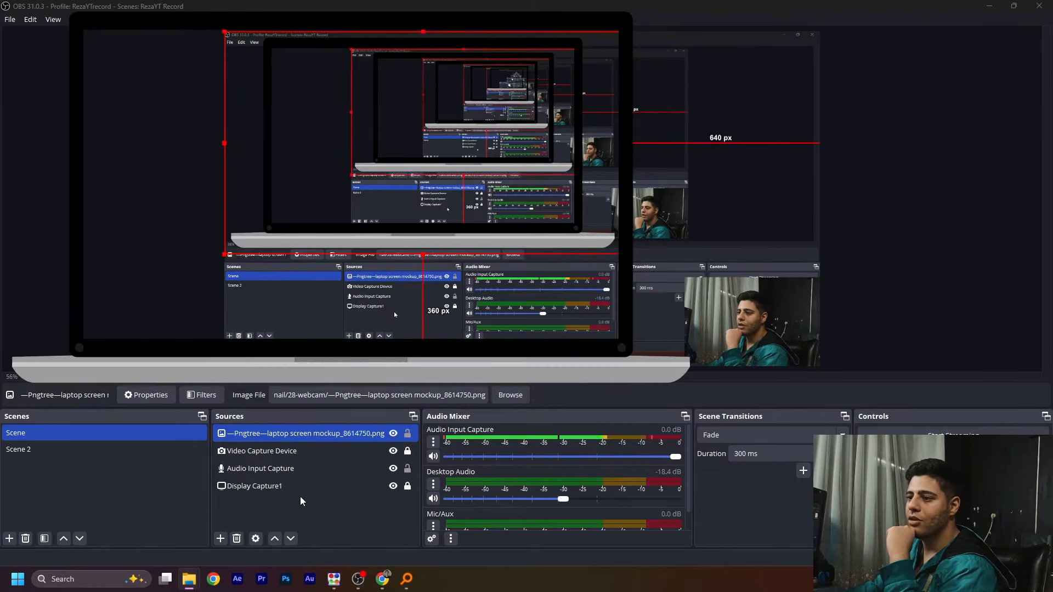
{"action": "left_click_drag", "start_coordinate": [697, 7], "coordinate": [582, 70]}
{"action": "left_click_drag", "start_coordinate": [441, 163], "coordinate": [535, 226]}
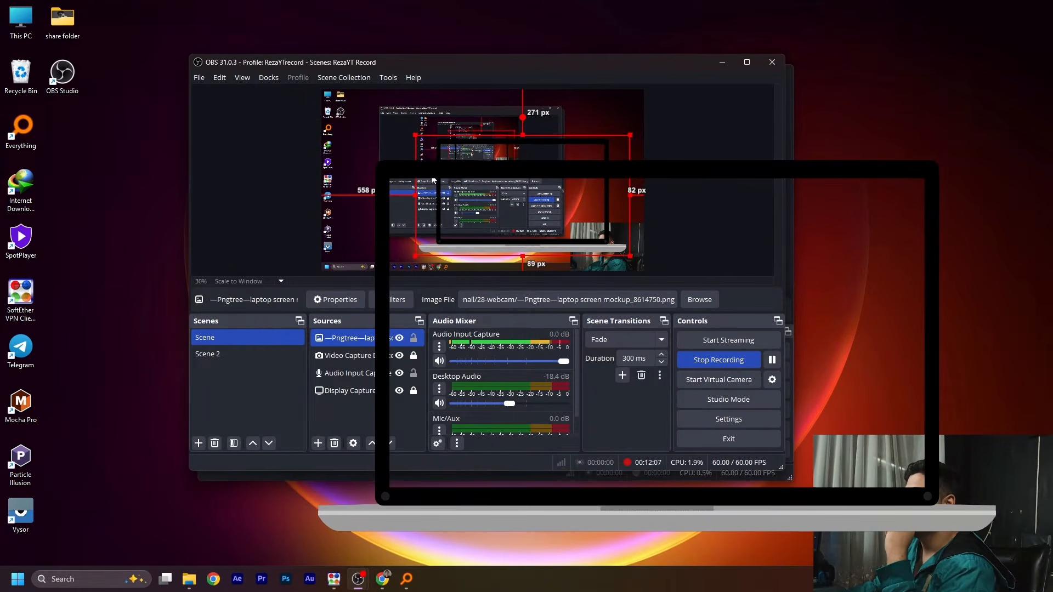
- Shrink the laptop mockup image and fit it around the webcam picture, about 1427 px from the left edge and 780 px from the top
{"action": "left_click_drag", "start_coordinate": [416, 134], "coordinate": [539, 226]}
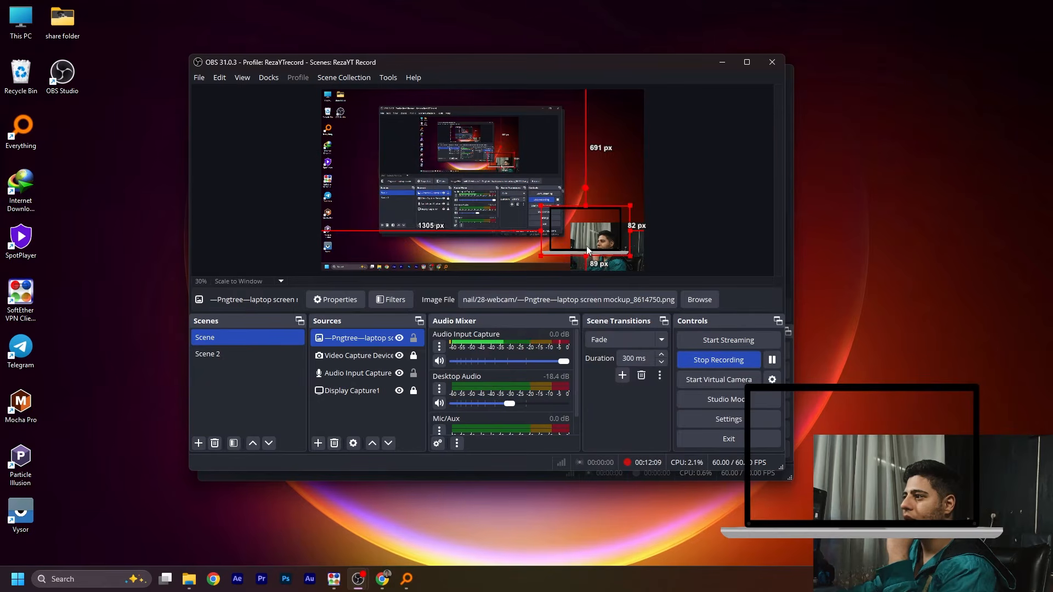
{"action": "left_click_drag", "start_coordinate": [587, 250], "coordinate": [607, 263]}
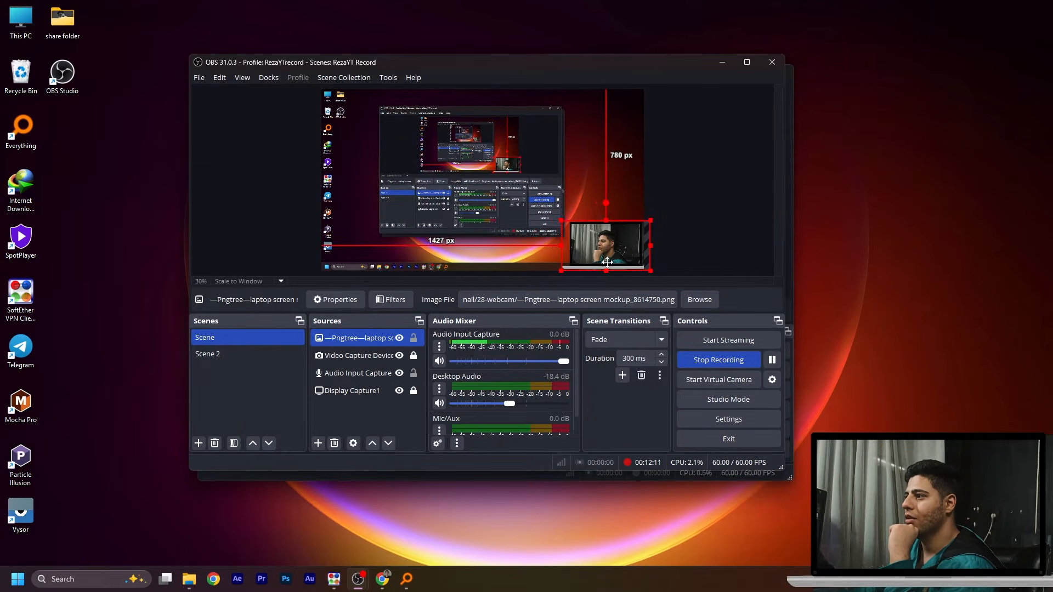
{"action": "left_click", "coordinate": [696, 239]}
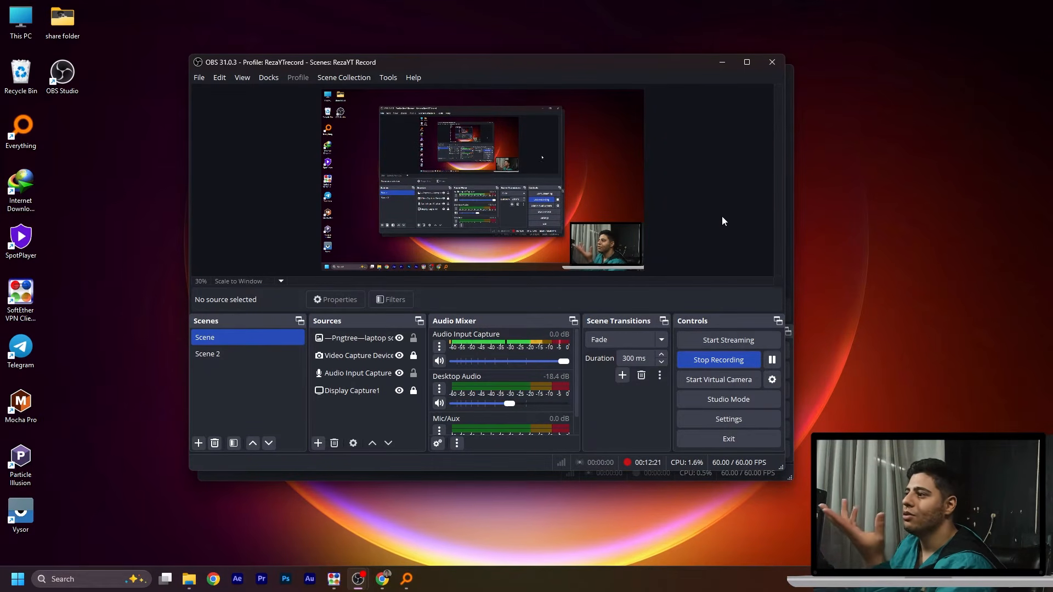
- Group the laptop mockup image with the Video Capture Device, name the group webcam, and collapse it in the source list
{"action": "left_click", "coordinate": [353, 339]}
{"action": "left_click", "coordinate": [351, 355], "text": "ctrl"}
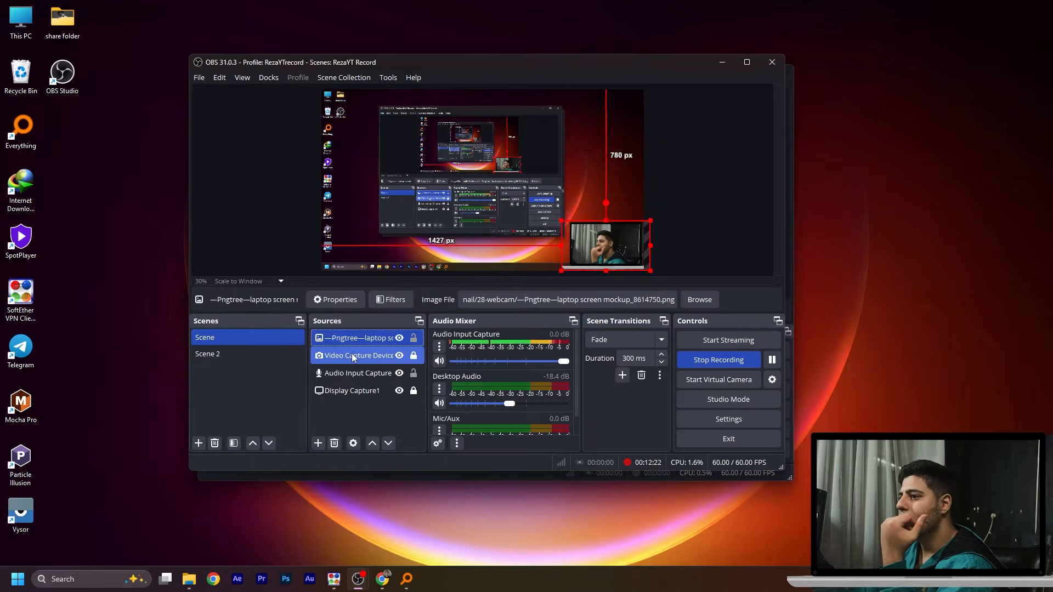
{"action": "left_click", "coordinate": [352, 354]}
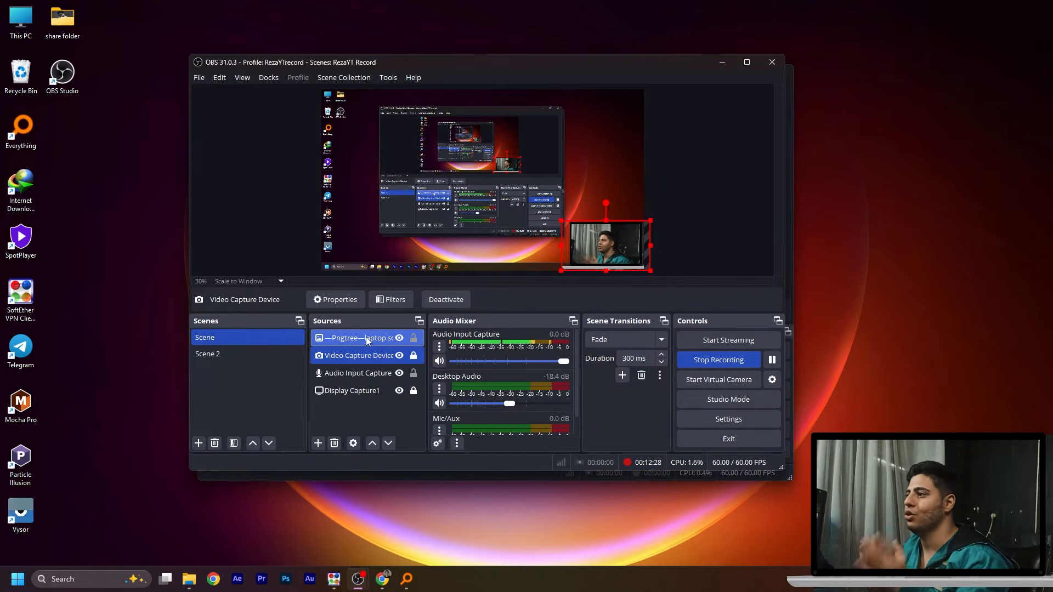
{"action": "right_click", "coordinate": [367, 338]}
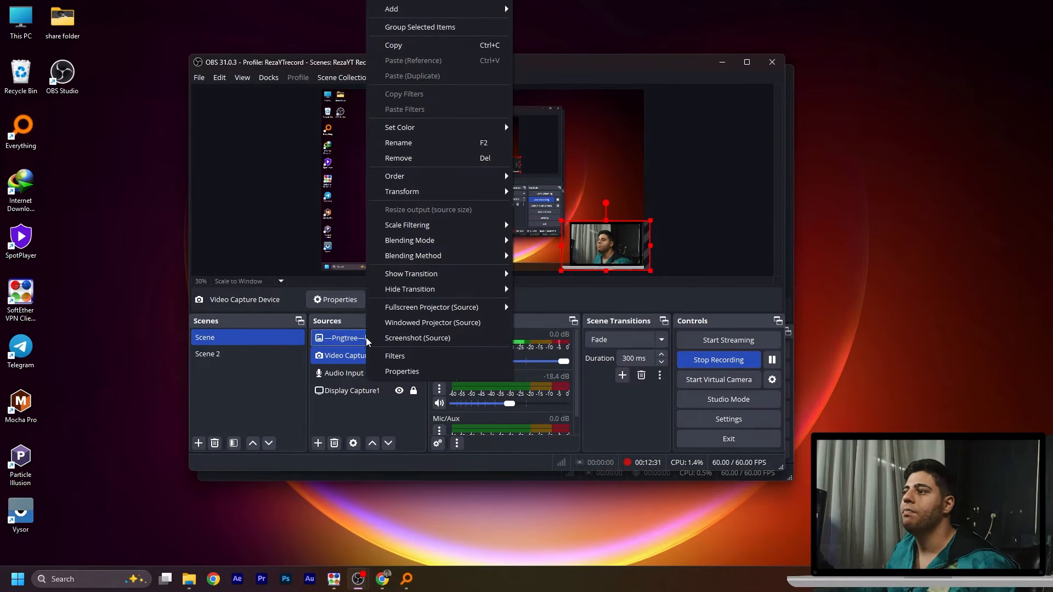
{"action": "left_click", "coordinate": [398, 28]}
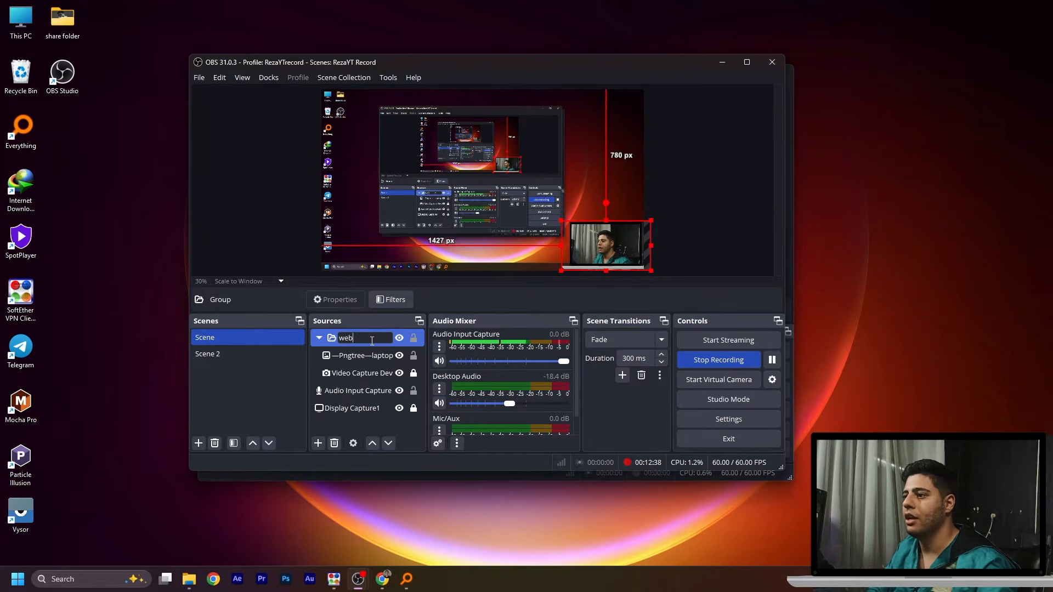
{"action": "left_click", "coordinate": [318, 338]}
{"action": "left_click", "coordinate": [366, 407]}
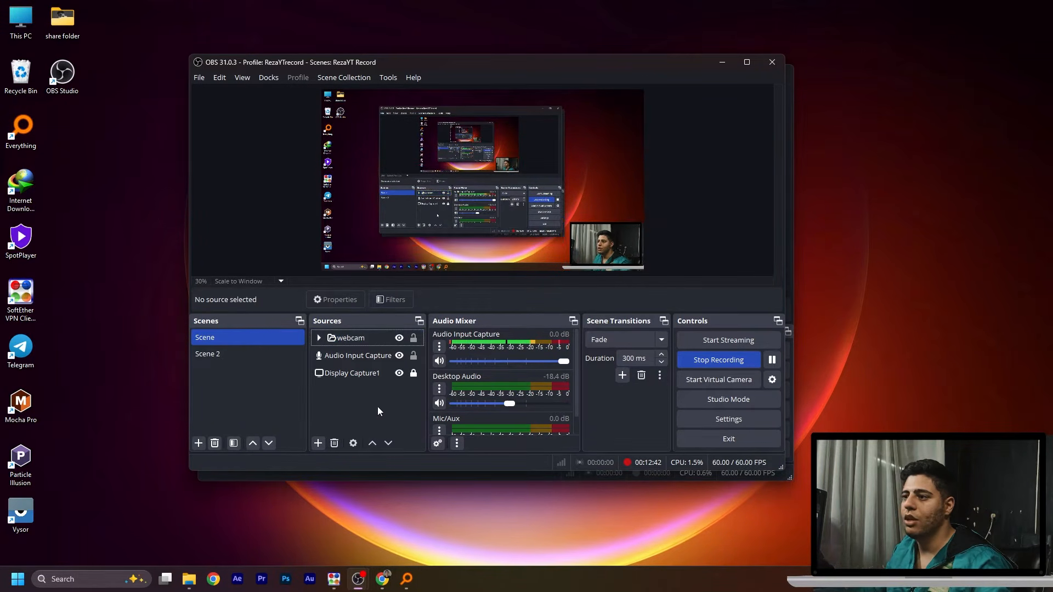
- Lock the webcam group, try selecting it by area in the preview, and toggle the group's expansion in the source list
{"action": "left_click", "coordinate": [414, 339]}
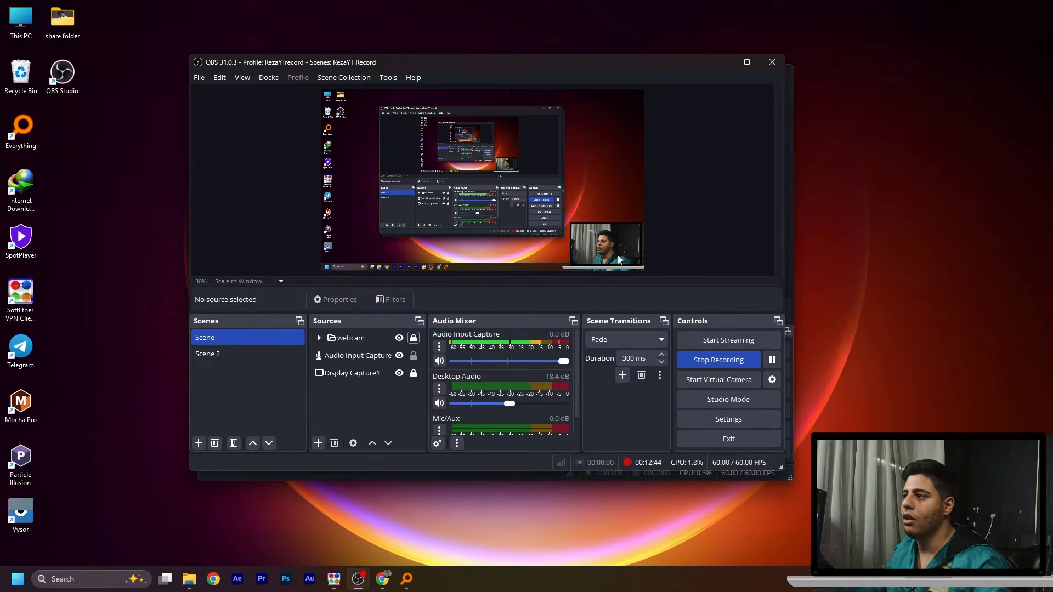
{"action": "left_click_drag", "start_coordinate": [714, 188], "coordinate": [554, 252]}
{"action": "left_click_drag", "start_coordinate": [701, 190], "coordinate": [526, 263]}
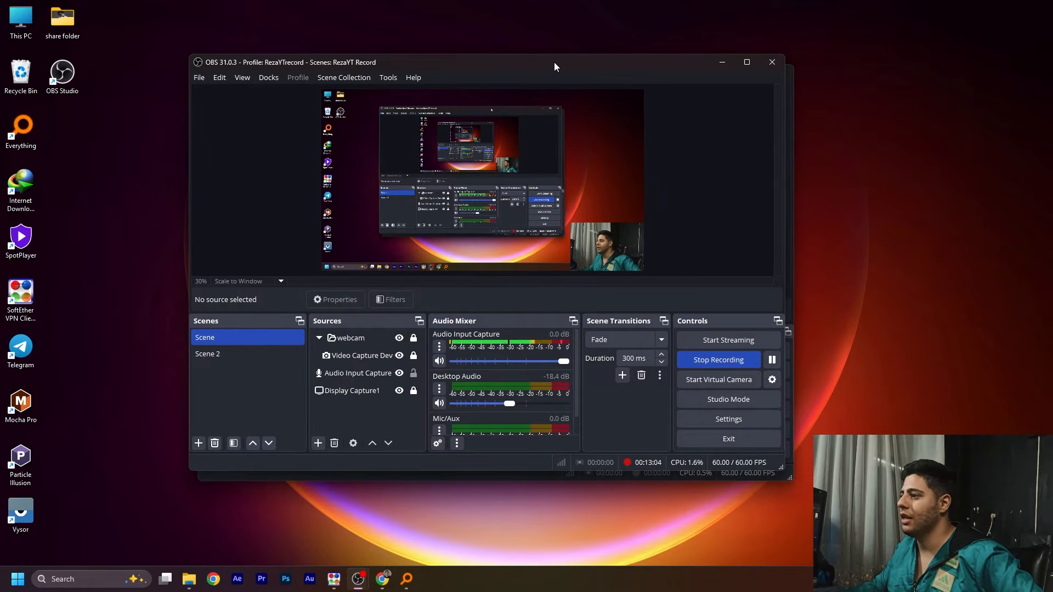
{"action": "left_click", "coordinate": [319, 338]}
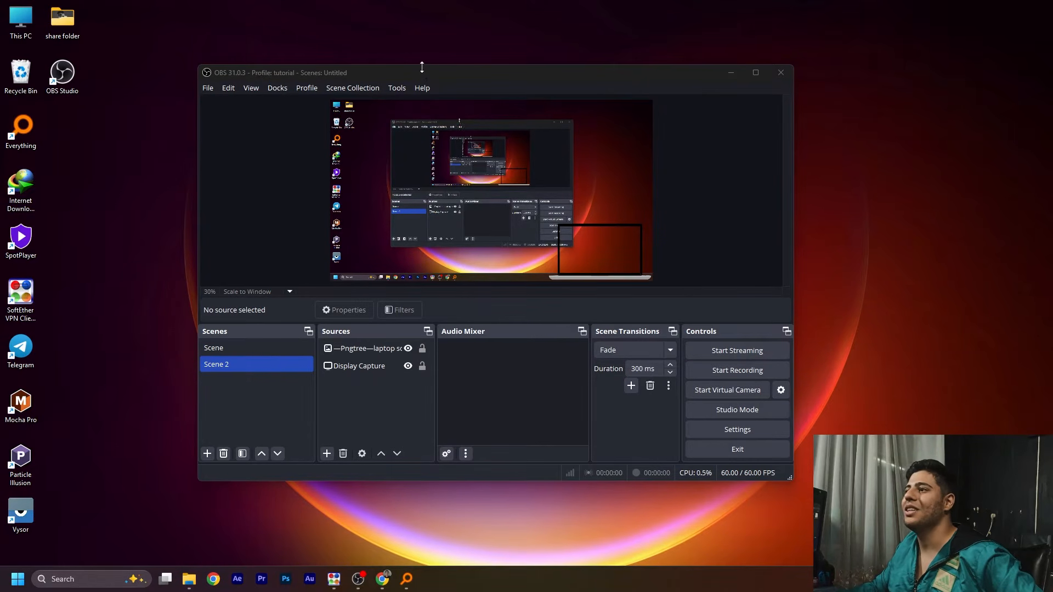
- Reposition the tutorial-profile OBS window and switch back and forth between Scene and Scene 2 to preview the Fade transition
{"action": "left_click_drag", "start_coordinate": [427, 71], "coordinate": [458, 72]}
{"action": "left_click", "coordinate": [262, 400]}
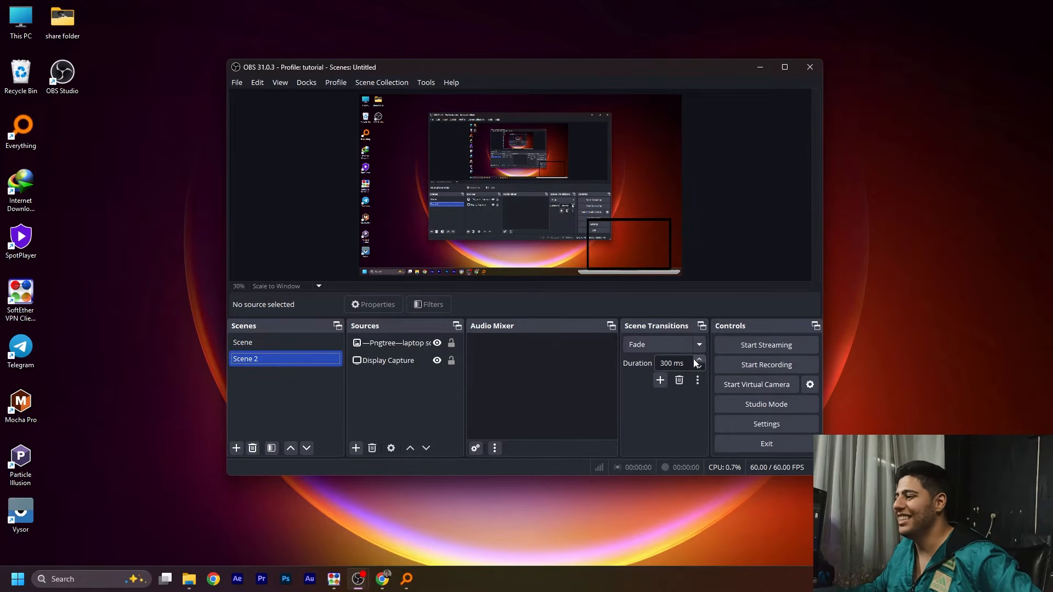
{"action": "left_click", "coordinate": [294, 346]}
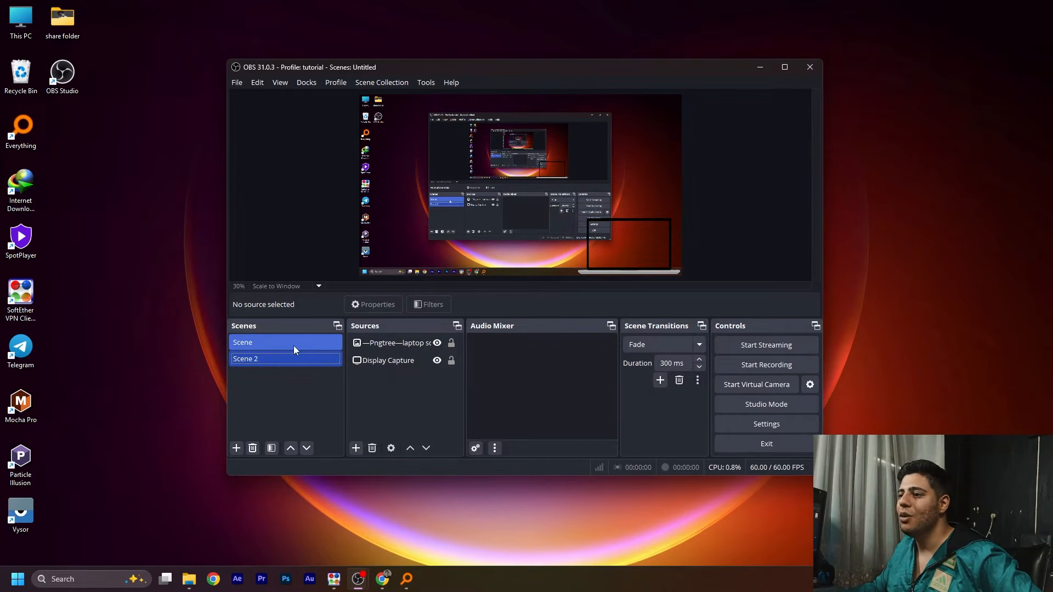
{"action": "left_click", "coordinate": [258, 343]}
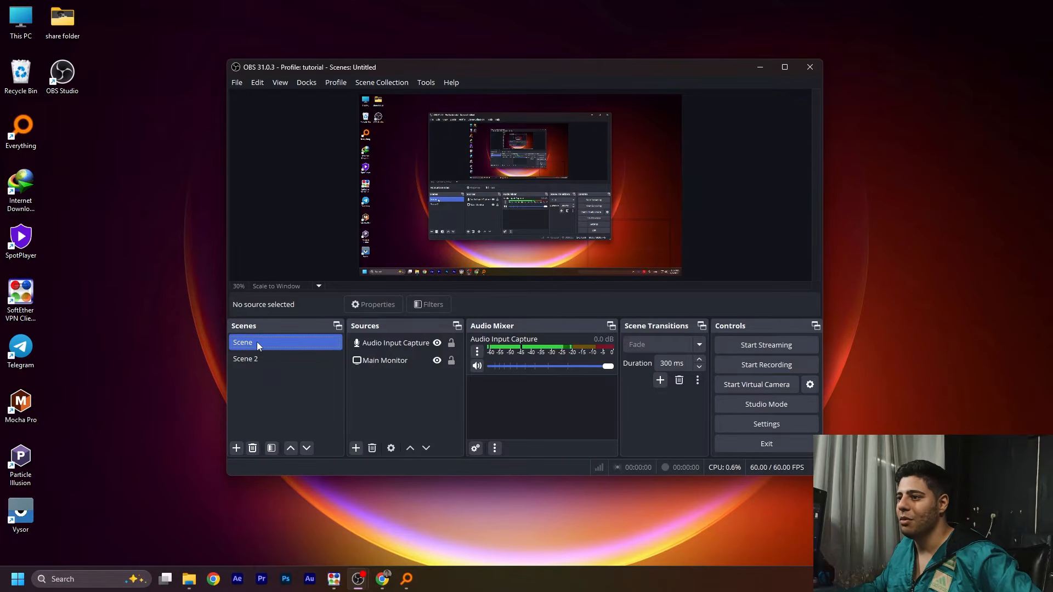
{"action": "left_click", "coordinate": [258, 359]}
{"action": "left_click", "coordinate": [257, 347]}
{"action": "left_click", "coordinate": [258, 356]}
{"action": "left_click", "coordinate": [258, 347]}
{"action": "left_click", "coordinate": [258, 356]}
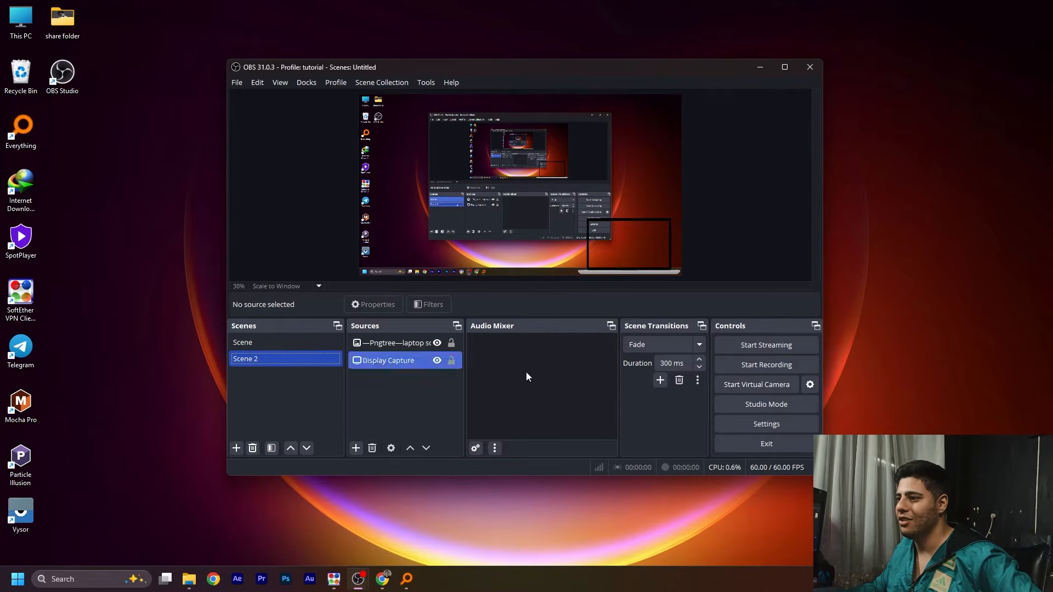
- Set the scene transition to Cut
{"action": "left_click", "coordinate": [654, 344]}
{"action": "left_click", "coordinate": [644, 358]}
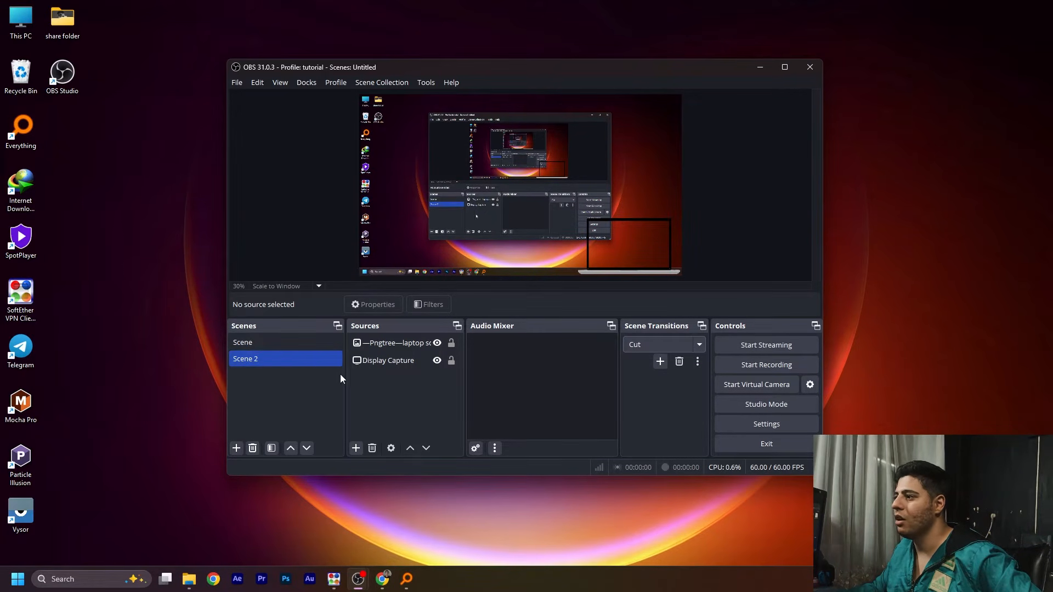
- Switch between Scene and Scene 2, ending on Scene 2, and set the scene transition to Fade
{"action": "left_click", "coordinate": [294, 345]}
{"action": "left_click", "coordinate": [291, 360]}
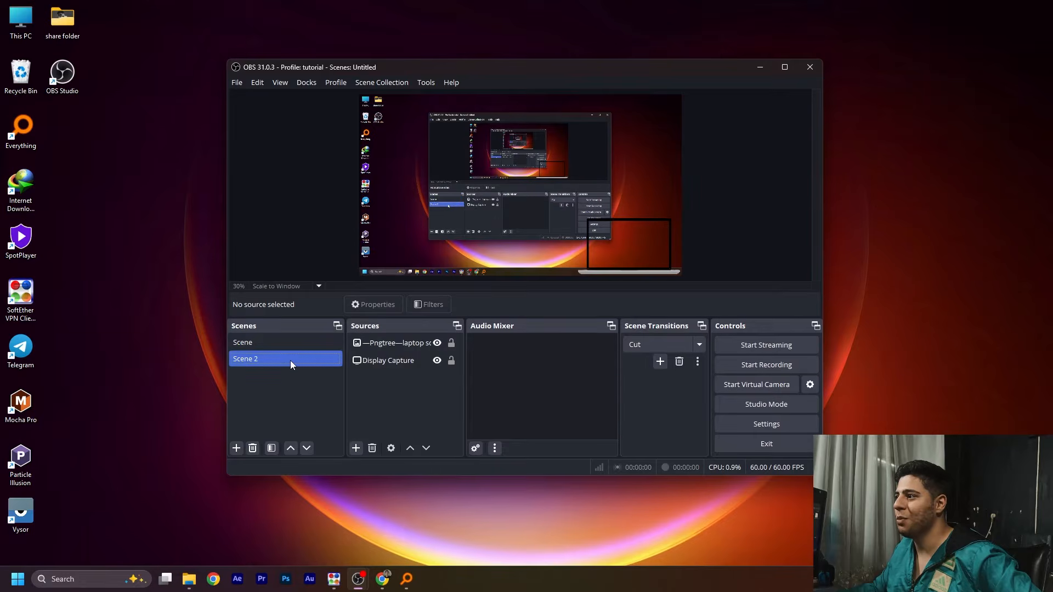
{"action": "left_click", "coordinate": [643, 344]}
{"action": "left_click", "coordinate": [635, 370]}
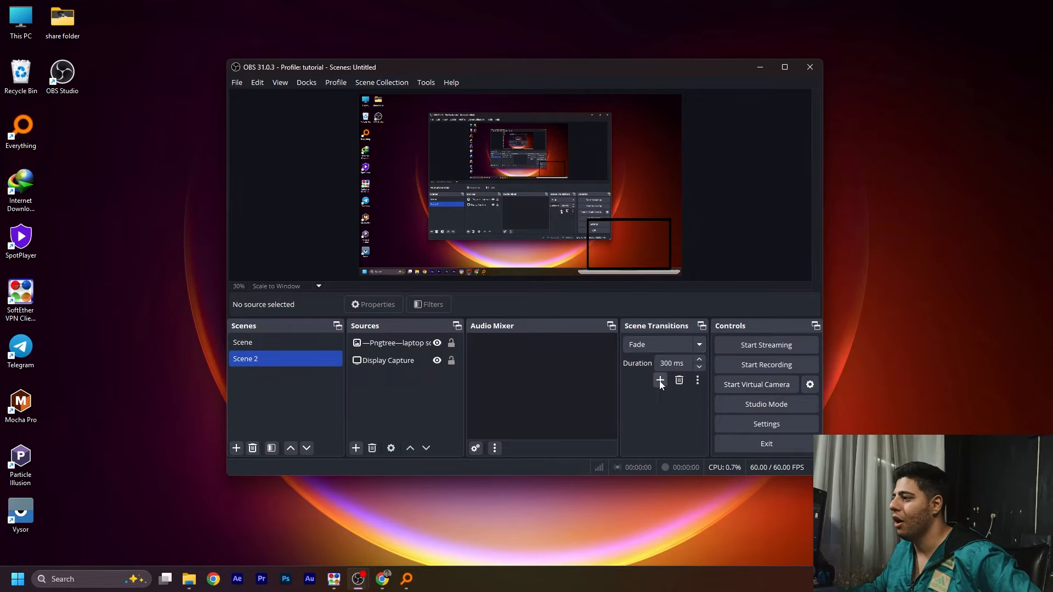
- Add a new Swipe scene transition, accepting the name Swipe
{"action": "left_click", "coordinate": [660, 381]}
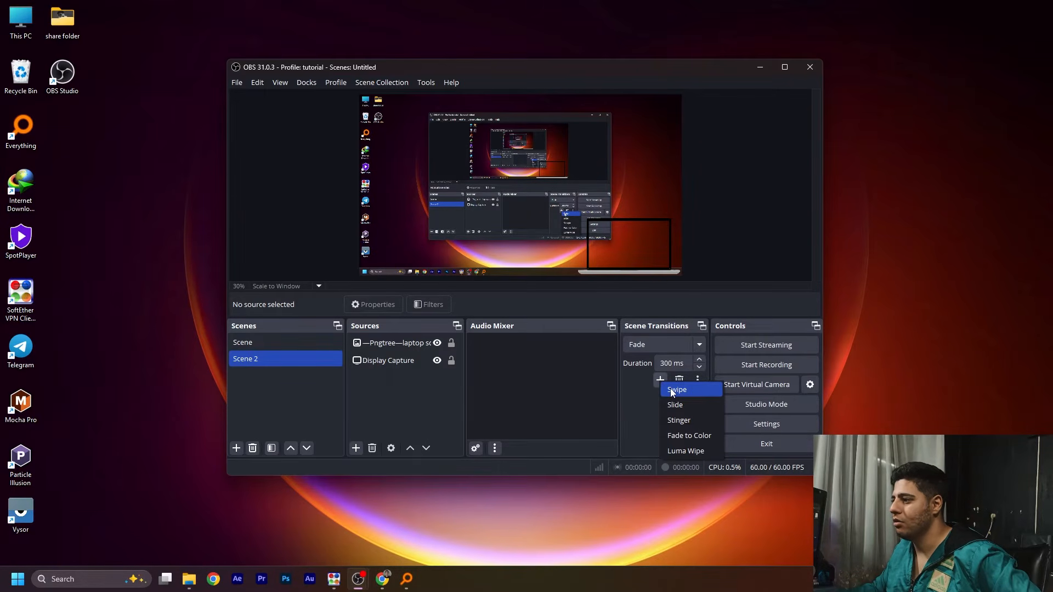
{"action": "left_click", "coordinate": [672, 390]}
{"action": "left_click", "coordinate": [489, 287]}
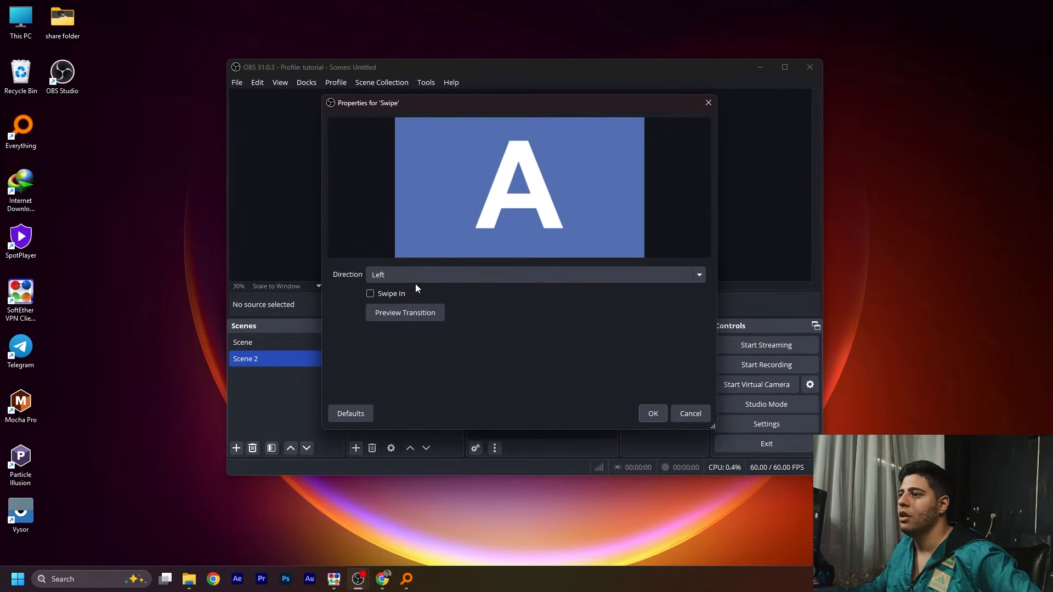
- Set the swipe direction to Up and preview it, first without and again with Swipe In enabled
{"action": "left_click", "coordinate": [390, 274]}
{"action": "left_click", "coordinate": [386, 312]}
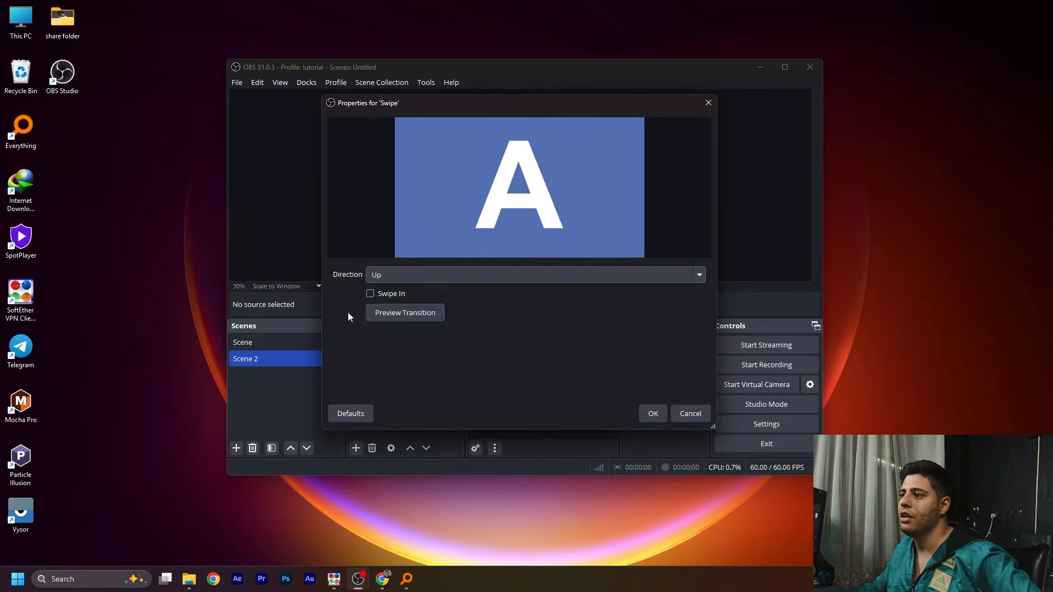
{"action": "left_click", "coordinate": [393, 317]}
{"action": "left_click", "coordinate": [384, 296]}
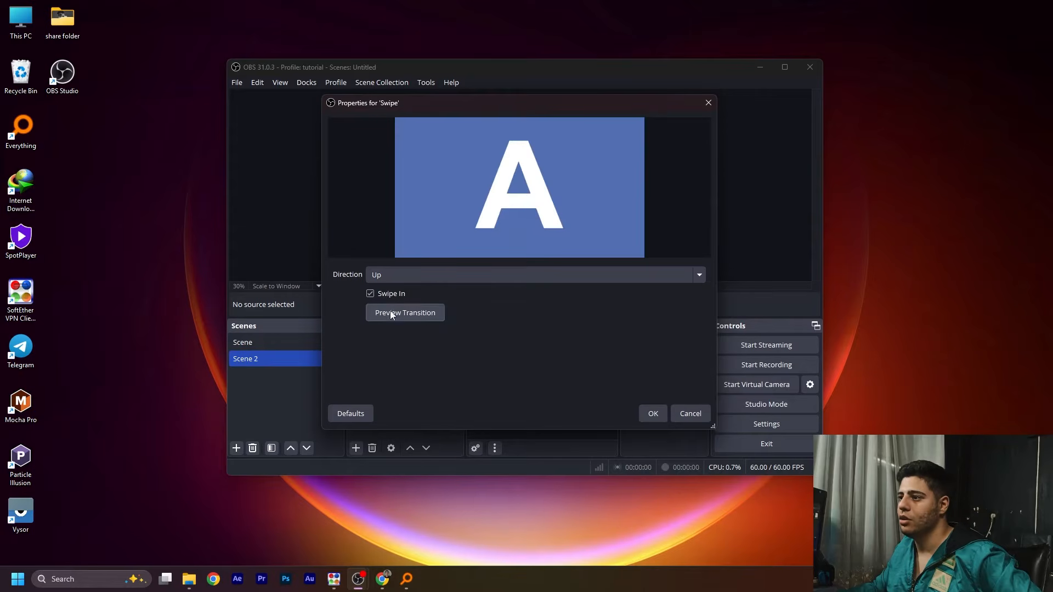
{"action": "left_click", "coordinate": [396, 315]}
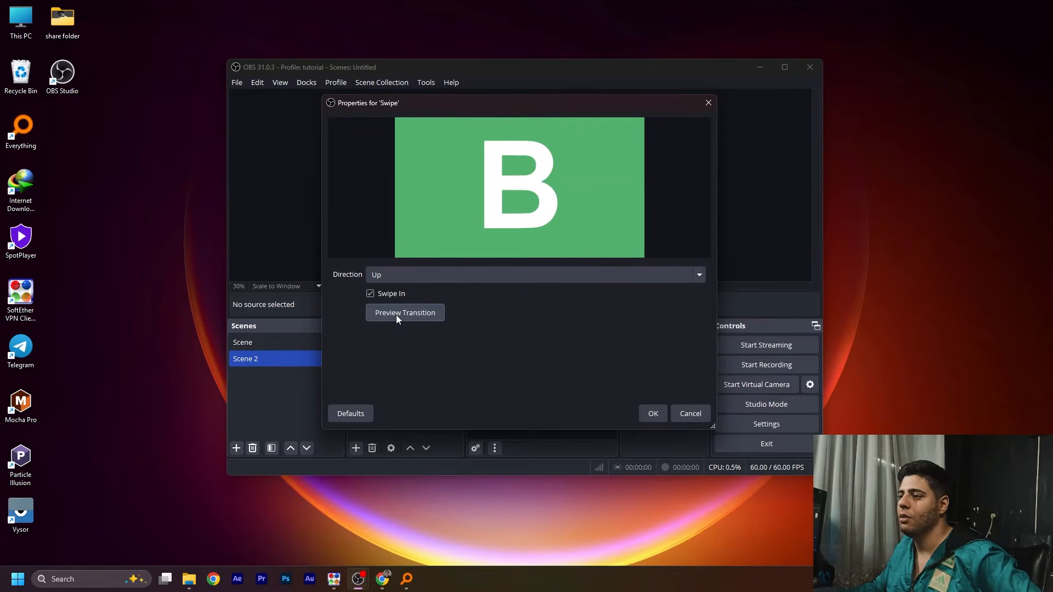
- Set the swipe direction to Right, preview the transition and accept the Swipe properties
{"action": "left_click", "coordinate": [388, 280]}
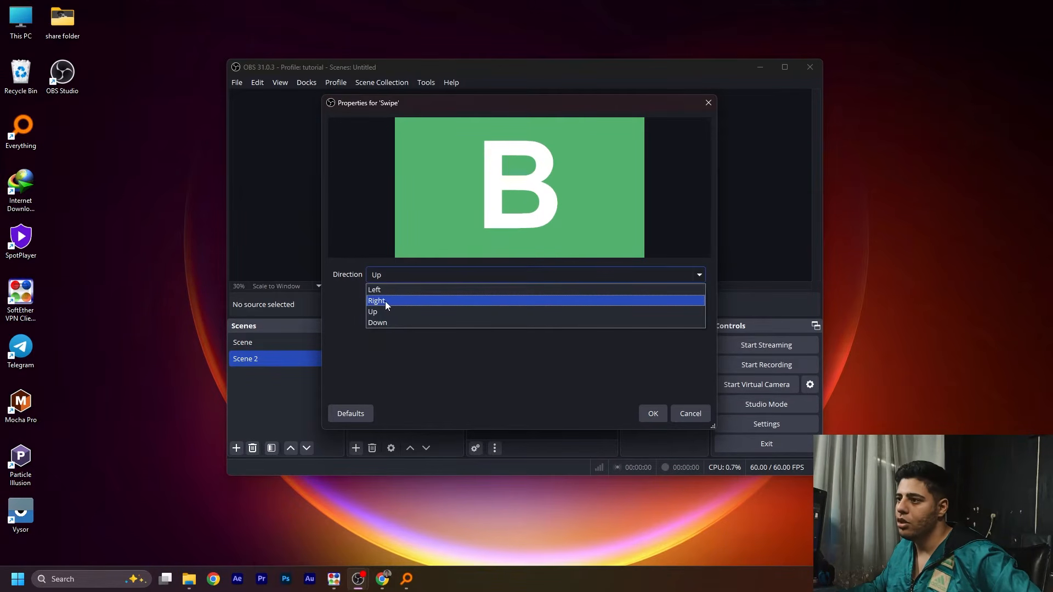
{"action": "left_click", "coordinate": [386, 301]}
{"action": "left_click", "coordinate": [398, 311]}
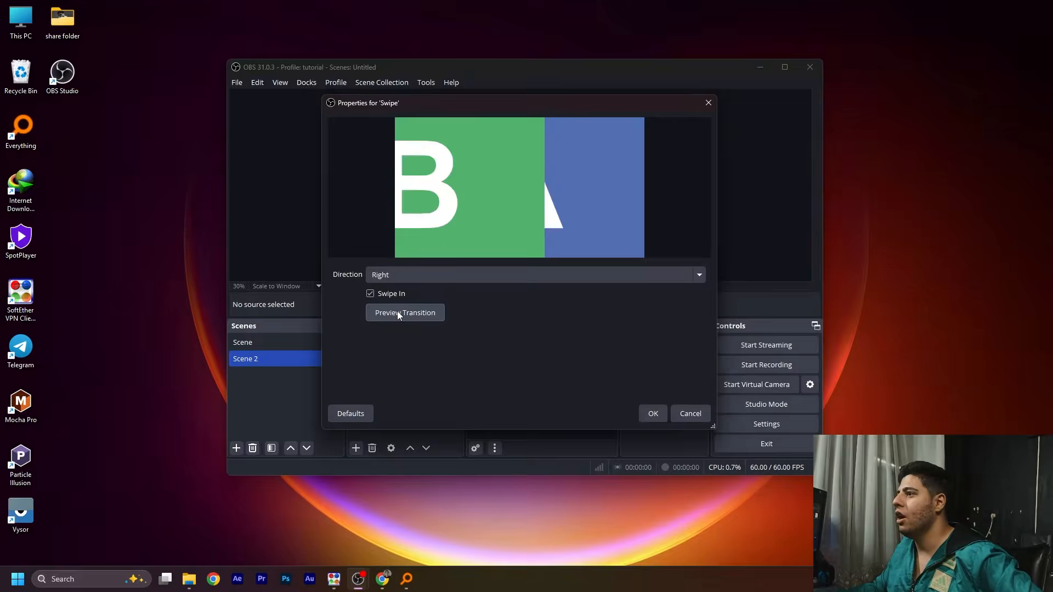
{"action": "left_click", "coordinate": [652, 414]}
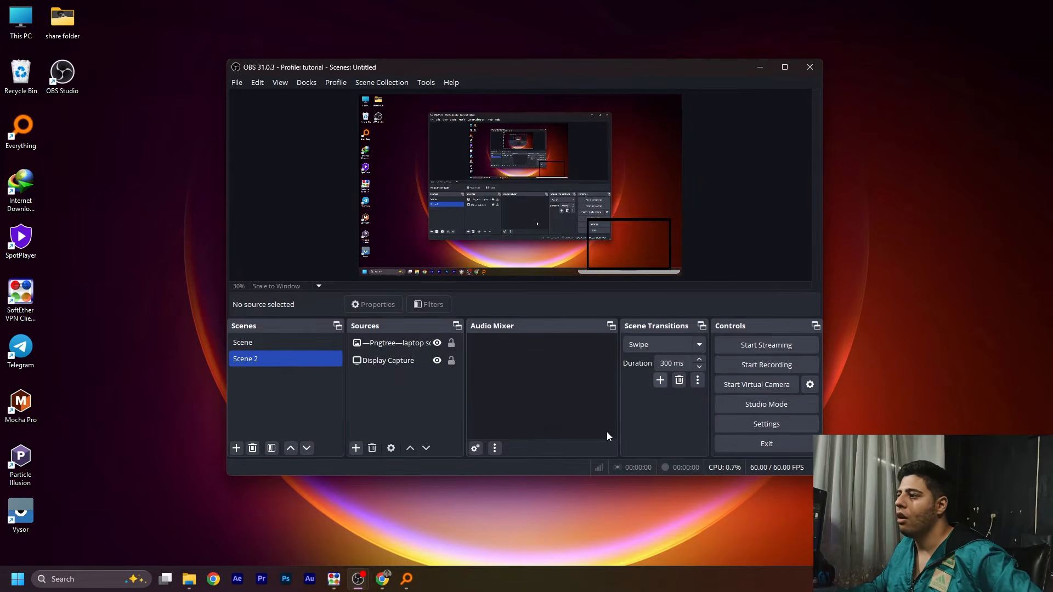
- Test the Swipe transition by switching back and forth between Scene and Scene 2, ending on Scene
{"action": "left_click", "coordinate": [265, 342]}
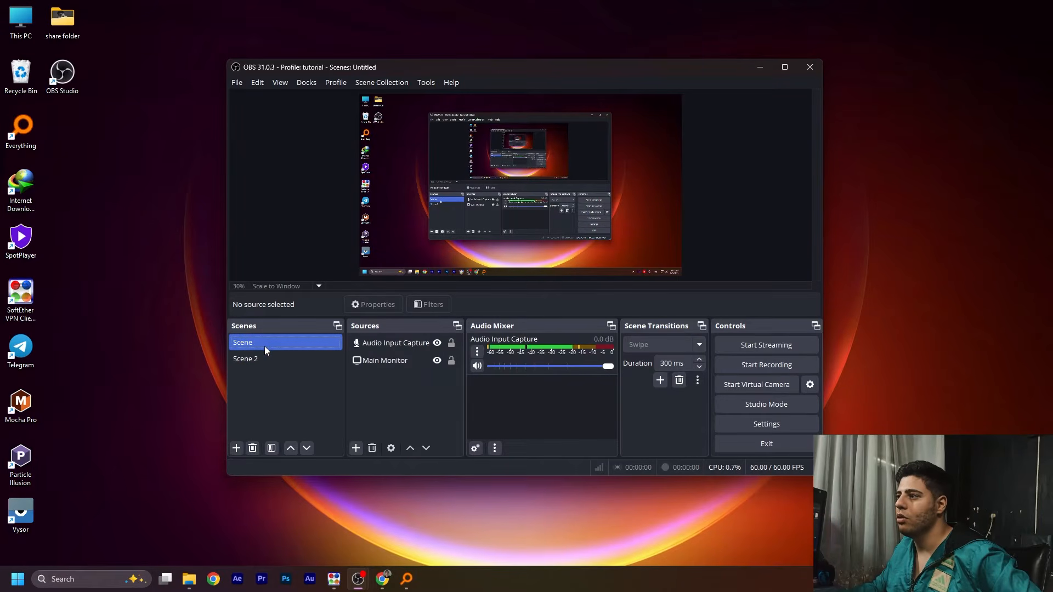
{"action": "left_click", "coordinate": [271, 344]}
{"action": "left_click", "coordinate": [268, 359]}
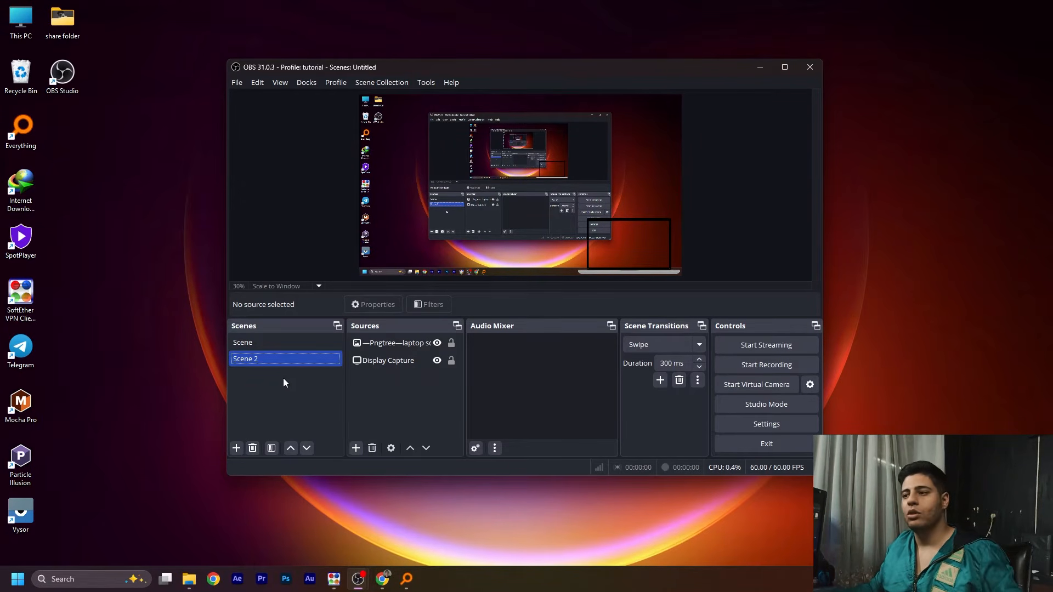
{"action": "left_click", "coordinate": [267, 346]}
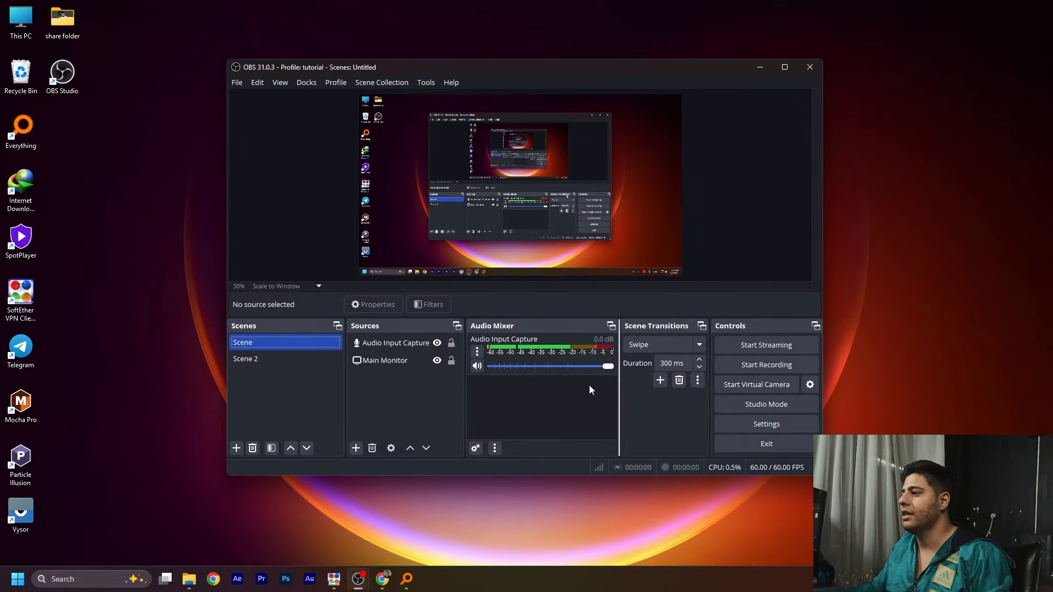
{"action": "left_click", "coordinate": [277, 359]}
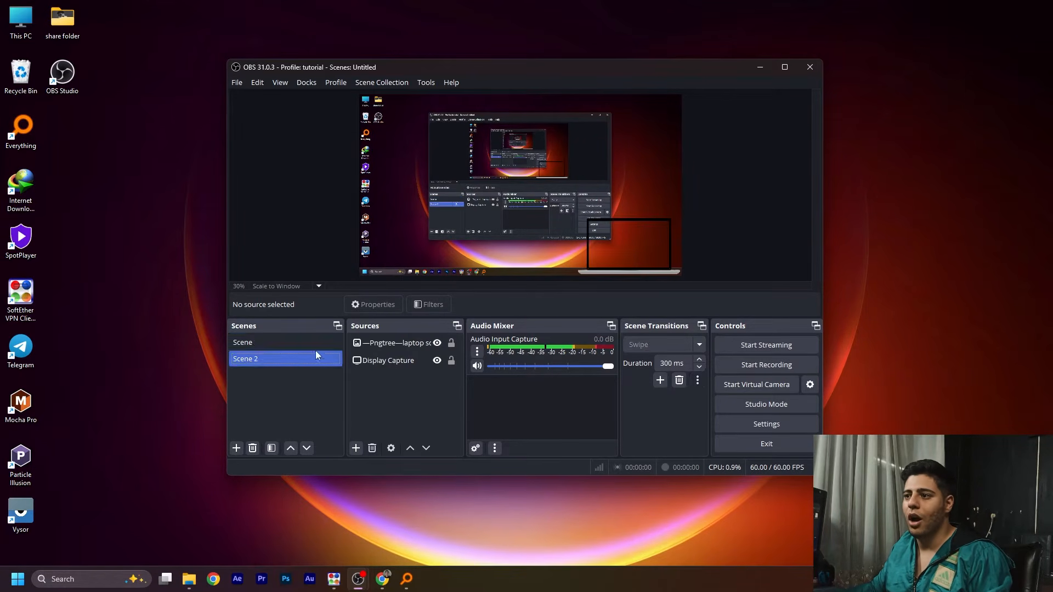
{"action": "left_click", "coordinate": [278, 341]}
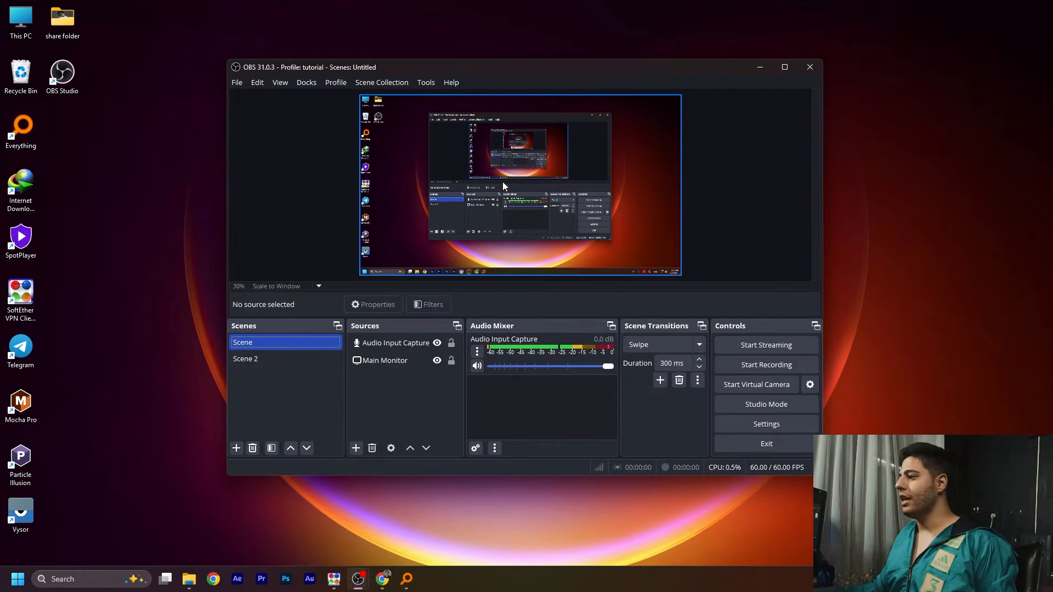
- Turn on Studio Mode and return the window to its restored size after briefly maximizing it
{"action": "left_click", "coordinate": [744, 409]}
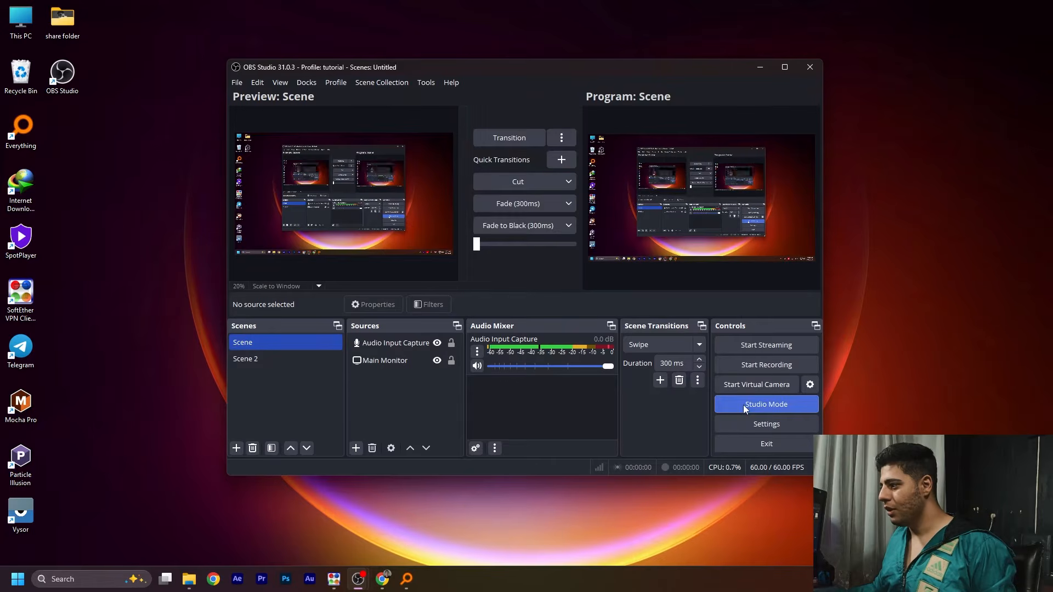
{"action": "left_click", "coordinate": [784, 67]}
{"action": "left_click_drag", "start_coordinate": [530, 6], "coordinate": [522, 73]}
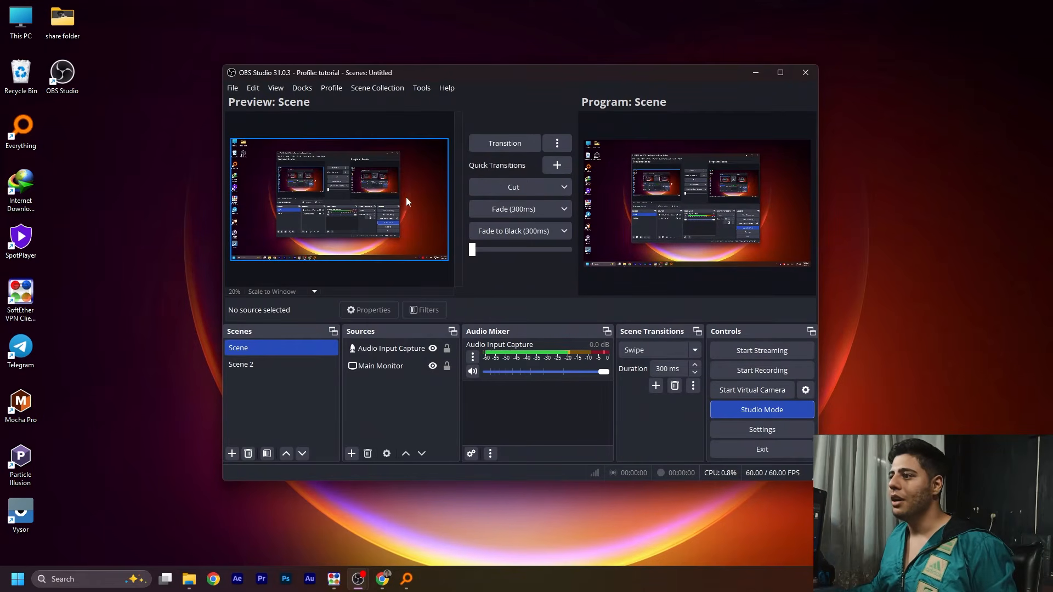
- Shrink Main Monitor in the preview to about 617 px short of the canvas width and 348 px short of its height, and transition it to the program
{"action": "left_click", "coordinate": [376, 229]}
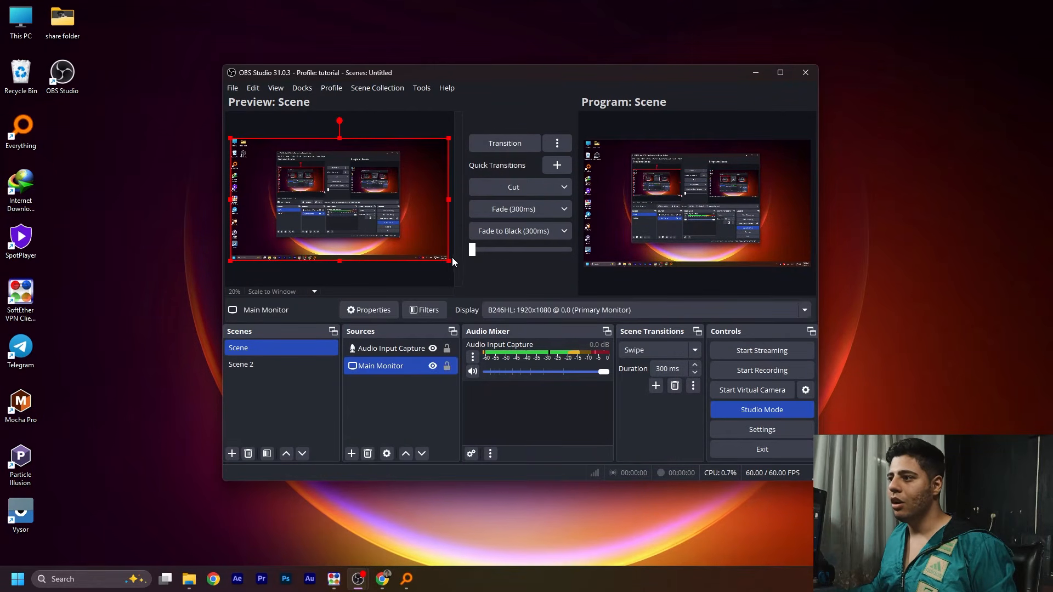
{"action": "left_click_drag", "start_coordinate": [451, 264], "coordinate": [373, 221]}
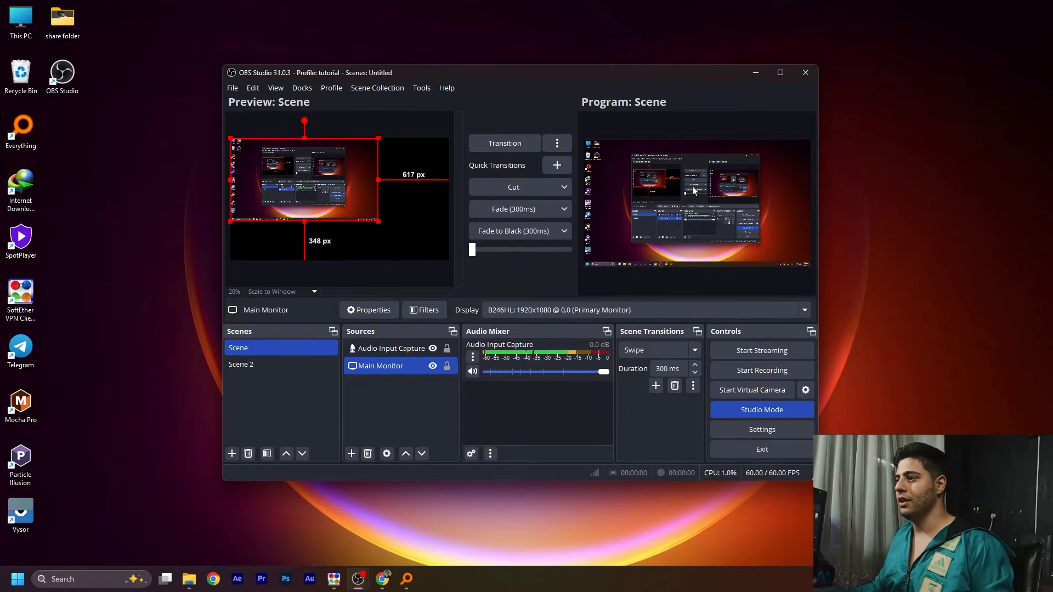
{"action": "left_click", "coordinate": [483, 147]}
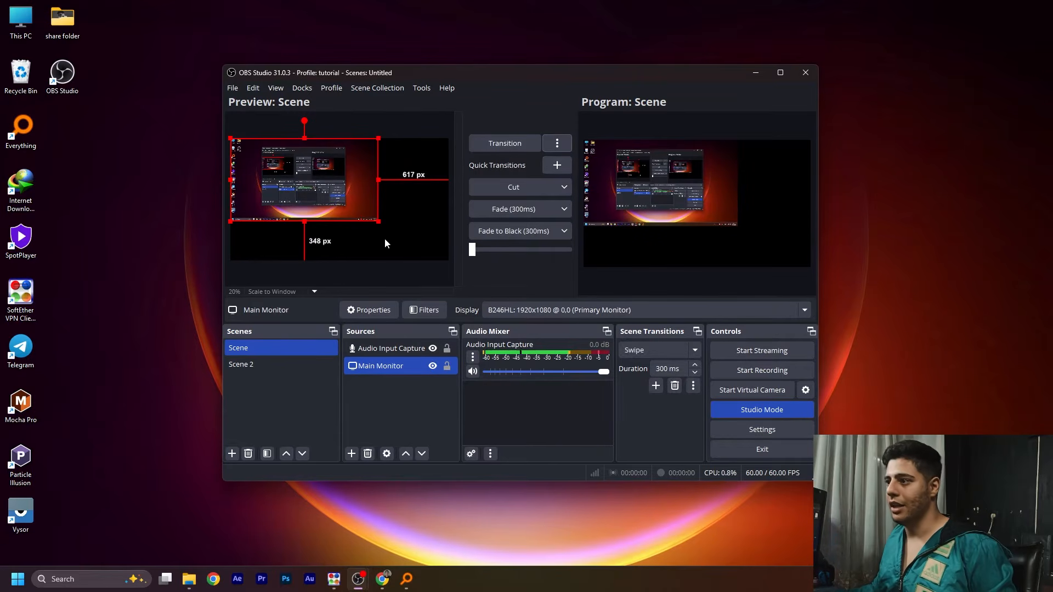
- Test the Cut and Fade quick transitions with Main Monitor at full canvas size, and Fade with it shrunk to about 727 px short of the canvas width
{"action": "left_click_drag", "start_coordinate": [379, 222], "coordinate": [433, 267]}
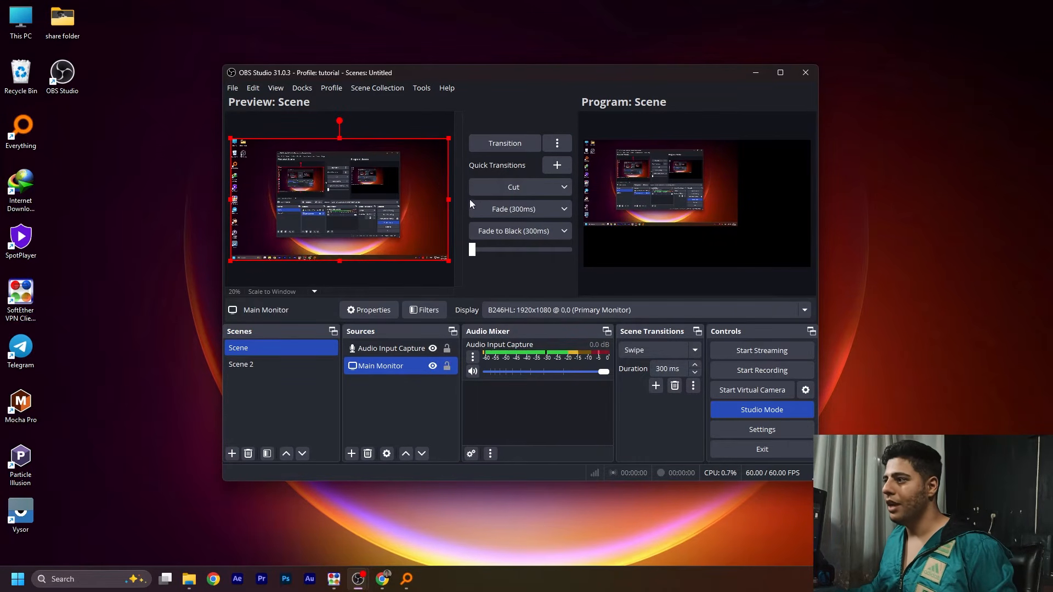
{"action": "left_click", "coordinate": [509, 188]}
{"action": "left_click", "coordinate": [506, 206]}
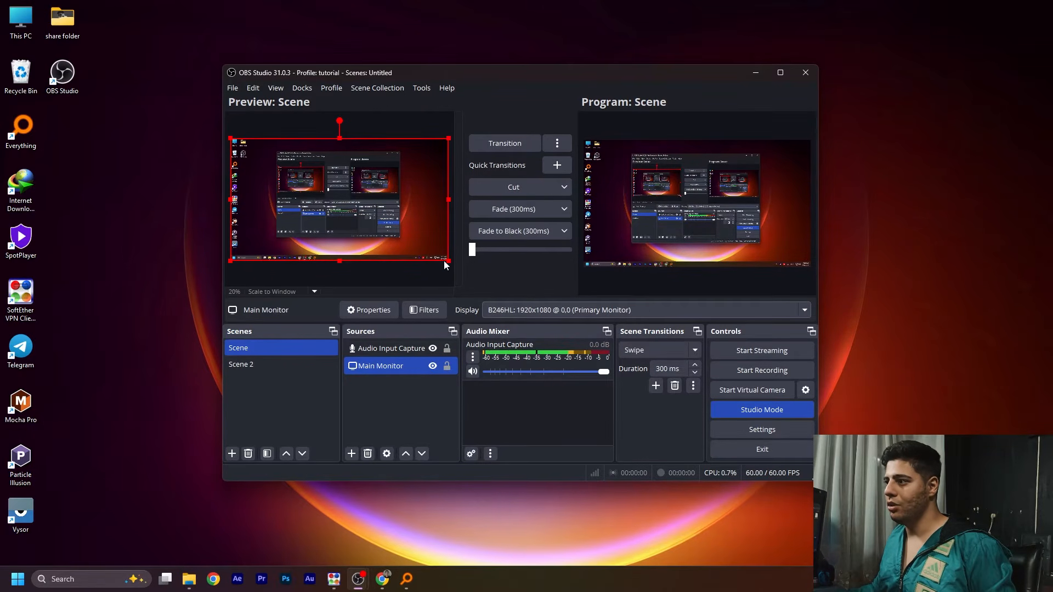
{"action": "left_click_drag", "start_coordinate": [449, 261], "coordinate": [366, 214]}
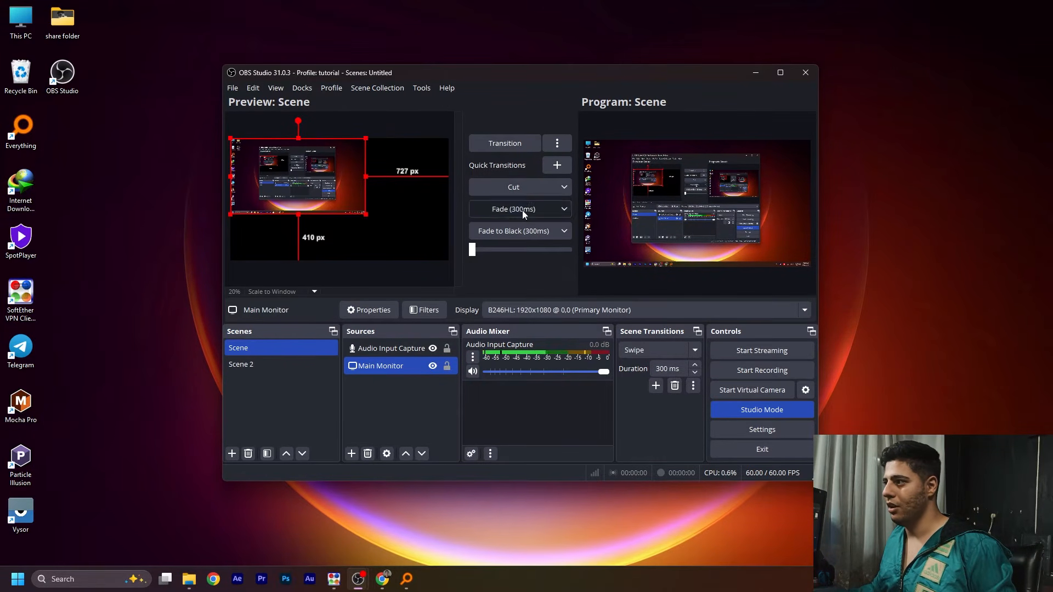
{"action": "left_click", "coordinate": [522, 210]}
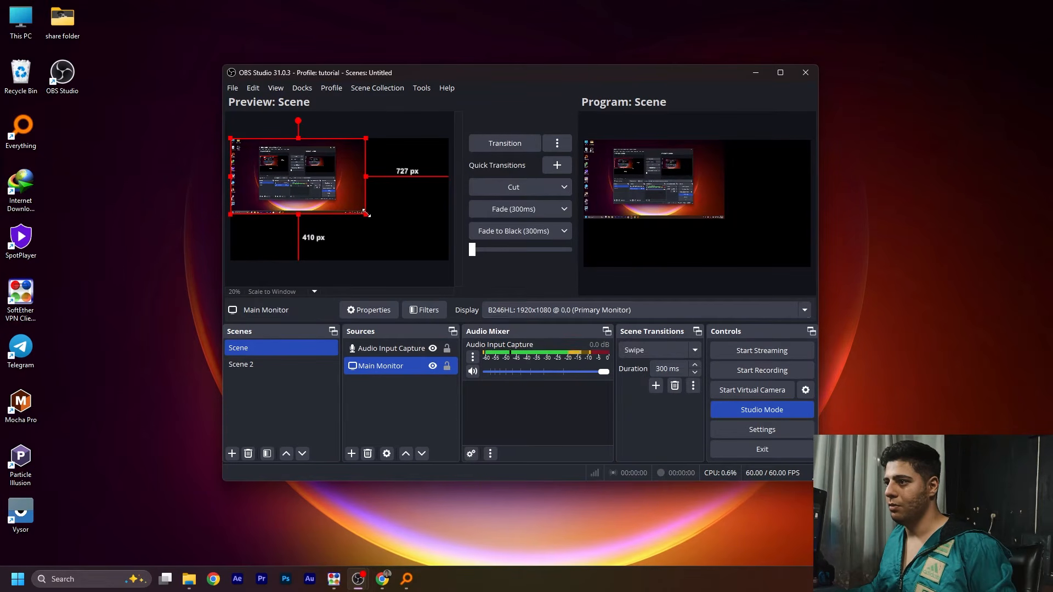
- Enlarge Main Monitor to the full canvas, and toggle Fade to Black on and off, shrinking the source to about 529 px short of the canvas width in between
{"action": "left_click_drag", "start_coordinate": [367, 215], "coordinate": [449, 262]}
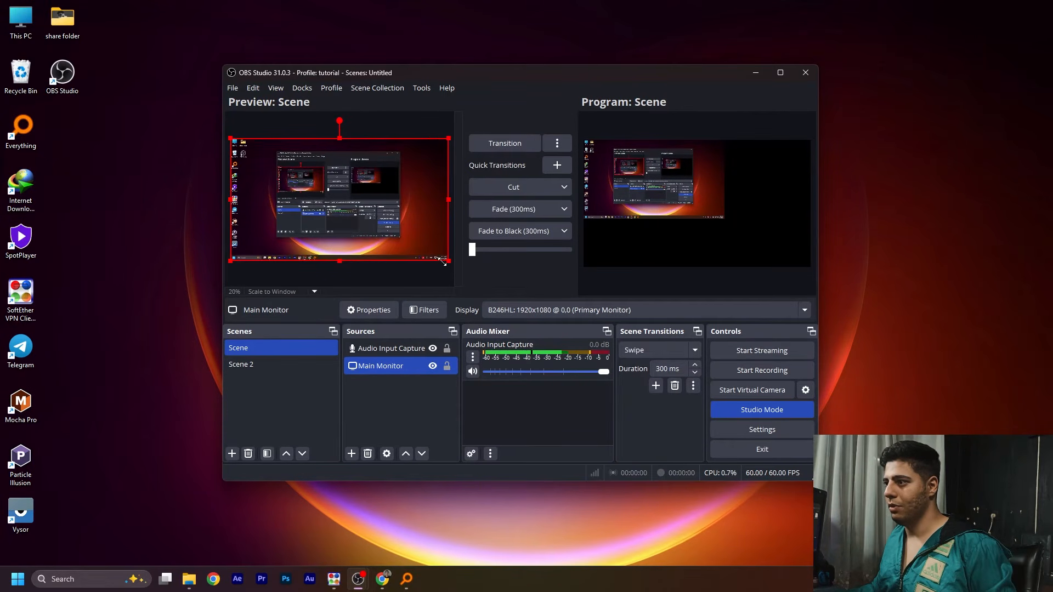
{"action": "left_click", "coordinate": [509, 233]}
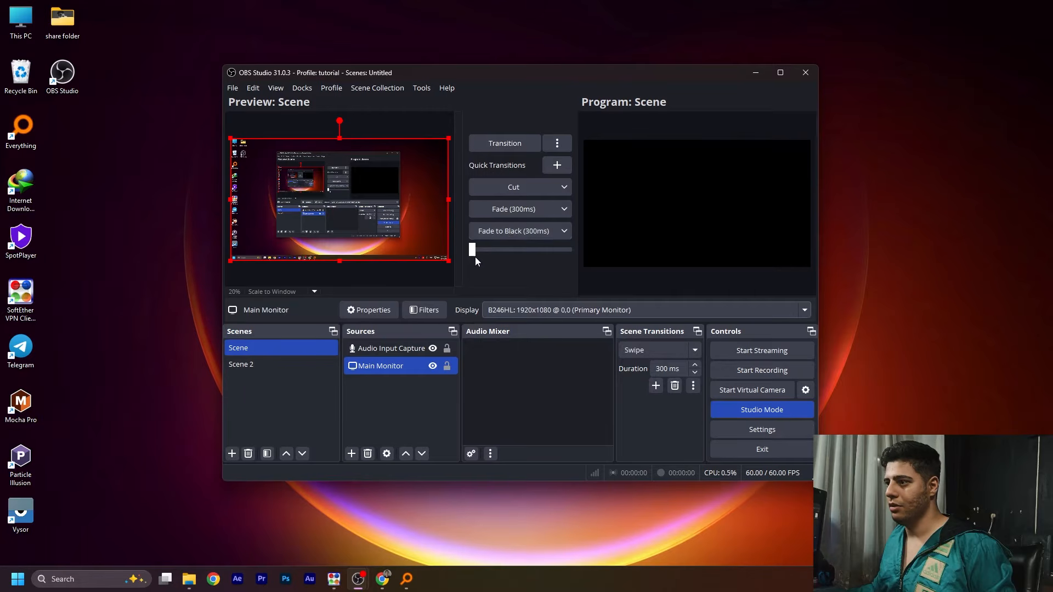
{"action": "left_click_drag", "start_coordinate": [448, 262], "coordinate": [389, 227]}
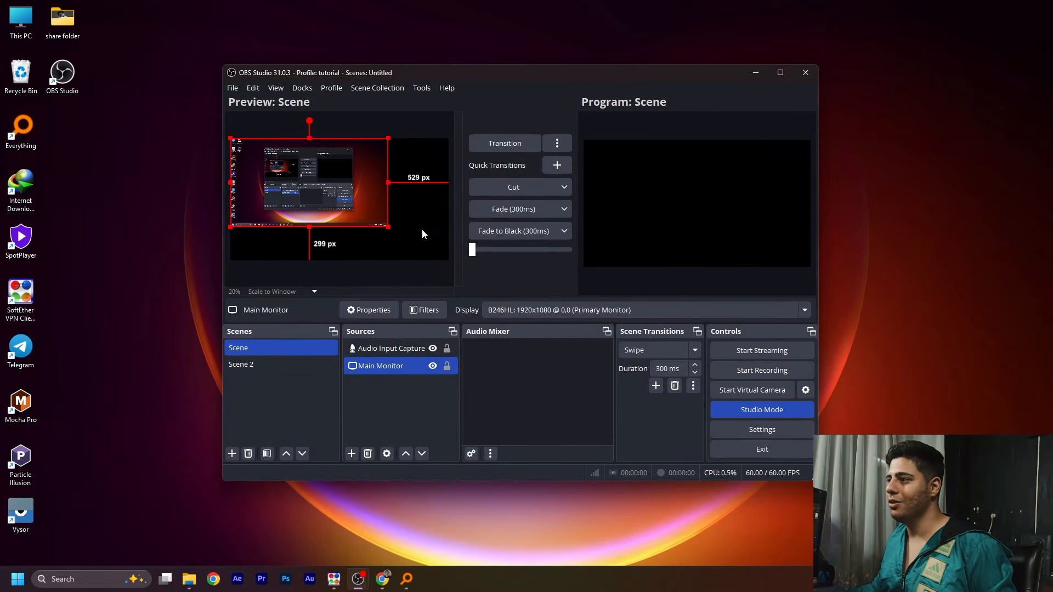
{"action": "left_click", "coordinate": [480, 231]}
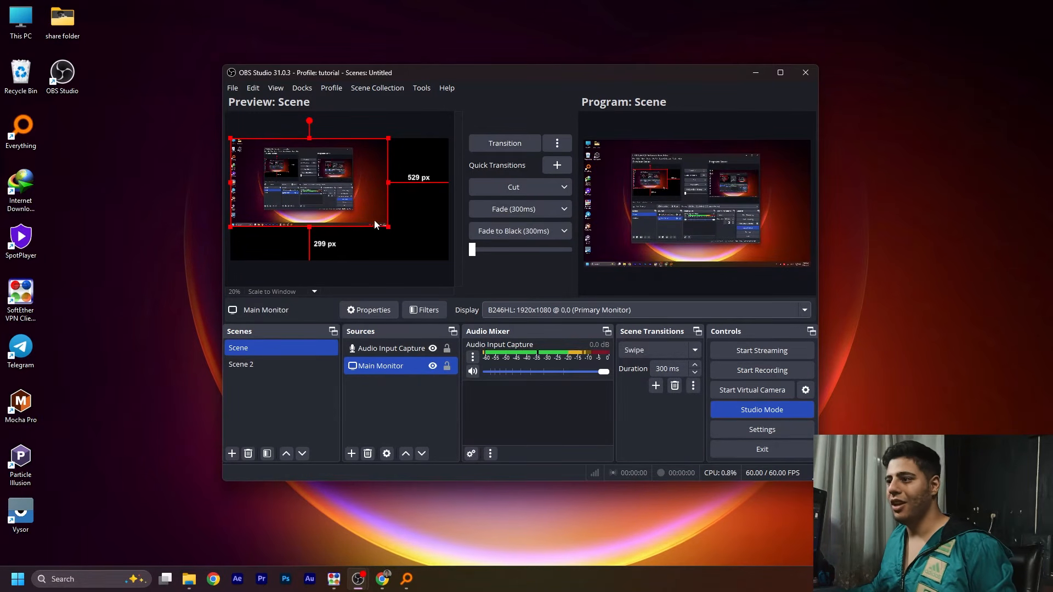
- Restore Main Monitor to the full canvas and toggle the Fade to Black quick transition on and off twice
{"action": "left_click_drag", "start_coordinate": [388, 229], "coordinate": [448, 262]}
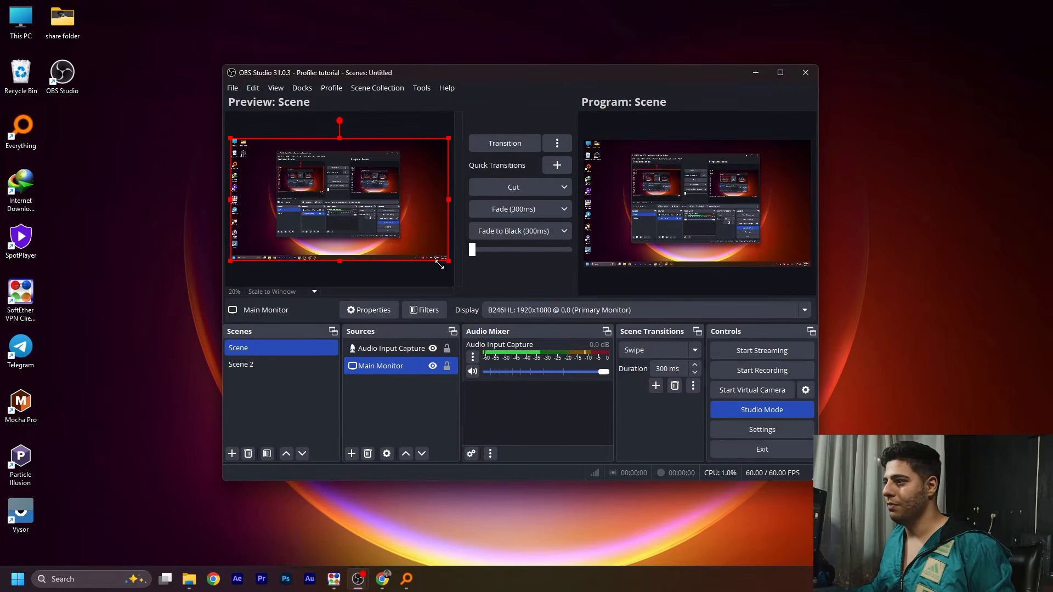
{"action": "left_click", "coordinate": [517, 231]}
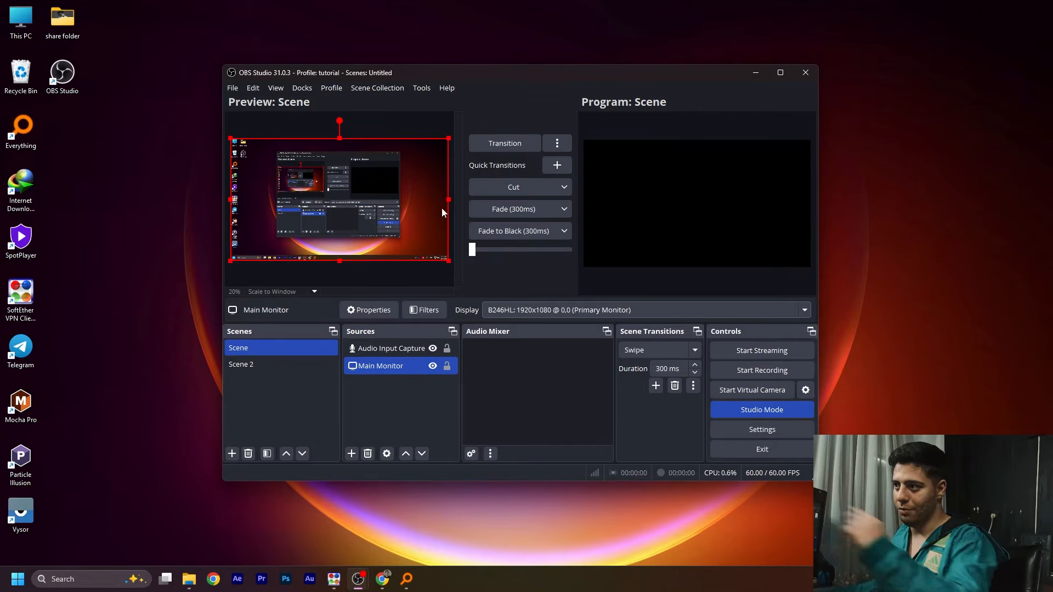
{"action": "left_click", "coordinate": [518, 230]}
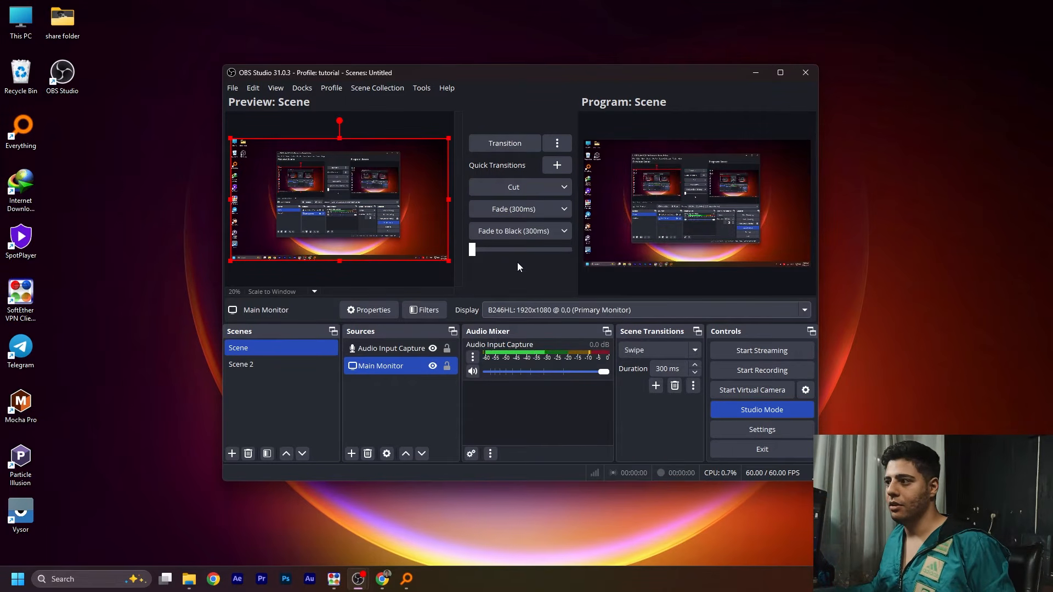
{"action": "left_click", "coordinate": [509, 230]}
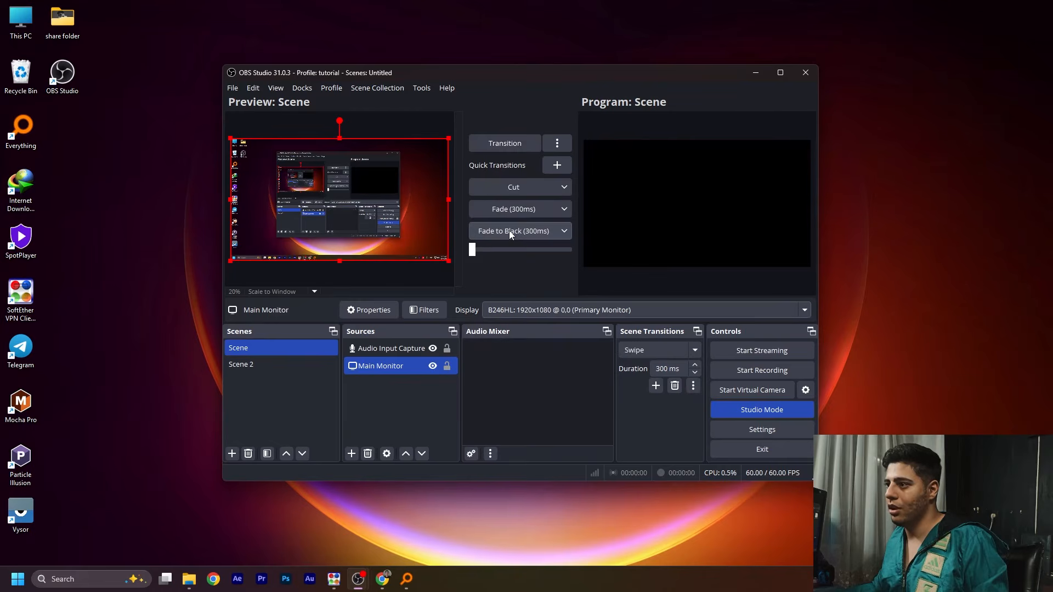
{"action": "left_click", "coordinate": [497, 231]}
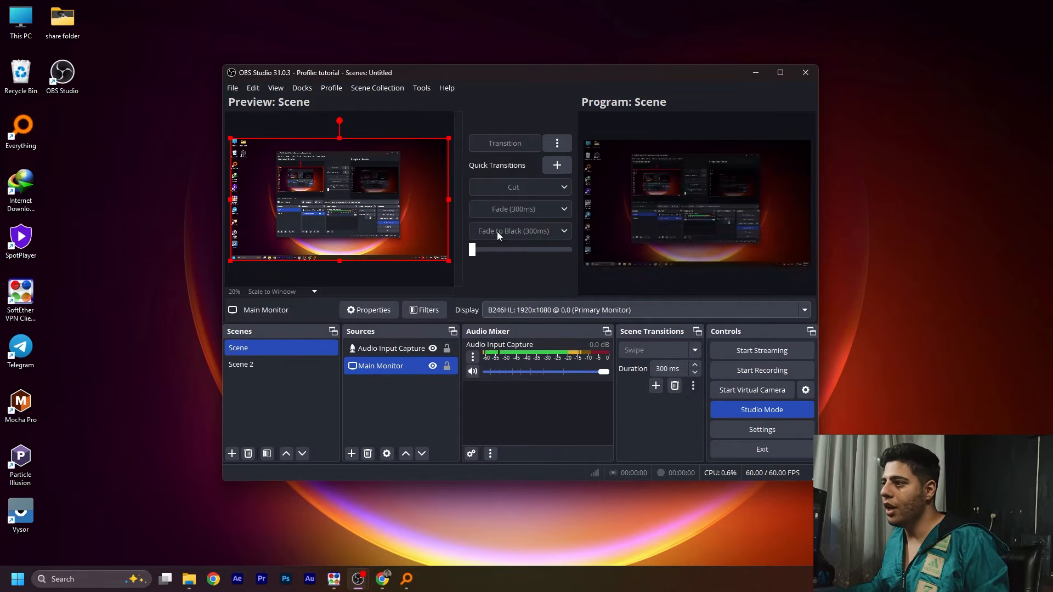
- Examine the Fade to Black quick transition's options, including its duration, and close them without changes
{"action": "left_click", "coordinate": [565, 233]}
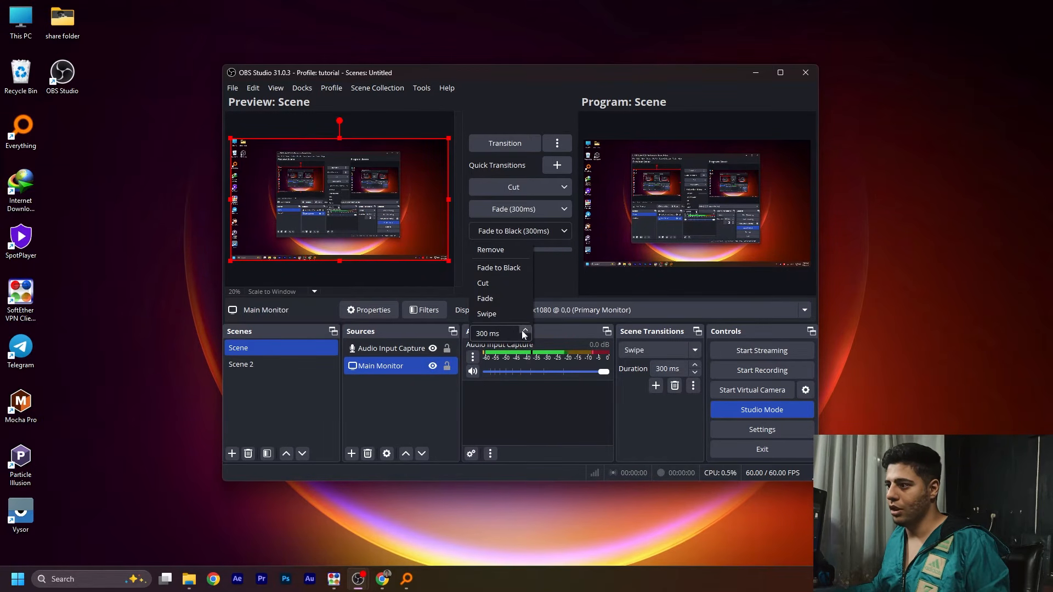
{"action": "left_click_drag", "start_coordinate": [505, 333], "coordinate": [473, 334]}
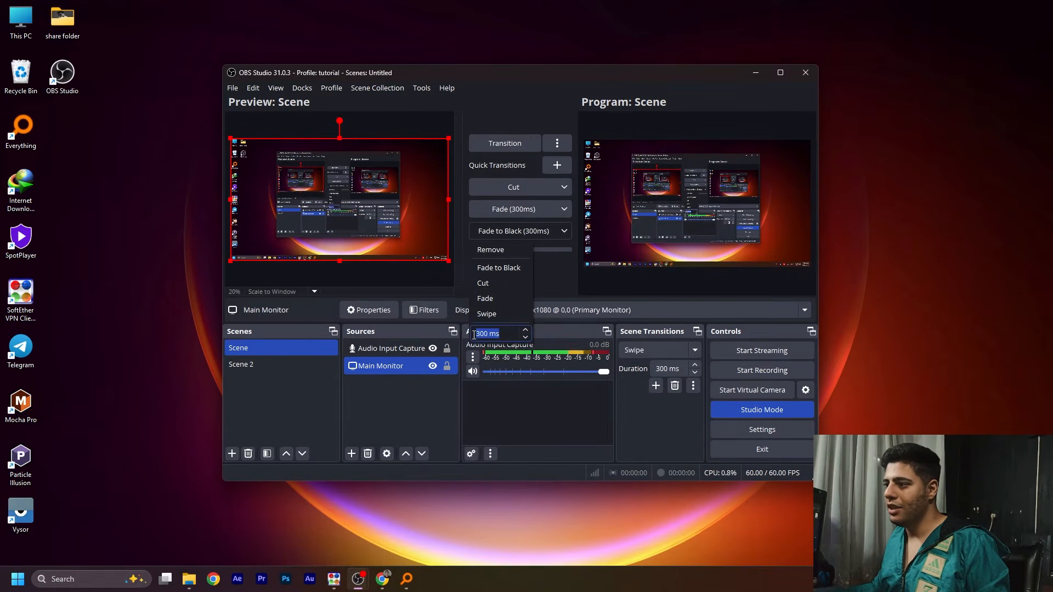
{"action": "left_click", "coordinate": [508, 333]}
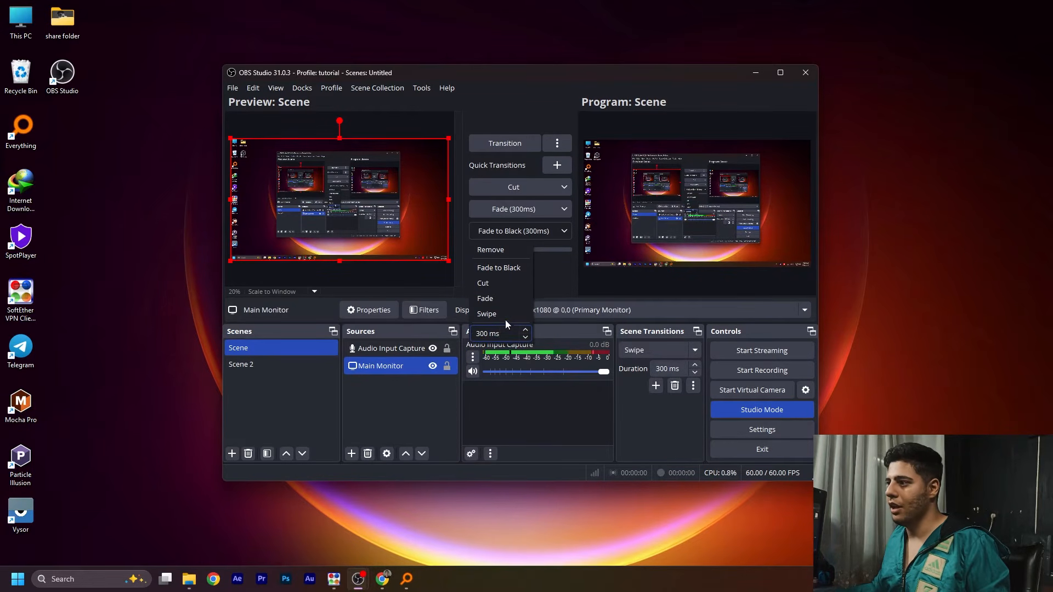
{"action": "left_click", "coordinate": [557, 272]}
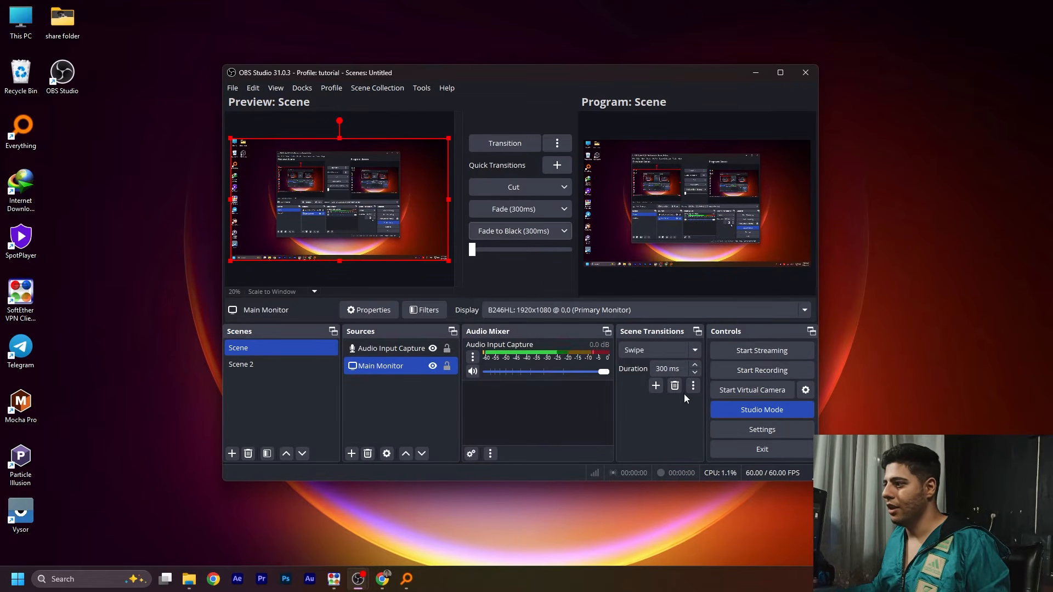
- Examine the transition types that can be added as scene transitions and as quick transitions, without adding any
{"action": "left_click", "coordinate": [650, 387]}
{"action": "left_click", "coordinate": [643, 411]}
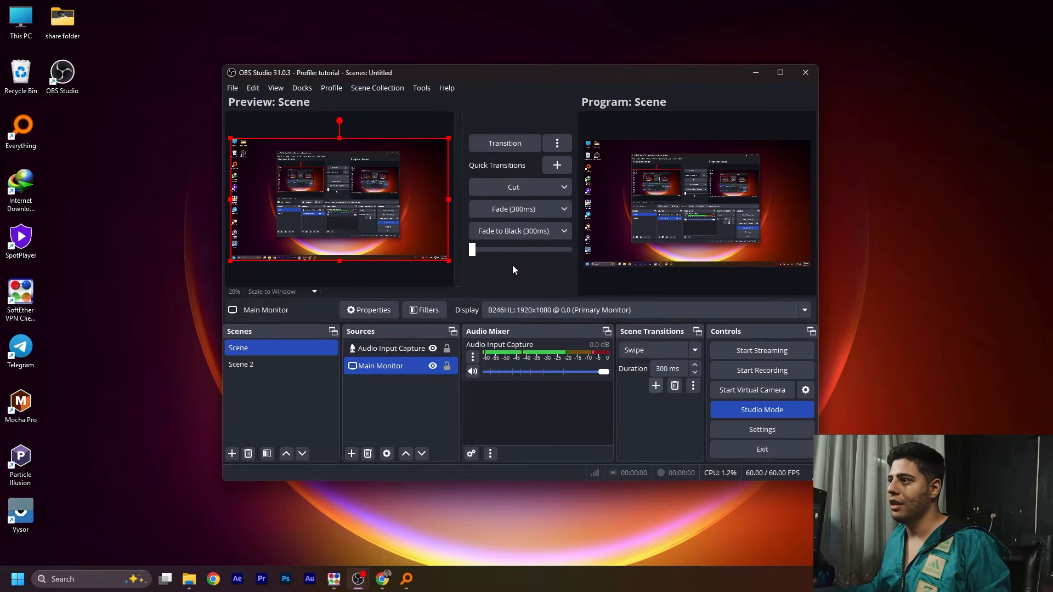
{"action": "left_click", "coordinate": [559, 165]}
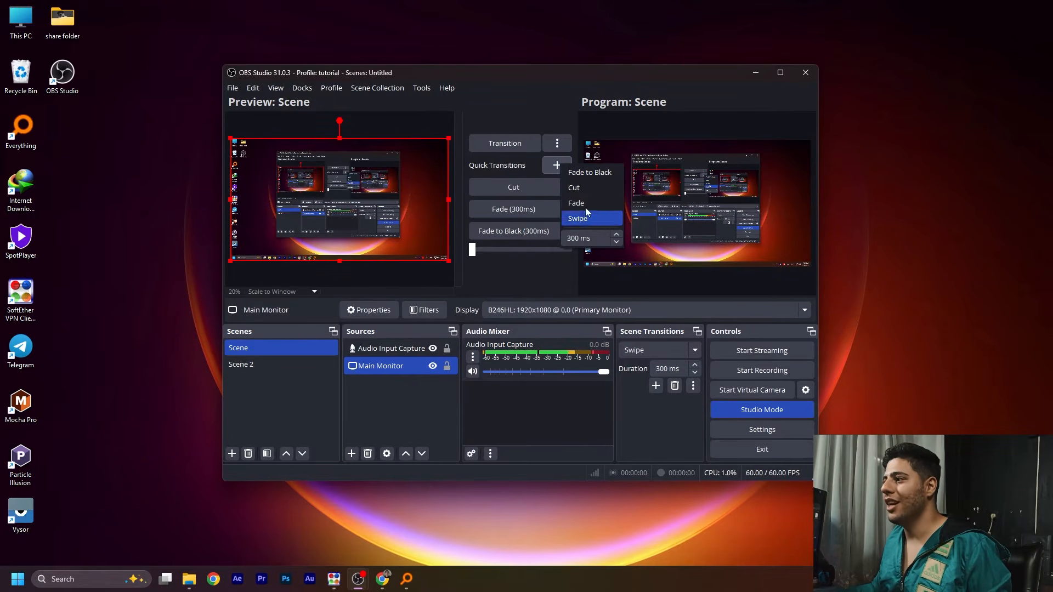
{"action": "left_click", "coordinate": [518, 171]}
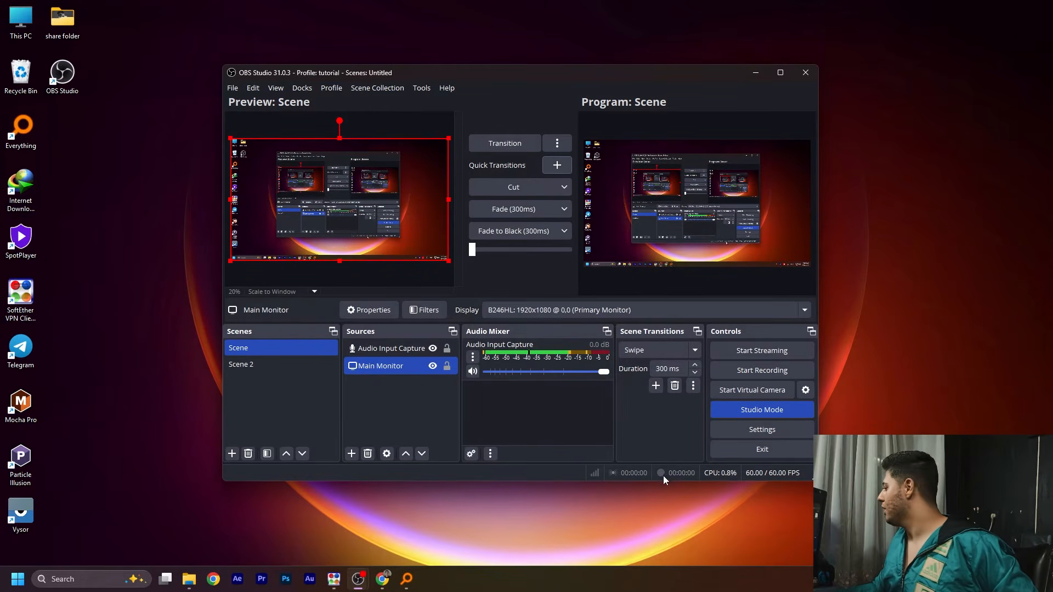
{"action": "left_click_drag", "start_coordinate": [630, 591], "coordinate": [520, 87]}
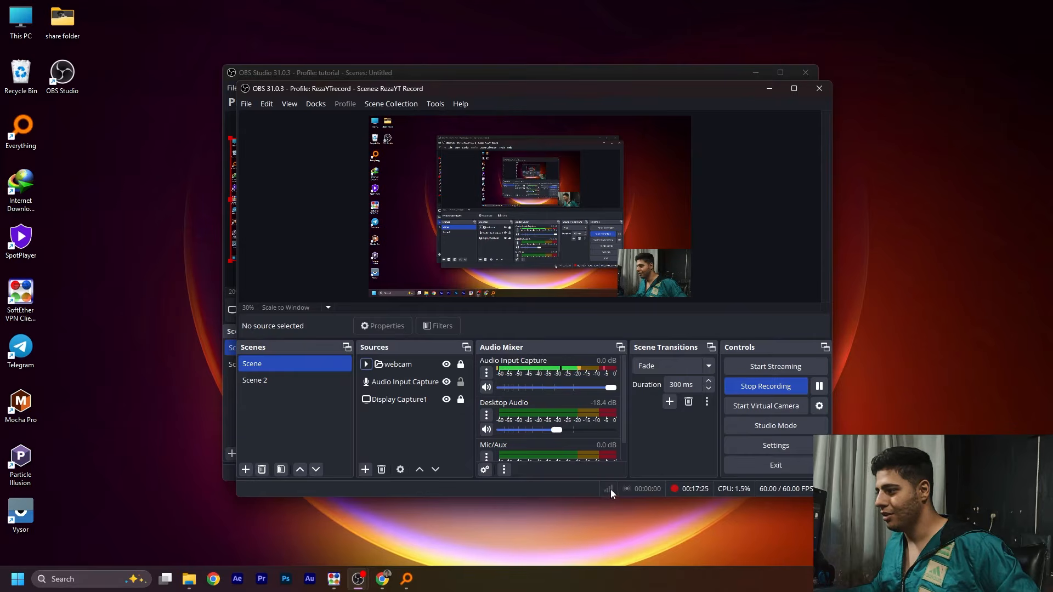
{"action": "left_click_drag", "start_coordinate": [611, 90], "coordinate": [612, 93]}
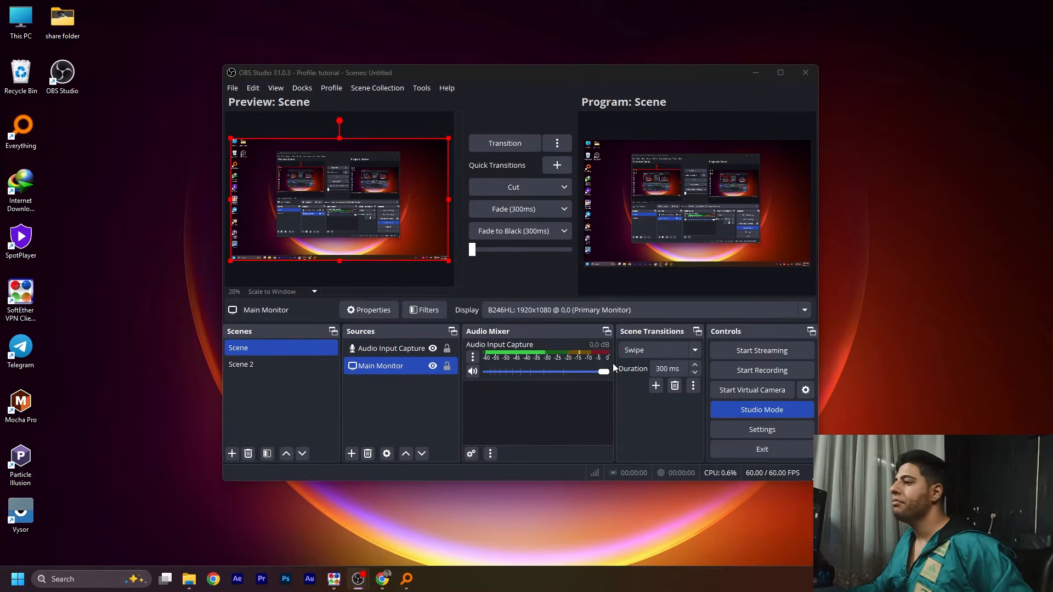
- Turn off Studio Mode and open the program's settings
{"action": "left_click", "coordinate": [228, 90]}
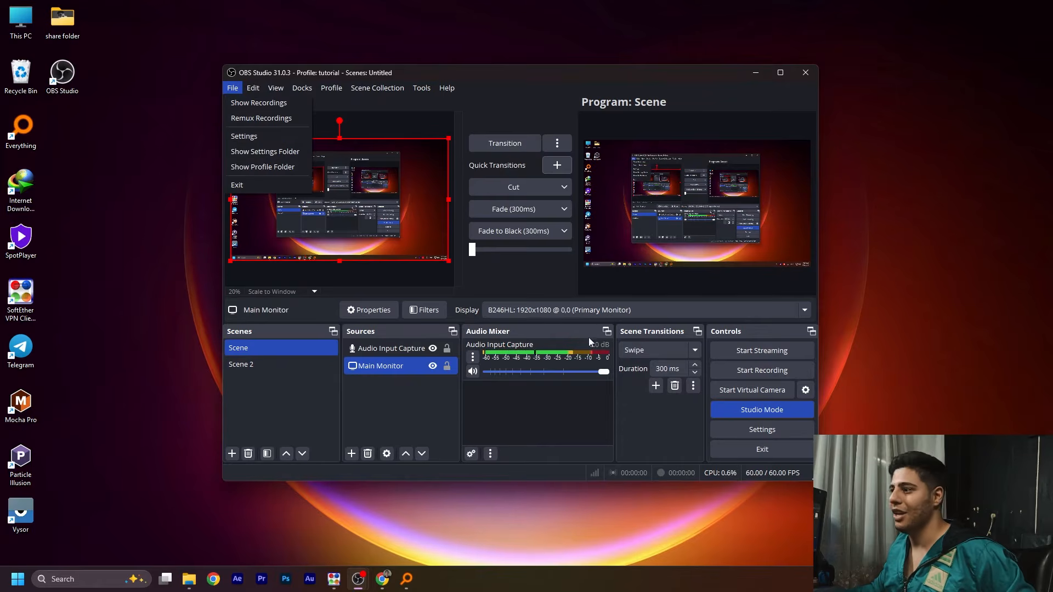
{"action": "left_click", "coordinate": [744, 409]}
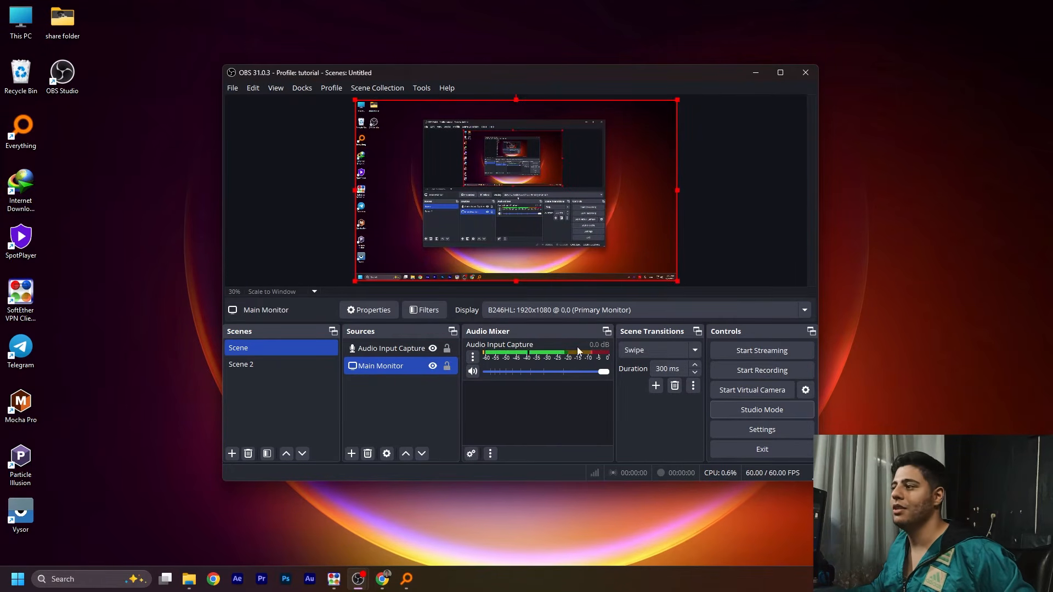
{"action": "left_click", "coordinate": [757, 429]}
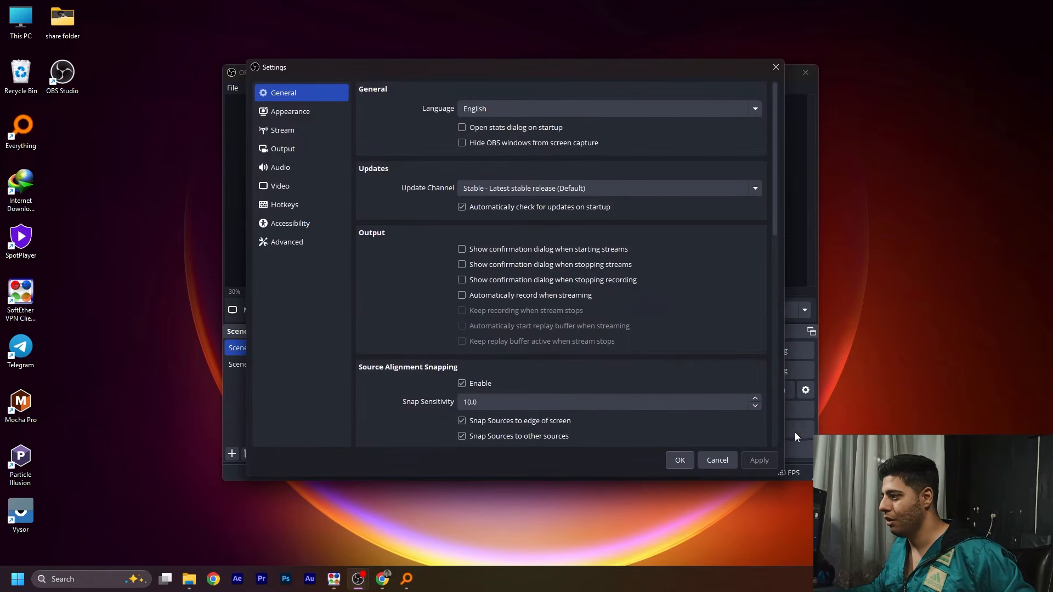
{"action": "left_click", "coordinate": [778, 72]}
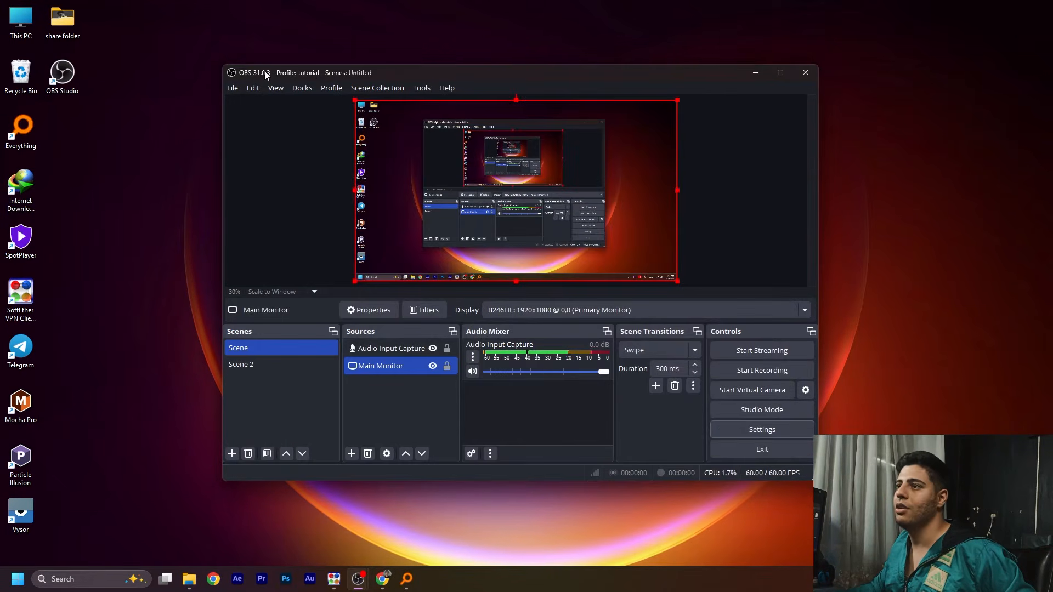
{"action": "left_click", "coordinate": [232, 87]}
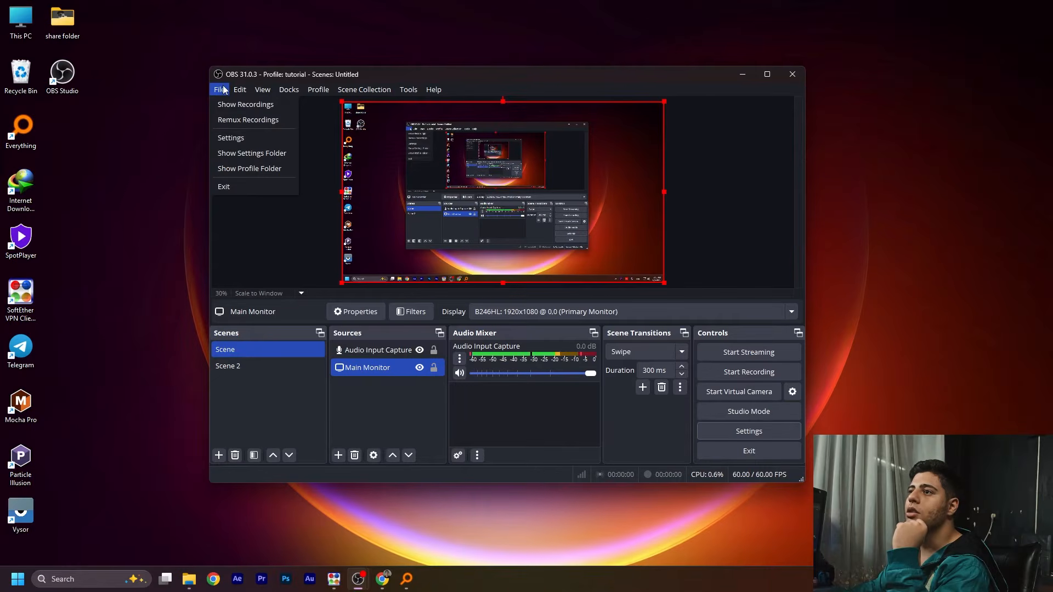
{"action": "left_click", "coordinate": [231, 139]}
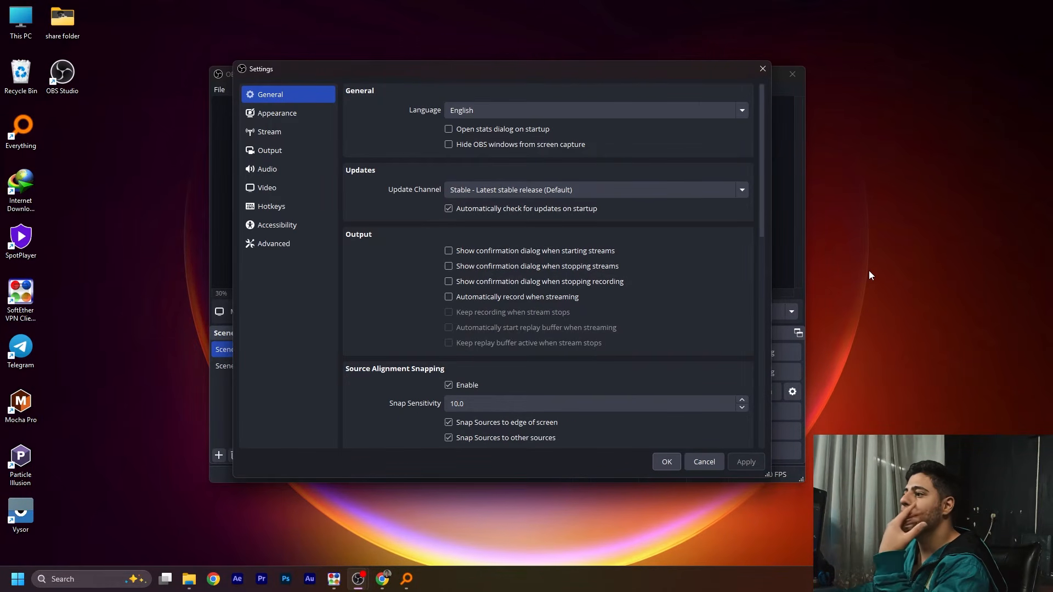
- Review the General settings, including source alignment snapping and projectors, and the Appearance settings for theme and style
{"action": "scroll", "coordinate": [518, 252], "scroll_direction": "down", "scroll_amount": 8}
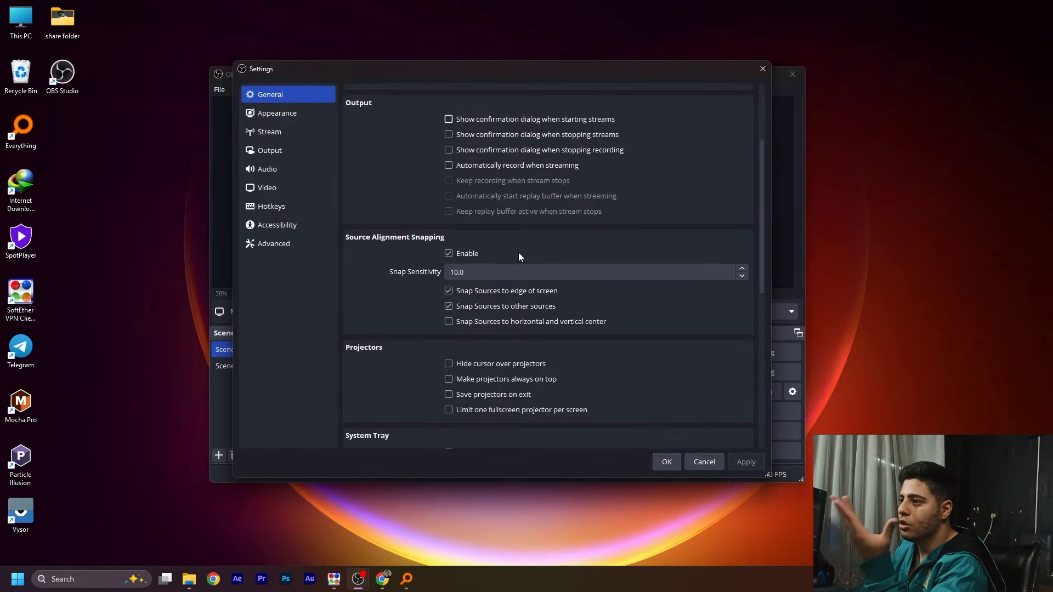
{"action": "scroll", "coordinate": [509, 257], "scroll_direction": "up", "scroll_amount": 8}
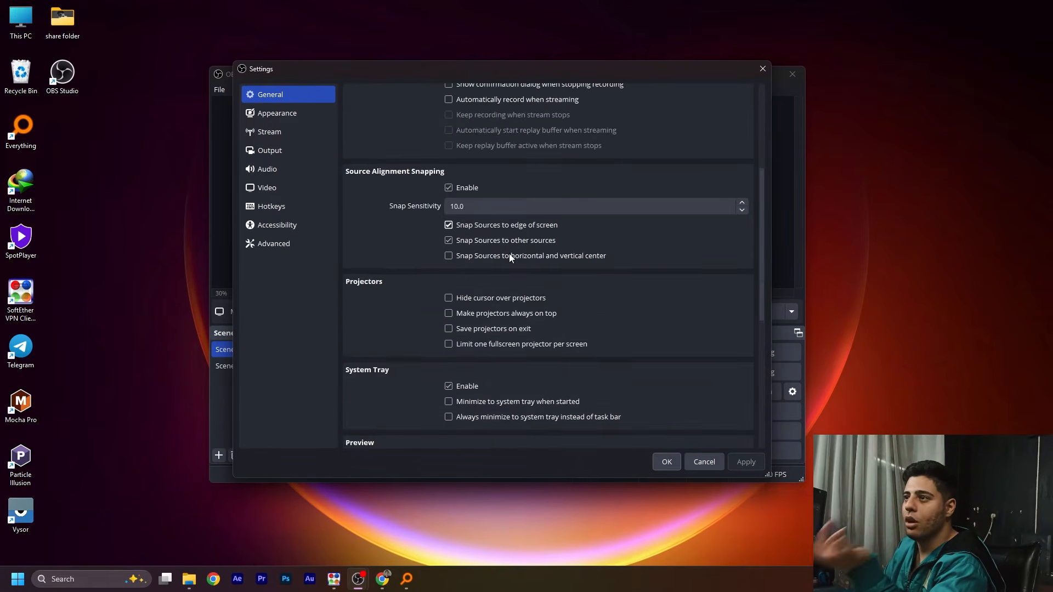
{"action": "left_click", "coordinate": [279, 113]}
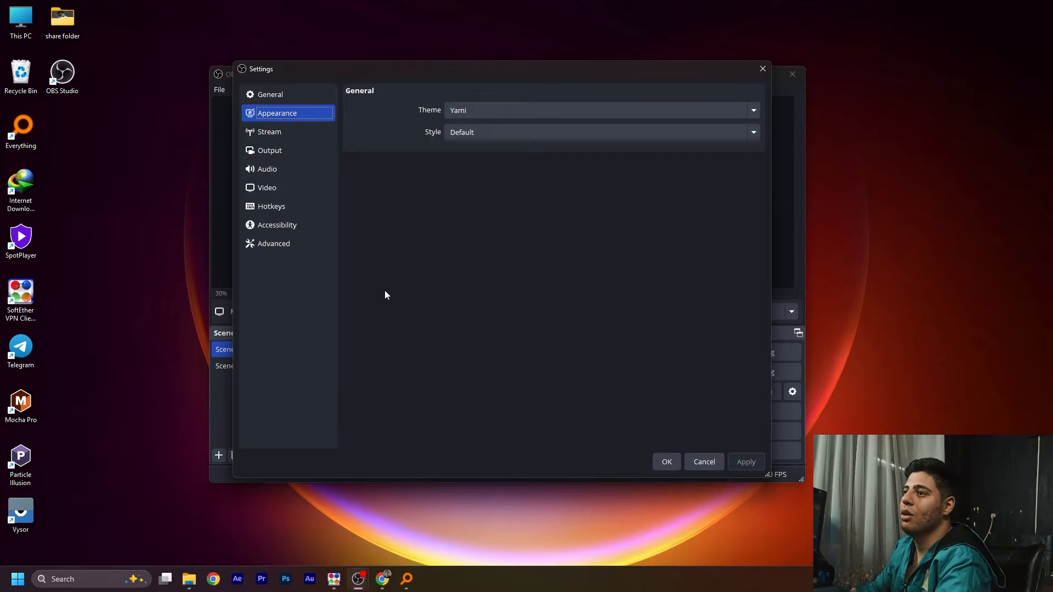
- Set the streaming service to Restream.io in the Stream settings
{"action": "left_click", "coordinate": [262, 133]}
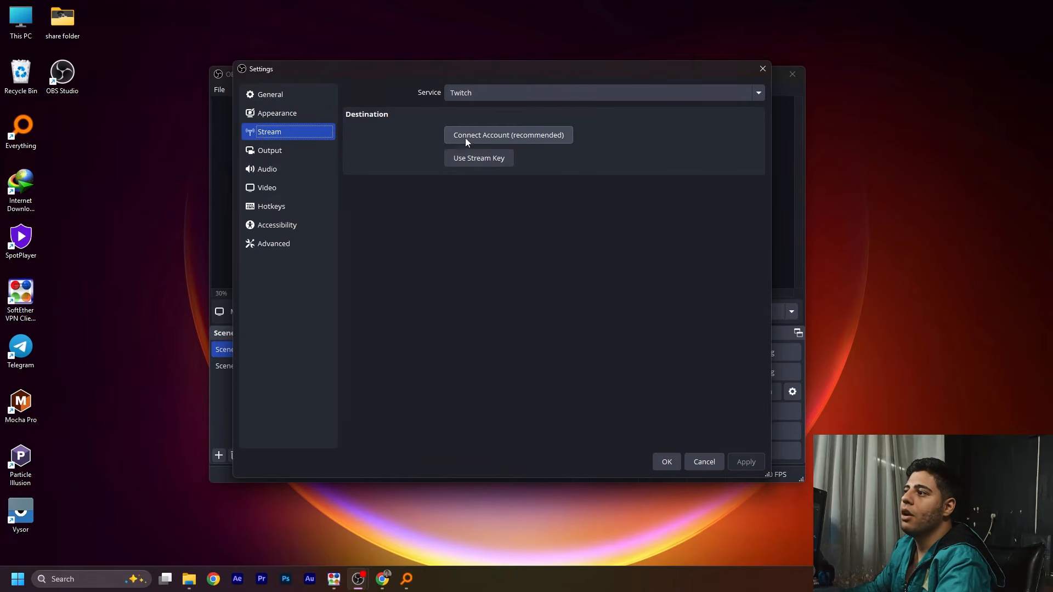
{"action": "left_click", "coordinate": [481, 93]}
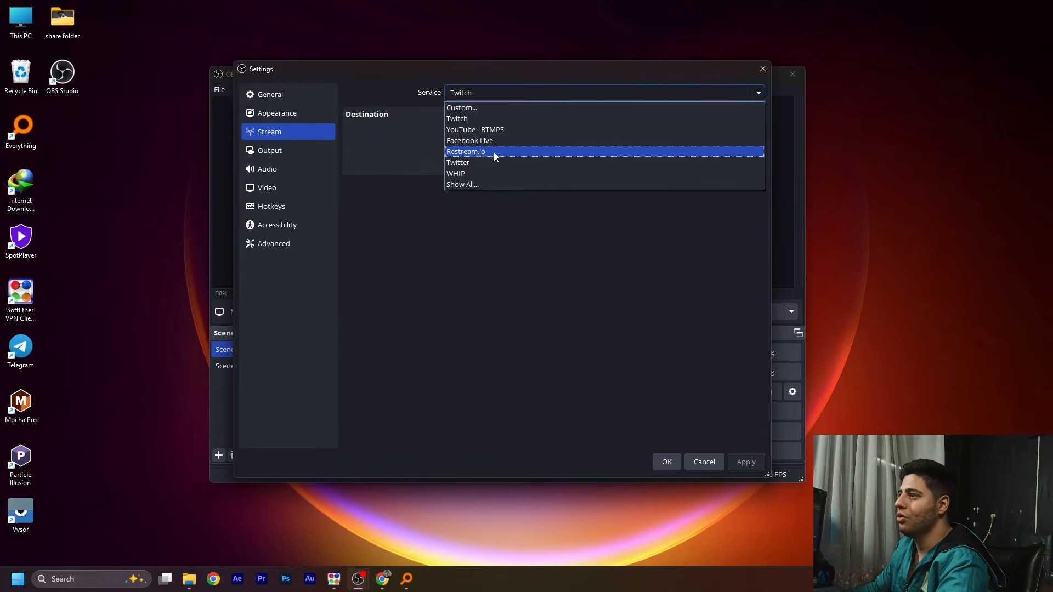
{"action": "left_click", "coordinate": [448, 150]}
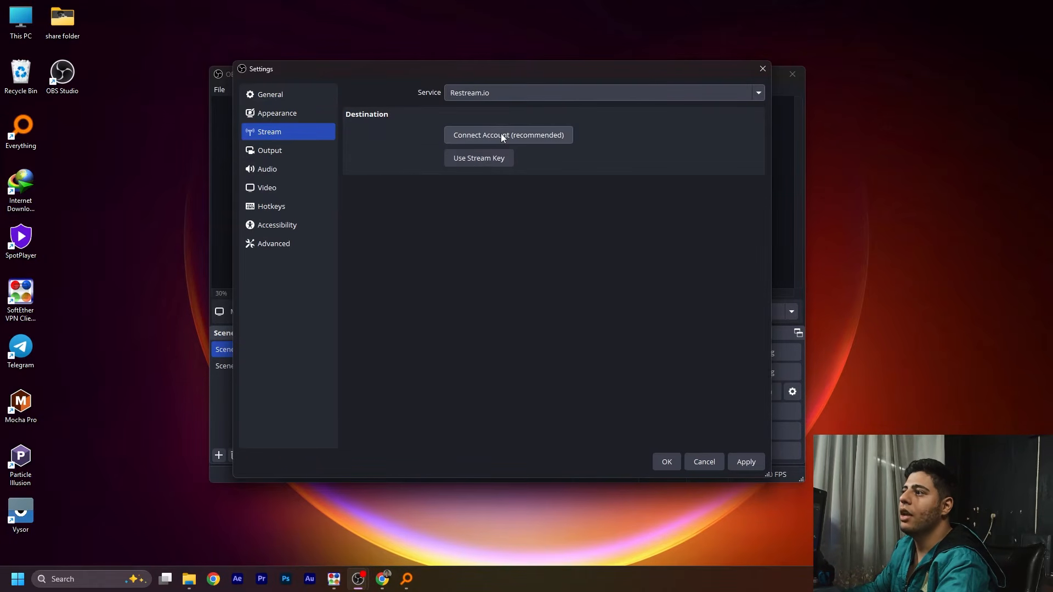
- Open the Output settings and view the Advanced output mode before returning to Simple
{"action": "left_click", "coordinate": [253, 157]}
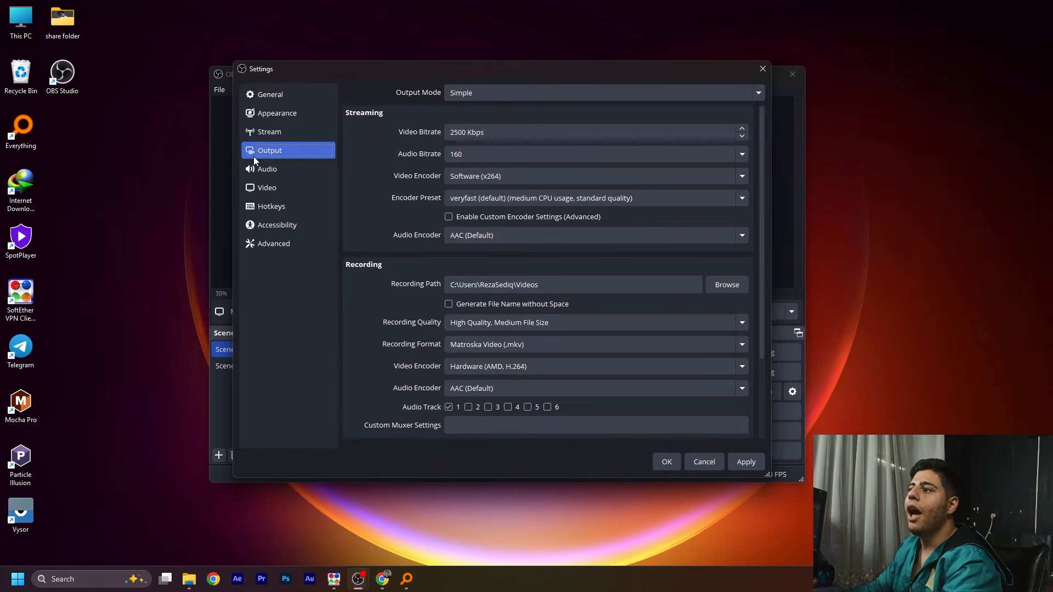
{"action": "left_click", "coordinate": [471, 93]}
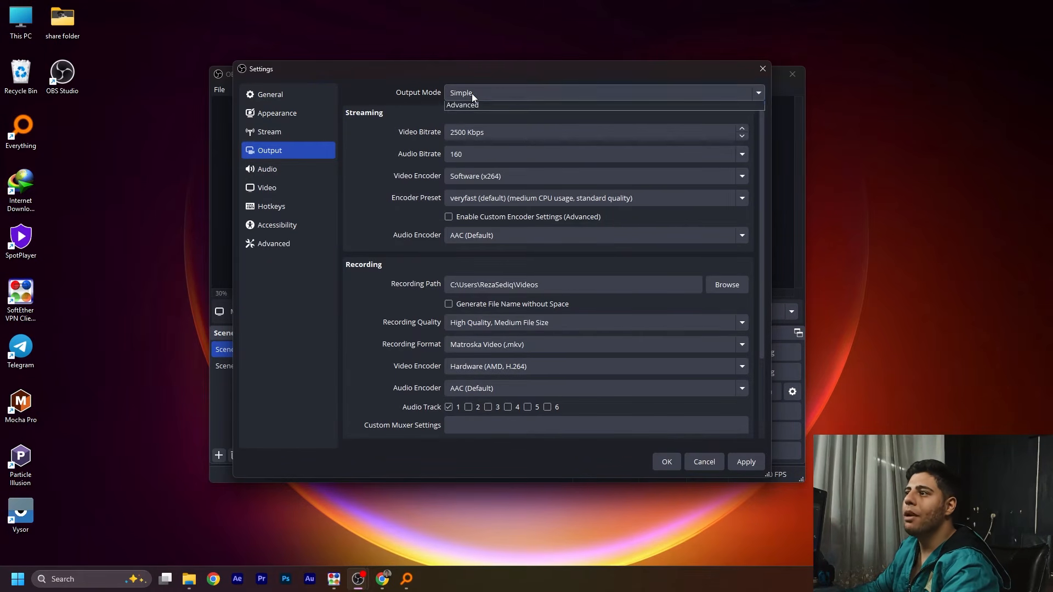
{"action": "left_click", "coordinate": [467, 116]}
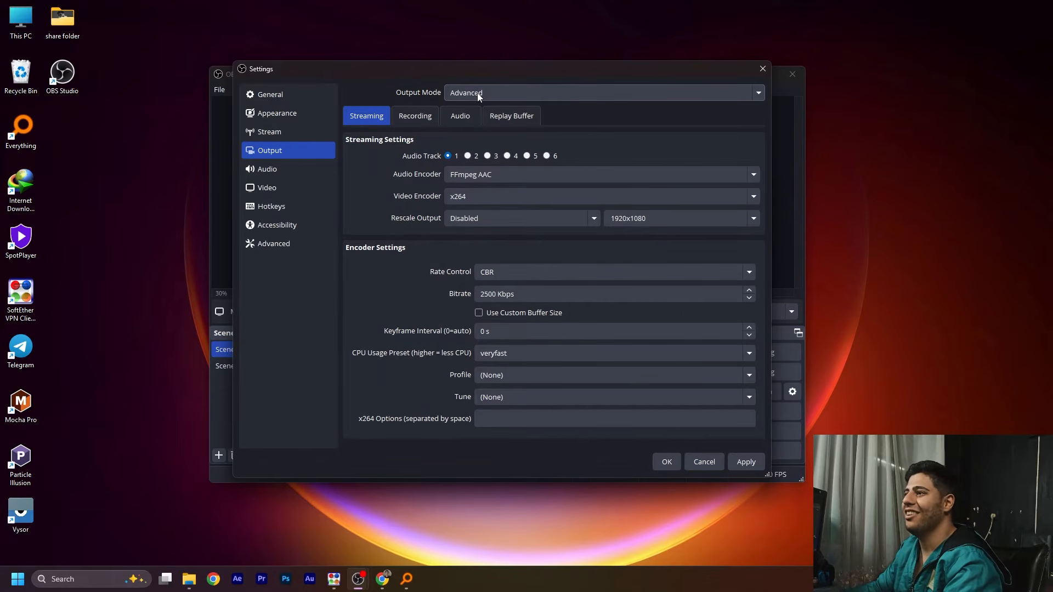
{"action": "left_click", "coordinate": [478, 93]}
{"action": "left_click", "coordinate": [475, 104]}
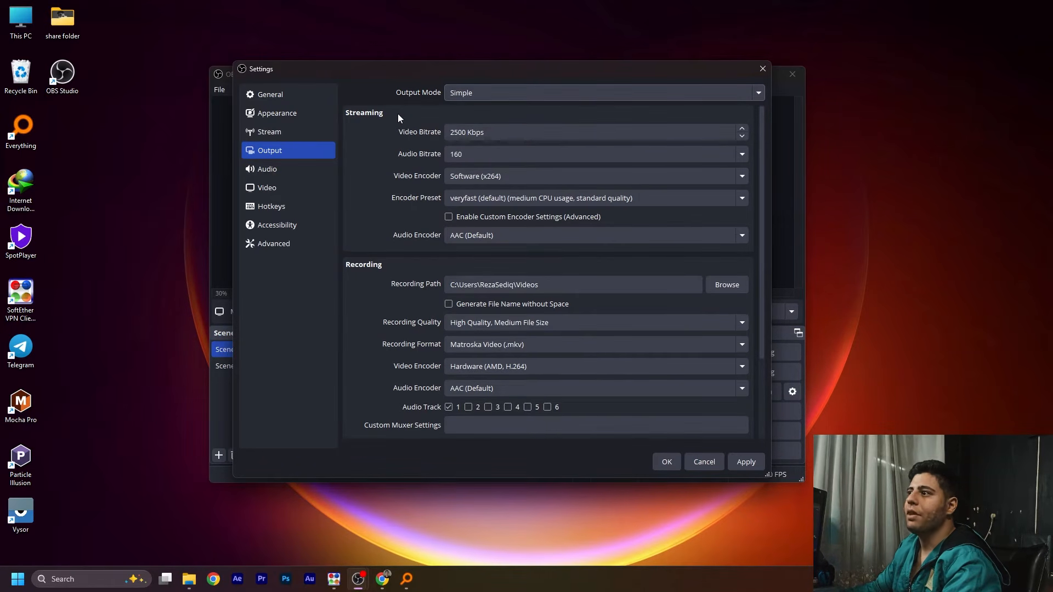
- Examine the streaming video bitrate and the available audio bitrates, keeping the current values
{"action": "left_click_drag", "start_coordinate": [449, 133], "coordinate": [487, 132]}
{"action": "left_click", "coordinate": [505, 132]}
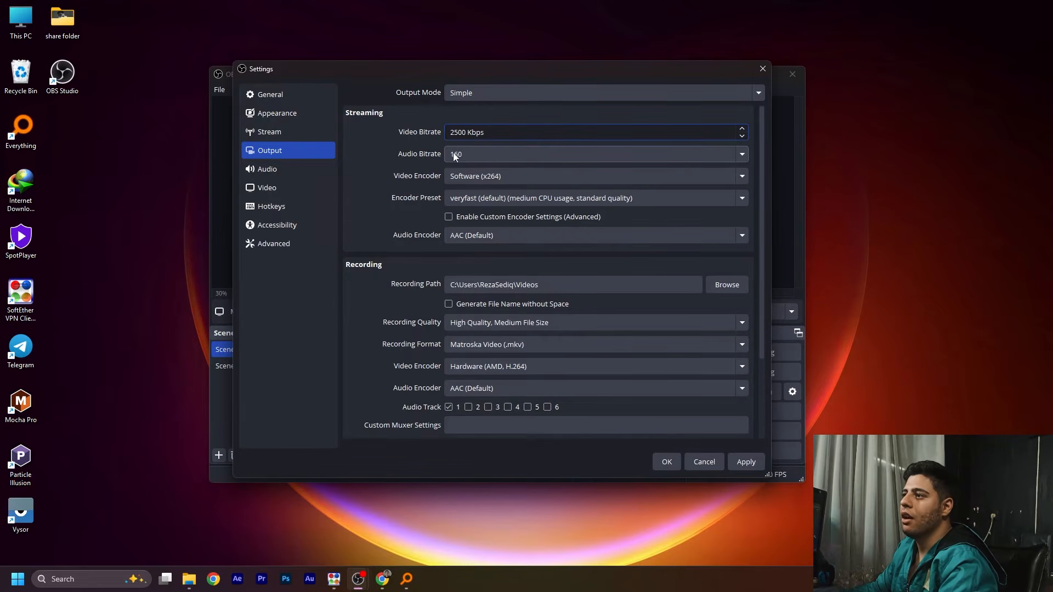
{"action": "left_click", "coordinate": [492, 152]}
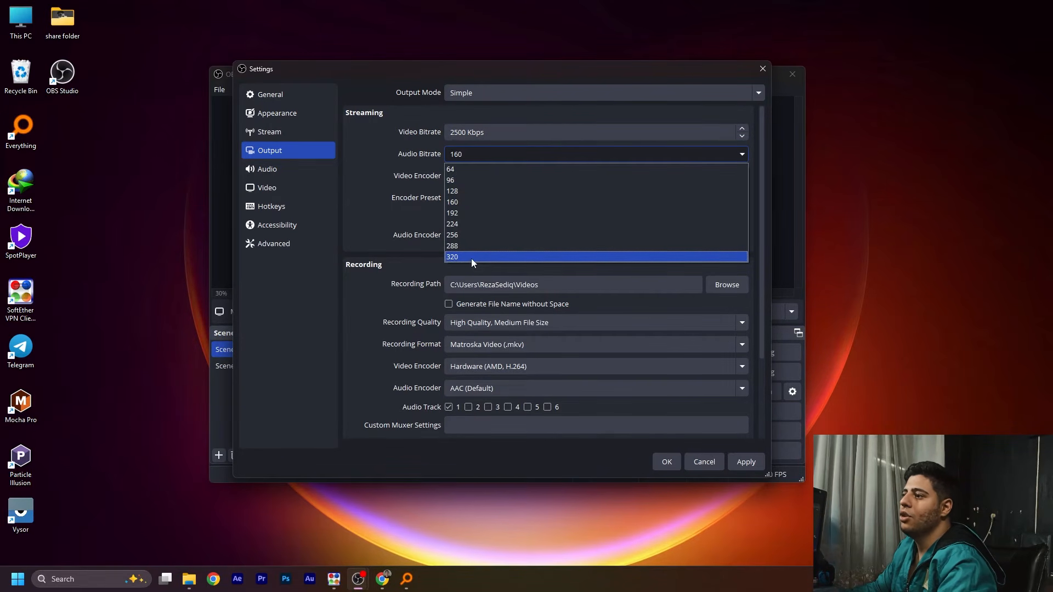
{"action": "left_click", "coordinate": [392, 156]}
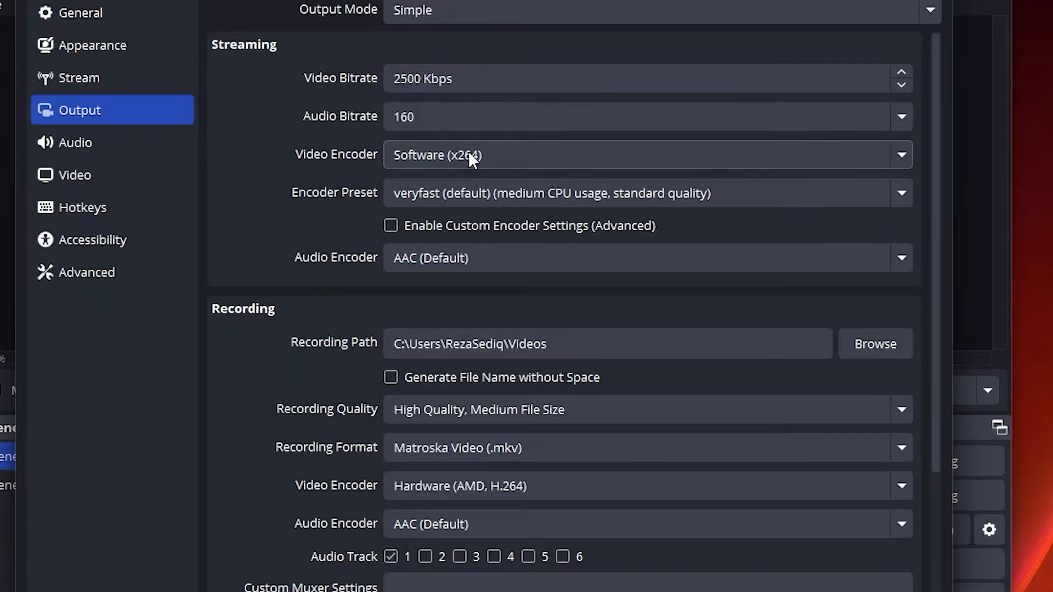
- Set the streaming video encoder to Hardware (AMD, H.264)
{"action": "left_click", "coordinate": [518, 154]}
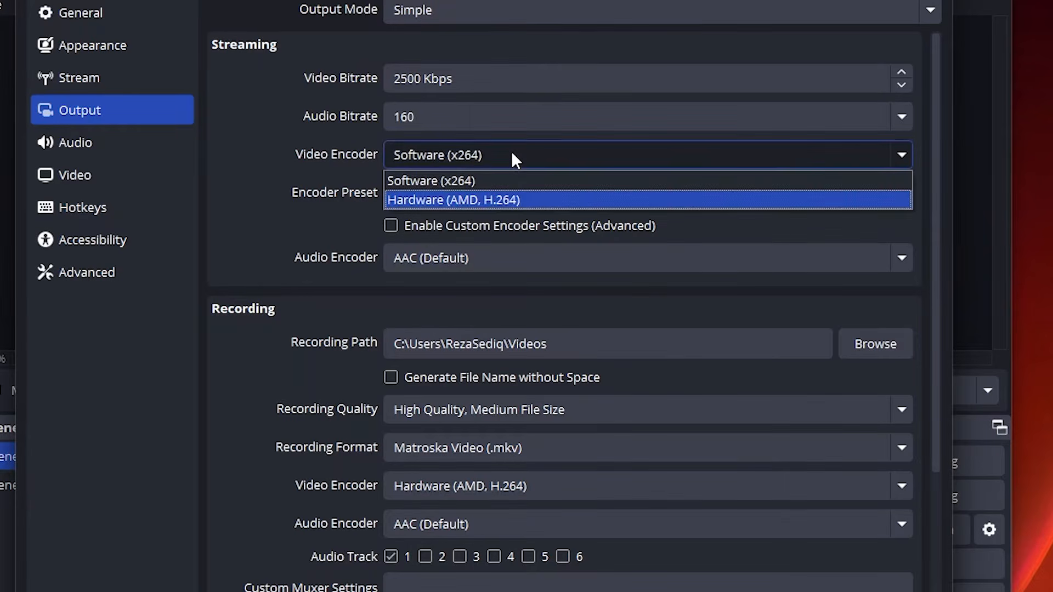
{"action": "left_click", "coordinate": [460, 202]}
{"action": "left_click", "coordinate": [449, 153]}
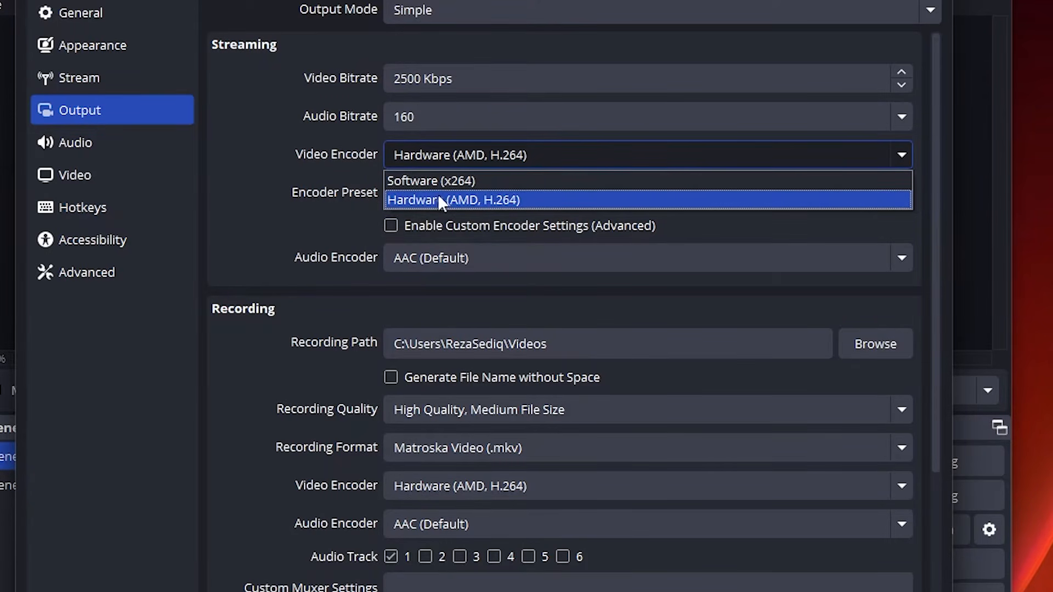
{"action": "left_click", "coordinate": [296, 170]}
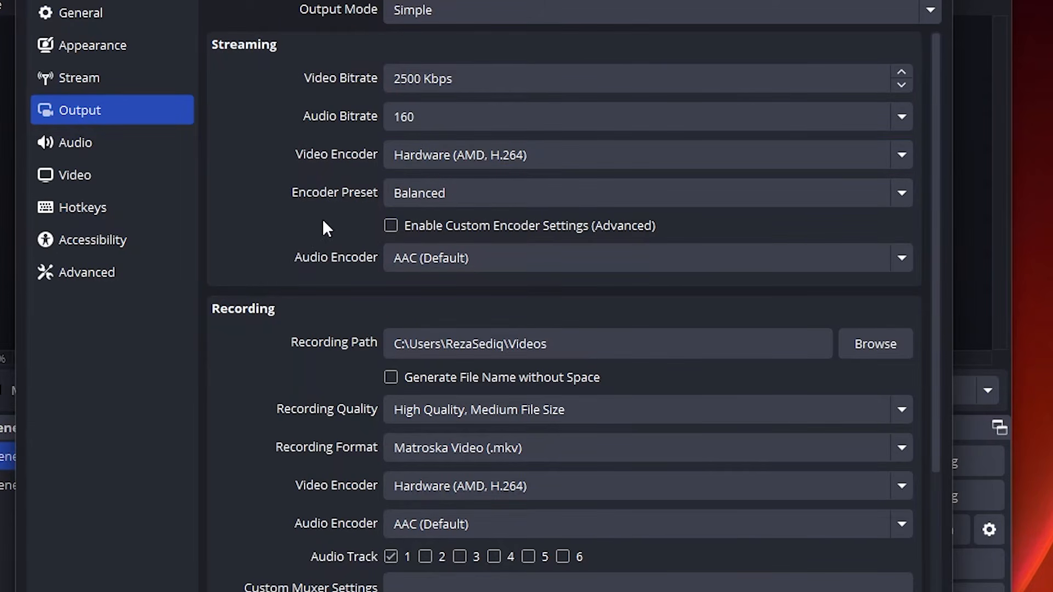
- Examine the streaming encoder presets, the audio encoder choices and the recording settings in the Output settings
{"action": "left_click", "coordinate": [401, 194]}
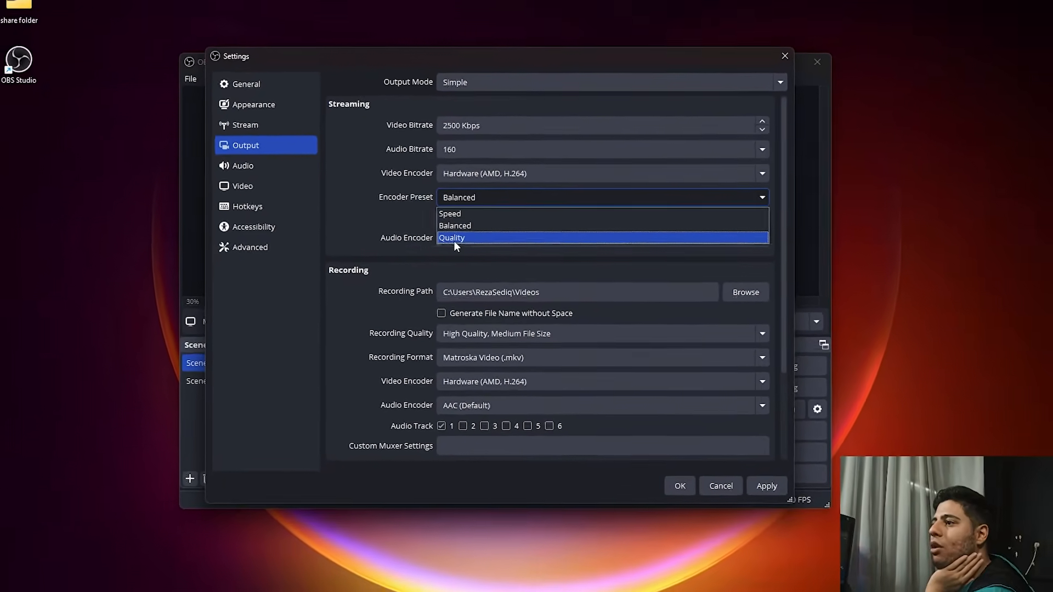
{"action": "left_click", "coordinate": [359, 202]}
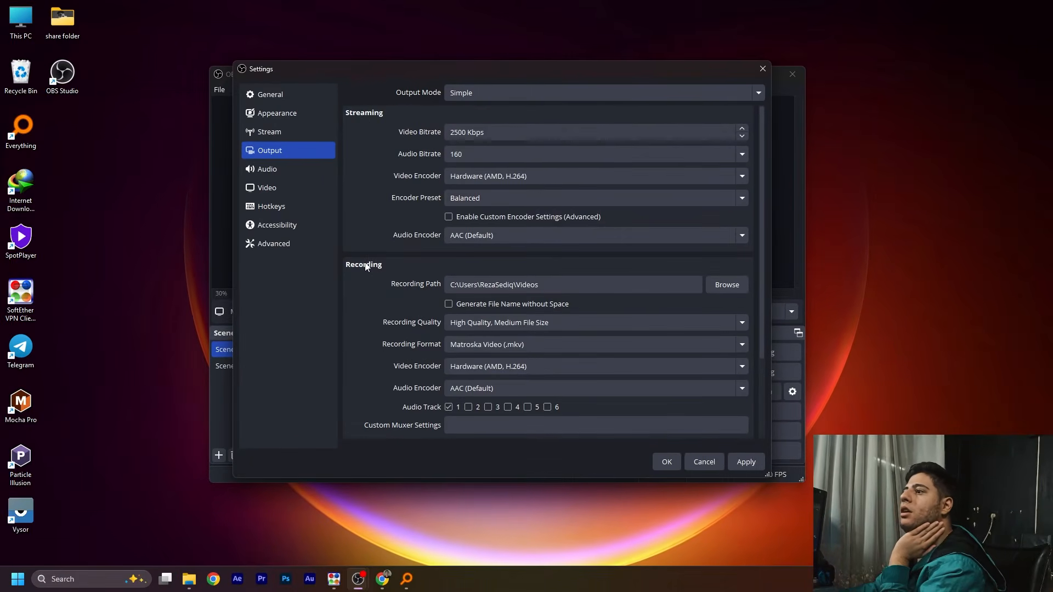
{"action": "left_click", "coordinate": [452, 235]}
{"action": "left_click", "coordinate": [380, 231]}
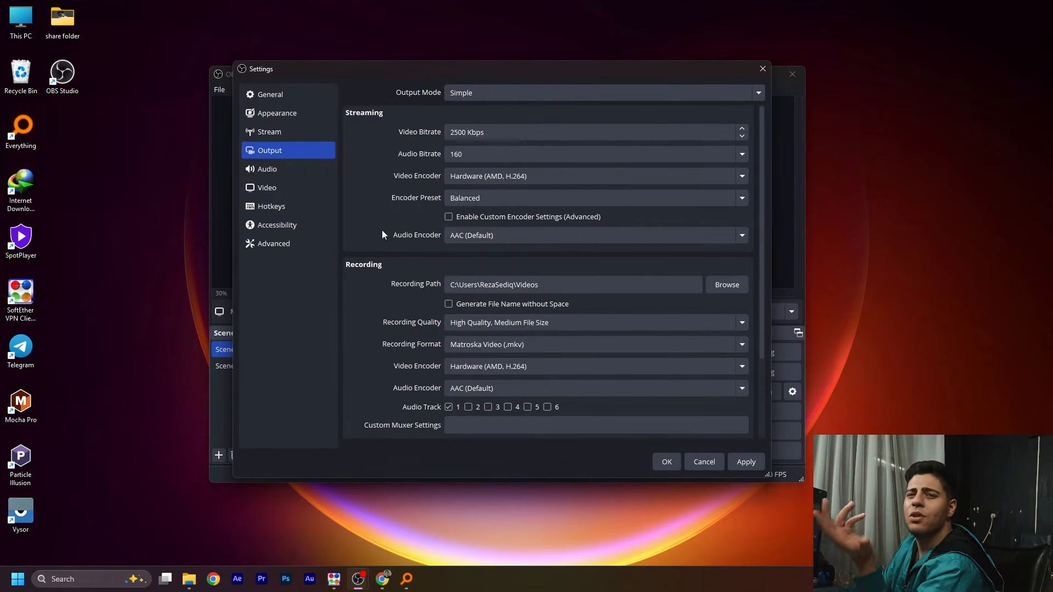
{"action": "scroll", "coordinate": [382, 235], "scroll_direction": "down", "scroll_amount": 1}
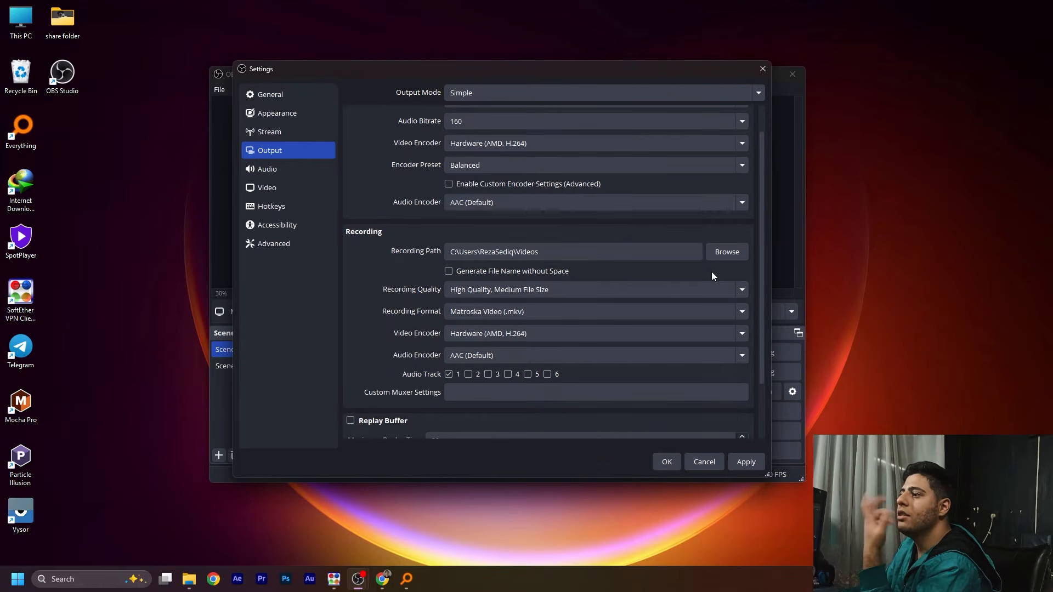
- Examine the available recording quality options in the Output settings, keeping the current choice
{"action": "scroll", "coordinate": [425, 262], "scroll_direction": "down", "scroll_amount": 1}
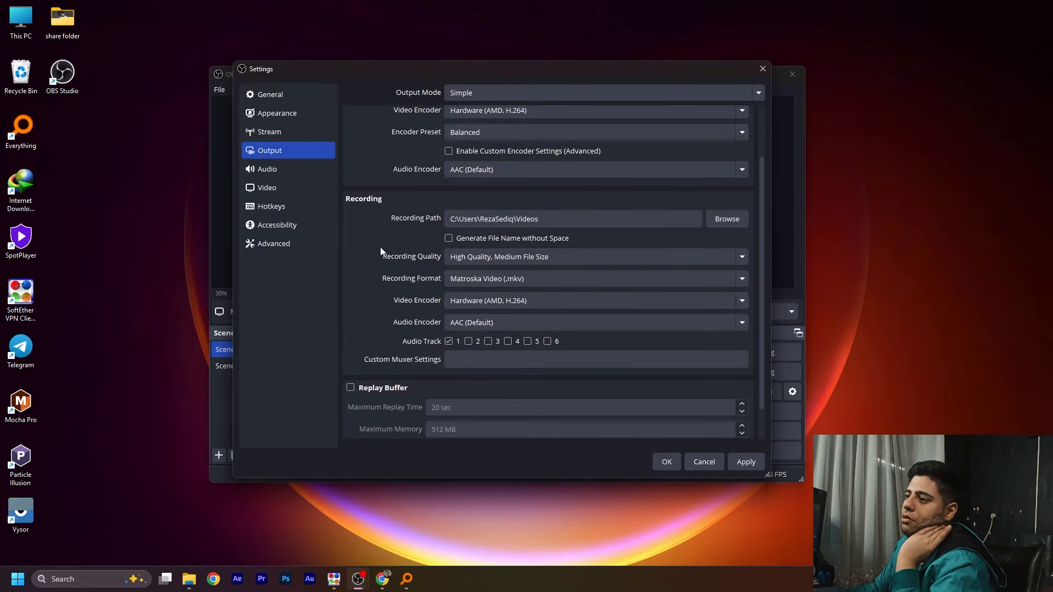
{"action": "scroll", "coordinate": [374, 248], "scroll_direction": "down", "scroll_amount": 1}
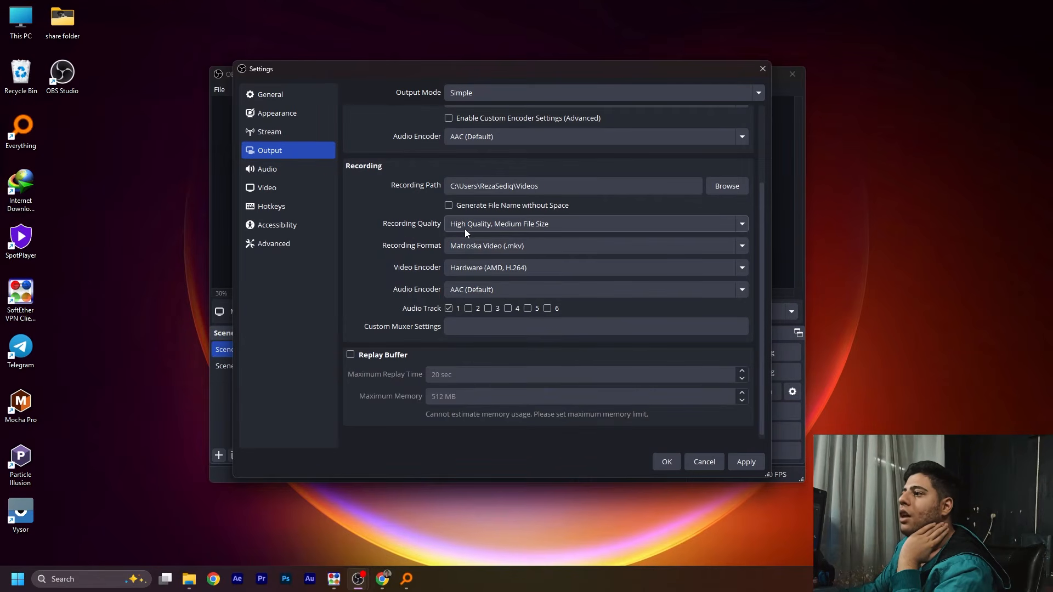
{"action": "left_click", "coordinate": [536, 228]}
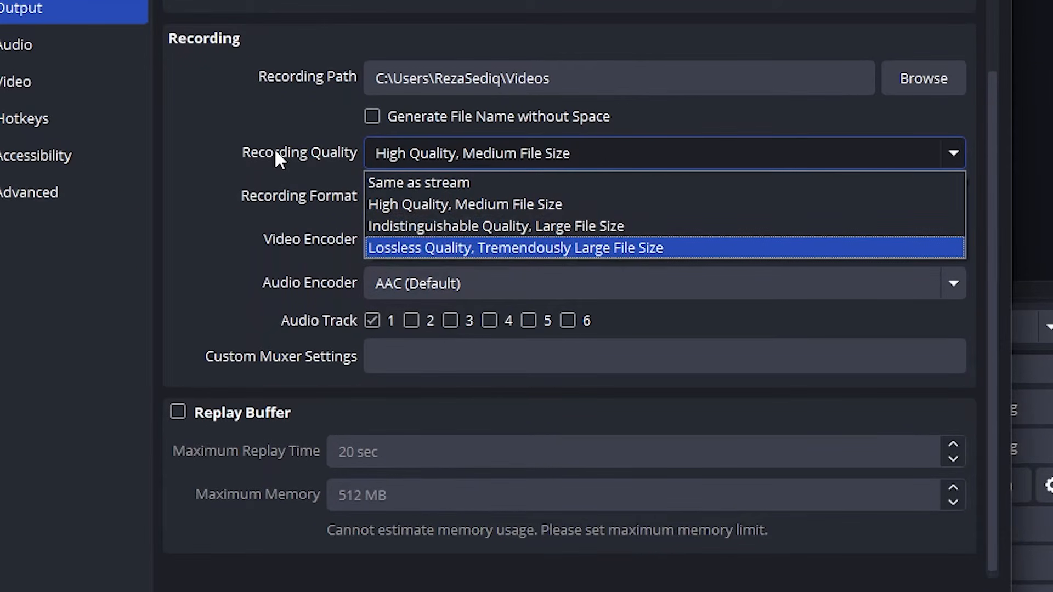
{"action": "left_click", "coordinate": [275, 152]}
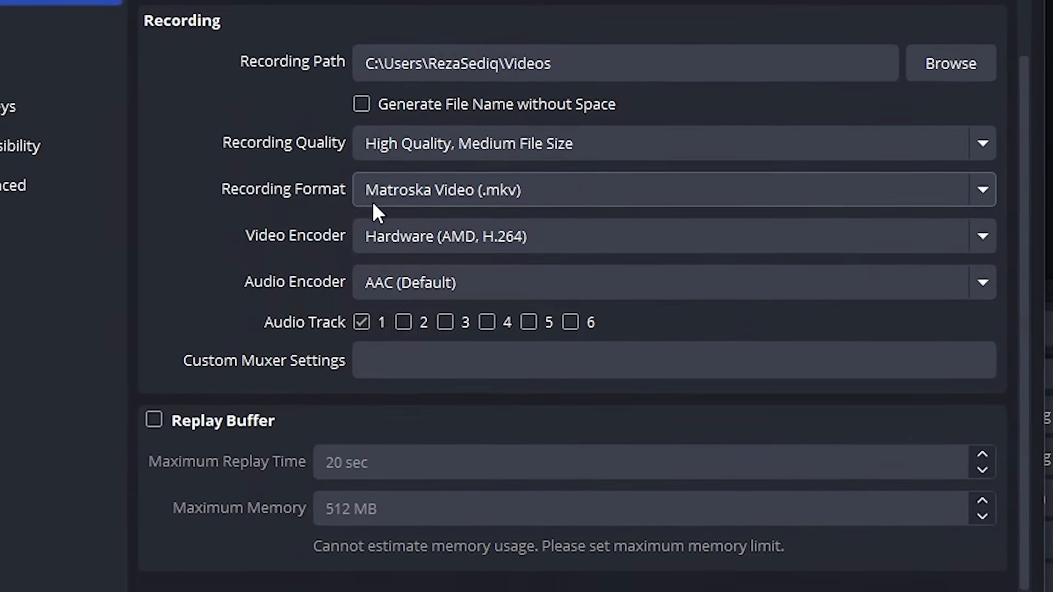
- Set the recording format to MPEG-4 (.mp4) and save the settings
{"action": "left_click", "coordinate": [377, 203]}
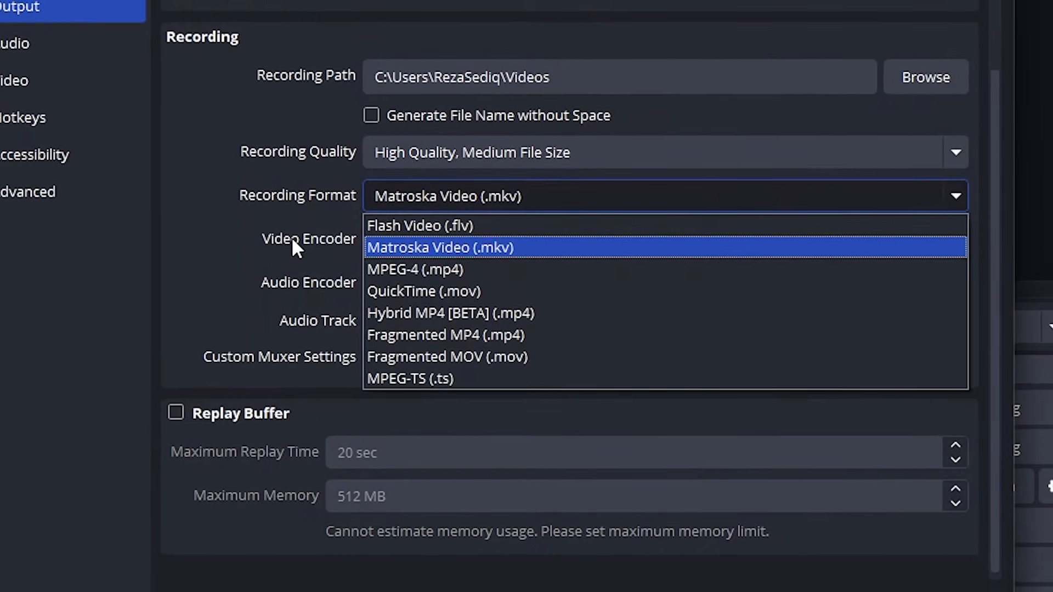
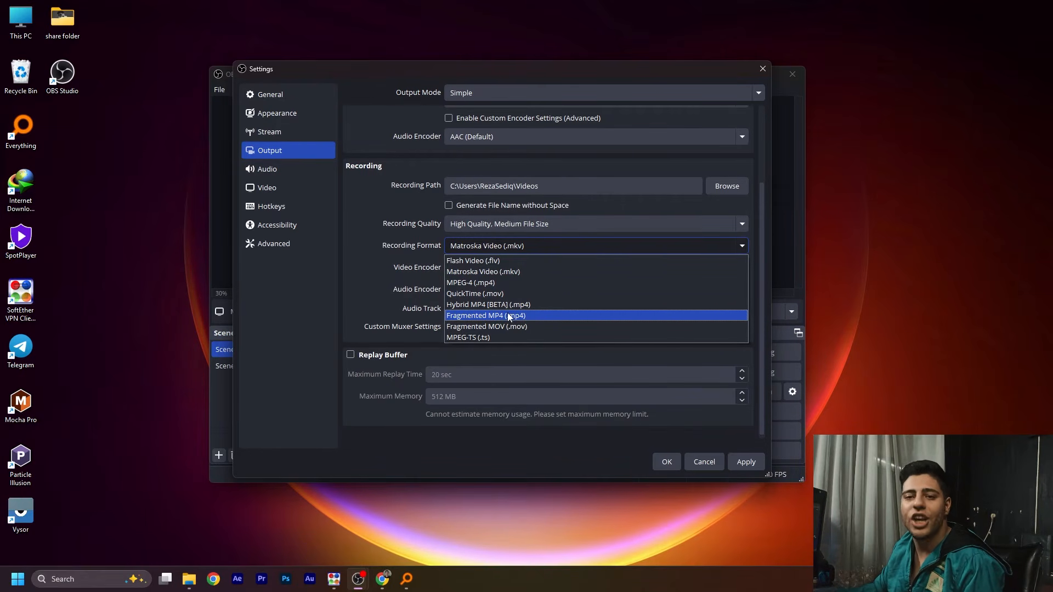
{"action": "left_click", "coordinate": [485, 283]}
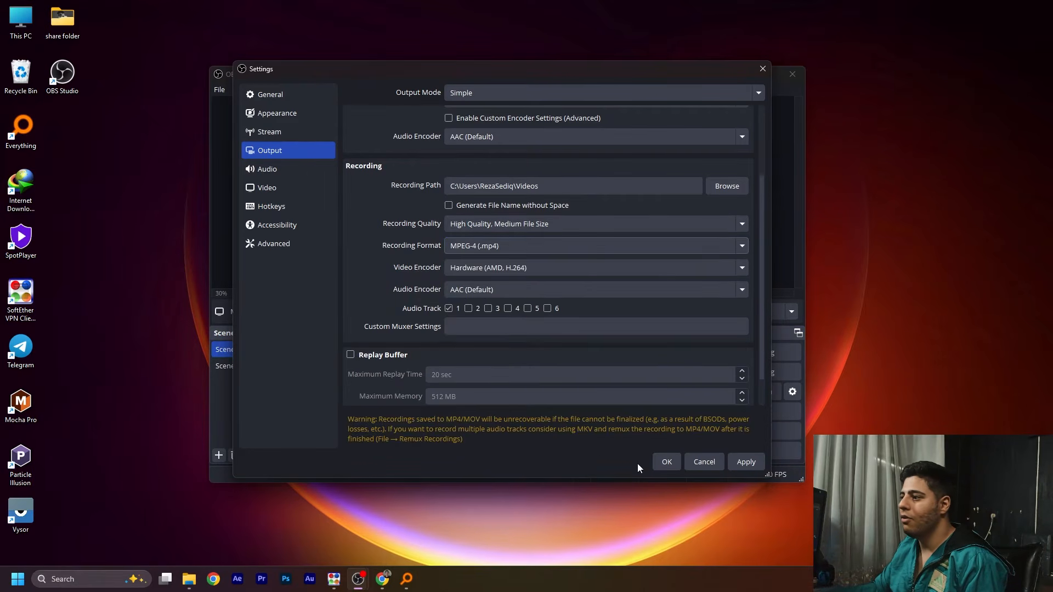
{"action": "left_click", "coordinate": [667, 464]}
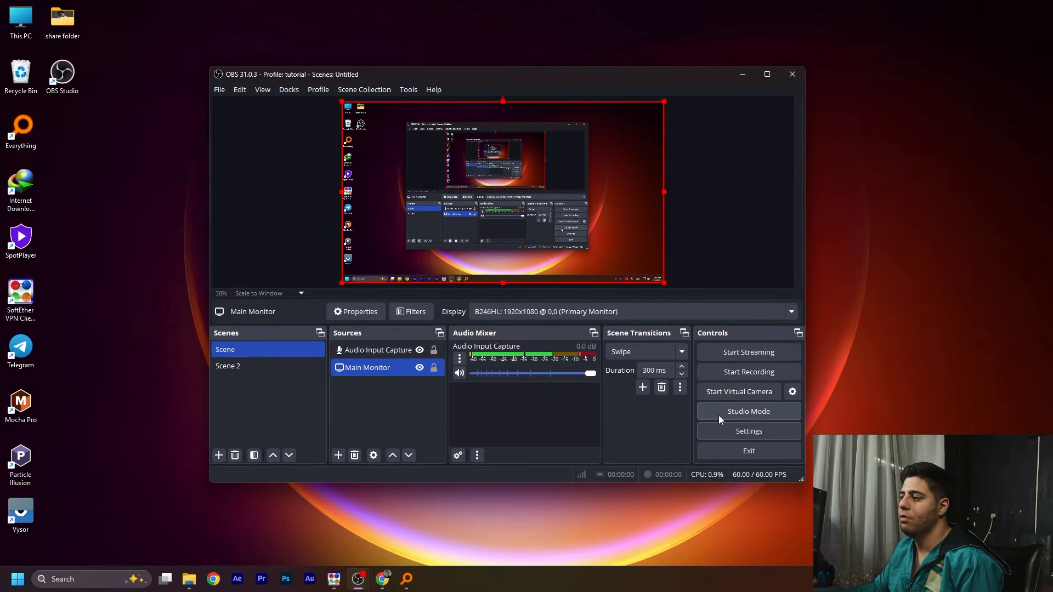
- Reopen the Output settings, set the recording format to Matroska Video (.mkv) and save the change
{"action": "left_click", "coordinate": [730, 433]}
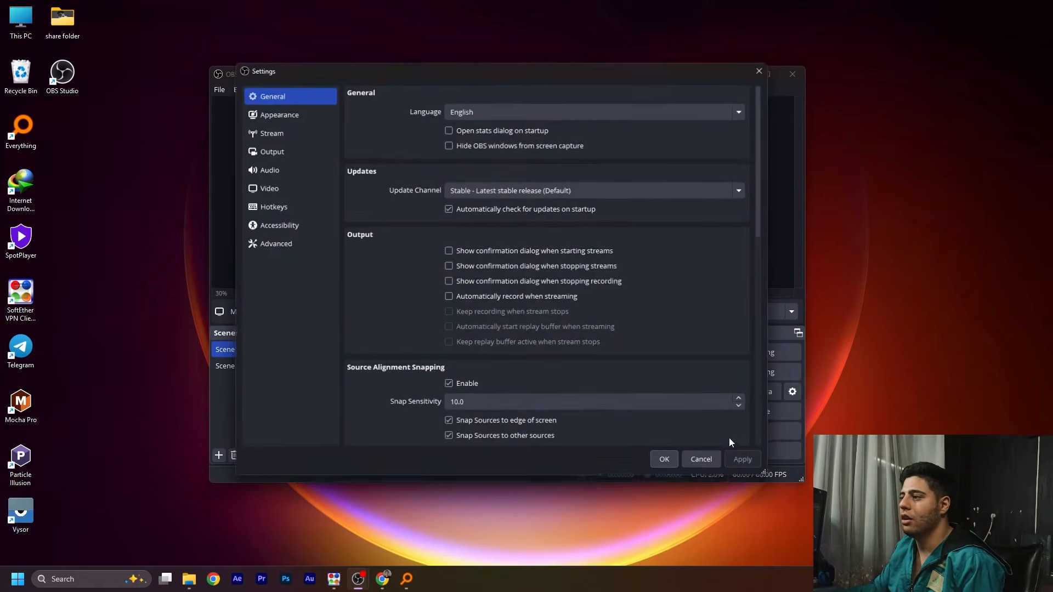
{"action": "left_click", "coordinate": [278, 150]}
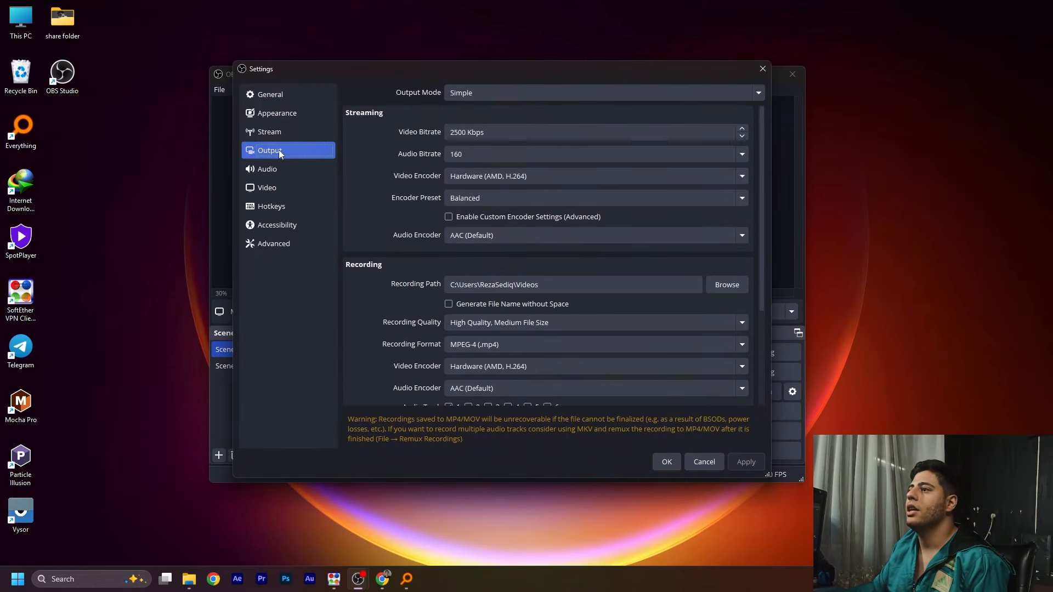
{"action": "scroll", "coordinate": [380, 178], "scroll_direction": "down", "scroll_amount": 2}
{"action": "scroll", "coordinate": [349, 205], "scroll_direction": "down", "scroll_amount": 1}
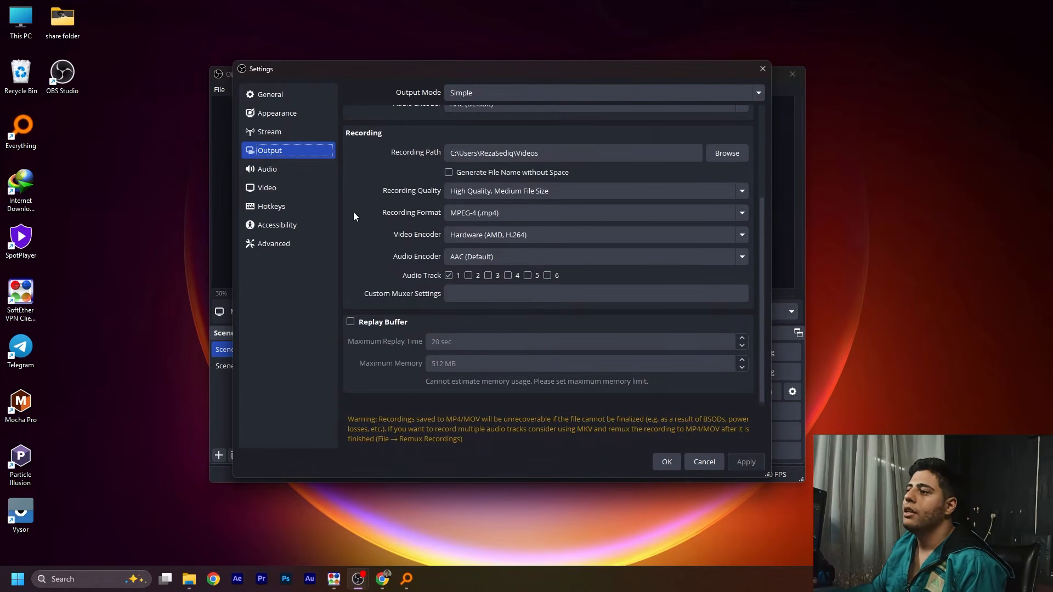
{"action": "left_click", "coordinate": [453, 213]}
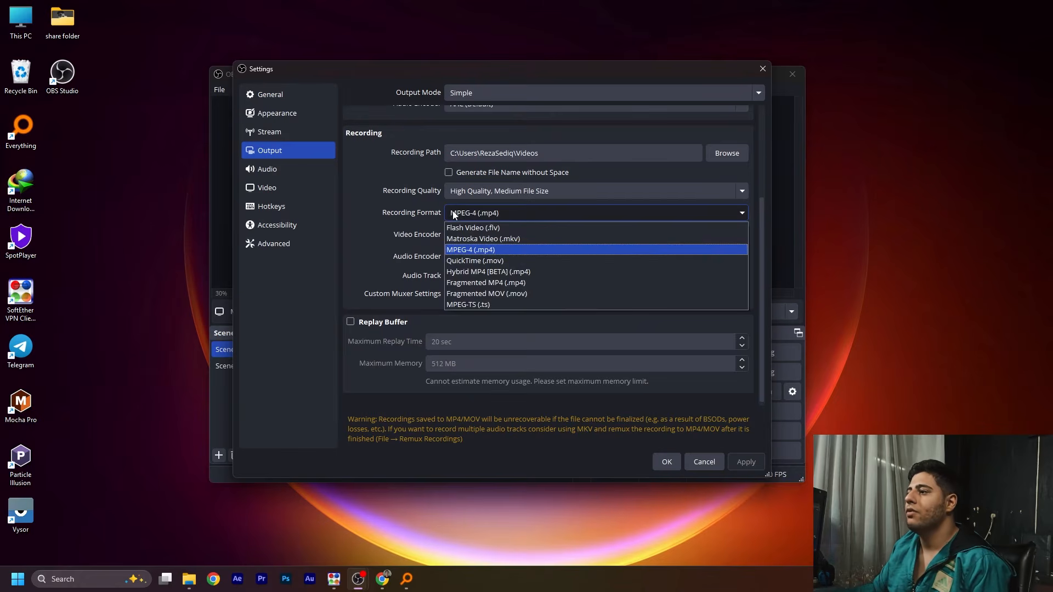
{"action": "left_click", "coordinate": [504, 238]}
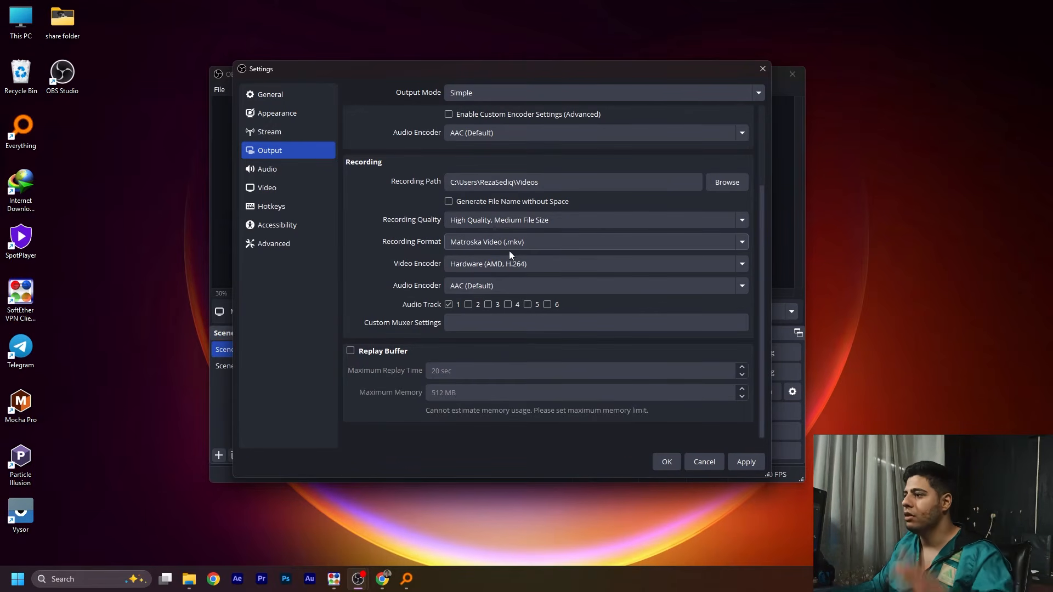
{"action": "left_click", "coordinate": [660, 468]}
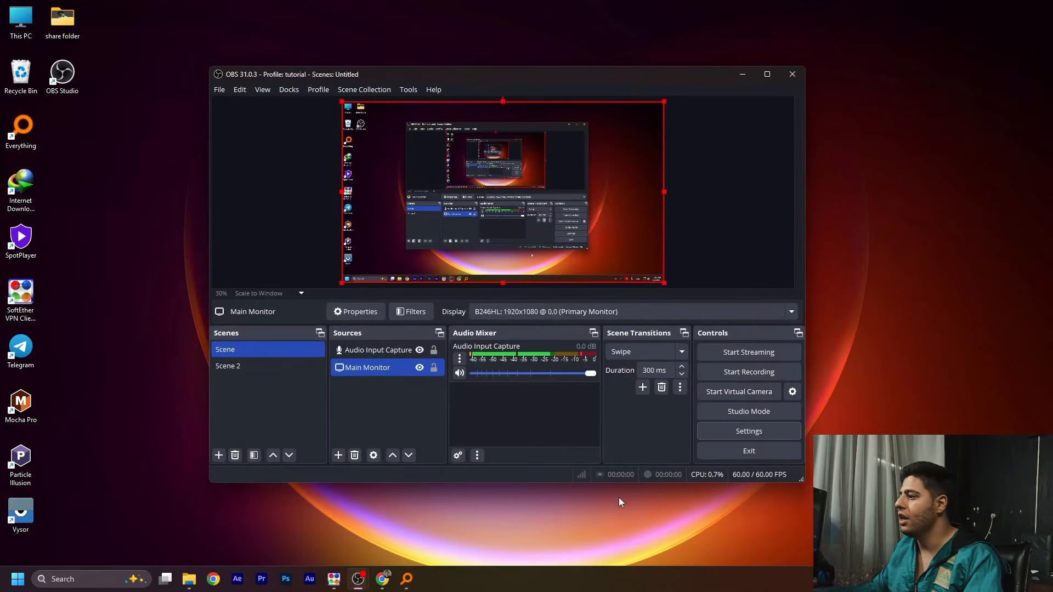
- Record a short test clip of the main monitor scene and stop the recording
{"action": "left_click", "coordinate": [738, 373]}
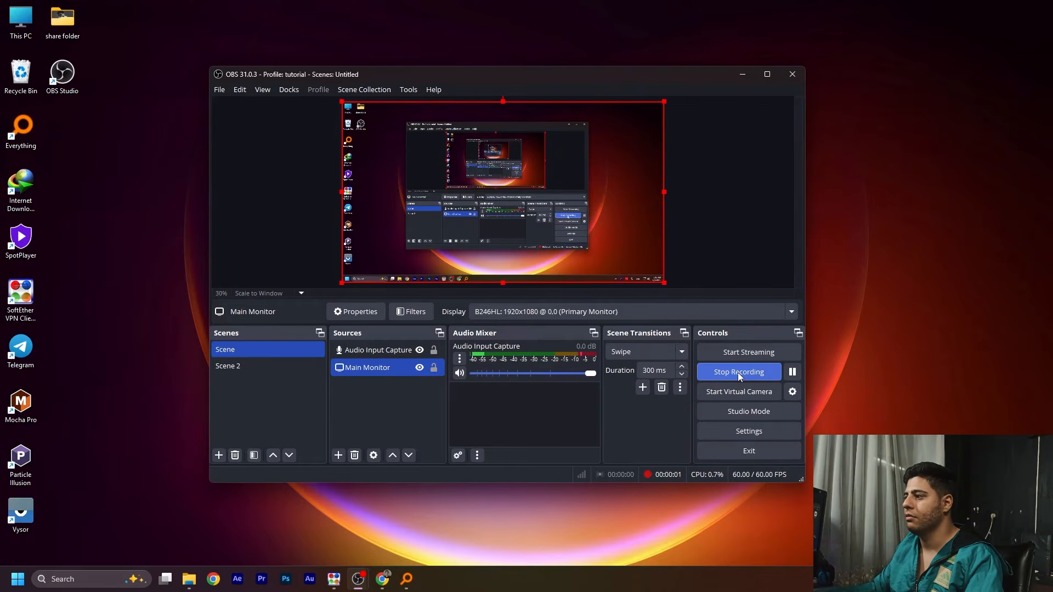
{"action": "left_click", "coordinate": [739, 373]}
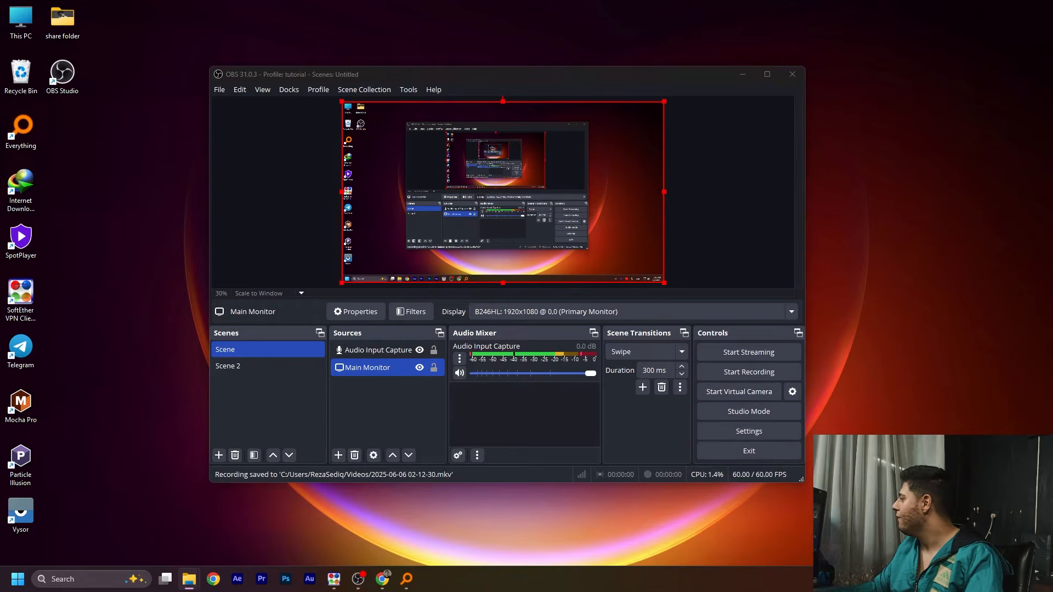
{"action": "left_click", "coordinate": [217, 92]}
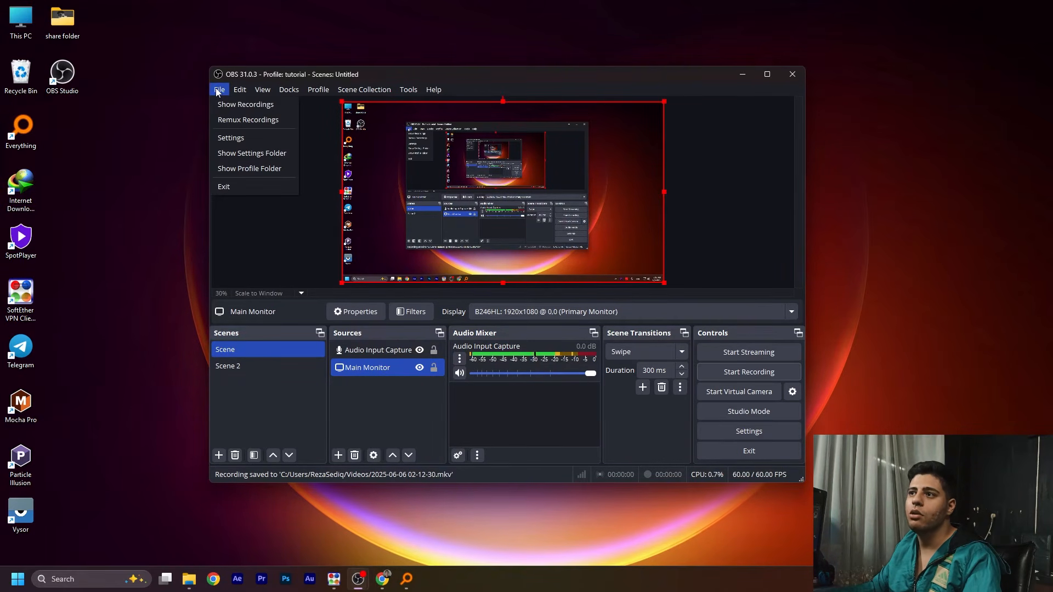
{"action": "left_click", "coordinate": [228, 121]}
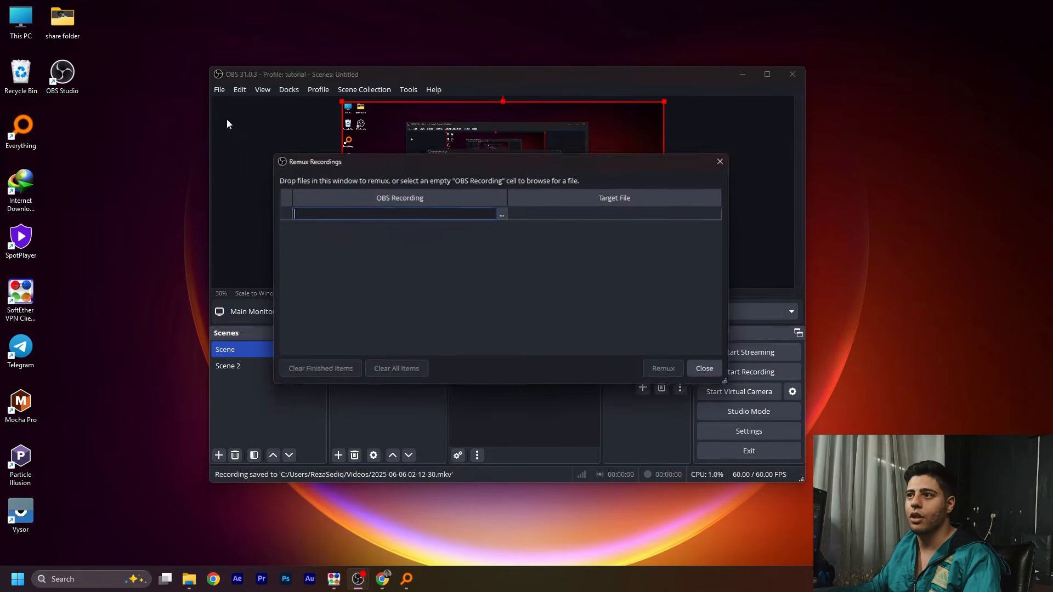
{"action": "left_click", "coordinate": [502, 213]}
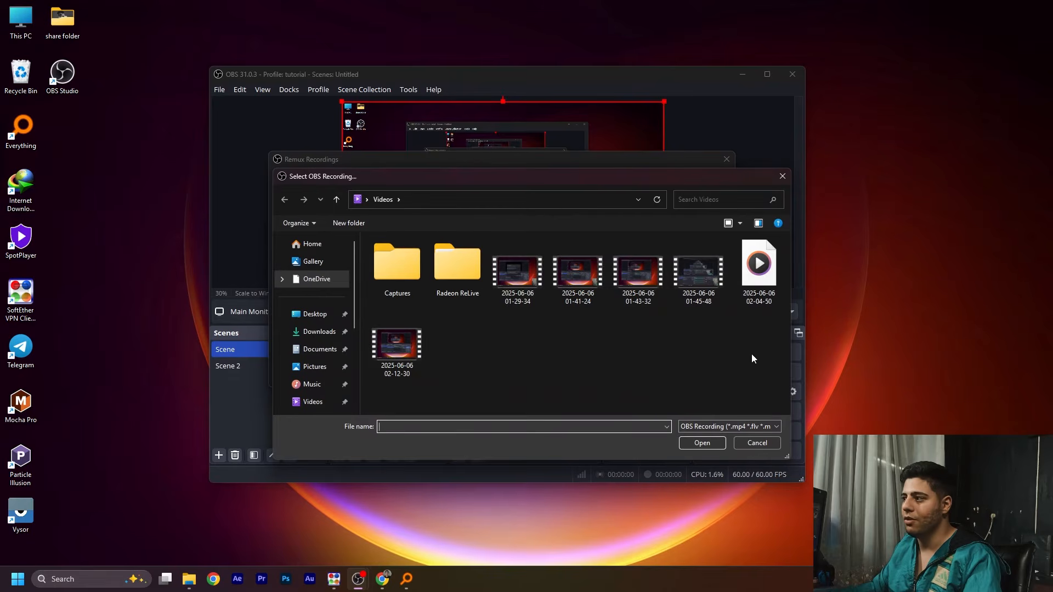
{"action": "left_click", "coordinate": [395, 344]}
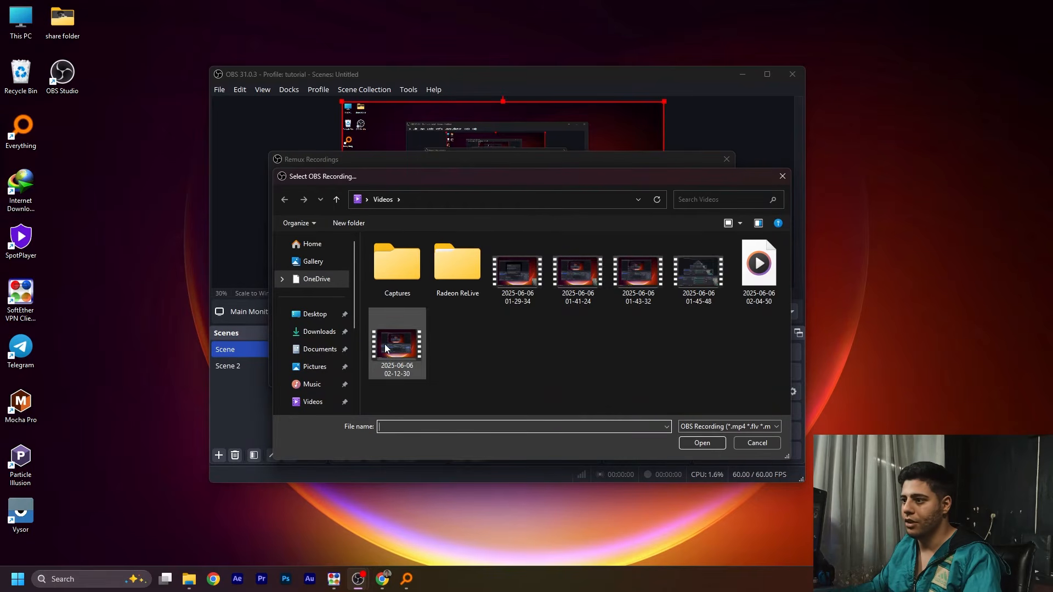
{"action": "left_click", "coordinate": [702, 443]}
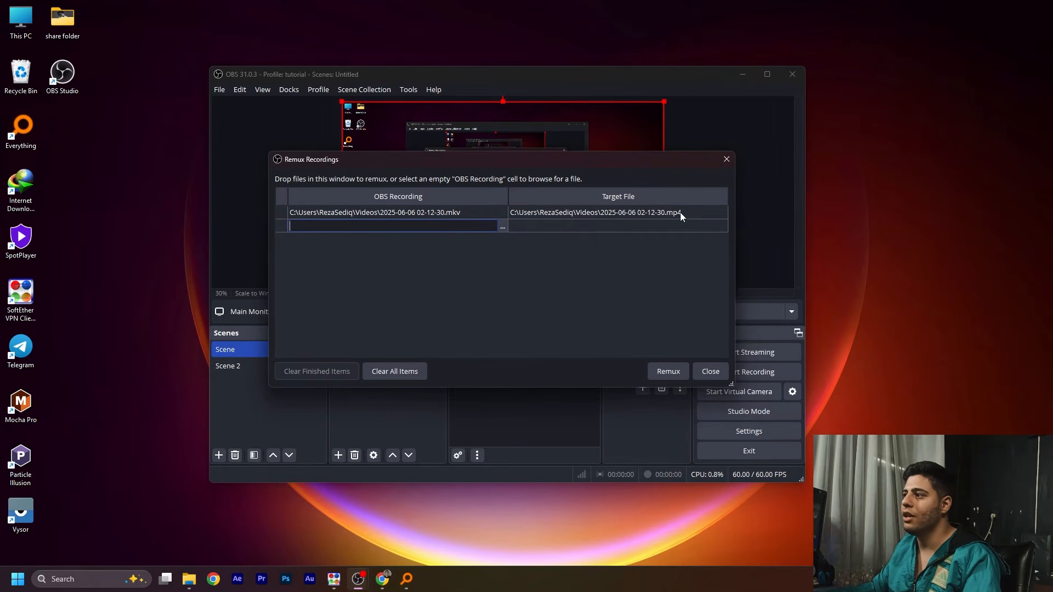
{"action": "left_click", "coordinate": [665, 370]}
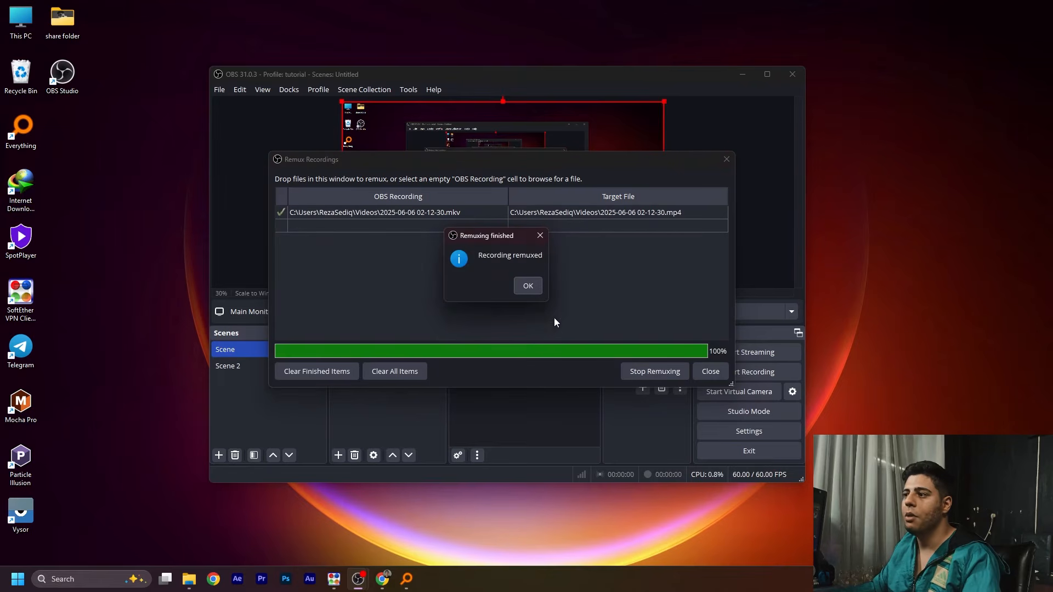
{"action": "left_click", "coordinate": [528, 286]}
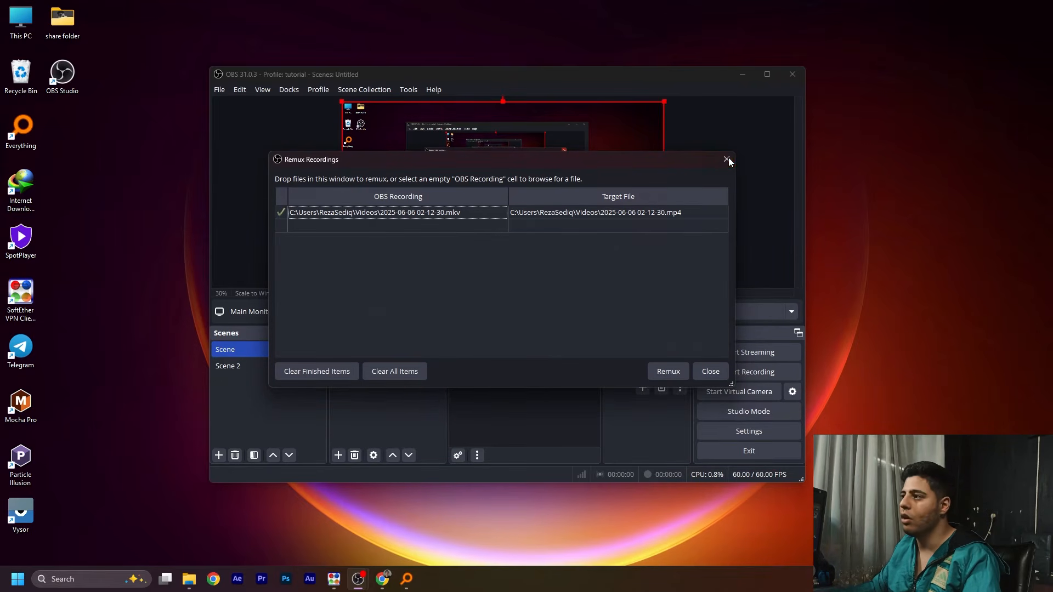
{"action": "left_click", "coordinate": [727, 159]}
{"action": "left_click", "coordinate": [892, 220]}
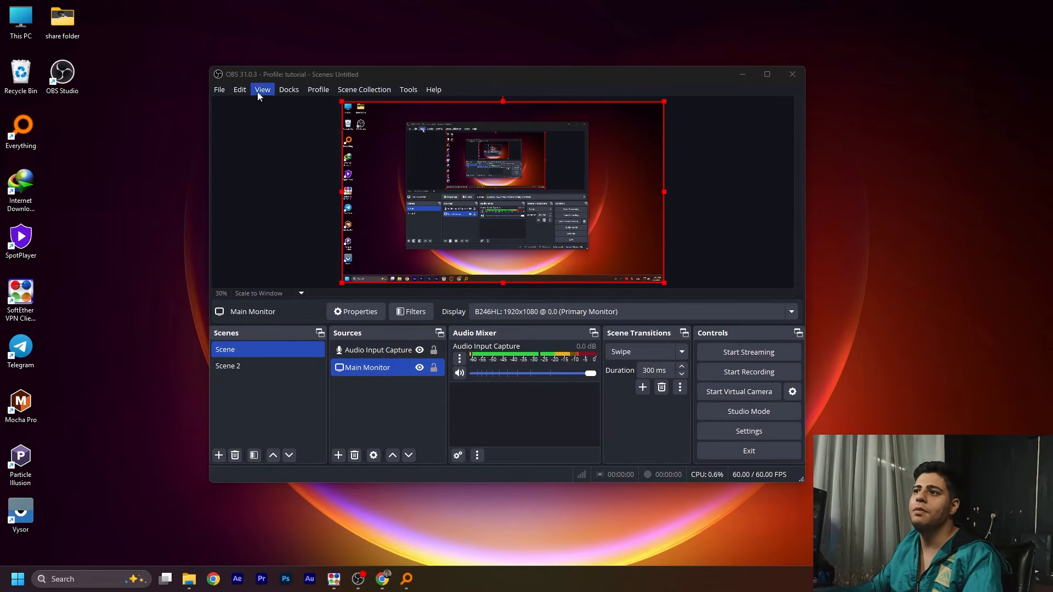
{"action": "left_click", "coordinate": [219, 90]}
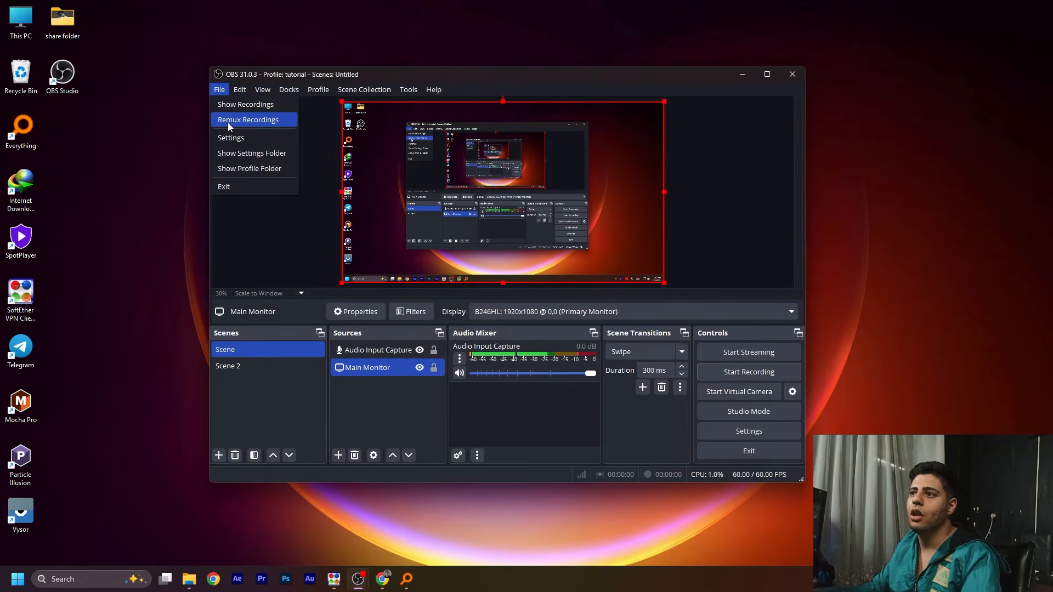
{"action": "left_click", "coordinate": [884, 406]}
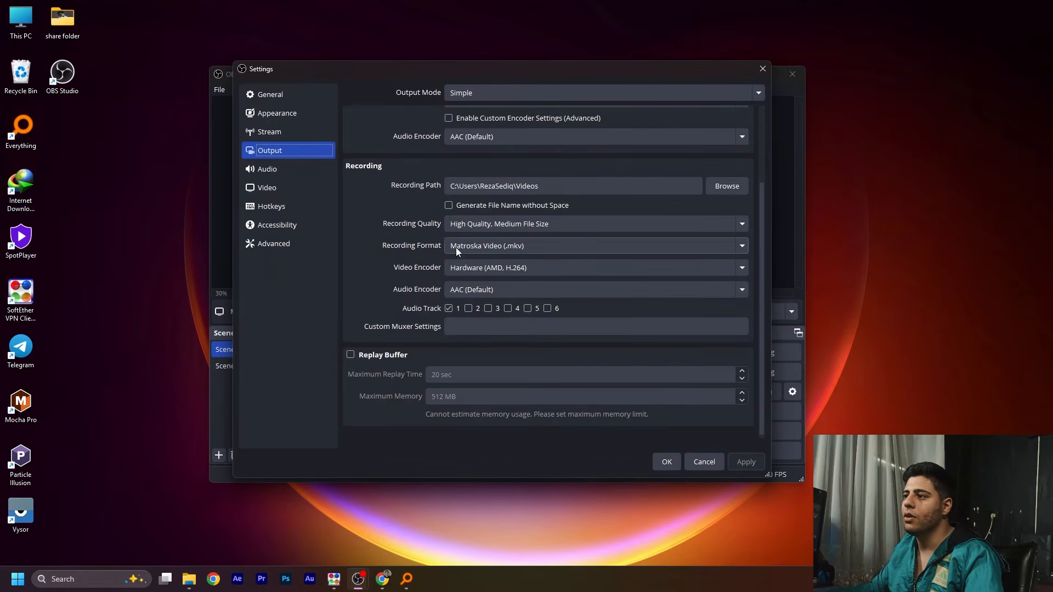
- Set the recording format in the Output settings to MPEG-4 (.mp4)
{"action": "left_click", "coordinate": [465, 245]}
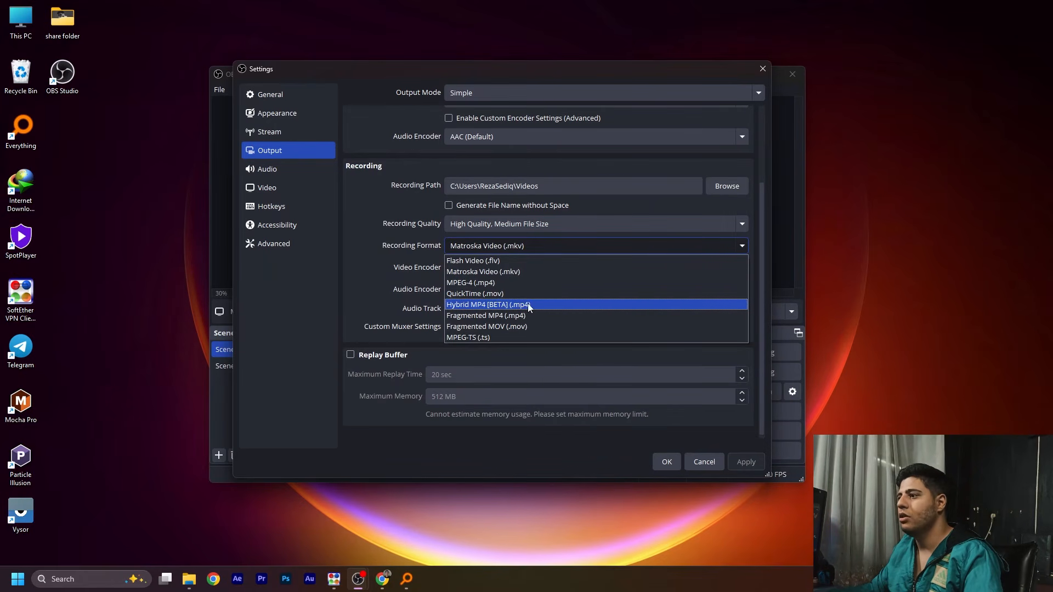
{"action": "left_click", "coordinate": [546, 281]}
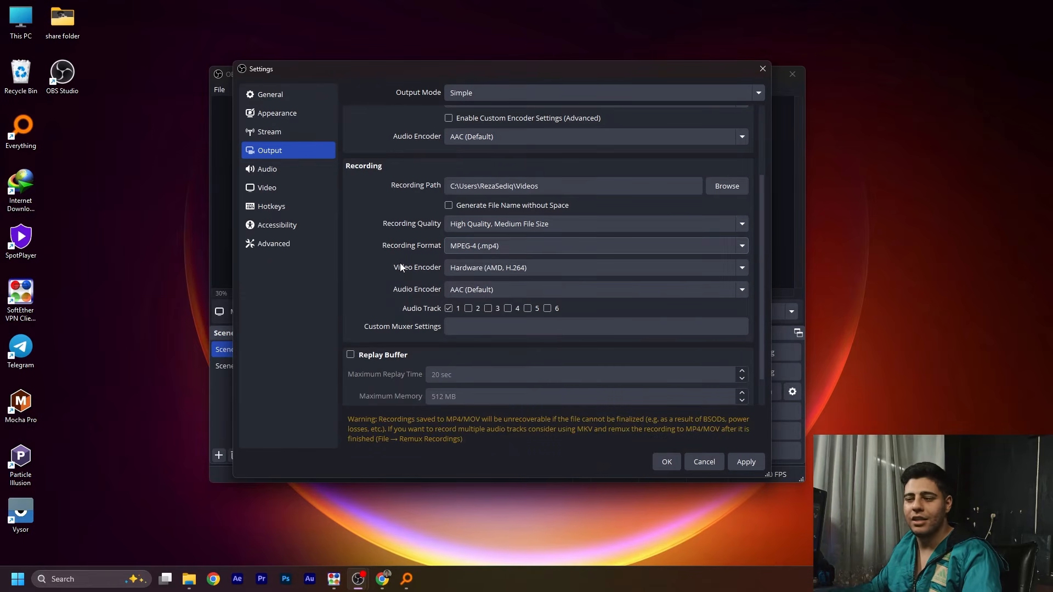
{"action": "left_click_drag", "start_coordinate": [417, 67], "coordinate": [407, 100]}
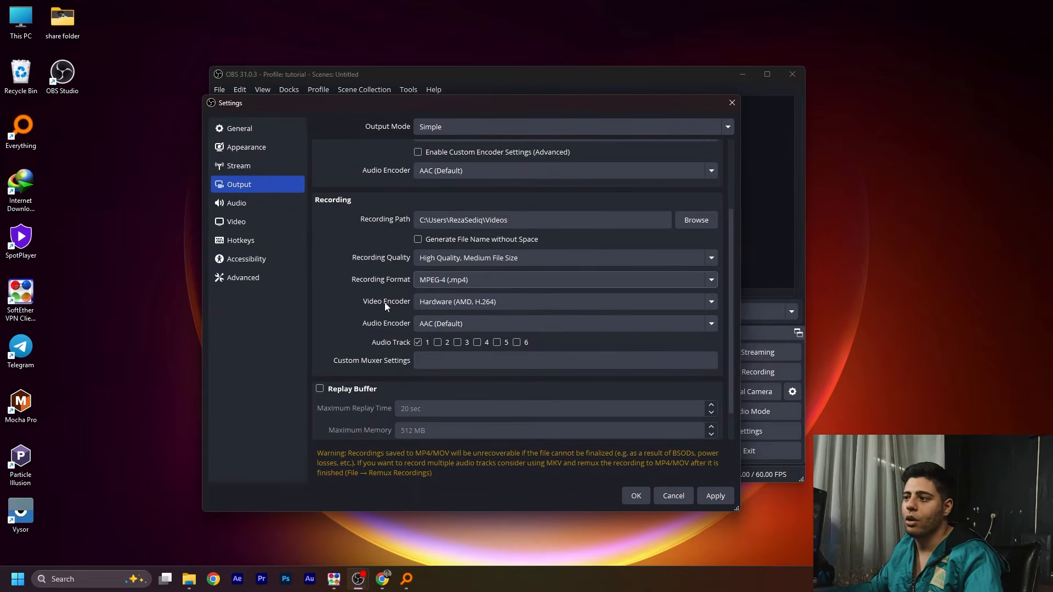
{"action": "left_click_drag", "start_coordinate": [466, 103], "coordinate": [480, 86]}
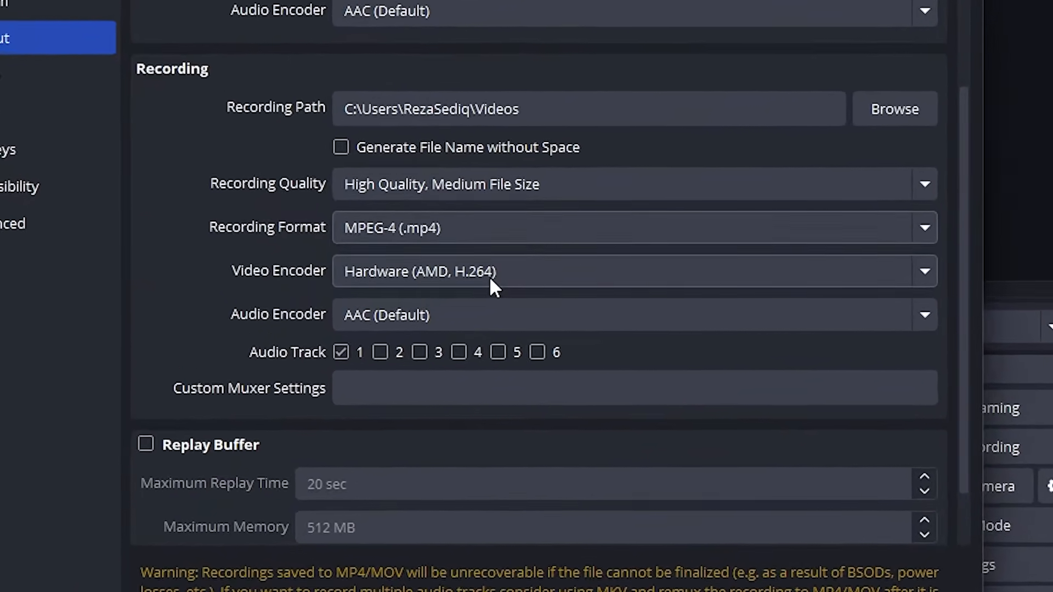
- Review the recording video encoder choices and set the encoder to Hardware (AMD, HEVC)
{"action": "left_click", "coordinate": [498, 281]}
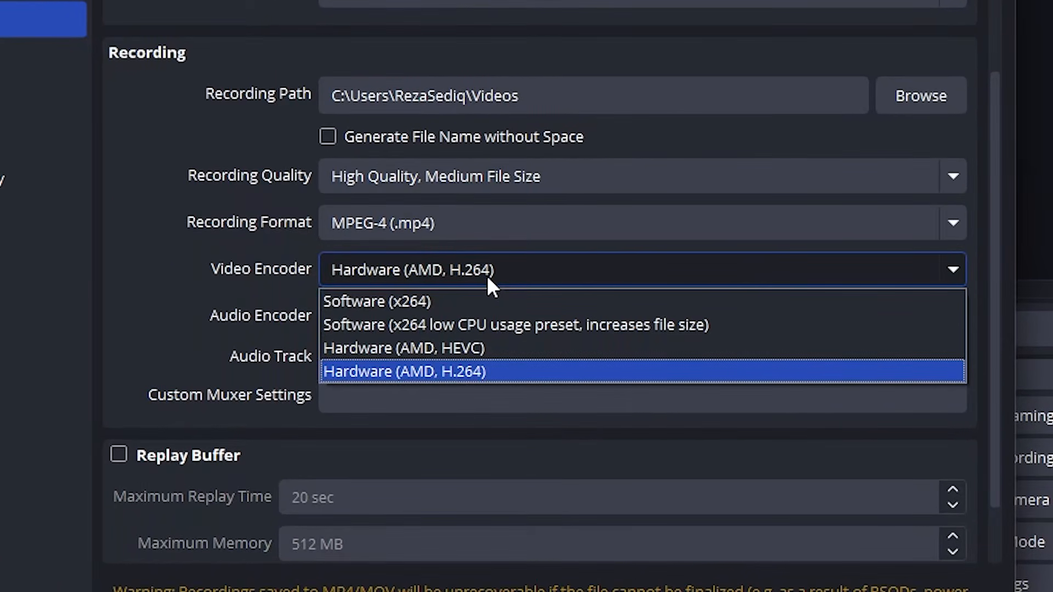
{"action": "left_click", "coordinate": [256, 297]}
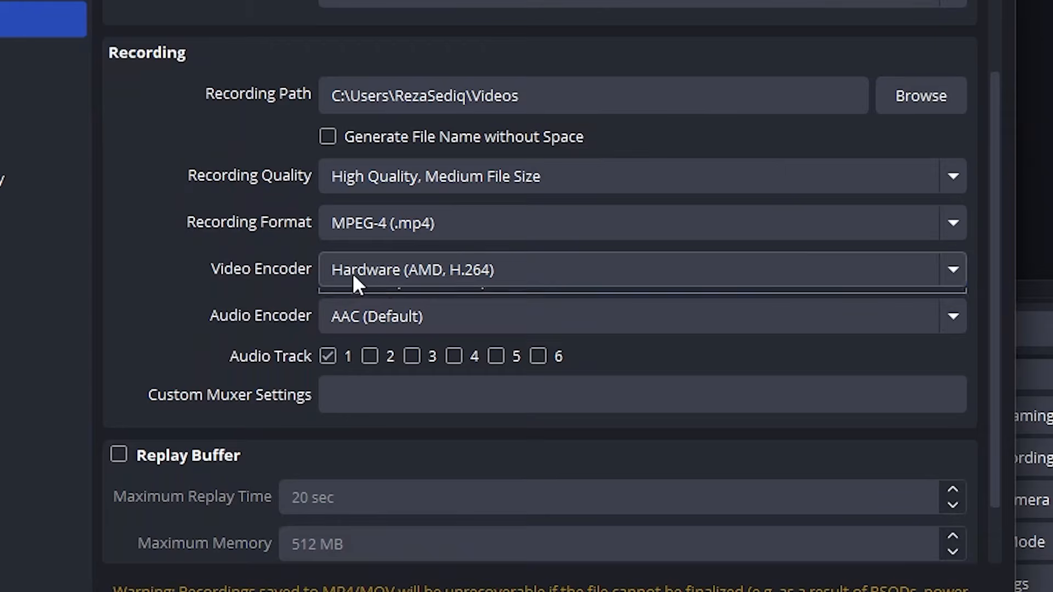
{"action": "left_click", "coordinate": [352, 281]}
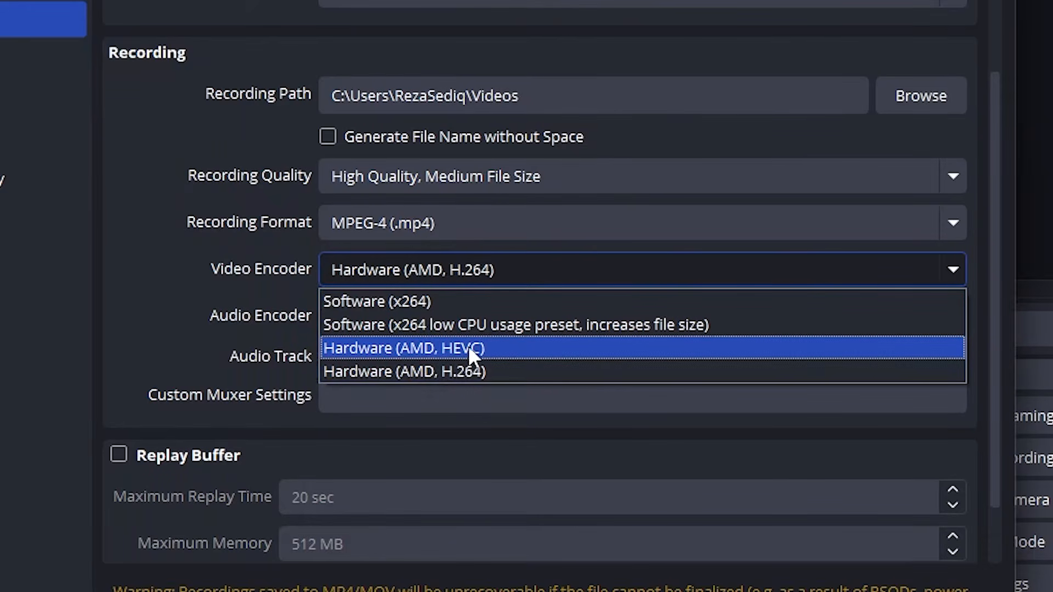
{"action": "left_click", "coordinate": [502, 349]}
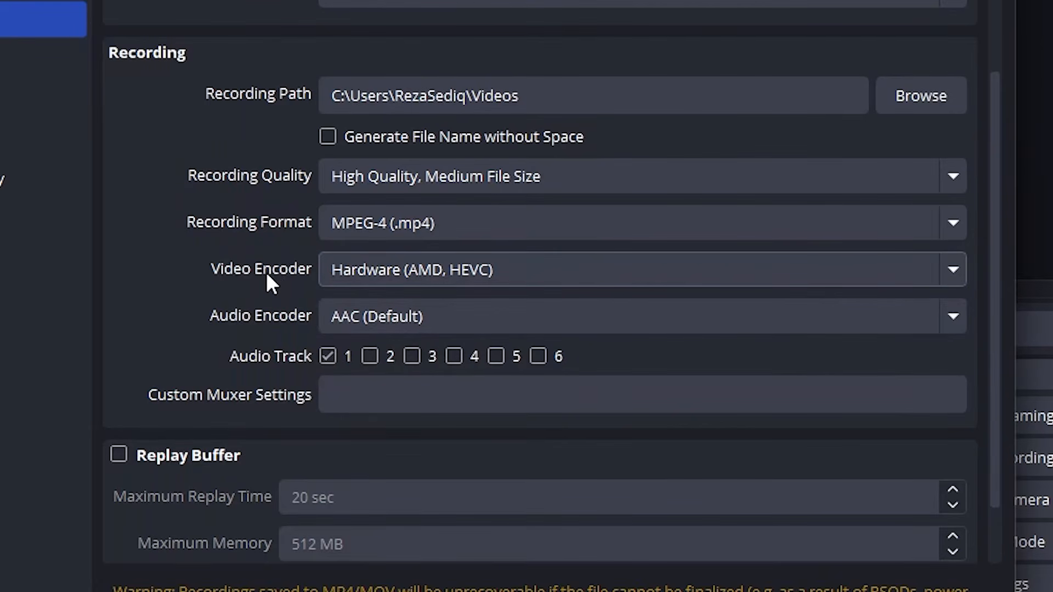
- Review the recording video and audio encoder choices, keeping Hardware (AMD, HEVC) and AAC (Default)
{"action": "left_click", "coordinate": [357, 269]}
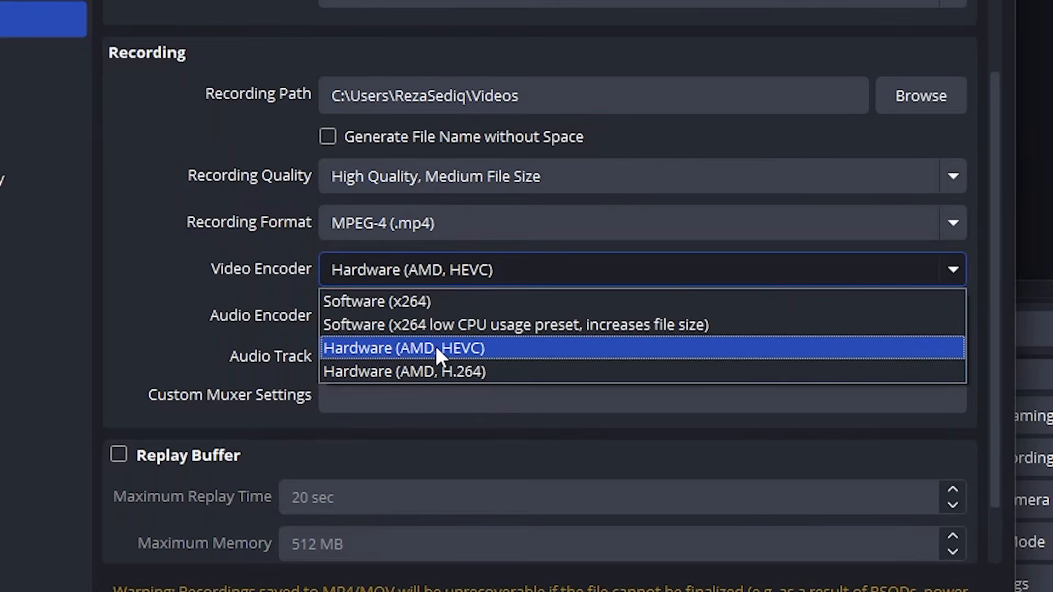
{"action": "left_click", "coordinate": [414, 349]}
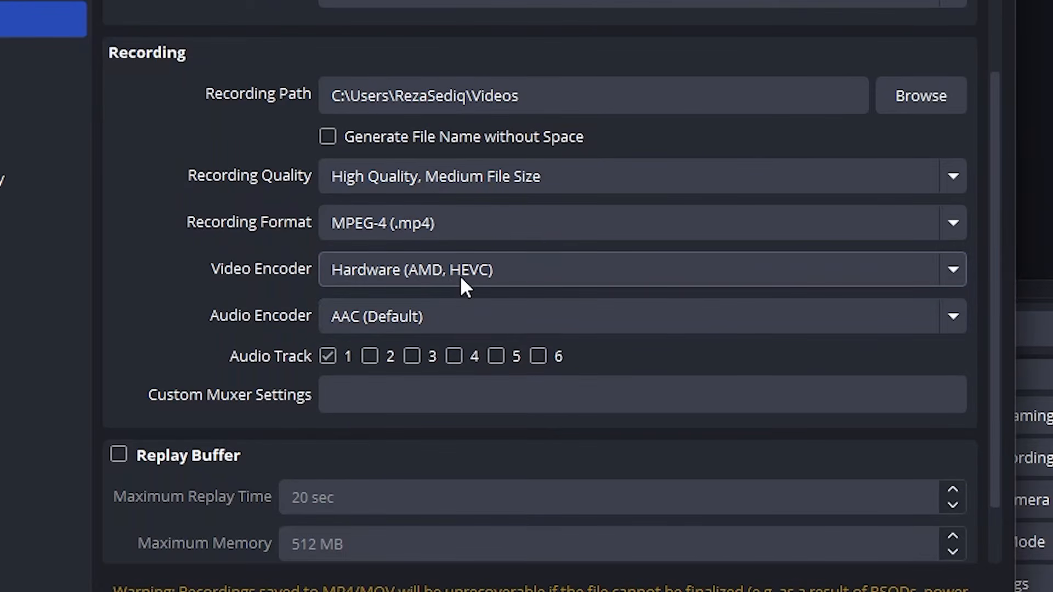
{"action": "scroll", "coordinate": [235, 296], "scroll_direction": "down", "scroll_amount": 2}
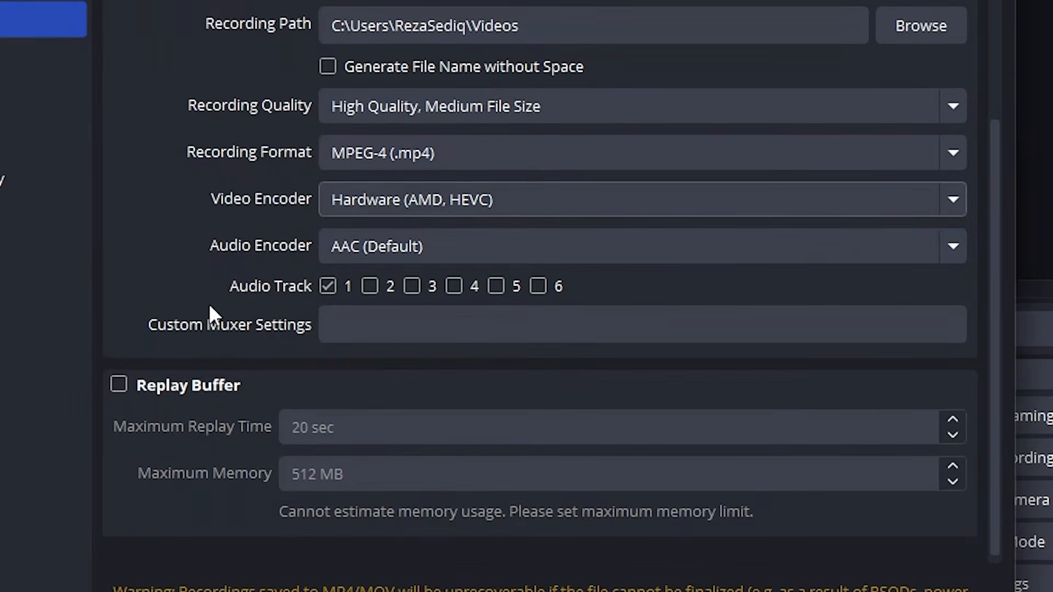
{"action": "left_click", "coordinate": [335, 241]}
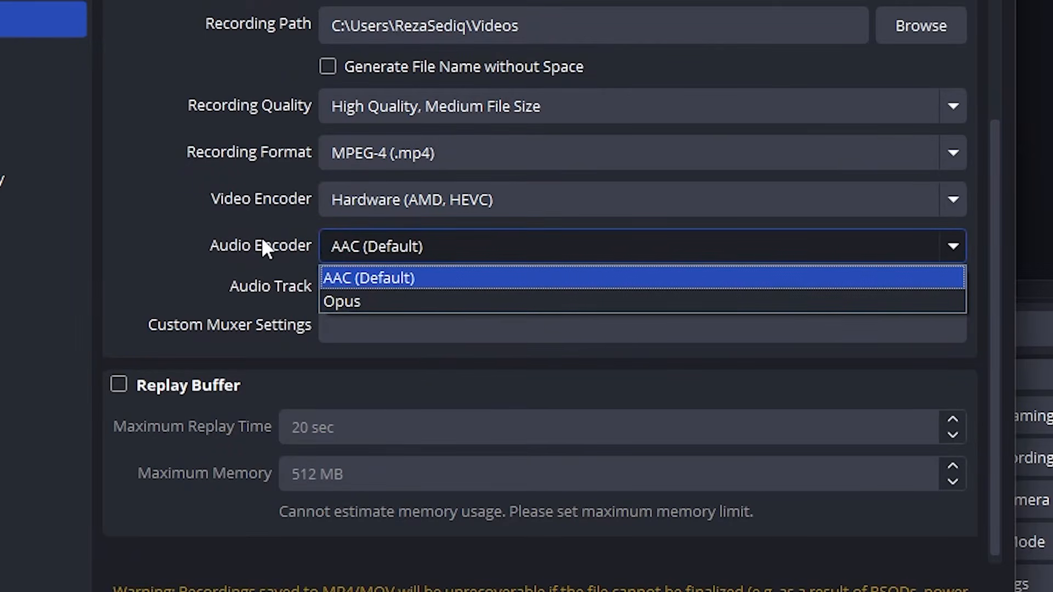
{"action": "left_click", "coordinate": [228, 235]}
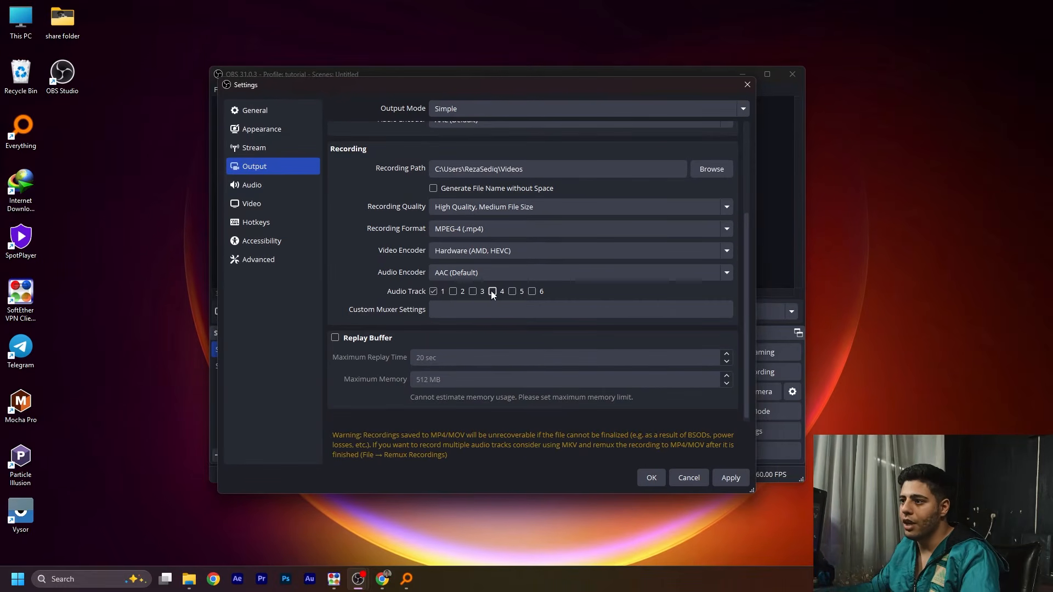
- Toggle audio track 2 in the simple-mode recording settings to try recording multiple tracks
{"action": "left_click", "coordinate": [454, 292]}
{"action": "mouse_move", "coordinate": [465, 88]}
{"action": "left_mouse_down"}
{"action": "mouse_move", "coordinate": [657, 392]}
{"action": "mouse_move", "coordinate": [705, 395]}
{"action": "mouse_move", "coordinate": [522, 207]}
{"action": "mouse_move", "coordinate": [476, 130]}
{"action": "mouse_move", "coordinate": [465, 95]}
{"action": "mouse_move", "coordinate": [480, 89]}
{"action": "left_mouse_up"}
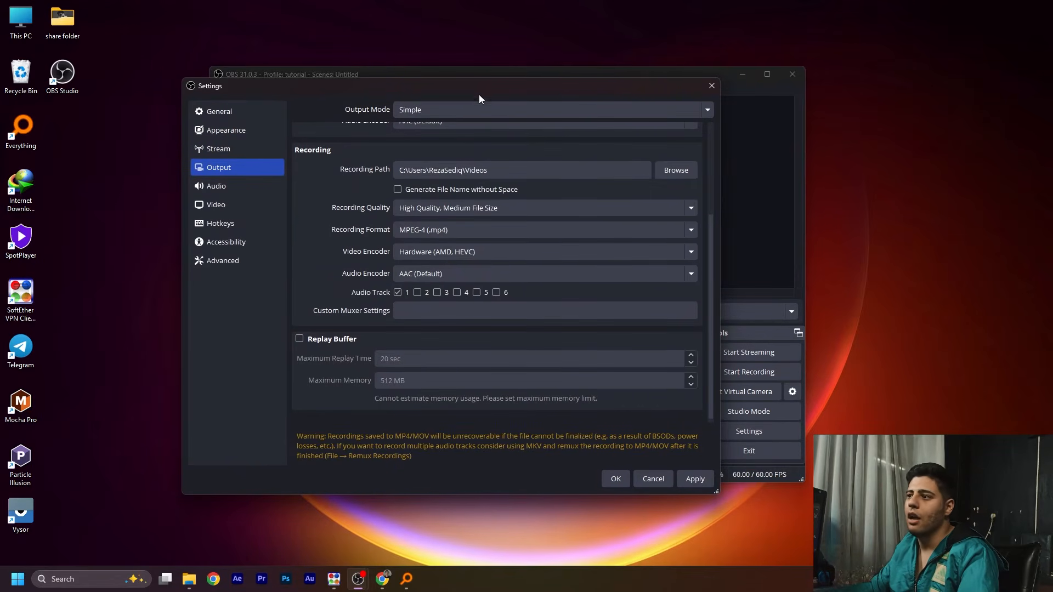
{"action": "scroll", "coordinate": [337, 236], "scroll_direction": "up", "scroll_amount": 2}
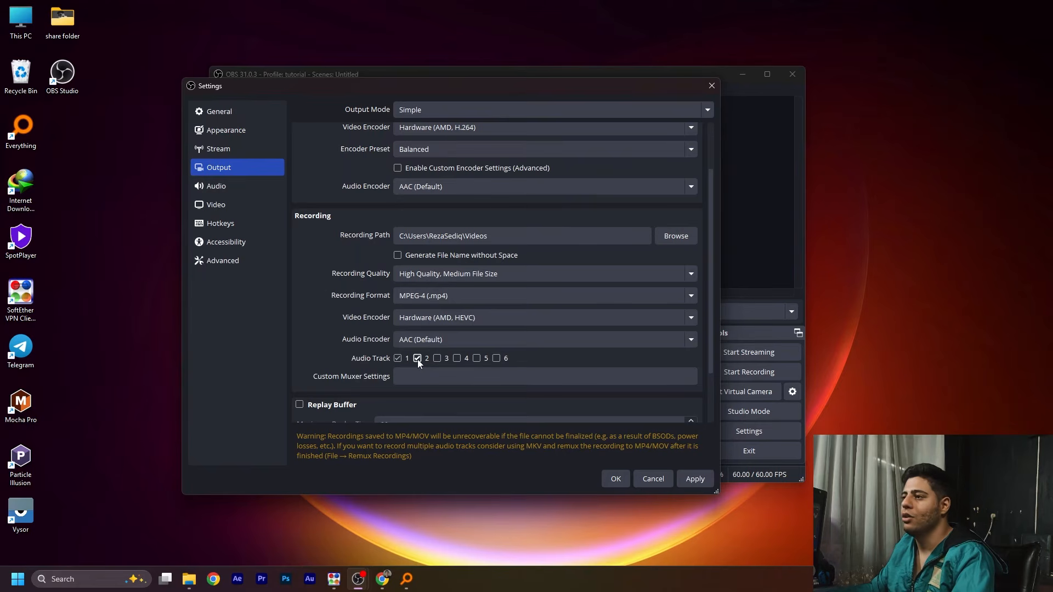
{"action": "left_click", "coordinate": [417, 358]}
{"action": "scroll", "coordinate": [343, 291], "scroll_direction": "down", "scroll_amount": 2}
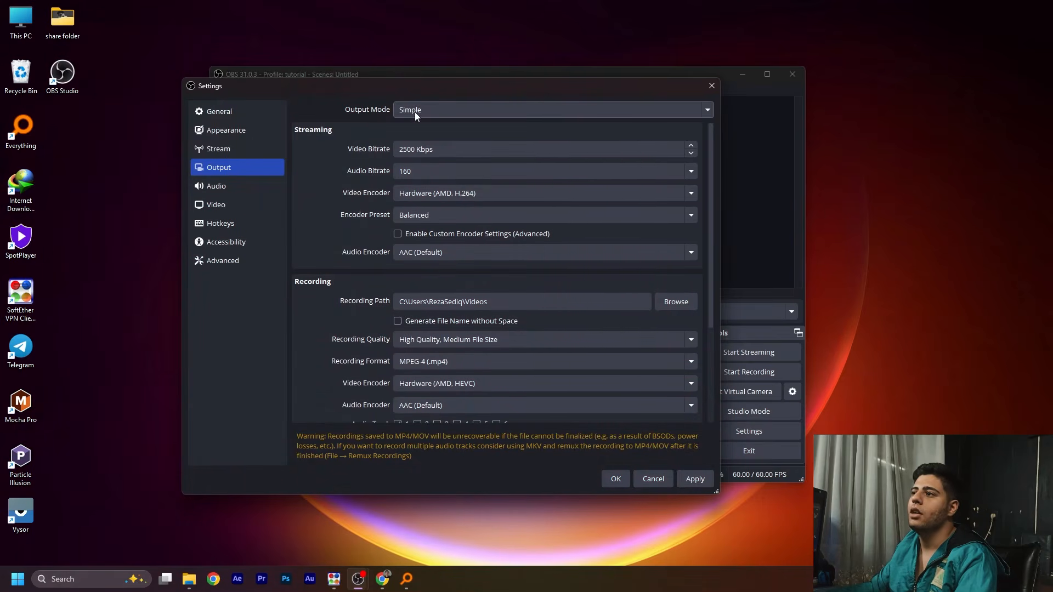
- Switch the output mode to Advanced and set its recording format to MPEG-4 (.mp4)
{"action": "left_click", "coordinate": [415, 112]}
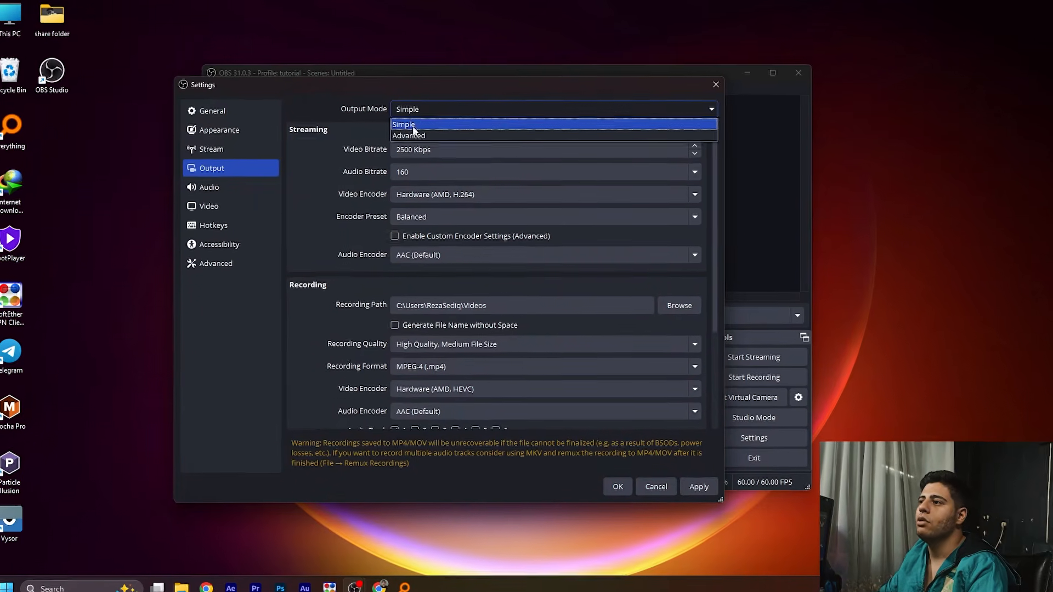
{"action": "left_click", "coordinate": [409, 133]}
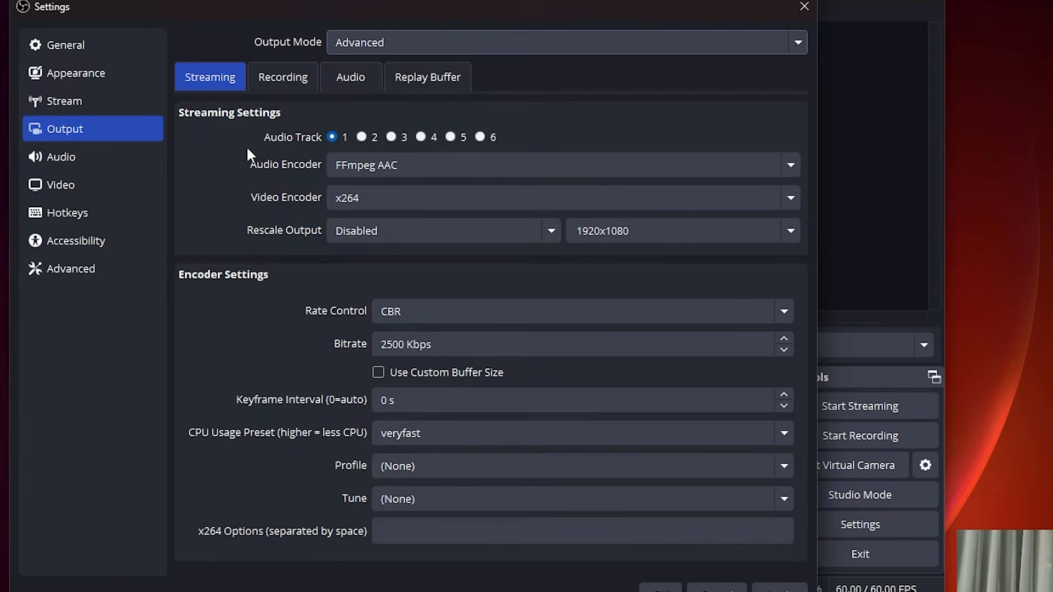
{"action": "left_click", "coordinate": [292, 82]}
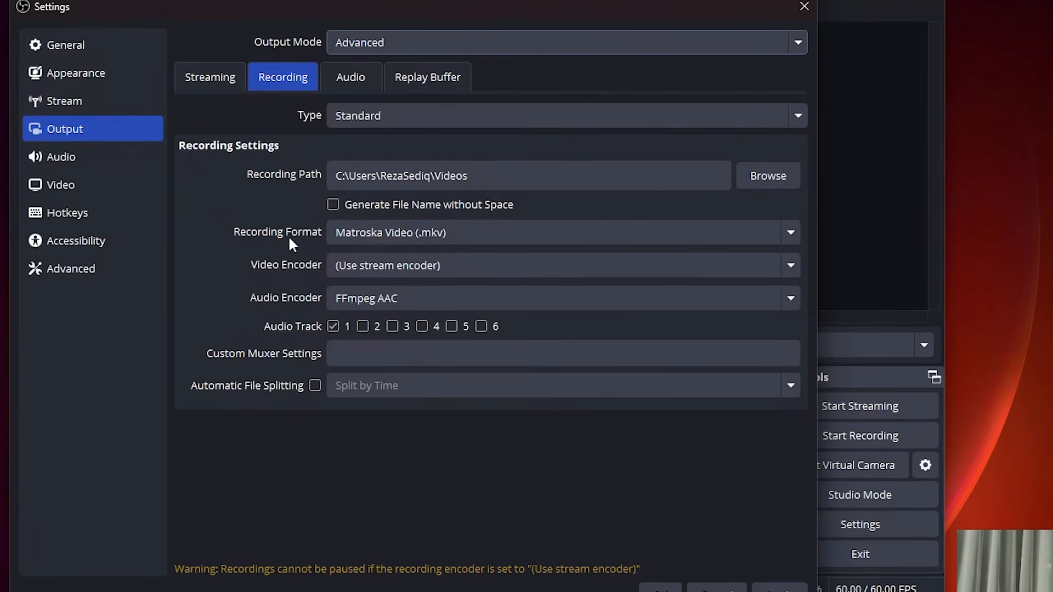
{"action": "left_click", "coordinate": [356, 239]}
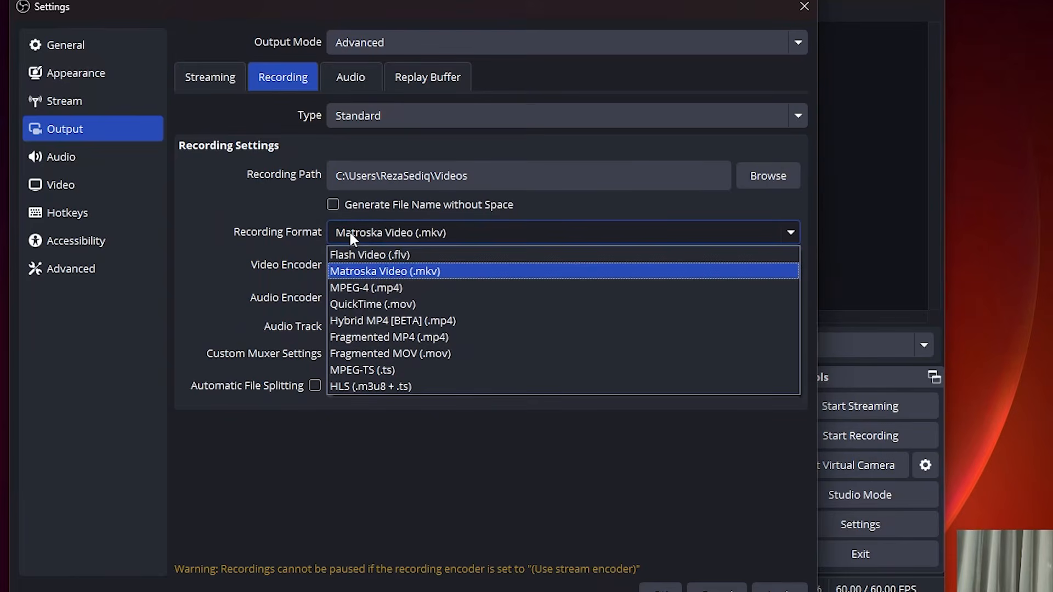
{"action": "left_click", "coordinate": [359, 287]}
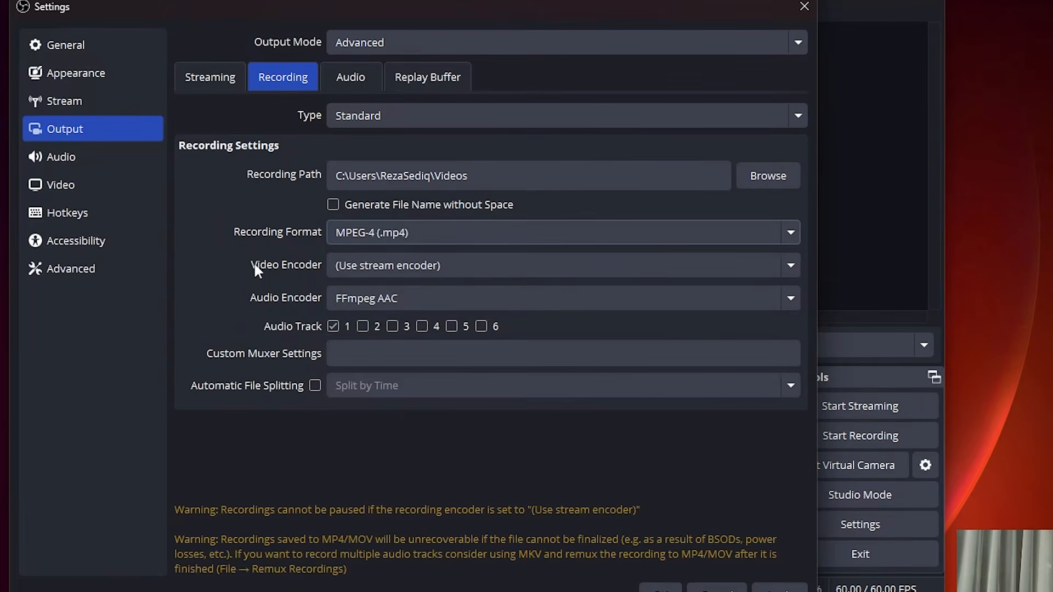
- Set the advanced recording video encoder to AMD HW H.265 (HEVC) and review the other encoder choices
{"action": "left_click", "coordinate": [344, 262]}
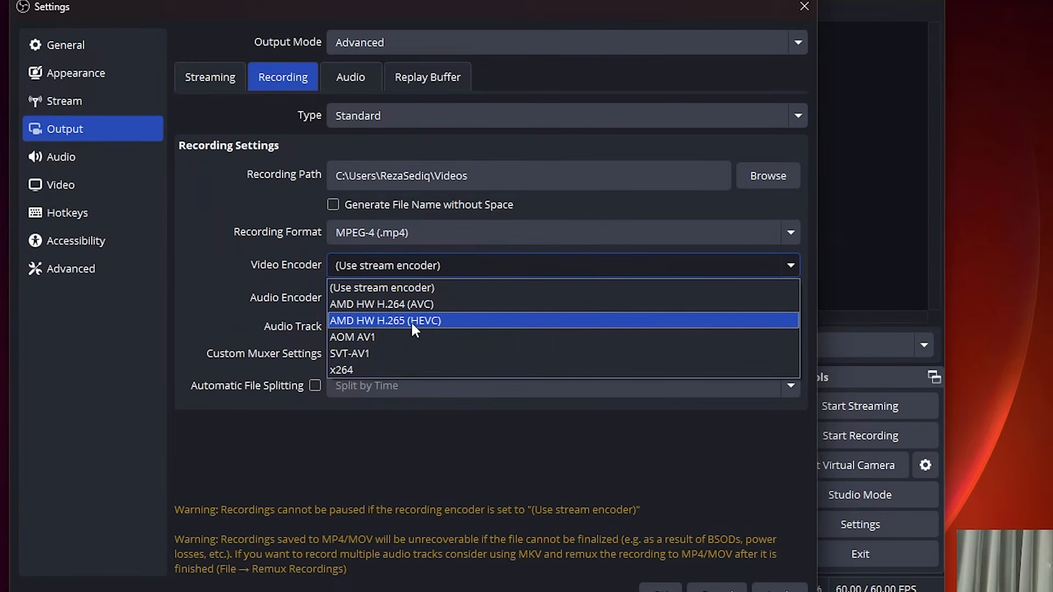
{"action": "left_click", "coordinate": [410, 320]}
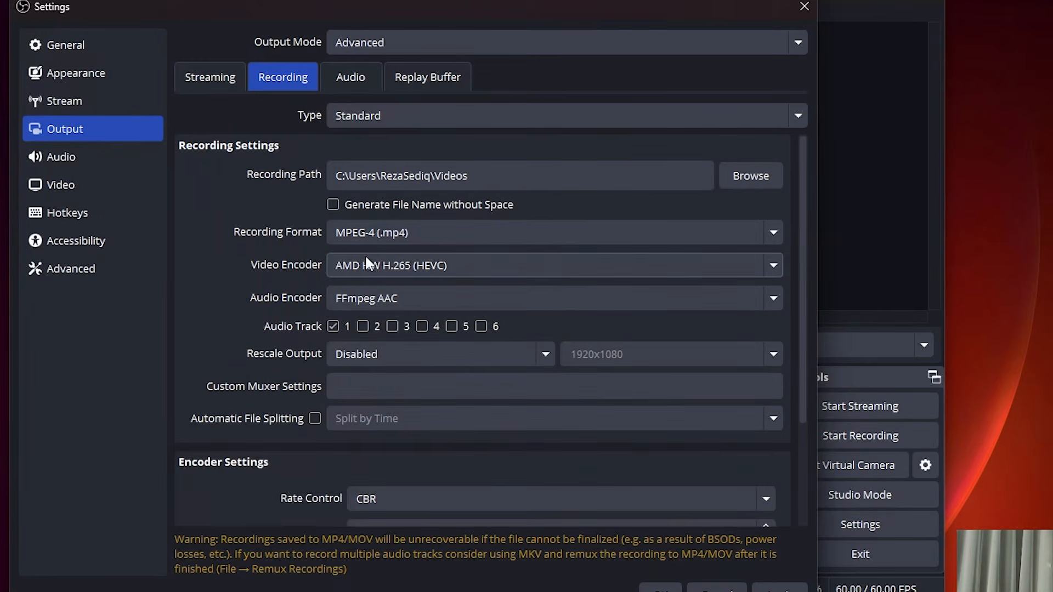
{"action": "scroll", "coordinate": [252, 264], "scroll_direction": "down", "scroll_amount": 2}
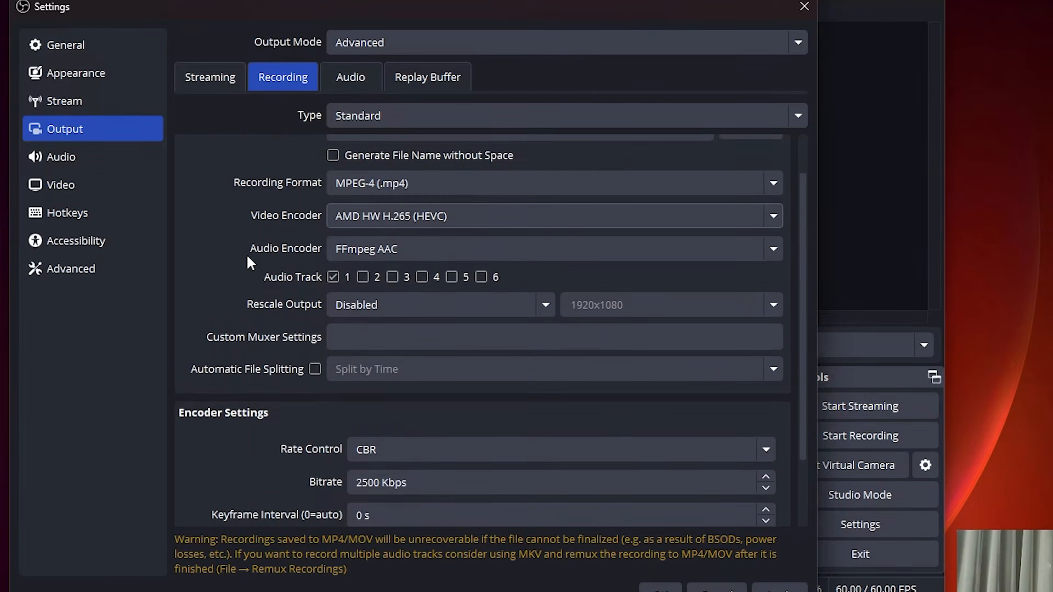
{"action": "left_click", "coordinate": [373, 215]}
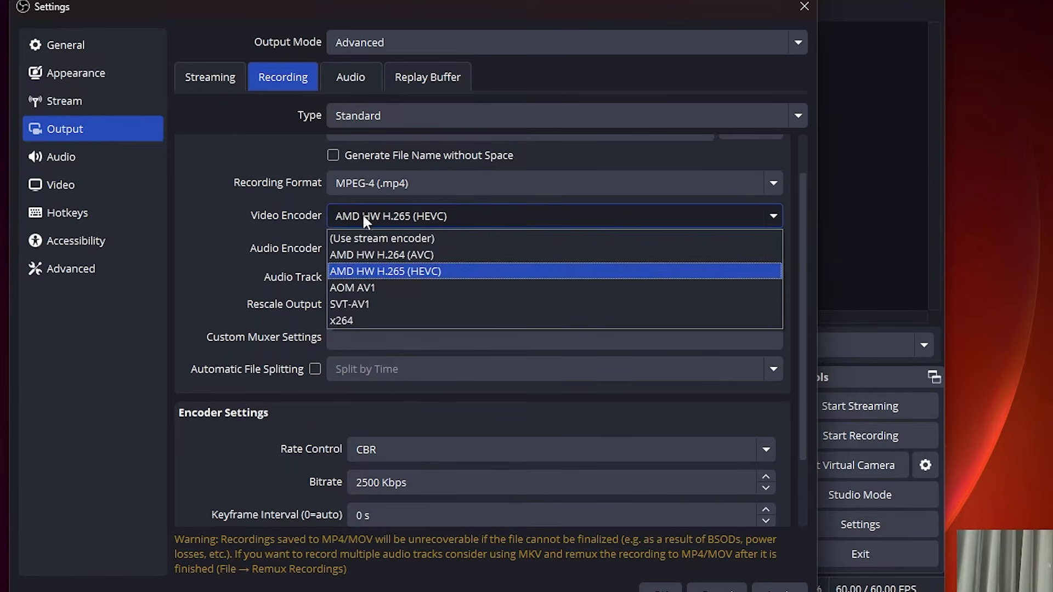
{"action": "left_click", "coordinate": [275, 225]}
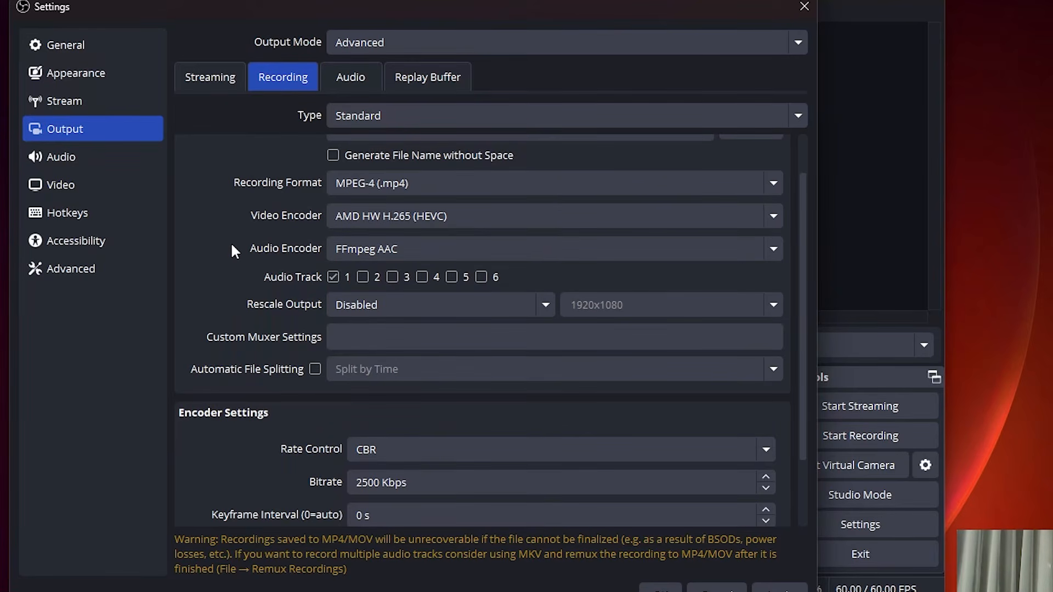
- Set the recording's Rescale Output filter to Bicubic (Sharpened scaling, 16 samples) and review the available resolutions
{"action": "scroll", "coordinate": [231, 245], "scroll_direction": "down", "scroll_amount": 3}
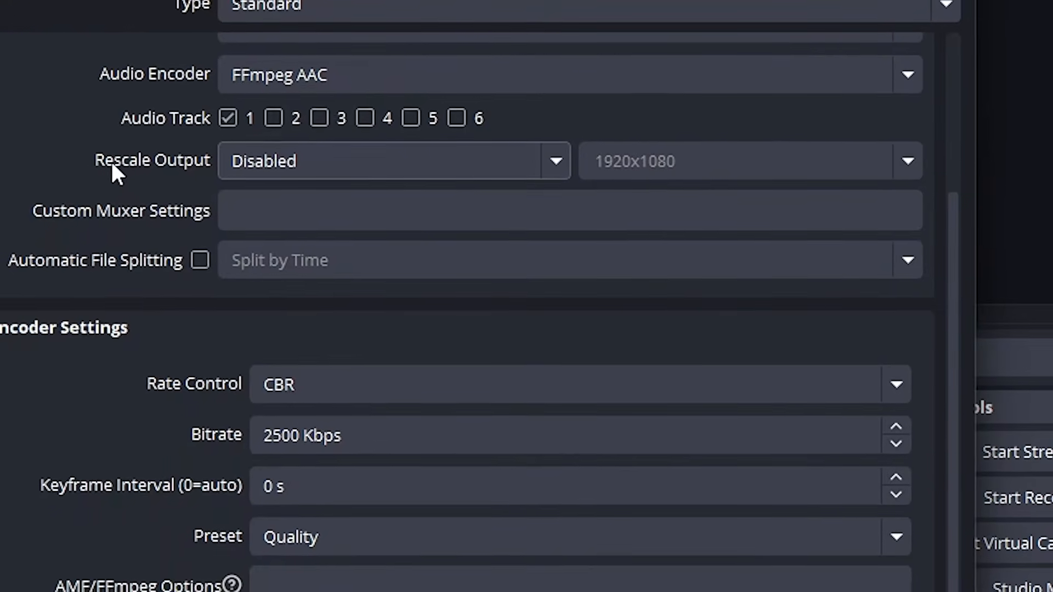
{"action": "left_click", "coordinate": [291, 163]}
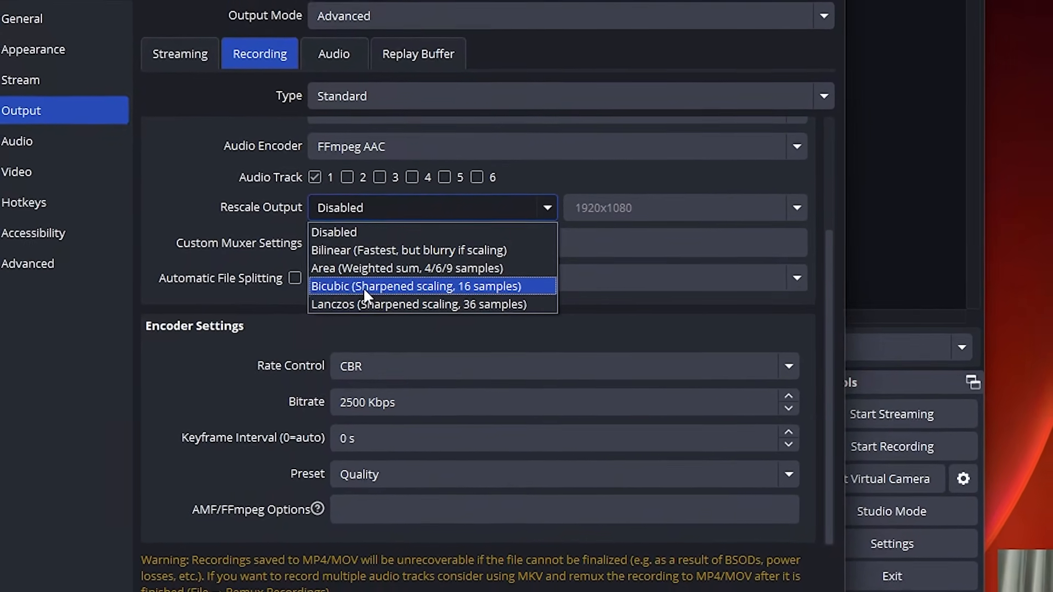
{"action": "left_click", "coordinate": [366, 288]}
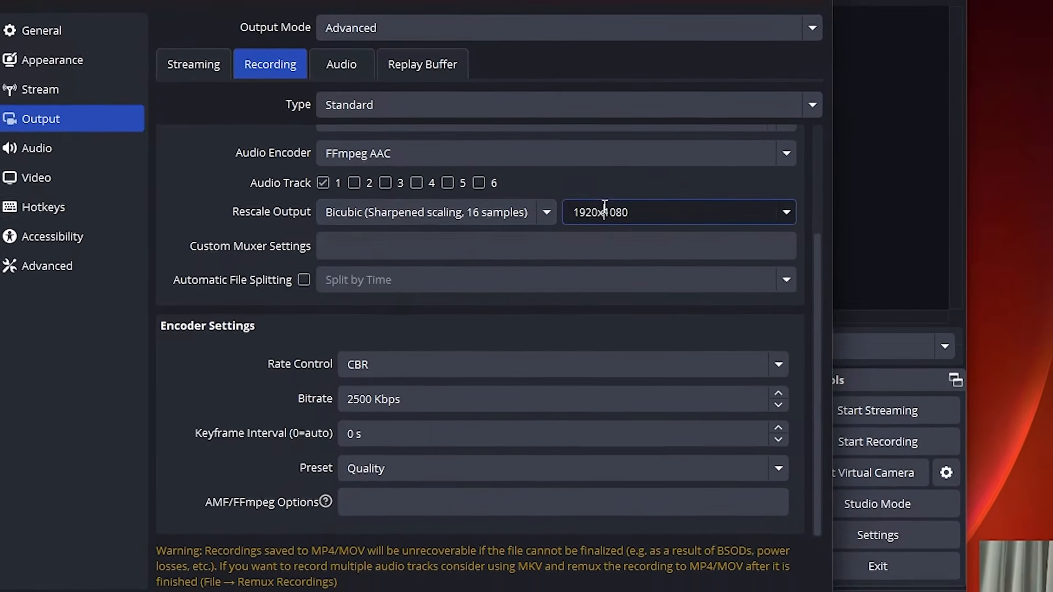
{"action": "left_click", "coordinate": [785, 213]}
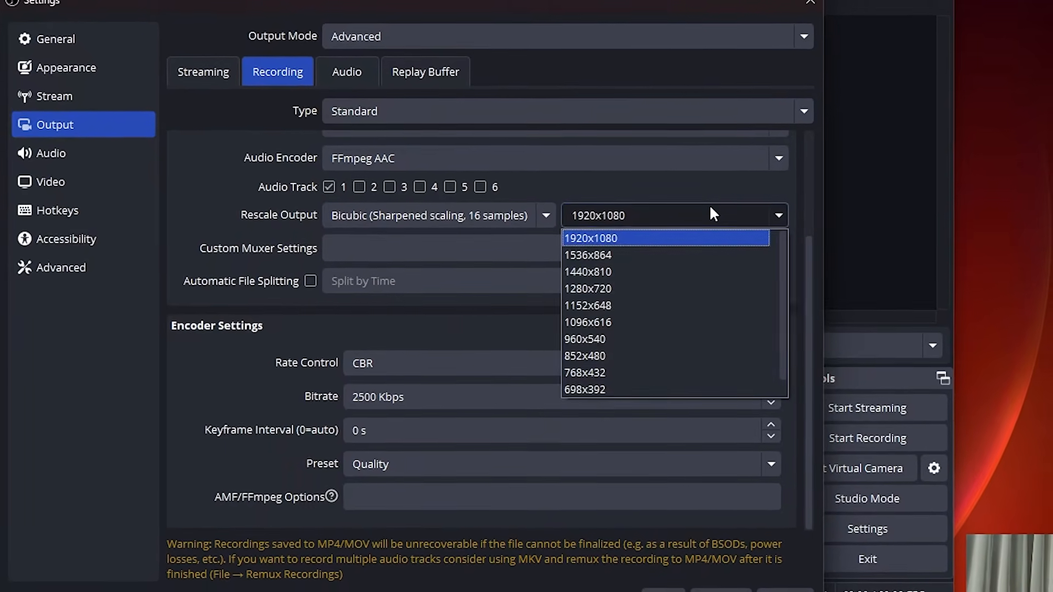
{"action": "left_click", "coordinate": [676, 209]}
- Try a custom rescale resolution of 1145x4589 for the recording, and restore it to 1920x1080
{"action": "left_click_drag", "start_coordinate": [674, 212], "coordinate": [558, 214]}
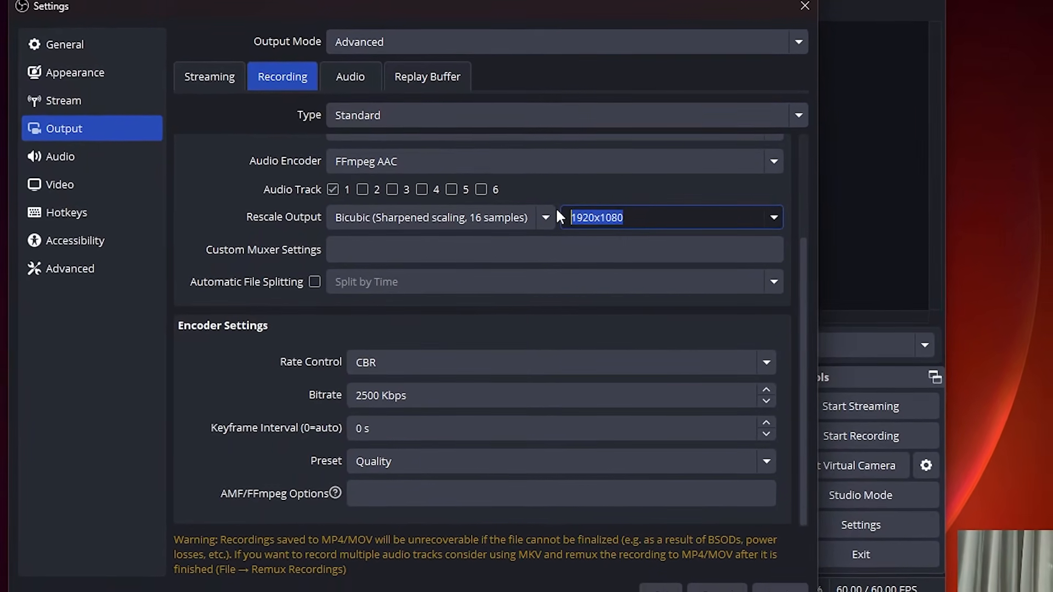
{"action": "left_click_drag", "start_coordinate": [557, 211], "coordinate": [575, 213]}
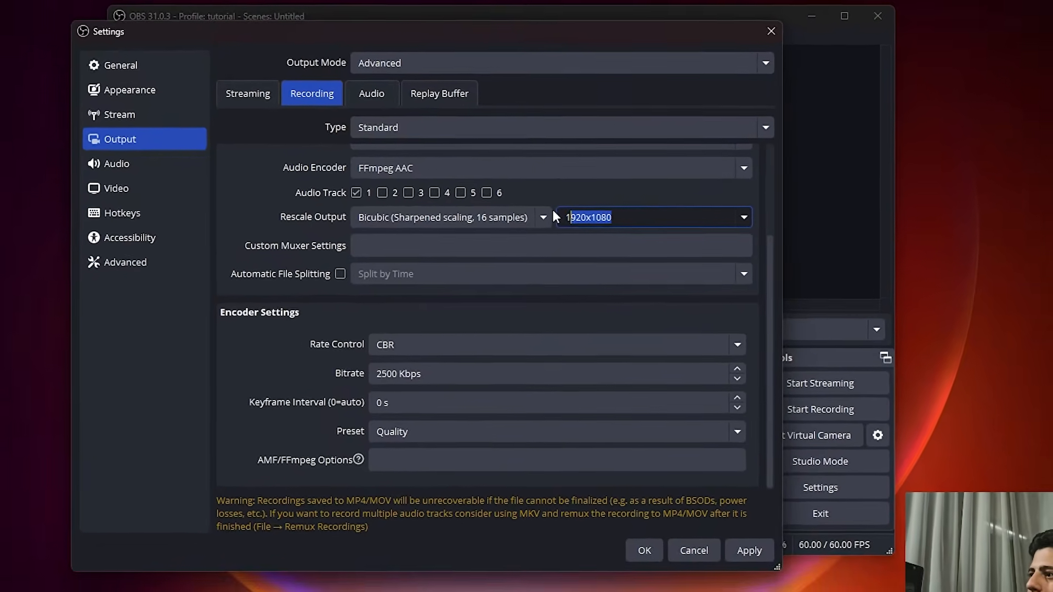
{"action": "type", "text": "1227"}
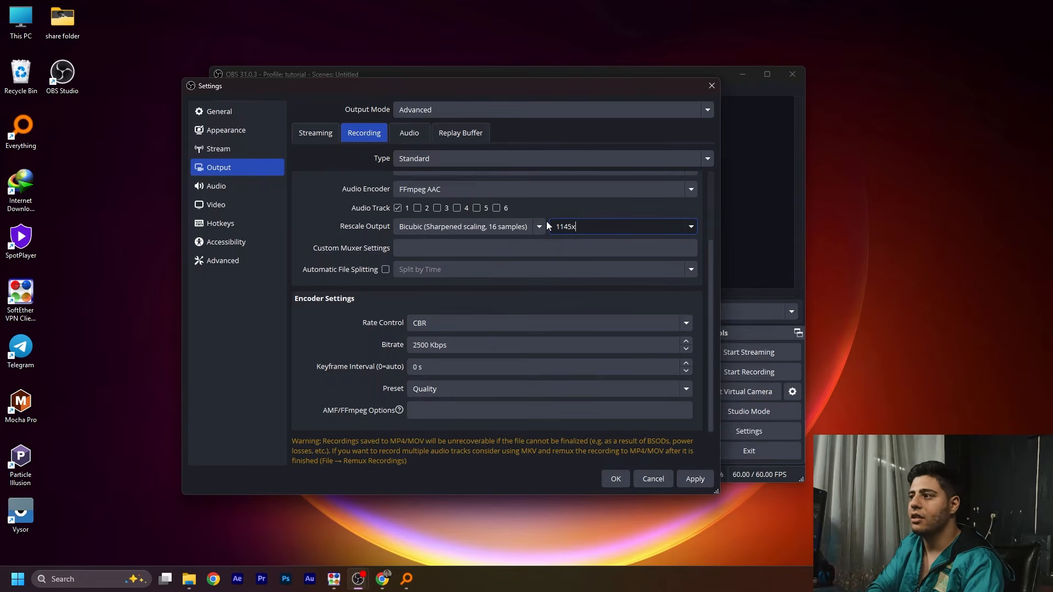
{"action": "type", "text": "458"}
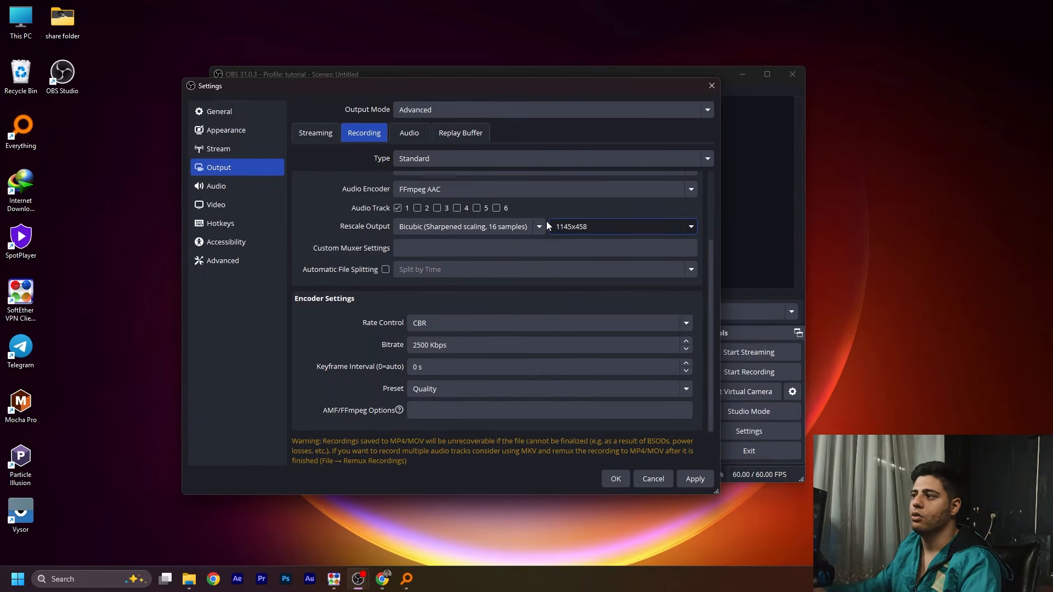
{"action": "type", "text": "9"}
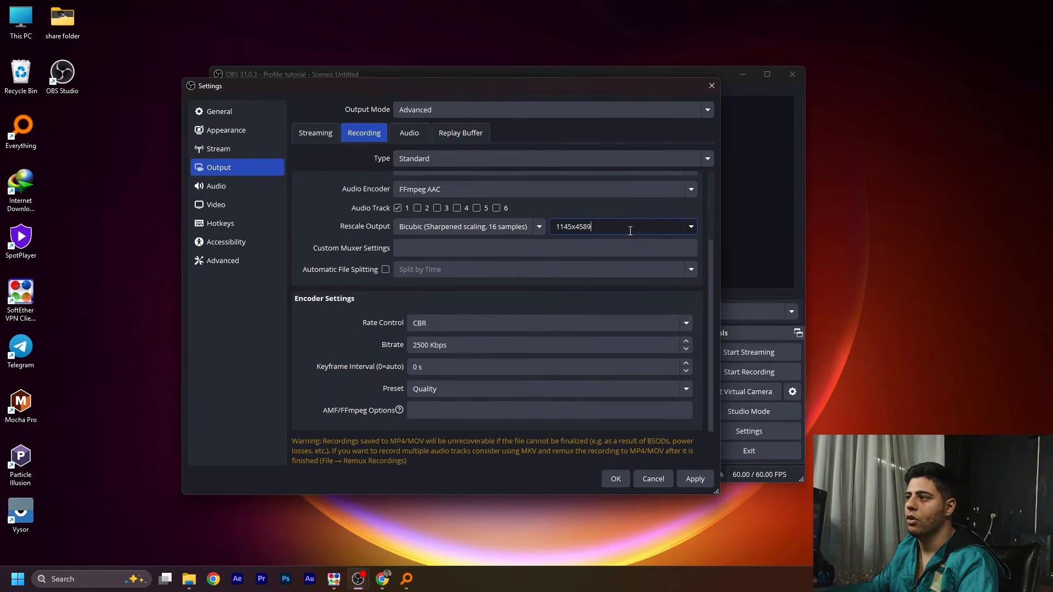
{"action": "left_click", "coordinate": [689, 229]}
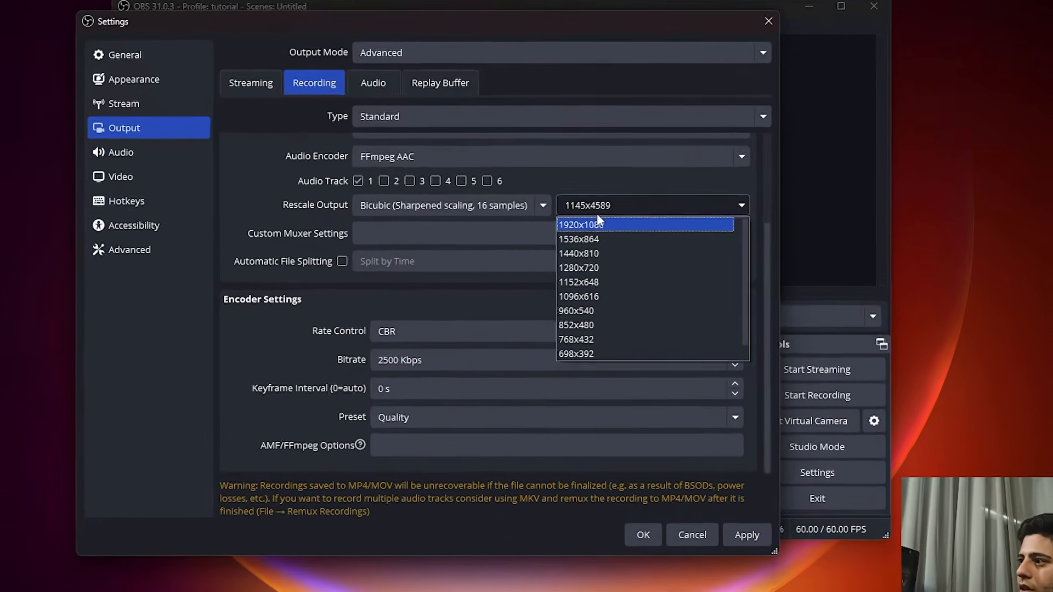
{"action": "left_click", "coordinate": [568, 240]}
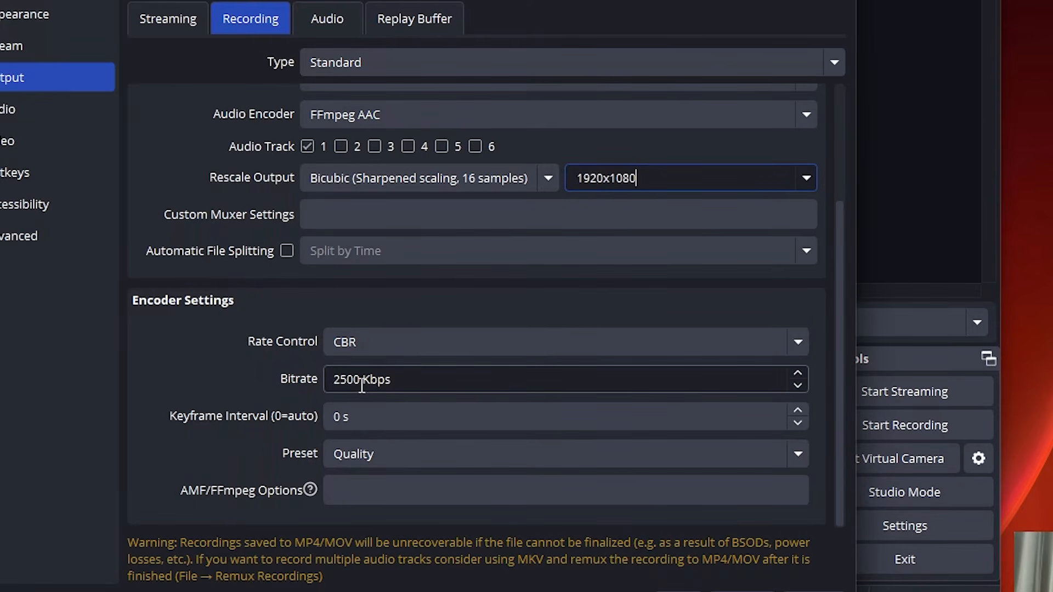
- Set the recording encoder's bitrate to 20000 Kbps
{"action": "left_click_drag", "start_coordinate": [333, 380], "coordinate": [361, 380]}
{"action": "type", "text": "20000"}
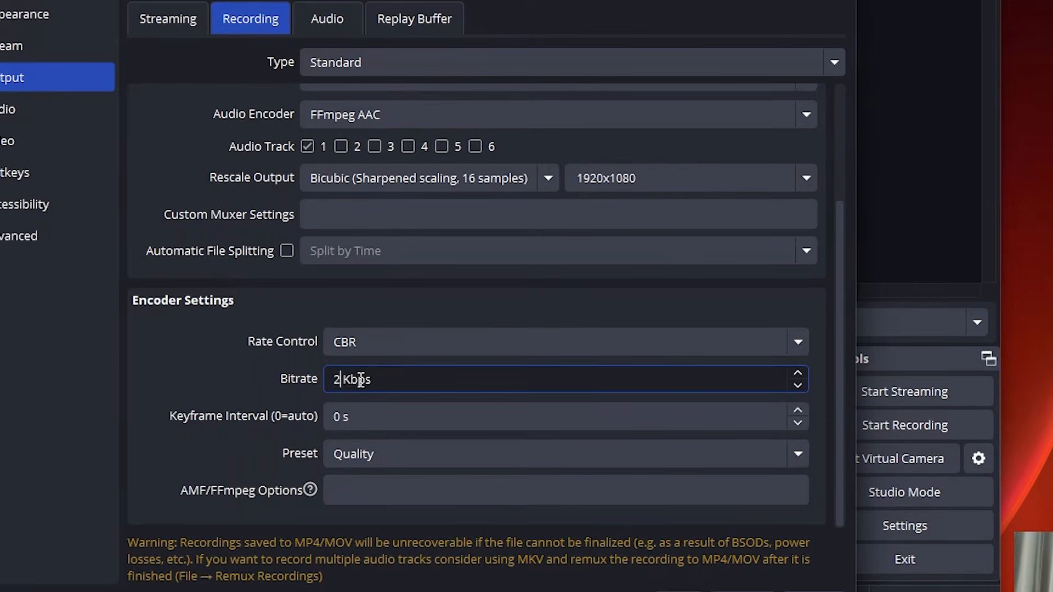
{"action": "left_click", "coordinate": [269, 373]}
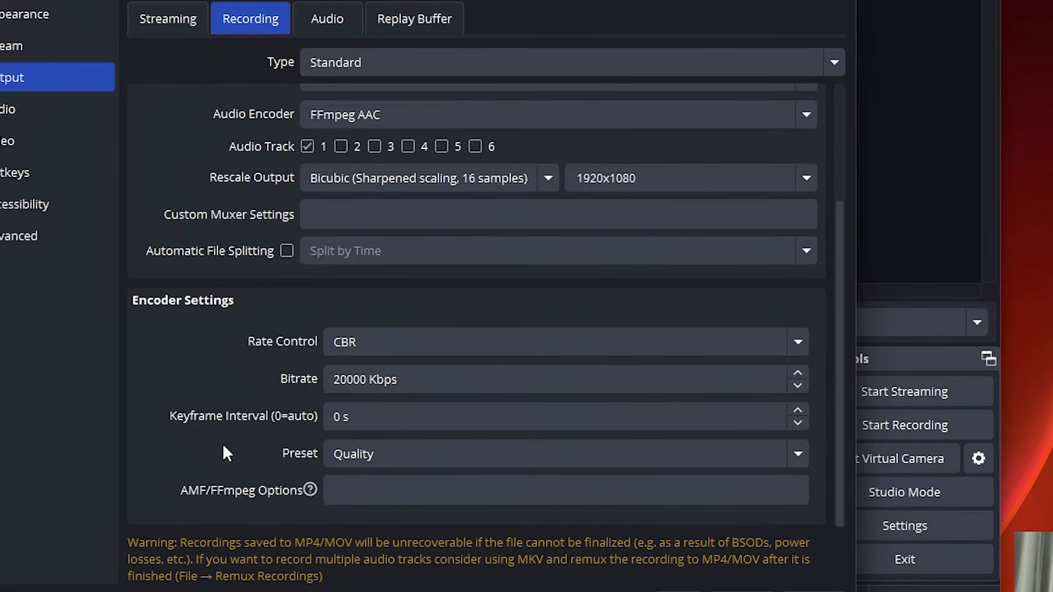
- Set the recording encoder's keyframe interval to 3 s and keep the Quality preset
{"action": "double_click", "coordinate": [339, 418]}
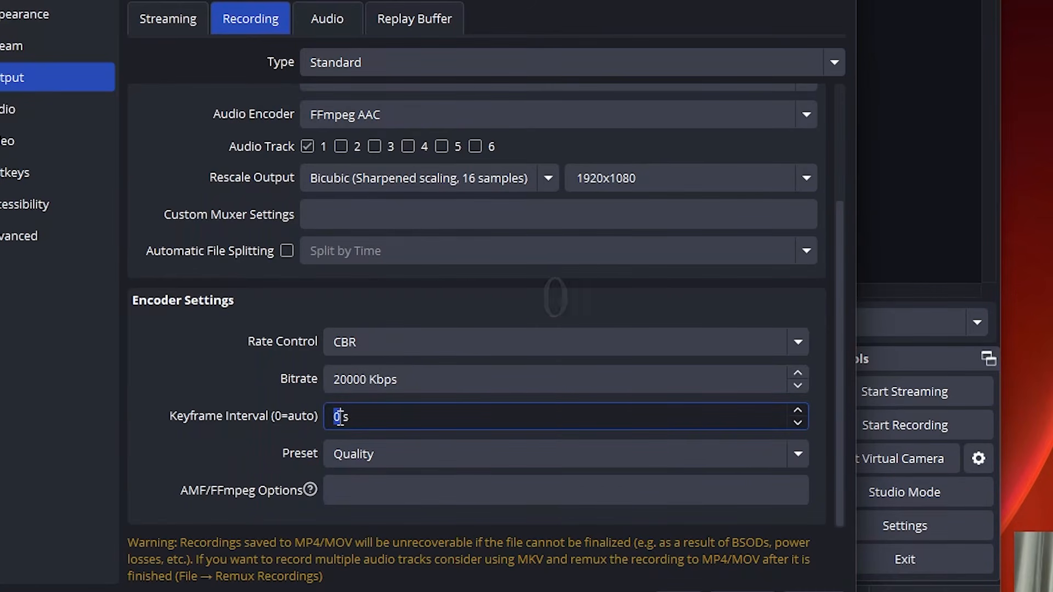
{"action": "type", "text": "3"}
{"action": "key", "text": "Tab"}
{"action": "left_click", "coordinate": [359, 453]}
{"action": "left_click", "coordinate": [358, 453]}
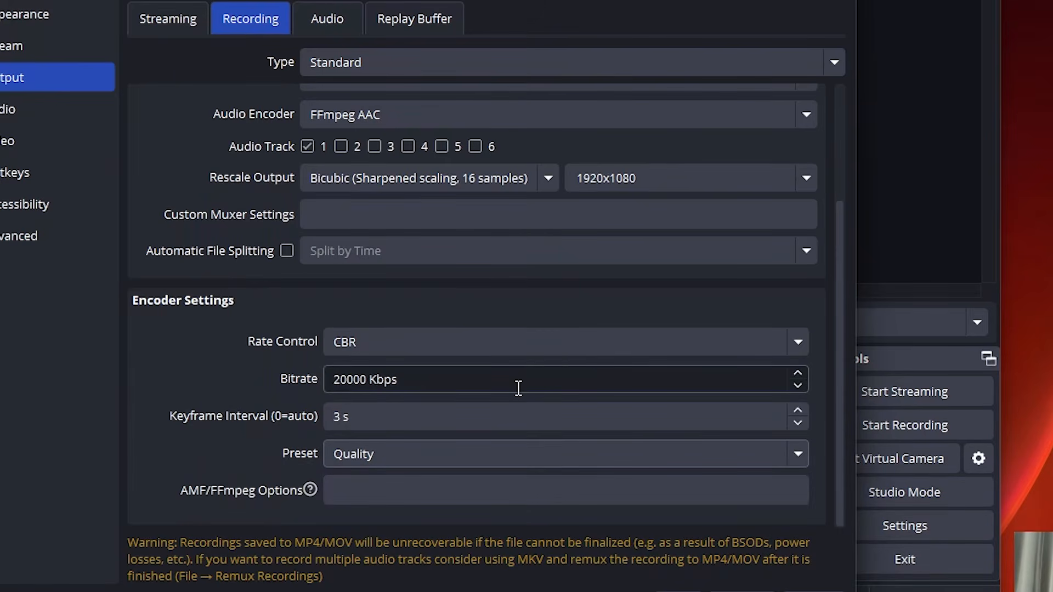
{"action": "scroll", "coordinate": [257, 306], "scroll_direction": "up", "scroll_amount": 2}
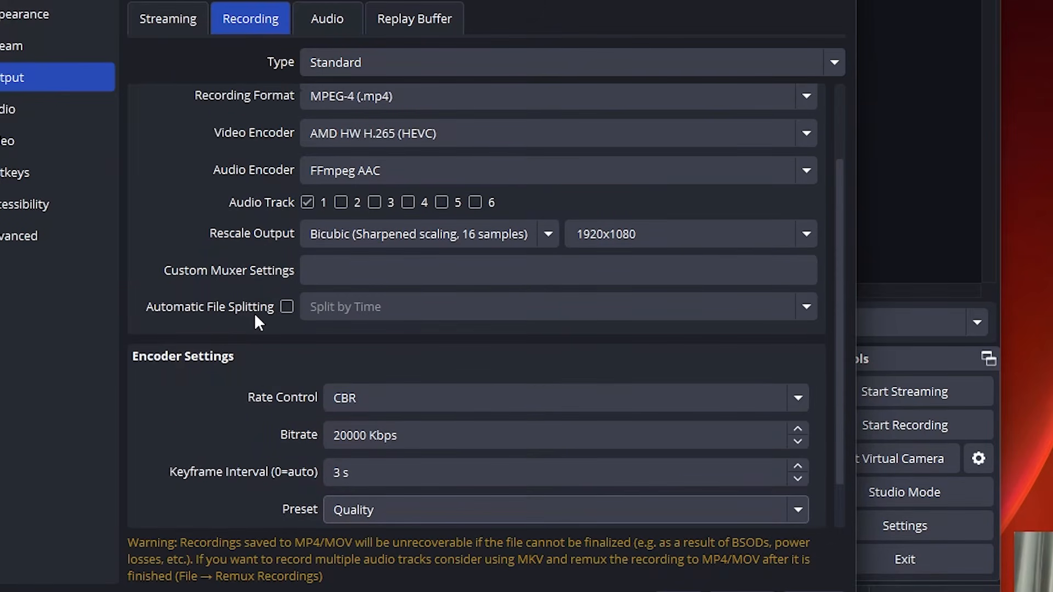
{"action": "scroll", "coordinate": [256, 317], "scroll_direction": "down", "scroll_amount": 2}
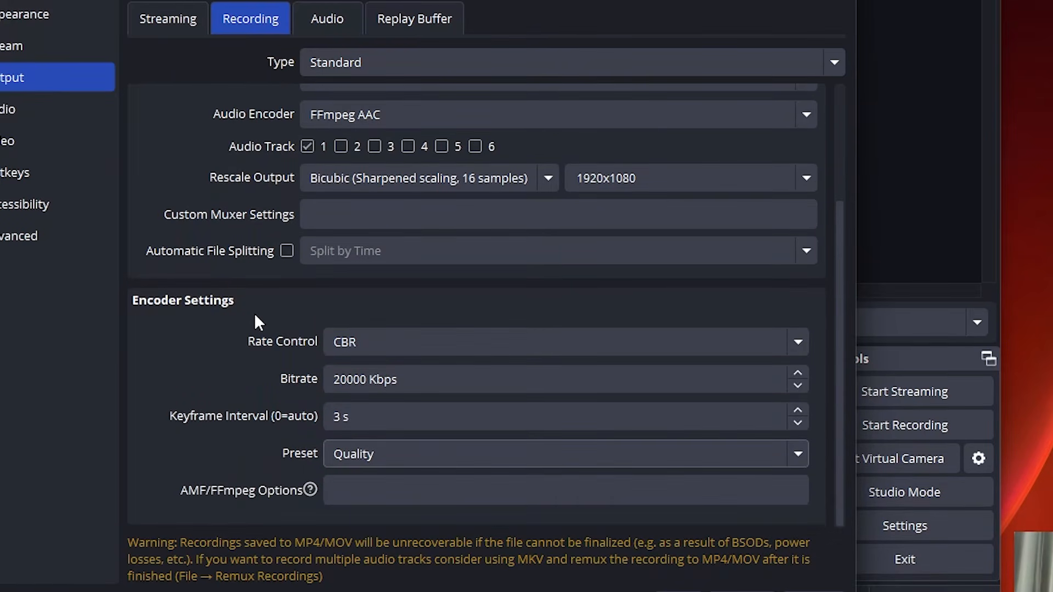
- Set the output audio bitrate of Track 1 to 320
{"action": "left_click", "coordinate": [328, 6]}
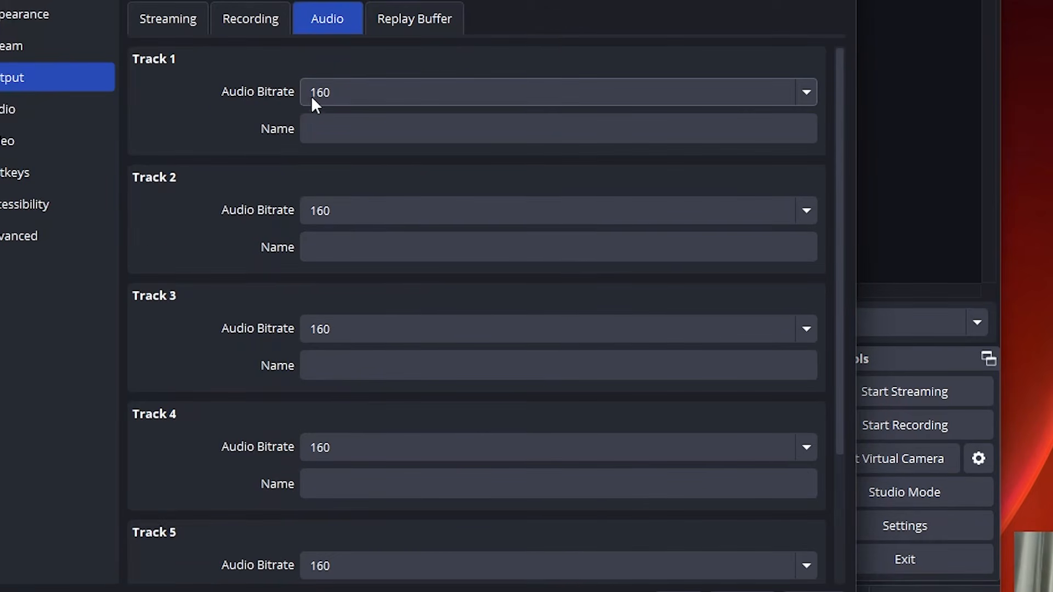
{"action": "left_click", "coordinate": [326, 92]}
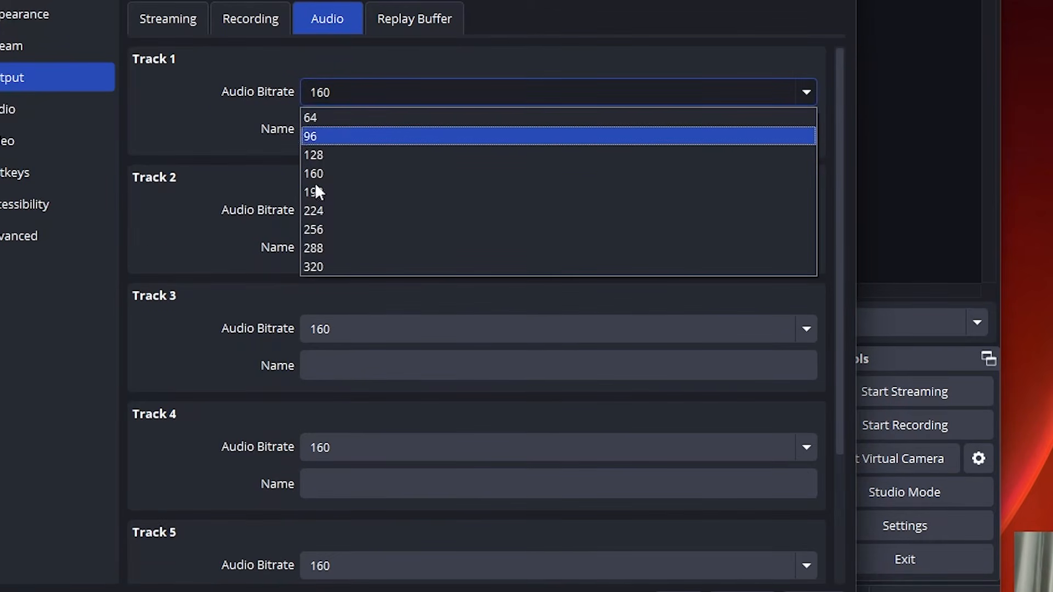
{"action": "left_click", "coordinate": [338, 267]}
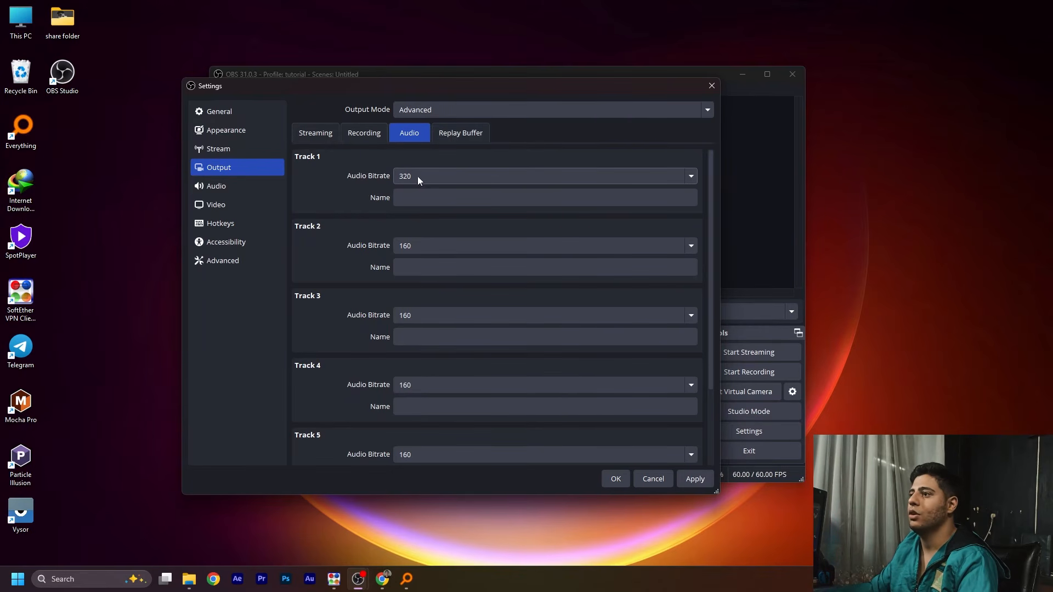
- Try enabling the Replay Buffer in the output settings, and disable it again
{"action": "left_click", "coordinate": [462, 136]}
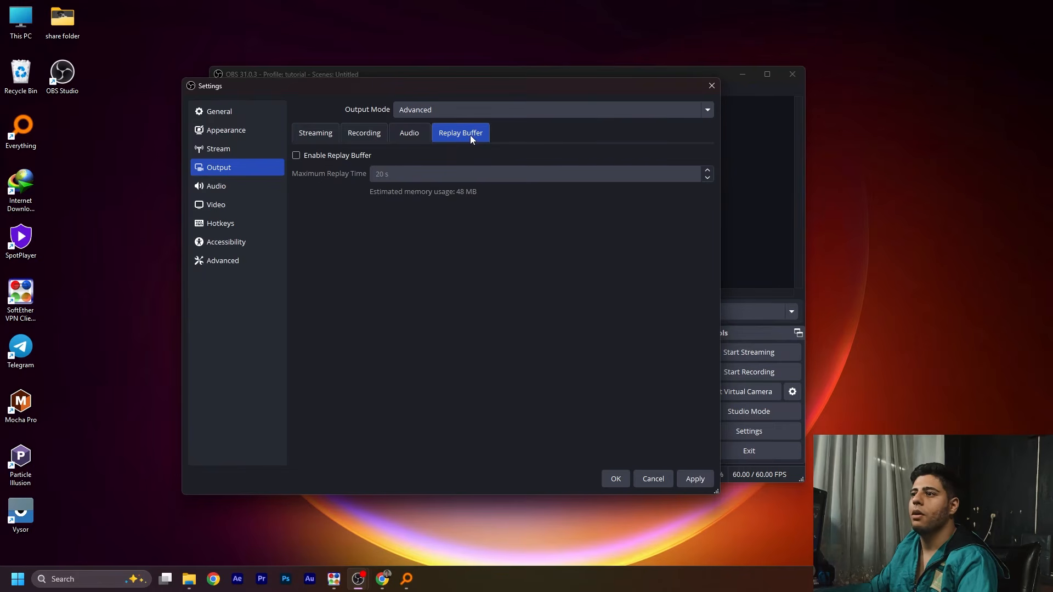
{"action": "left_click", "coordinate": [315, 156]}
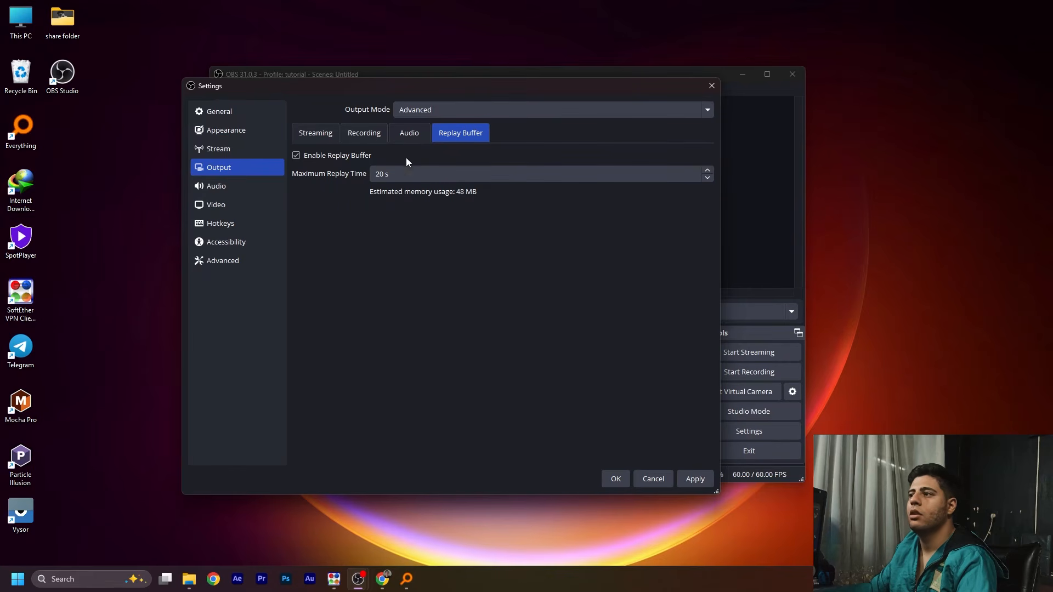
{"action": "left_click", "coordinate": [297, 155]}
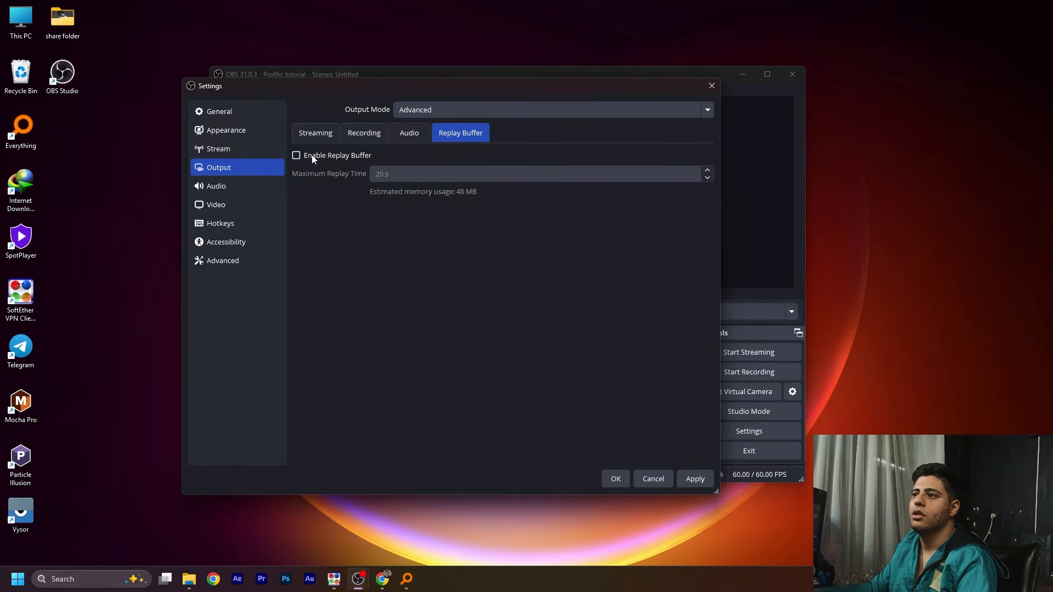
{"action": "left_click", "coordinate": [331, 133]}
- Examine the base canvas and scaled output resolutions in the Video settings, comparing them with the preview behind the dialog
{"action": "left_click", "coordinate": [214, 205]}
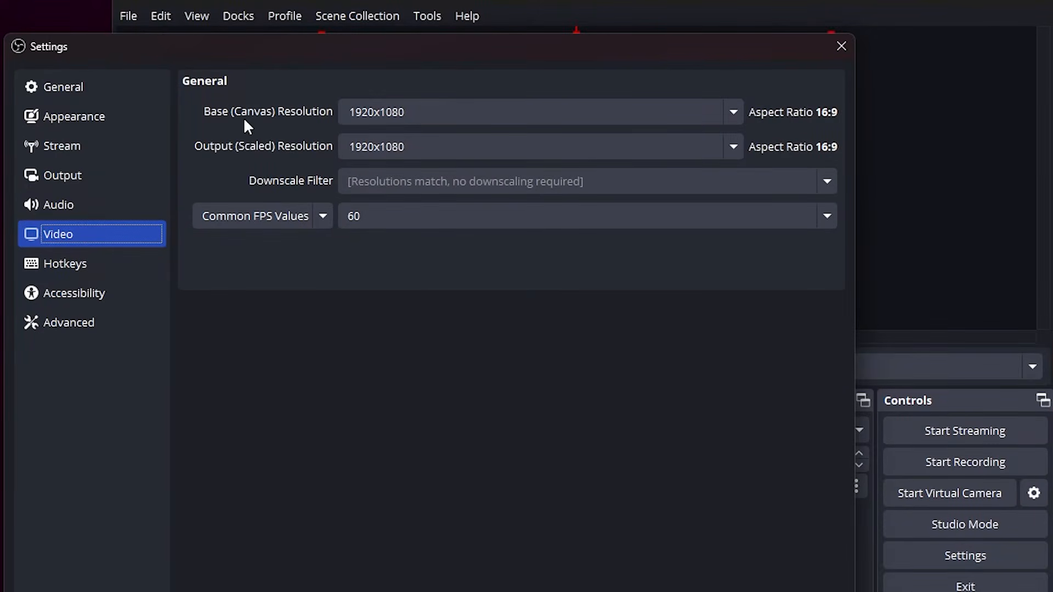
{"action": "left_click_drag", "start_coordinate": [369, 49], "coordinate": [559, 308]}
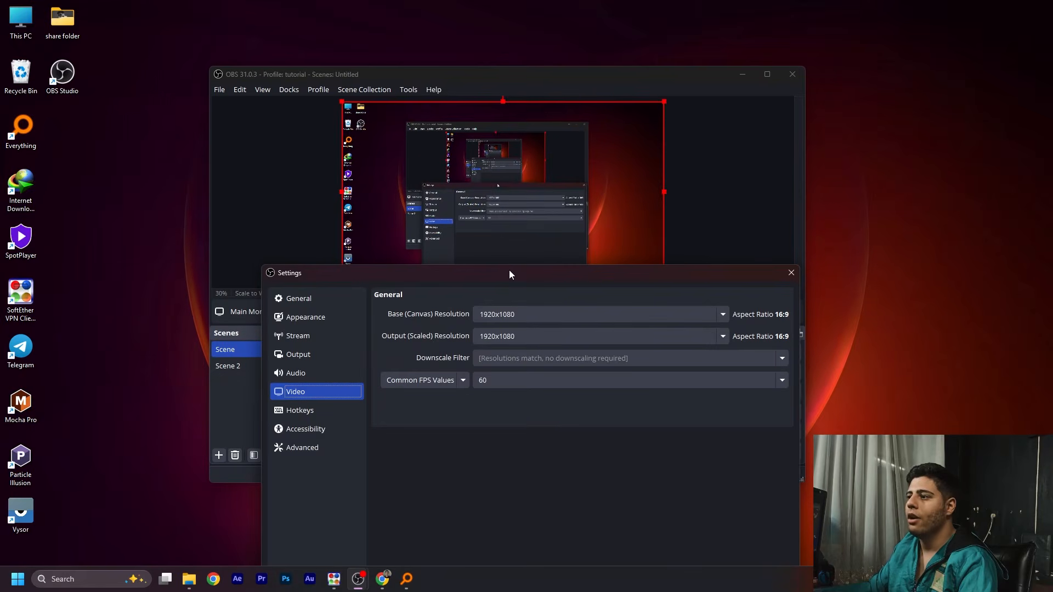
{"action": "left_click_drag", "start_coordinate": [509, 272], "coordinate": [703, 354]}
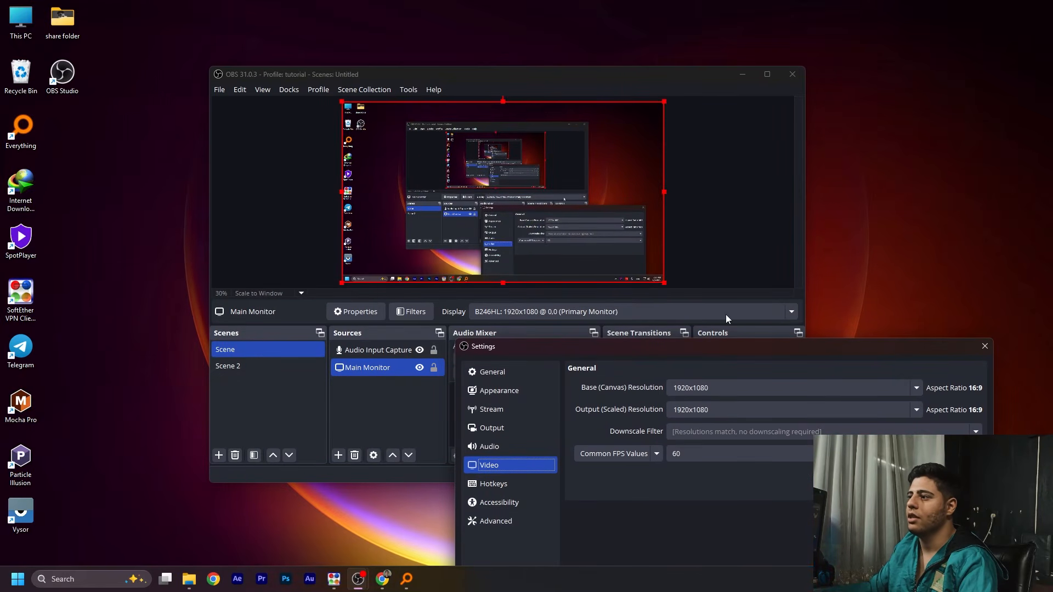
{"action": "left_click_drag", "start_coordinate": [703, 351], "coordinate": [467, 116]}
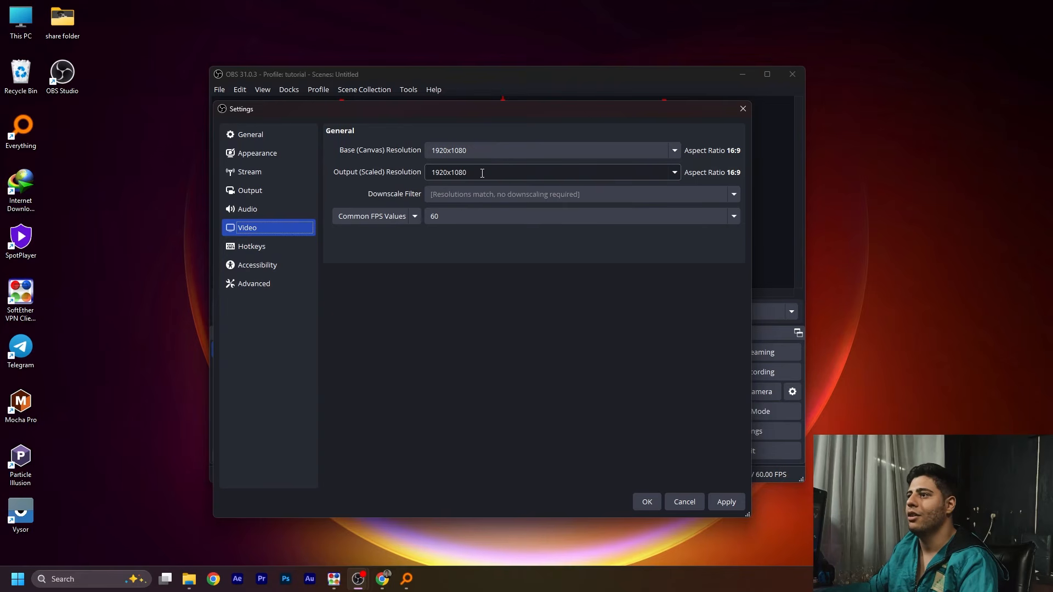
{"action": "left_click_drag", "start_coordinate": [482, 173], "coordinate": [427, 175]}
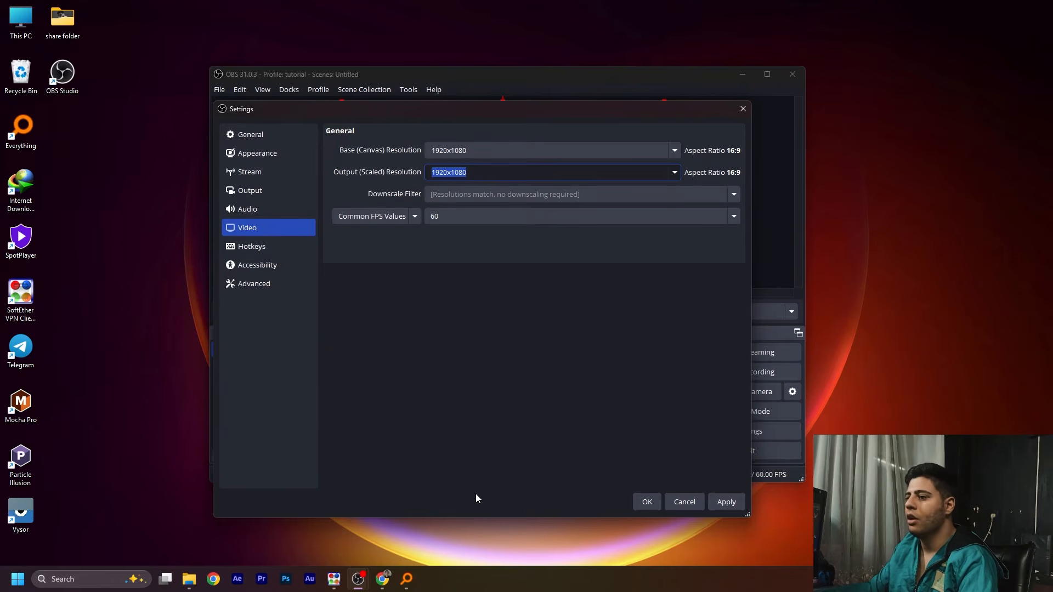
- Switch to Chrome, search Google for "4k size" to look up the 4K pixel dimensions, and return to OBS
{"action": "mouse_move", "coordinate": [382, 579]}
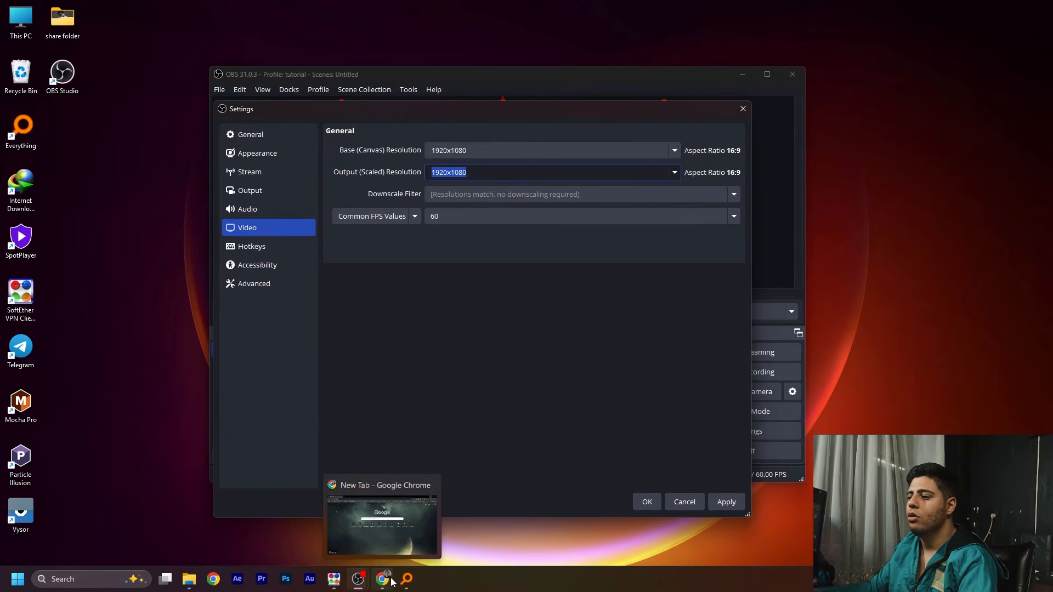
{"action": "left_click", "coordinate": [390, 536]}
{"action": "type", "text": "4k"}
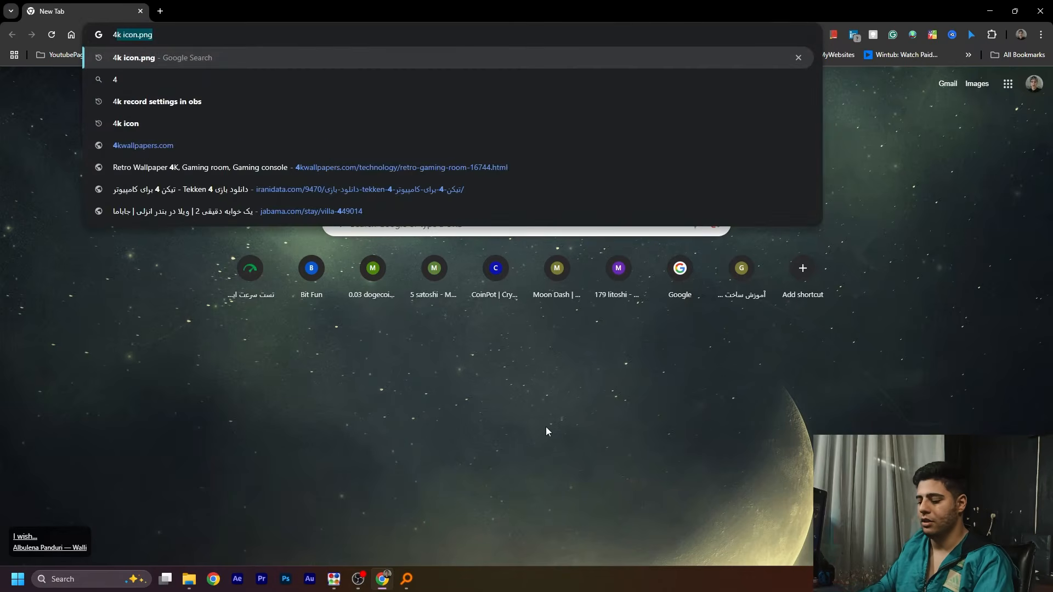
{"action": "type", "text": " se"}
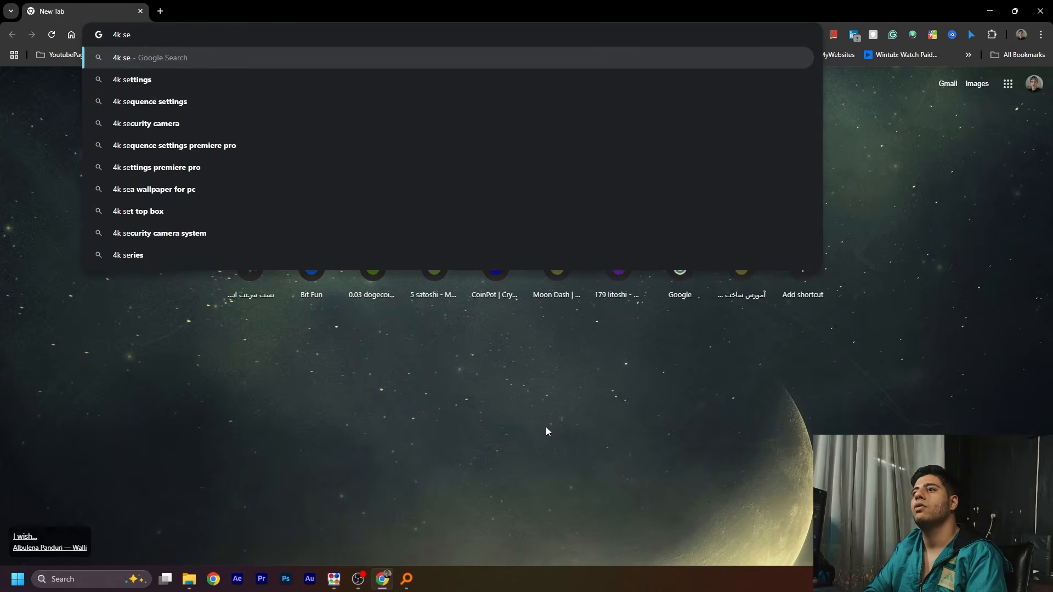
{"action": "key", "text": "BackSpace"}
{"action": "type", "text": "ize"}
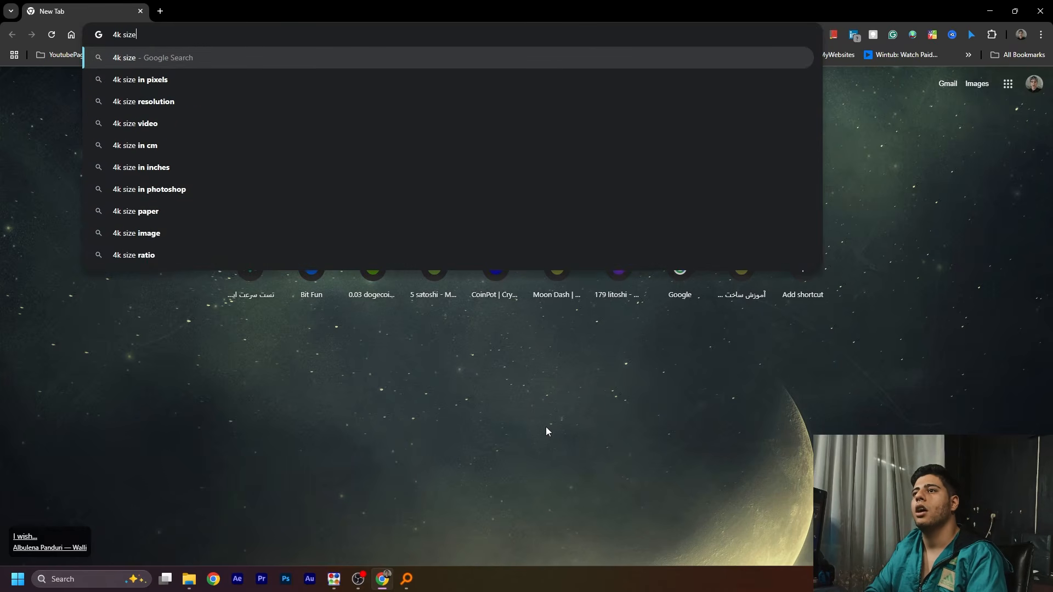
{"action": "key", "text": "Return"}
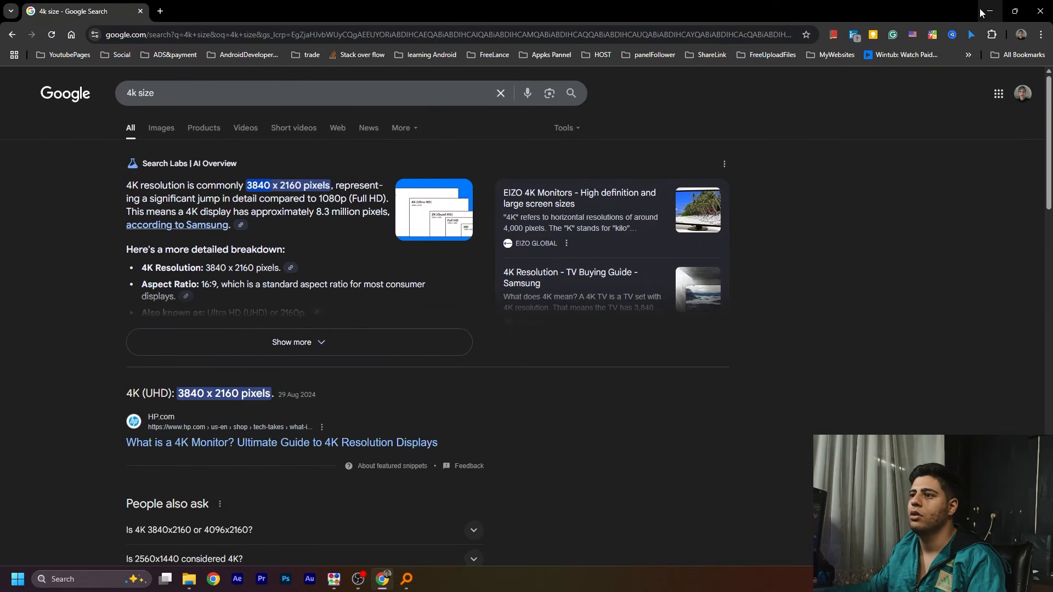
{"action": "left_click", "coordinate": [988, 11]}
- Try an Output (Scaled) Resolution of 3840x2160 in the Video settings, and discard the settings changes
{"action": "left_click", "coordinate": [487, 175]}
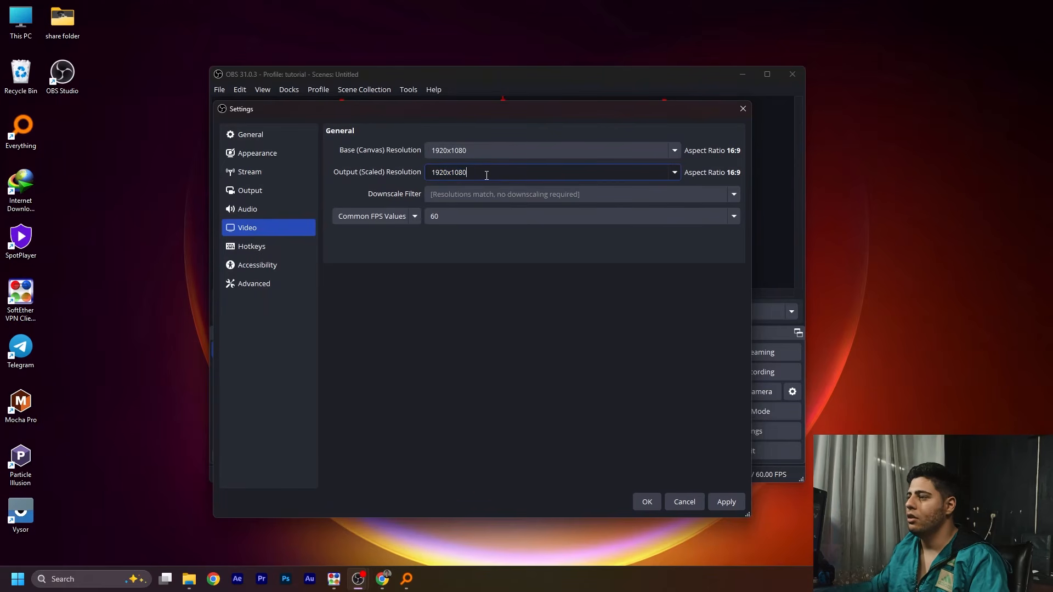
{"action": "key", "text": "ctrl+a"}
{"action": "type", "text": "34"}
{"action": "key", "text": "BackSpace"}
{"action": "type", "text": "840"}
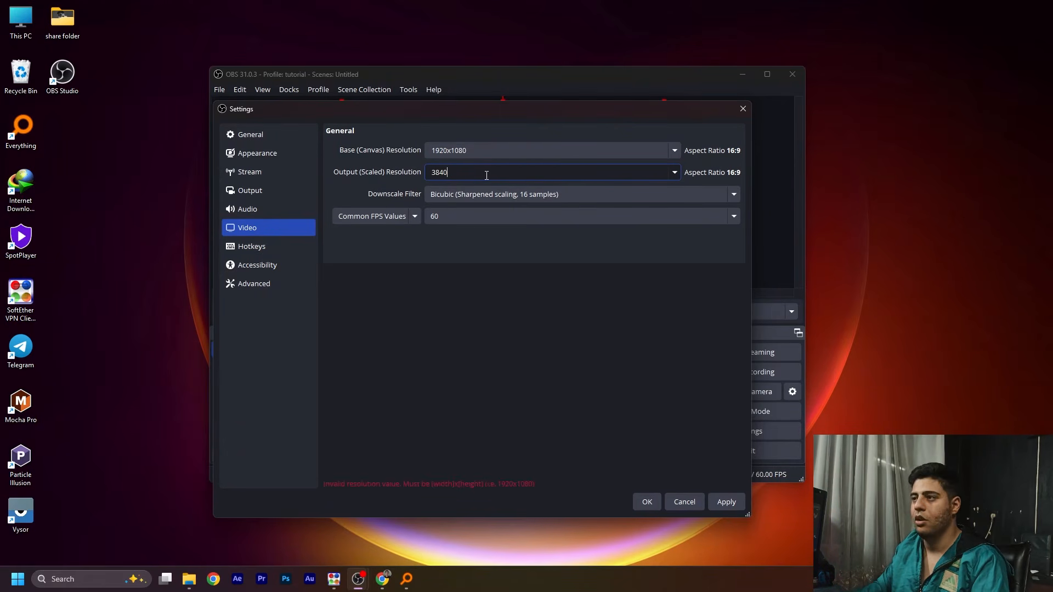
{"action": "type", "text": "x2160"}
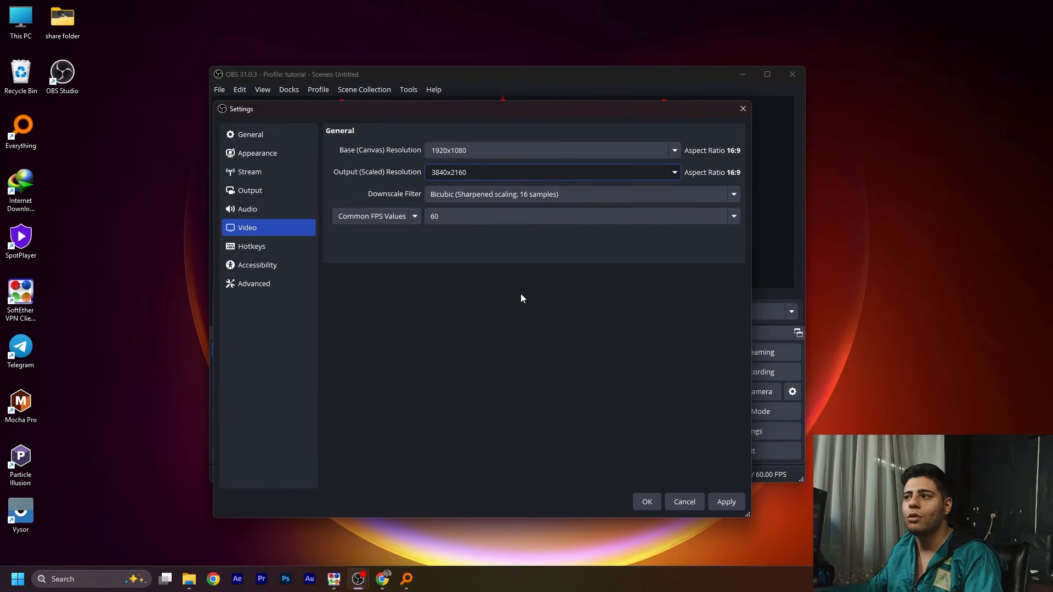
{"action": "left_click", "coordinate": [675, 171]}
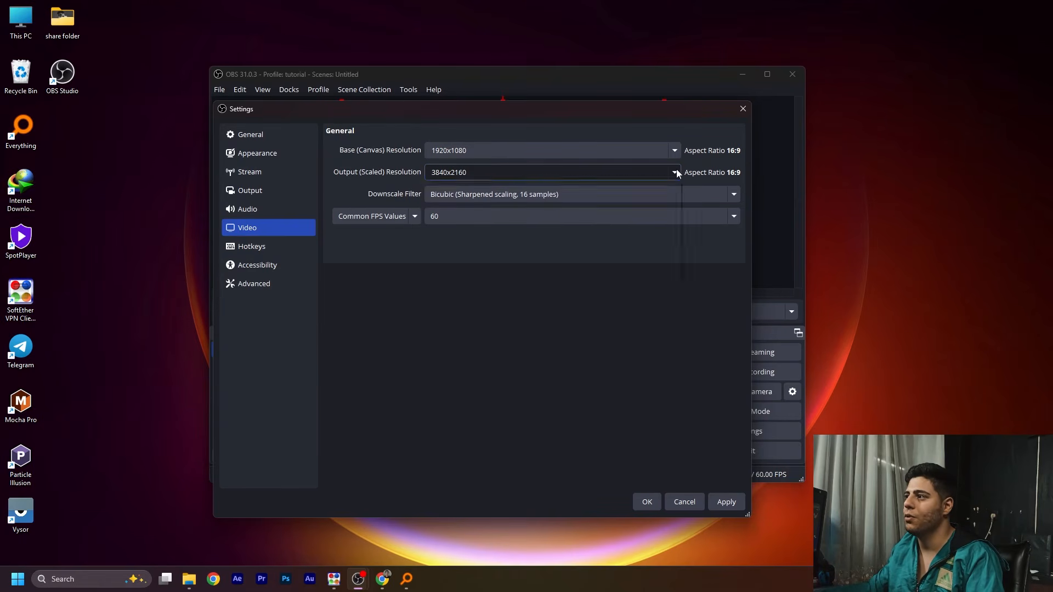
{"action": "left_click", "coordinate": [478, 172]}
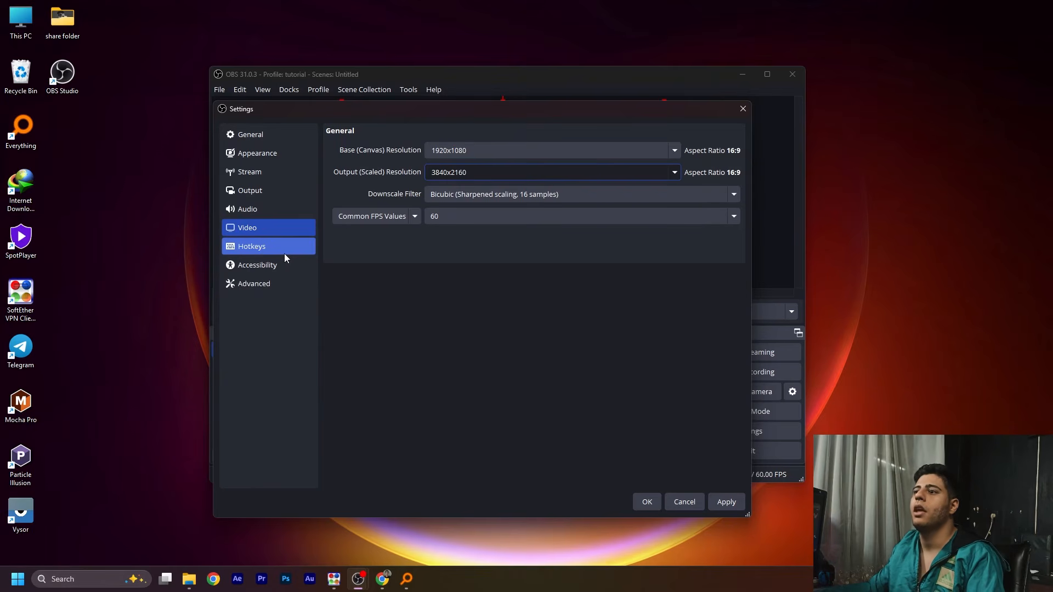
{"action": "left_click", "coordinate": [684, 502]}
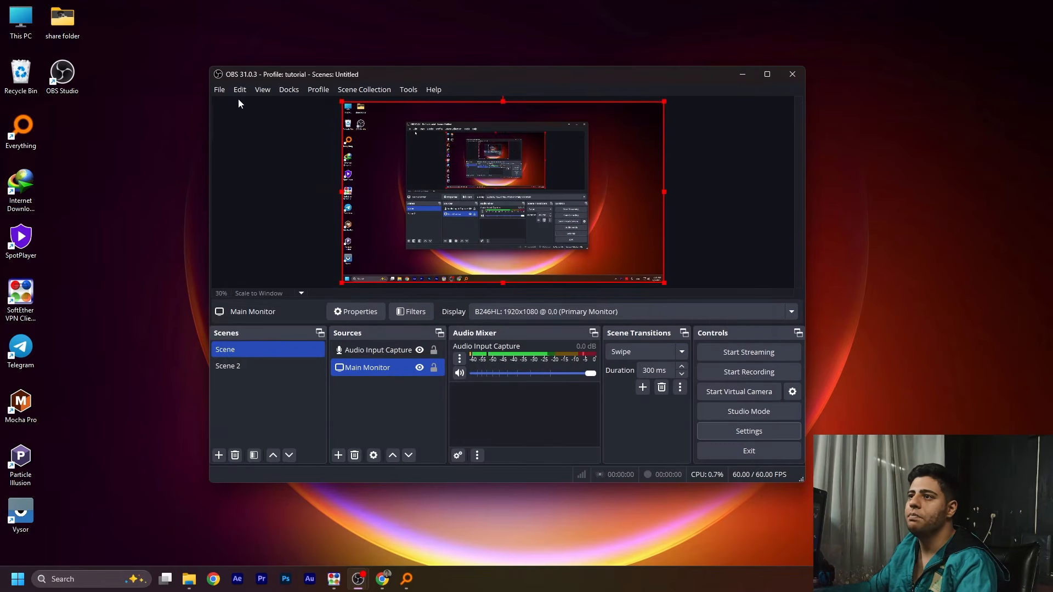
- Reopen the hotkey settings and assign Shift + F1 to Start Recording
{"action": "left_click", "coordinate": [219, 90]}
{"action": "left_click", "coordinate": [225, 138]}
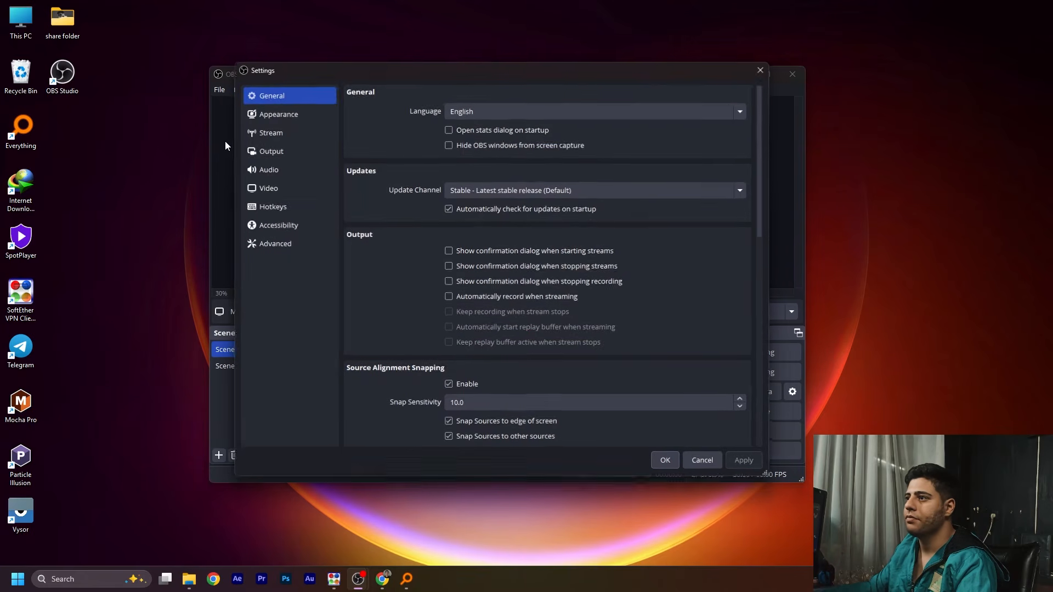
{"action": "left_click", "coordinate": [294, 209]}
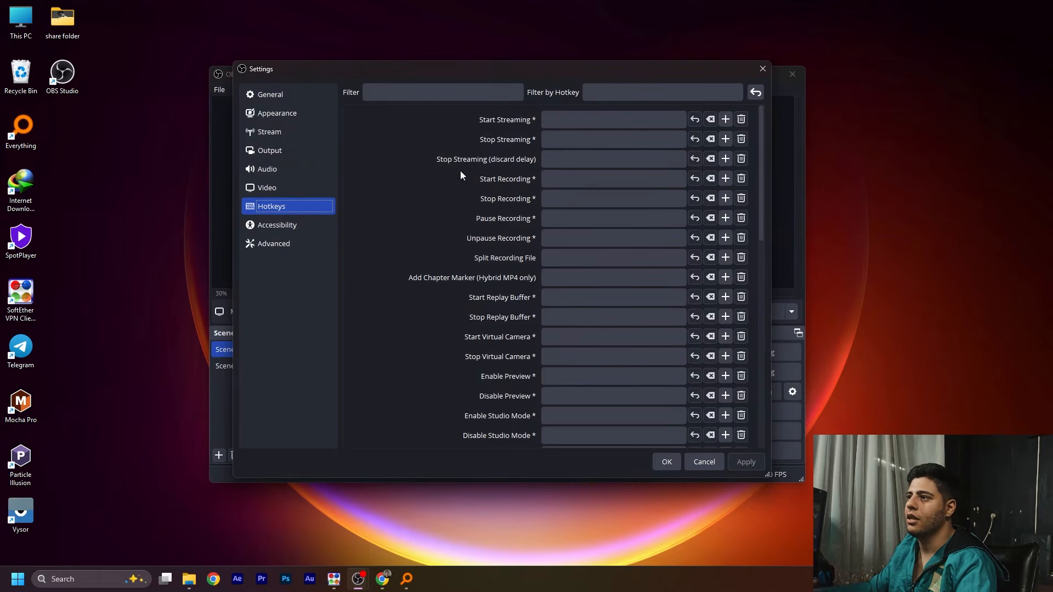
{"action": "left_click_drag", "start_coordinate": [486, 75], "coordinate": [604, 69]}
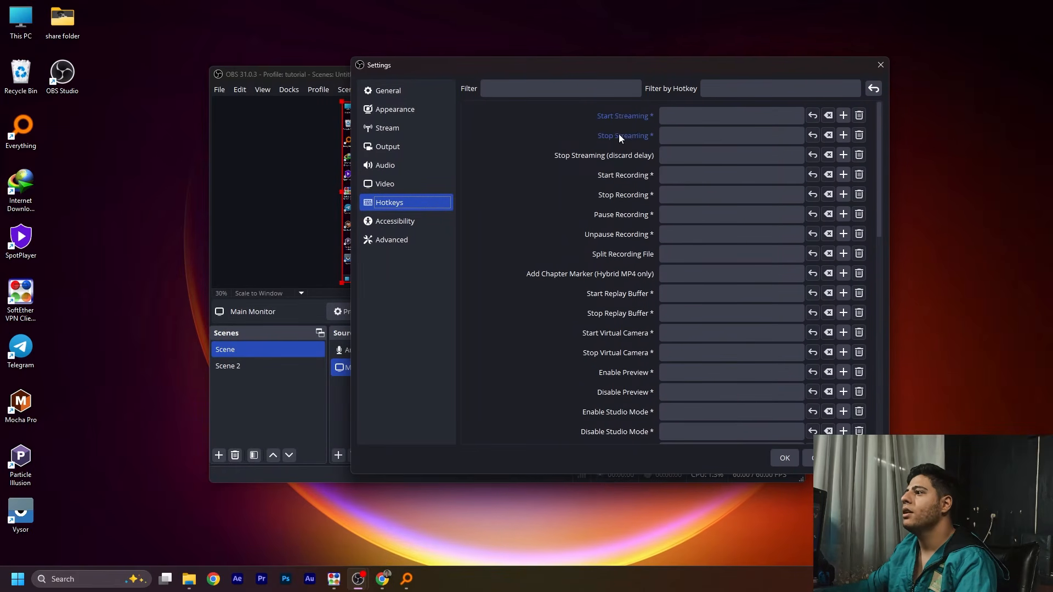
{"action": "left_click", "coordinate": [681, 181]}
{"action": "left_click_drag", "start_coordinate": [605, 68], "coordinate": [335, 70]}
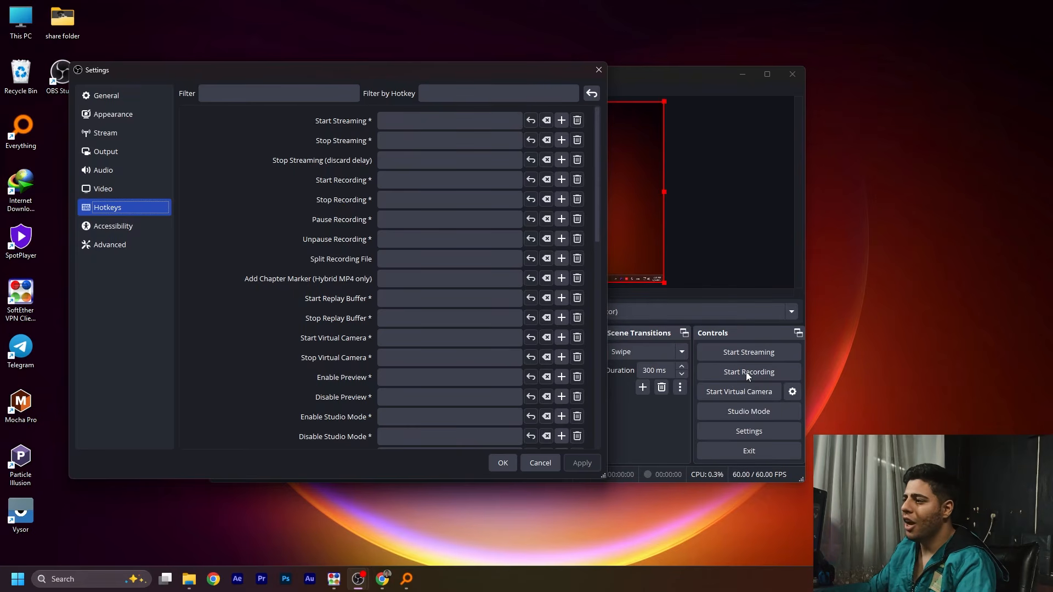
{"action": "left_click", "coordinate": [402, 180]}
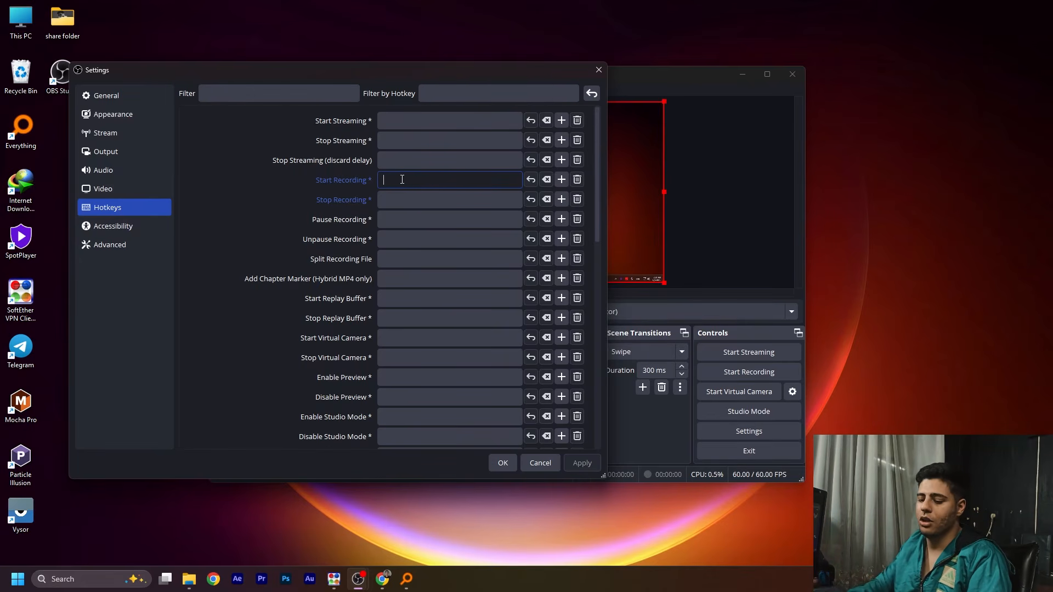
{"action": "key", "text": "shift"}
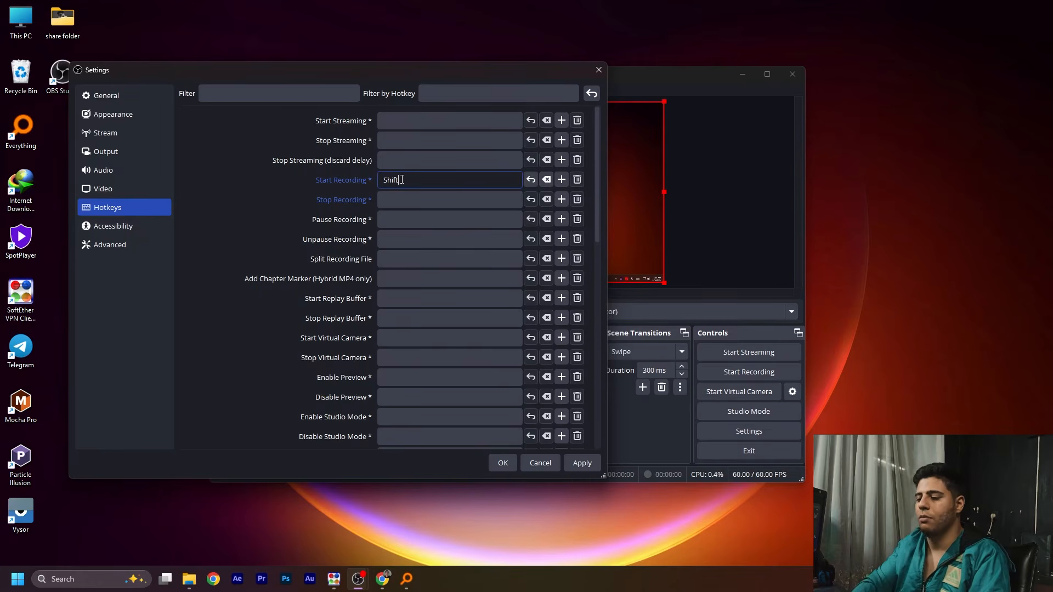
{"action": "key", "text": "shift+F2"}
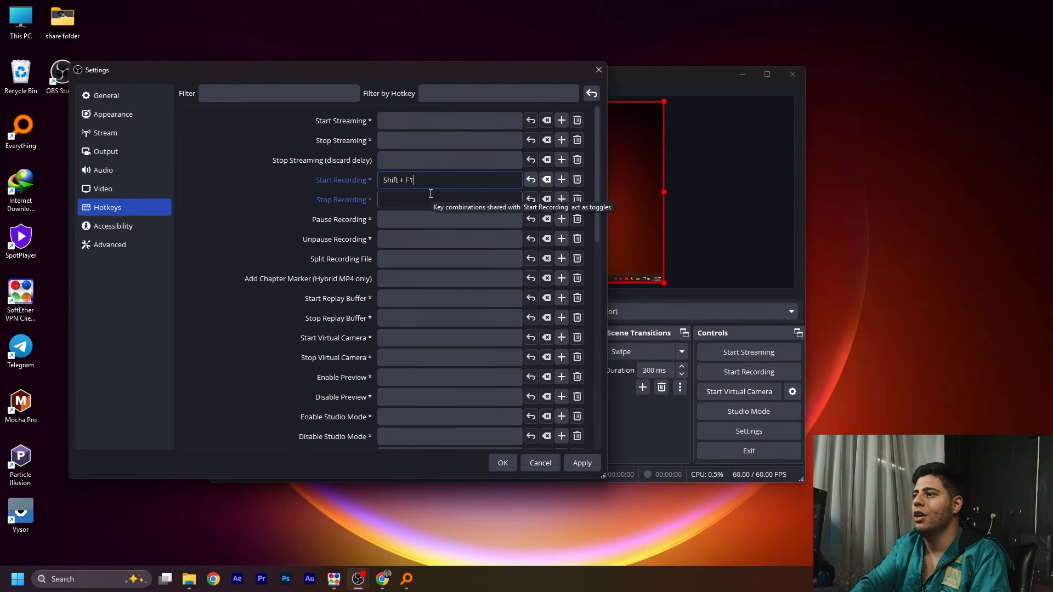
{"action": "key", "text": "shift+F1"}
- Assign Shift + F1 to Stop Recording as well, and save the hotkey settings
{"action": "left_click", "coordinate": [434, 198]}
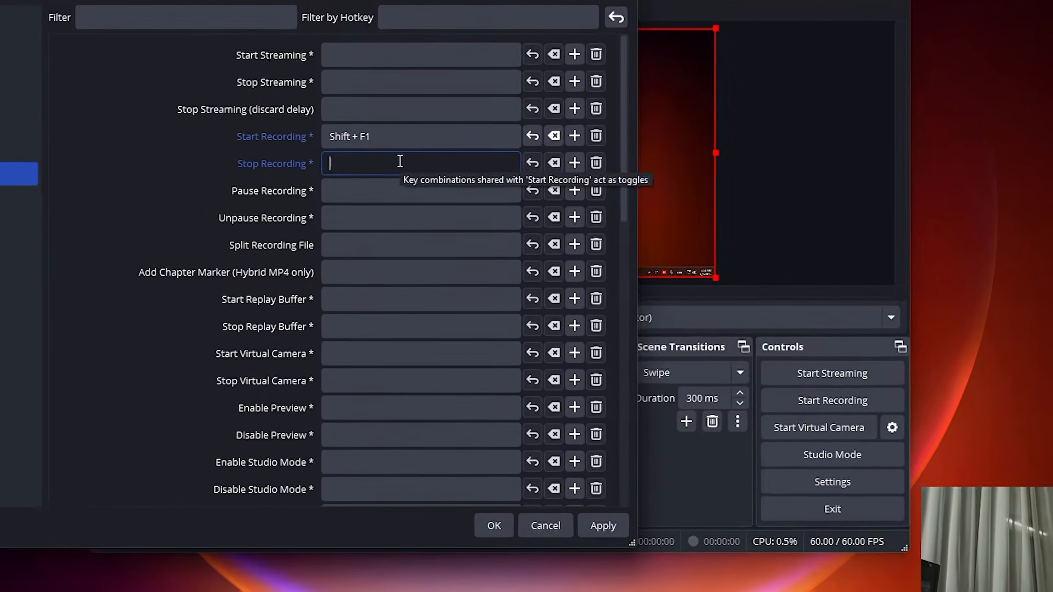
{"action": "key", "text": "shift+F1"}
{"action": "left_click", "coordinate": [612, 552]}
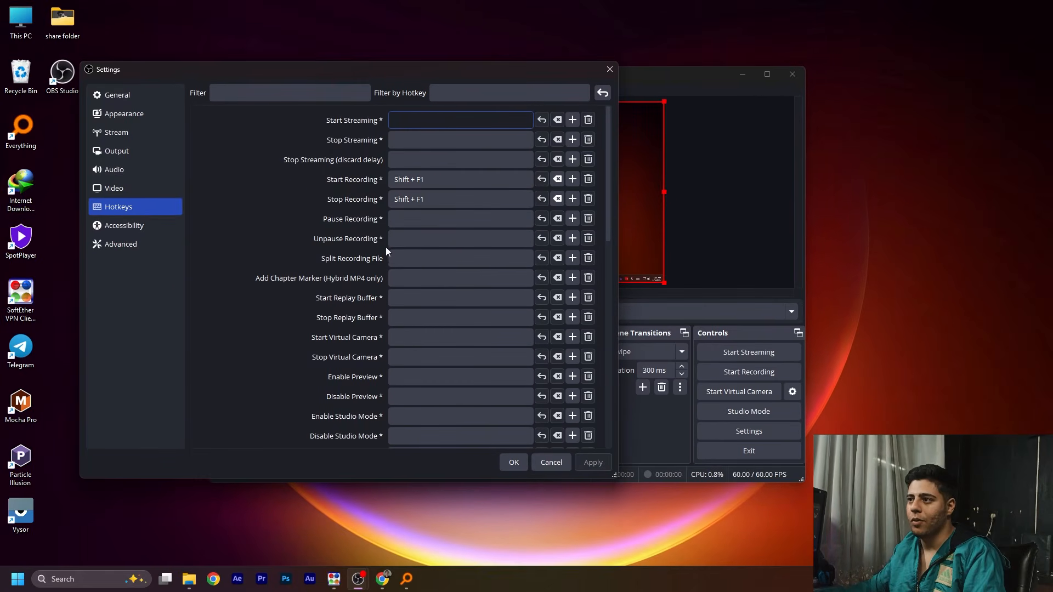
{"action": "left_click", "coordinate": [515, 463]}
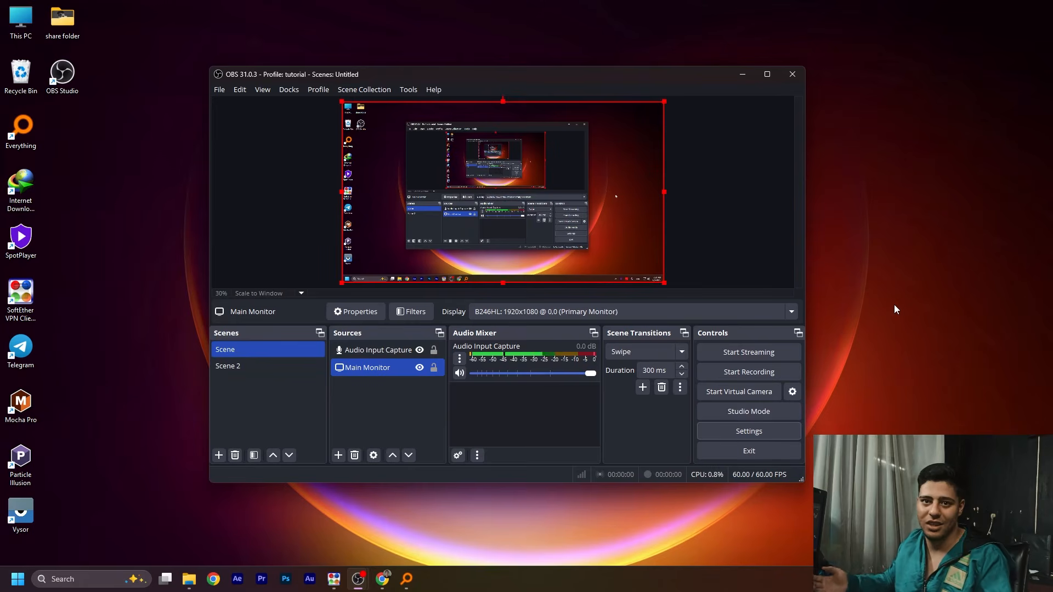
- Reopen the hotkey settings and examine the start, stop, pause and unpause recording hotkeys
{"action": "left_click", "coordinate": [749, 431]}
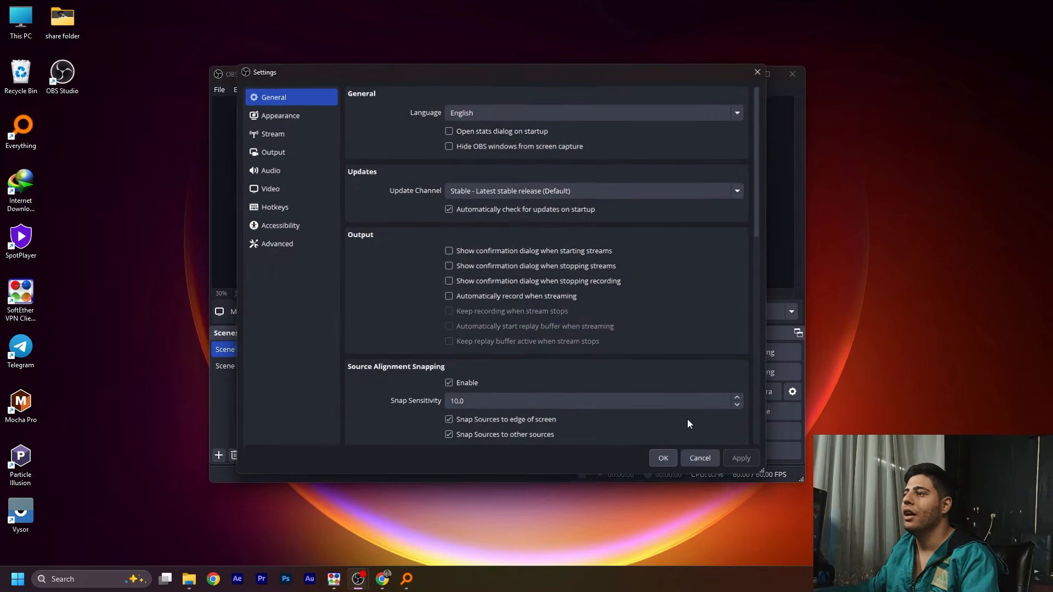
{"action": "left_click", "coordinate": [278, 206]}
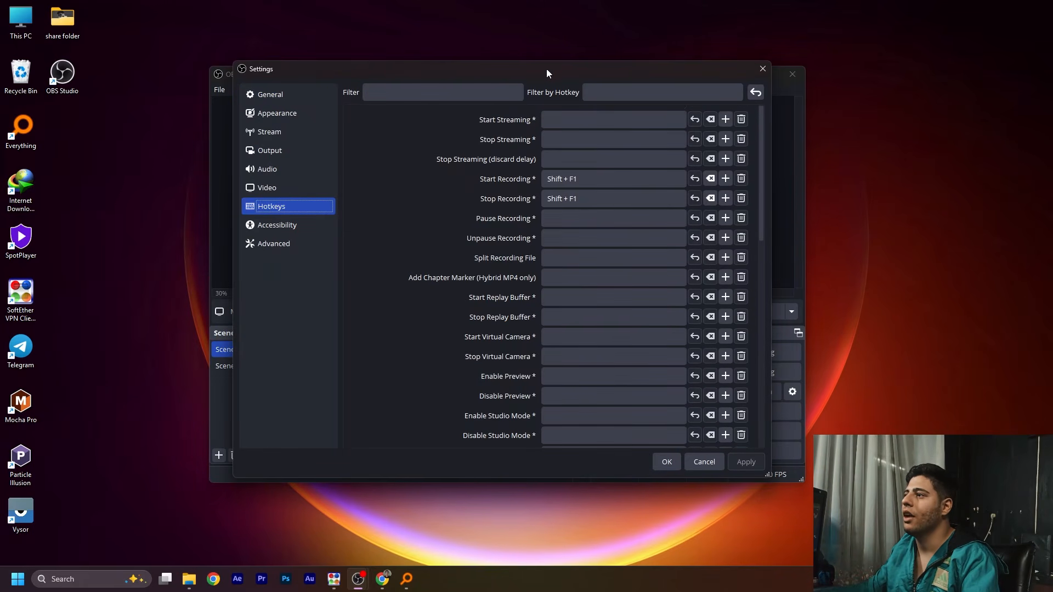
{"action": "left_click_drag", "start_coordinate": [551, 66], "coordinate": [439, 58]}
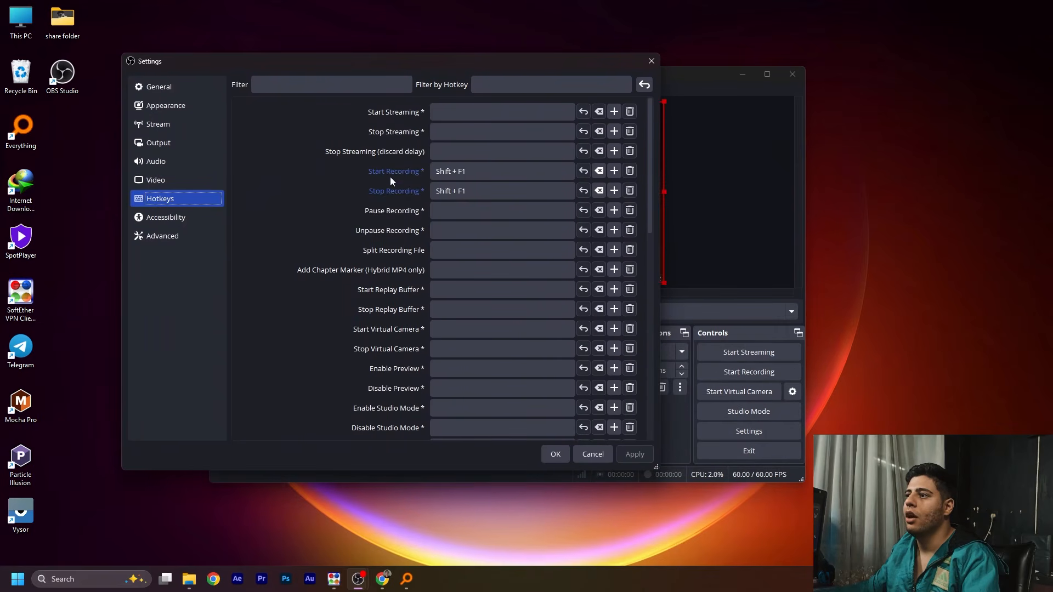
{"action": "left_click_drag", "start_coordinate": [852, 153], "coordinate": [860, 177]}
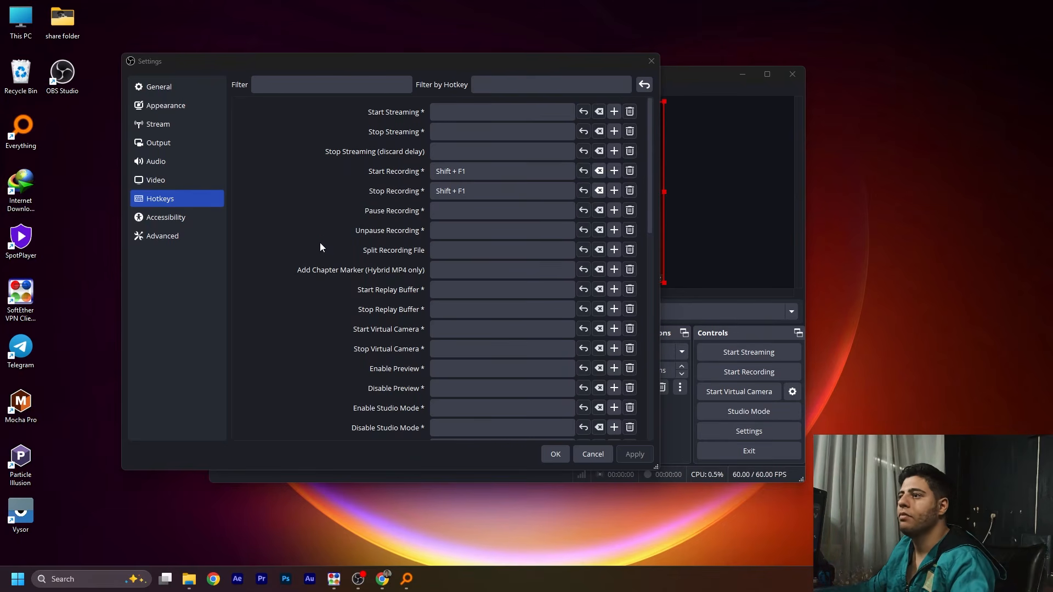
{"action": "left_click", "coordinate": [450, 210]}
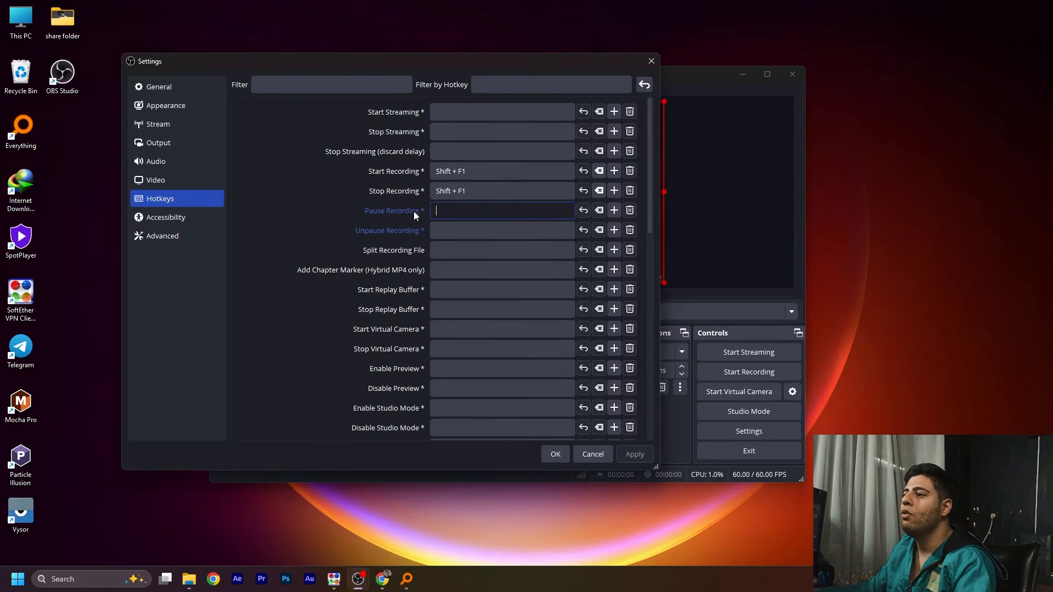
{"action": "left_click", "coordinate": [448, 227]}
{"action": "left_click", "coordinate": [449, 215]}
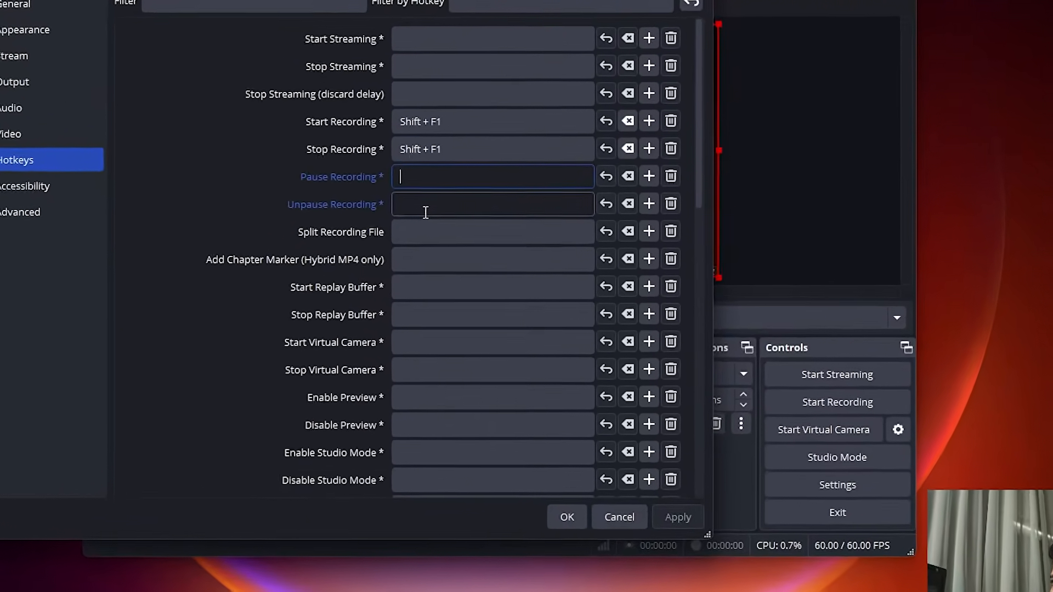
{"action": "left_click", "coordinate": [288, 226]}
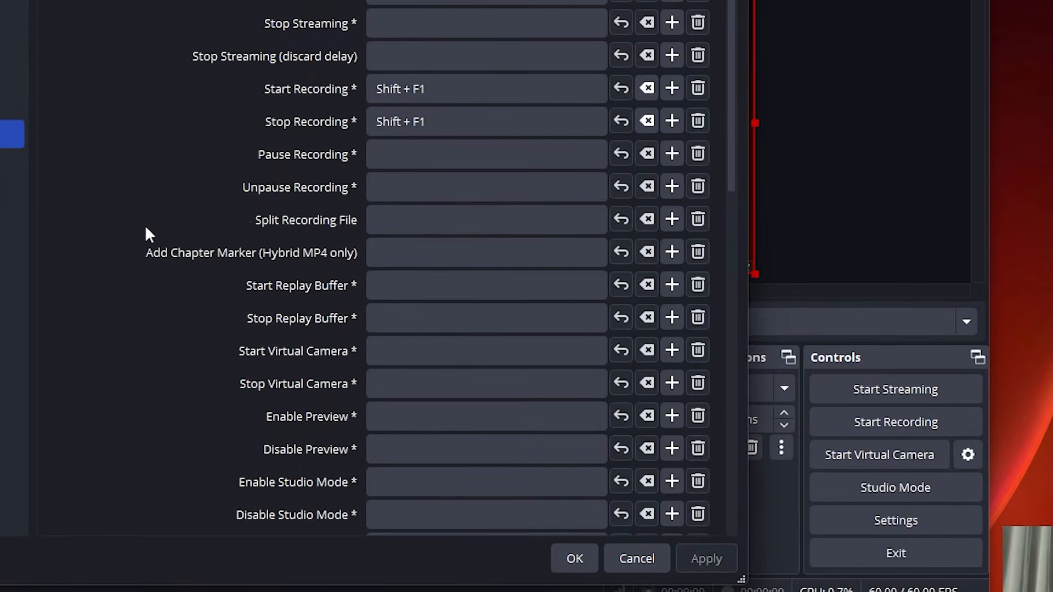
- Try several key combinations for the Transition hotkey, including Ctrl + Num 1 and Alt + K, ending with Alt + Num 1
{"action": "scroll", "coordinate": [146, 228], "scroll_direction": "down", "scroll_amount": 2}
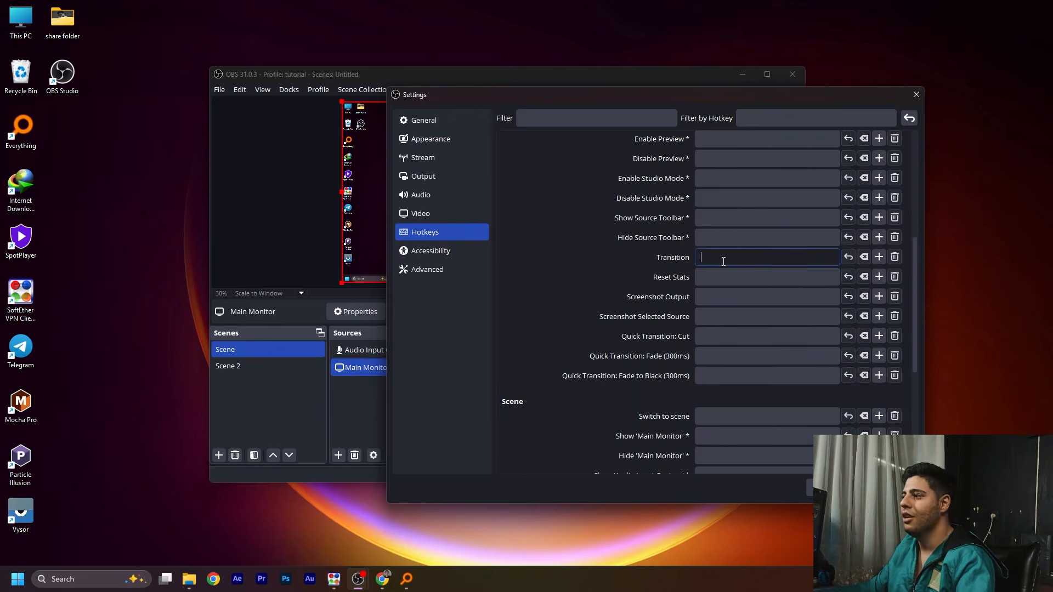
{"action": "key", "text": "shift"}
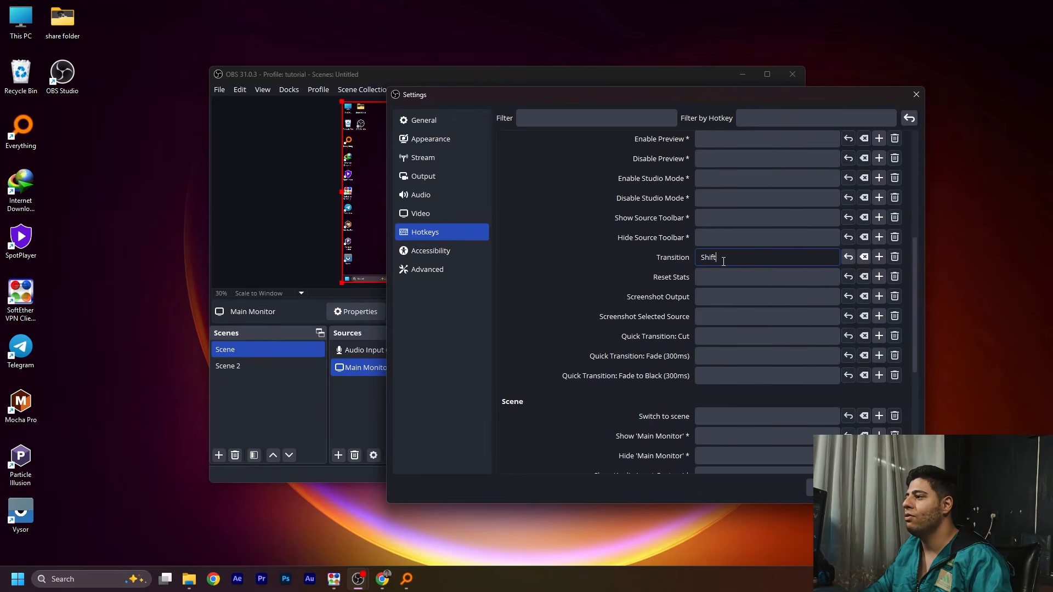
{"action": "key", "text": "ctrl+KP_1"}
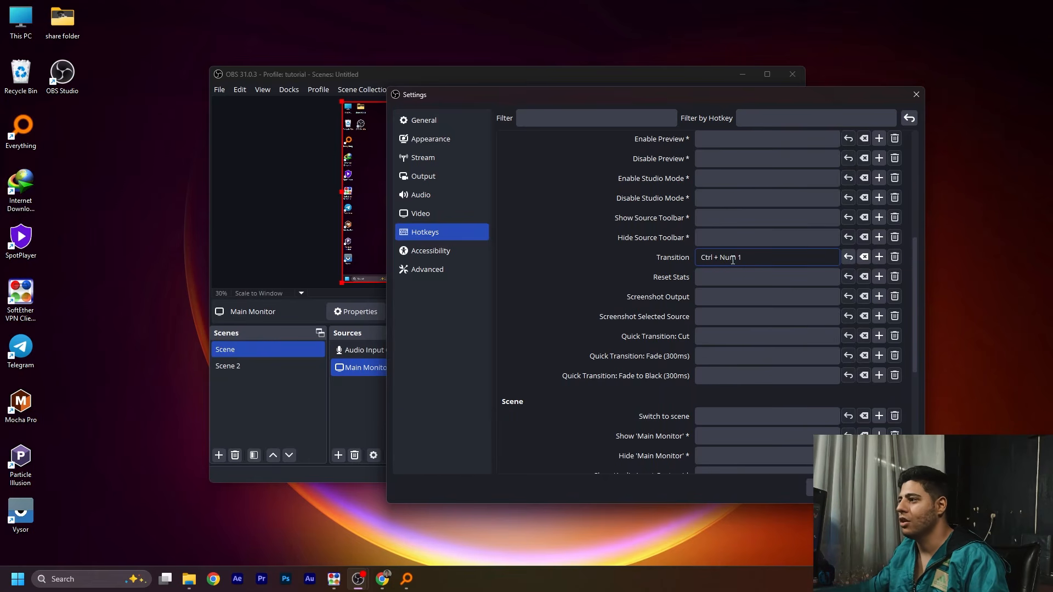
{"action": "key", "text": "alt+KP_1"}
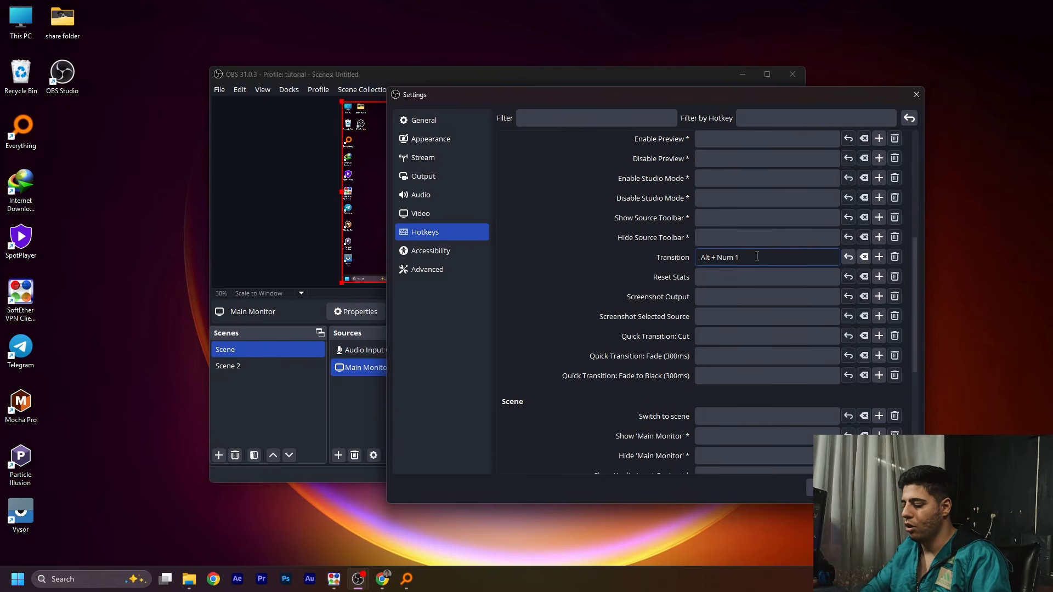
{"action": "key", "text": "alt+k"}
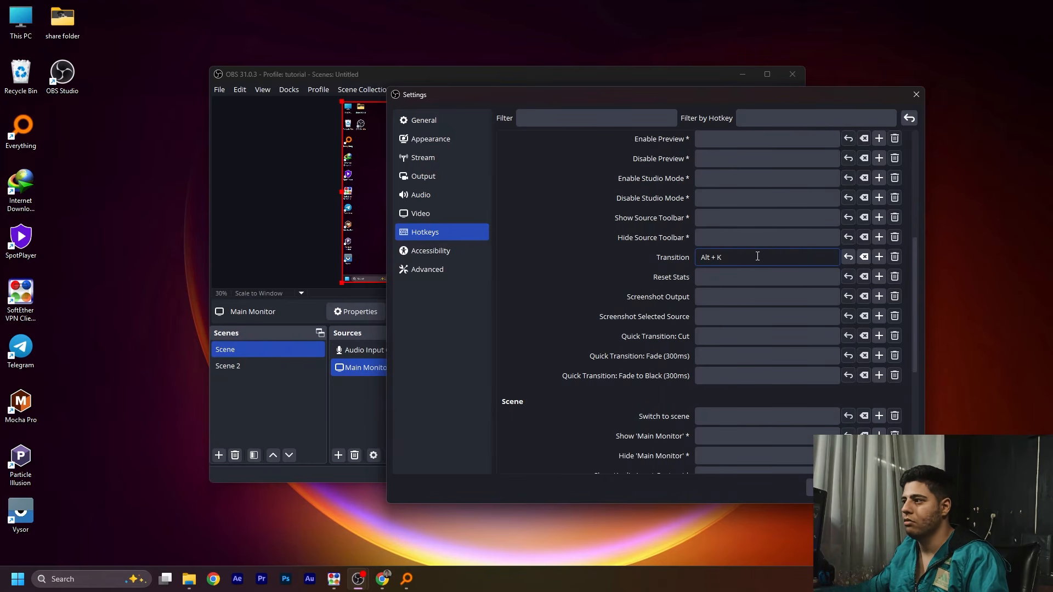
{"action": "key", "text": "alt+KP_1"}
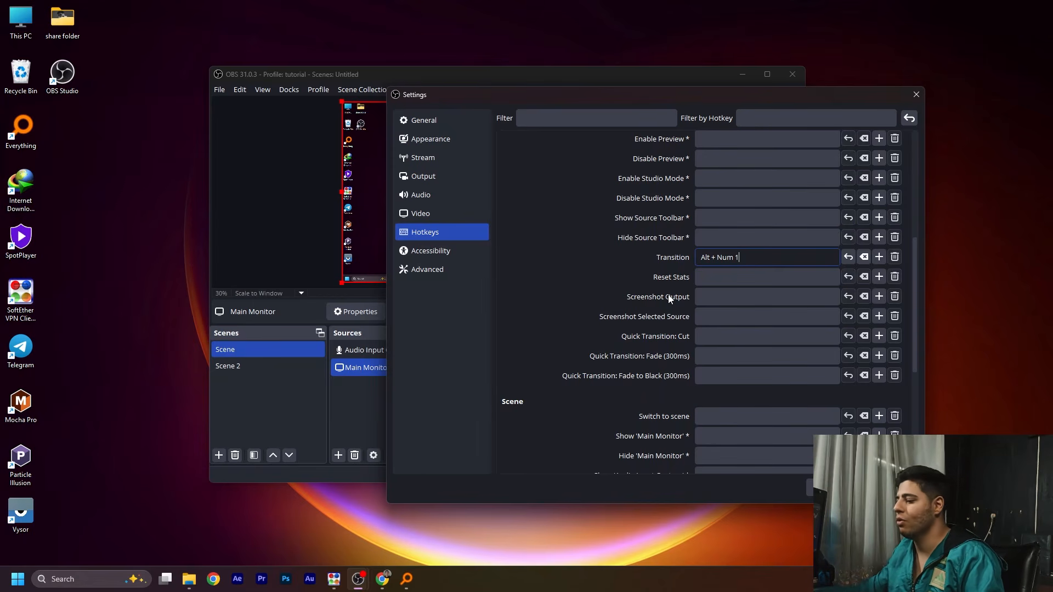
- Try Alt + Num 1 for switching to Scene and Alt + Num 2 for switching to Scene 2, and leave the settings
{"action": "scroll", "coordinate": [672, 298], "scroll_direction": "down", "scroll_amount": 4}
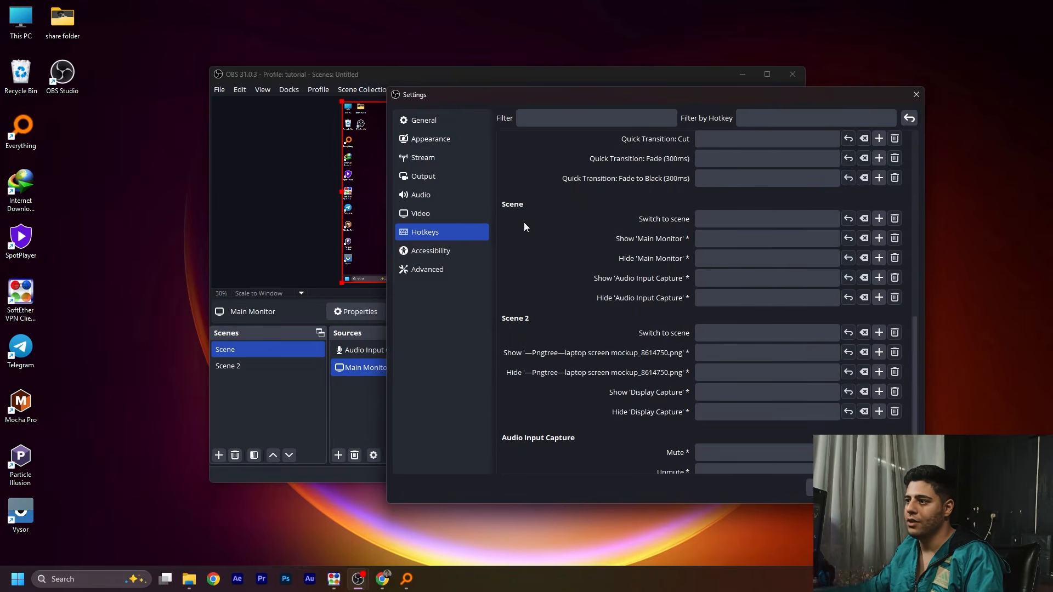
{"action": "left_click", "coordinate": [730, 217]}
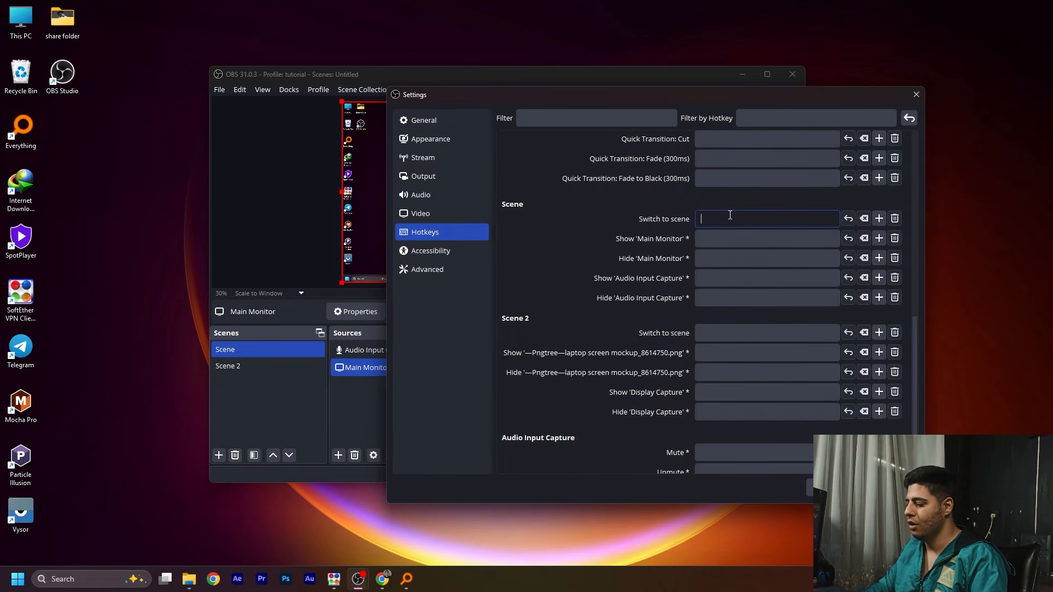
{"action": "key", "text": "alt+KP_1"}
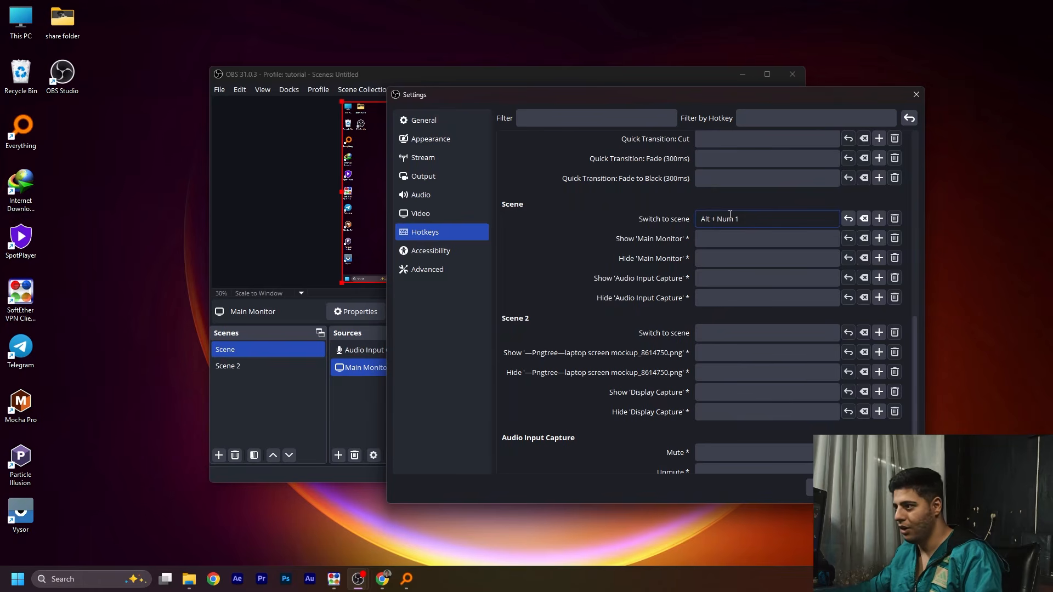
{"action": "left_click", "coordinate": [729, 332]}
{"action": "key", "text": "alt+KP_2"}
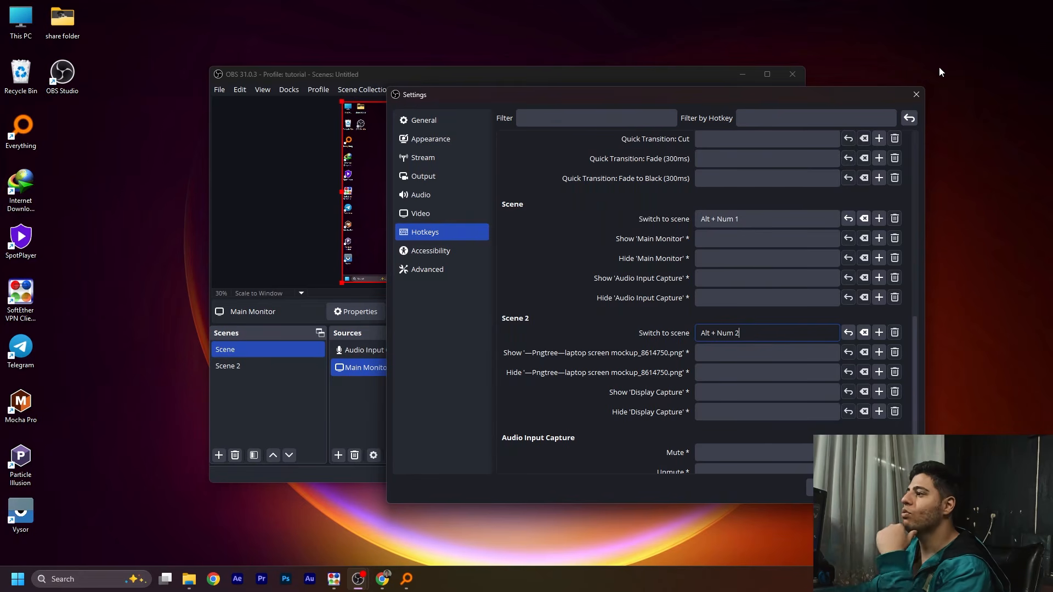
{"action": "scroll", "coordinate": [704, 303], "scroll_direction": "down", "scroll_amount": 2}
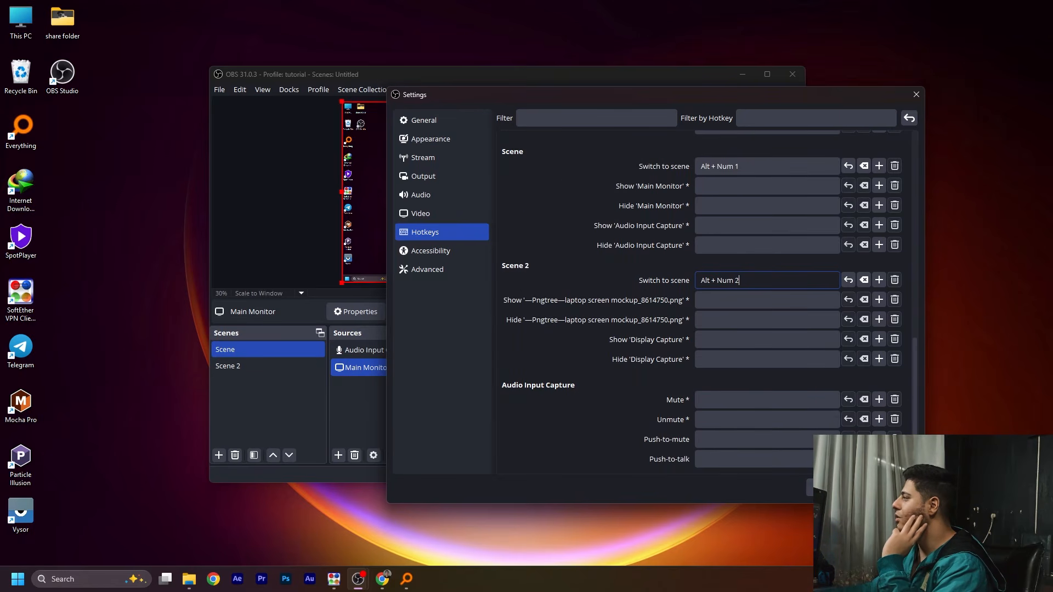
{"action": "key", "text": "Escape"}
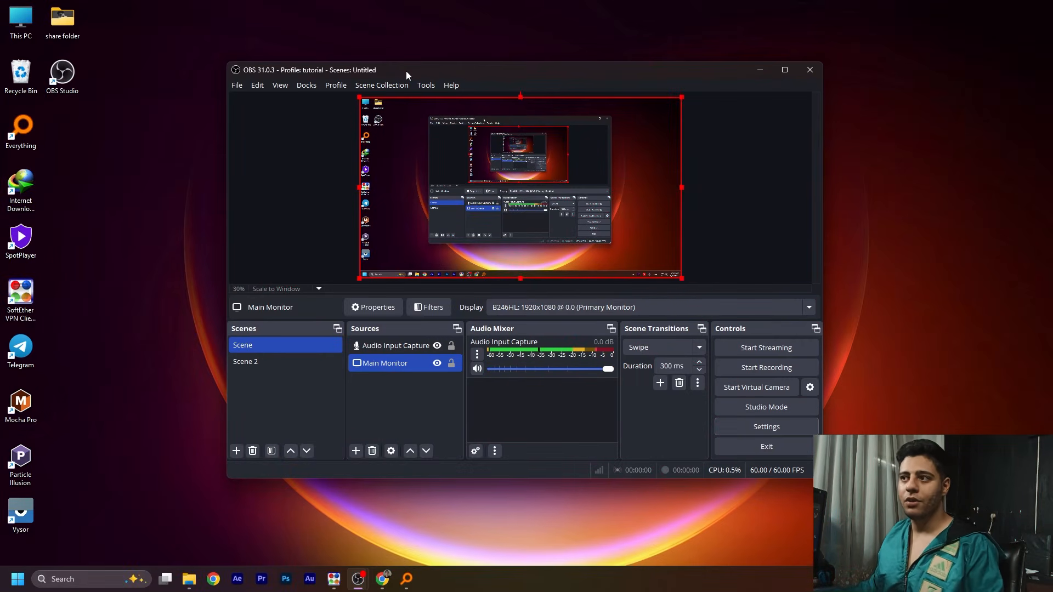
- Create a new profile named stream2 with the auto-configuration wizard enabled
{"action": "left_click", "coordinate": [334, 85]}
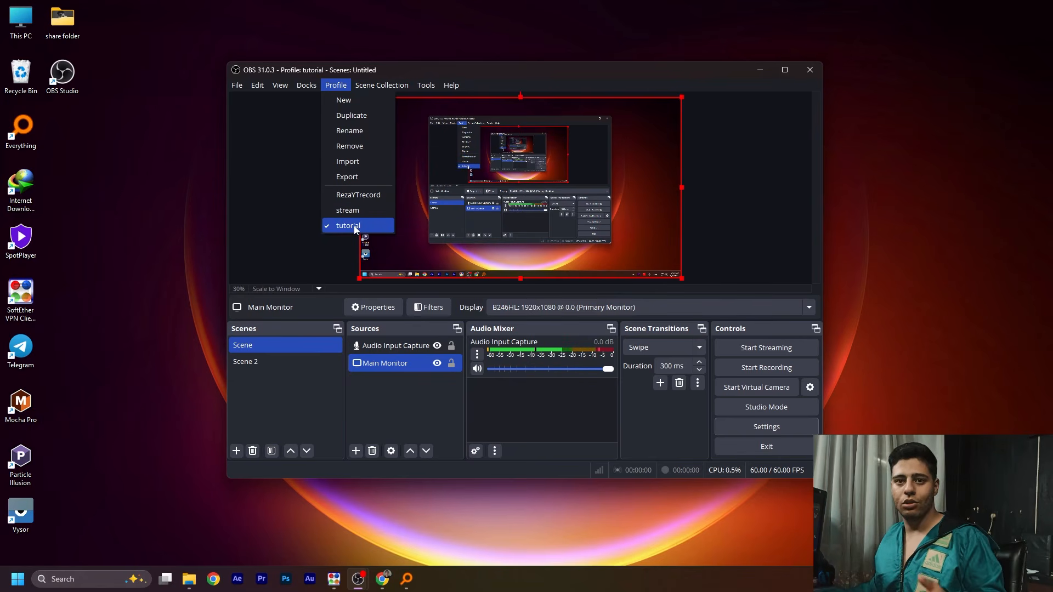
{"action": "left_click", "coordinate": [333, 100]}
{"action": "type", "text": "stream"}
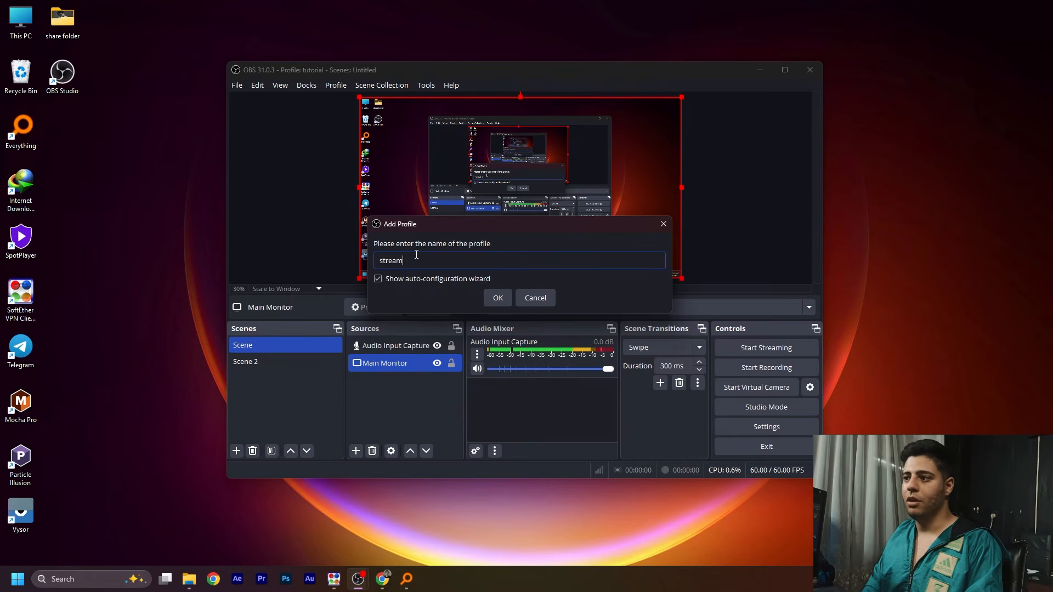
{"action": "type", "text": "2"}
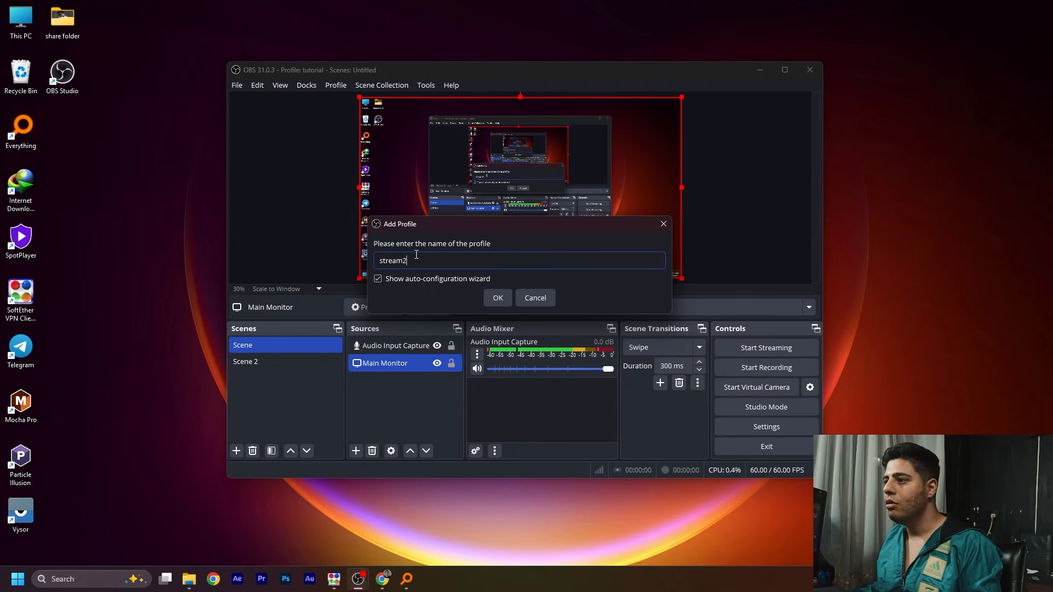
{"action": "key", "text": "Return"}
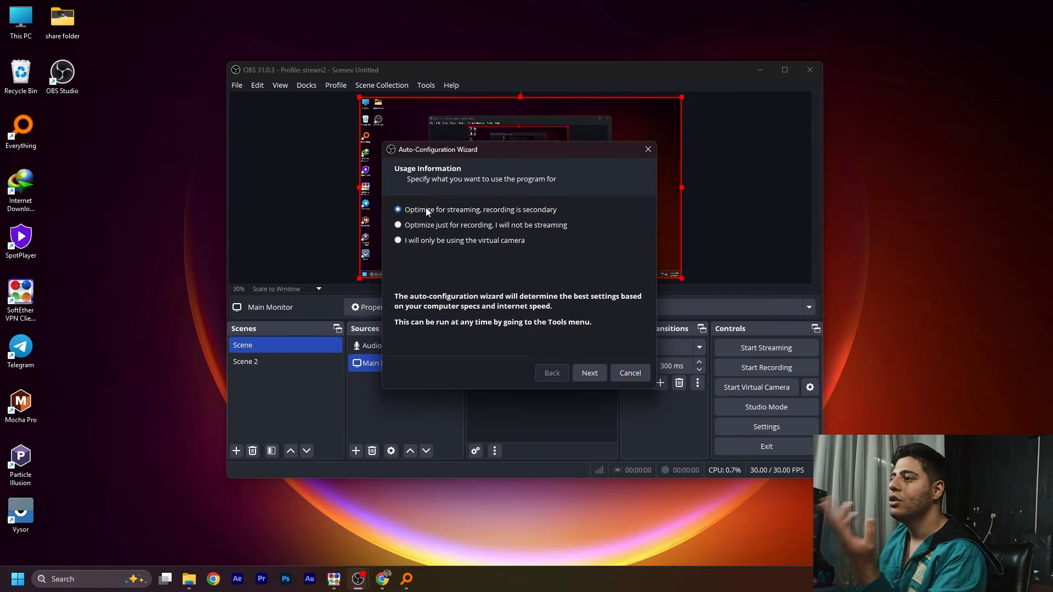
- Try the auto-configuration wizard optimized for streaming with FPS set to 60, and cancel it at the stream information page
{"action": "left_click", "coordinate": [585, 373]}
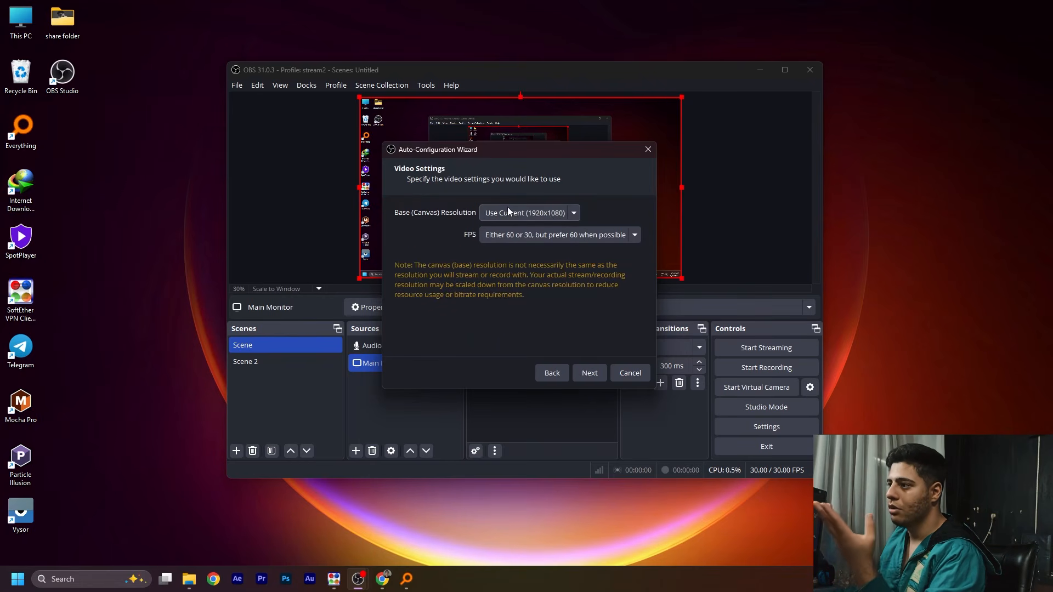
{"action": "left_click", "coordinate": [550, 236]}
{"action": "left_click", "coordinate": [550, 236]}
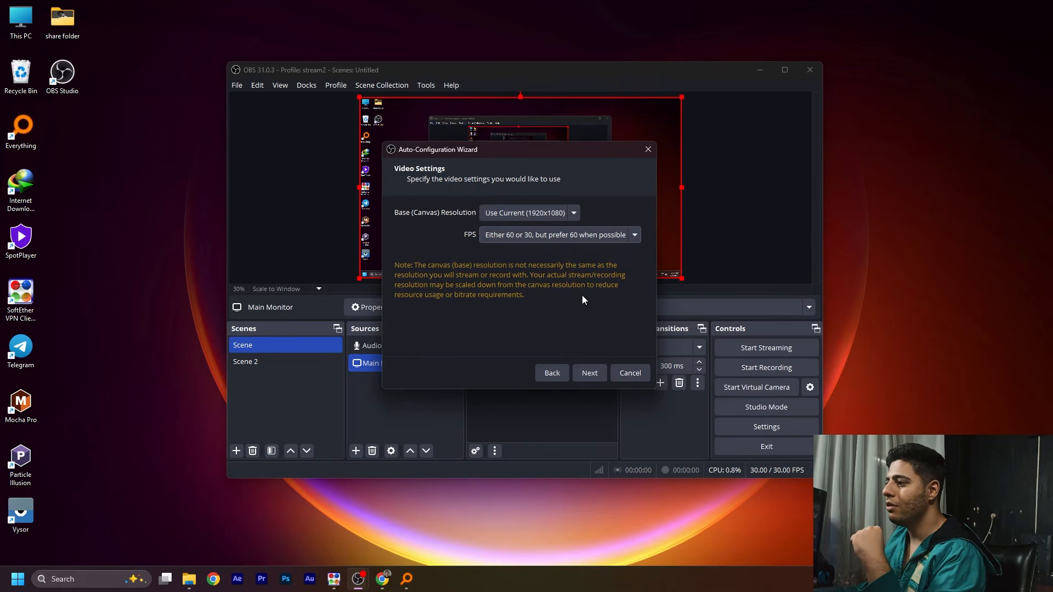
{"action": "left_click", "coordinate": [549, 235]}
{"action": "left_click", "coordinate": [538, 294]}
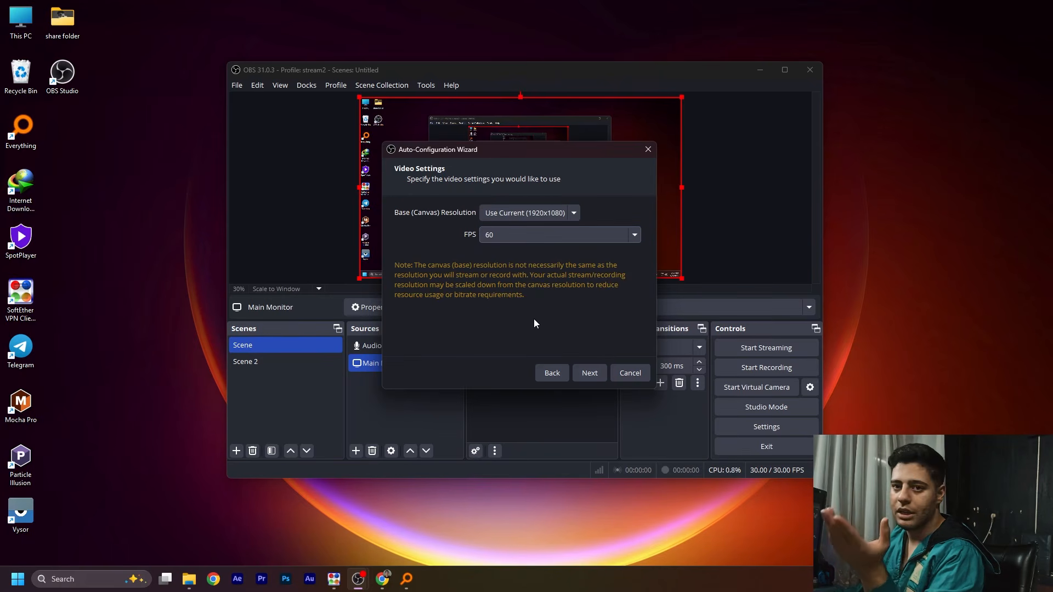
{"action": "left_click", "coordinate": [591, 373]}
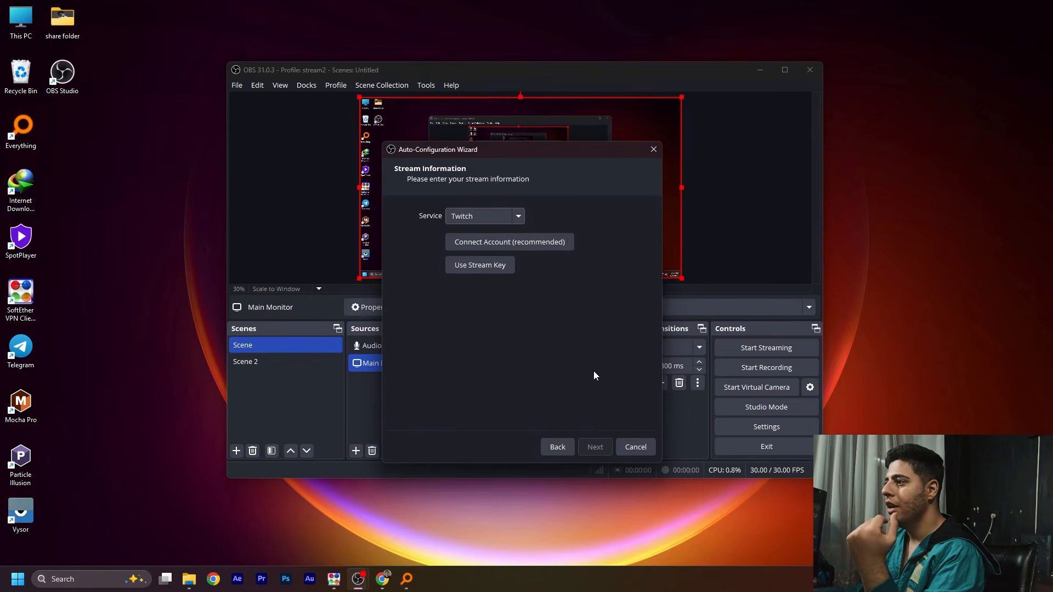
{"action": "left_click", "coordinate": [501, 219]}
{"action": "left_click", "coordinate": [649, 212]}
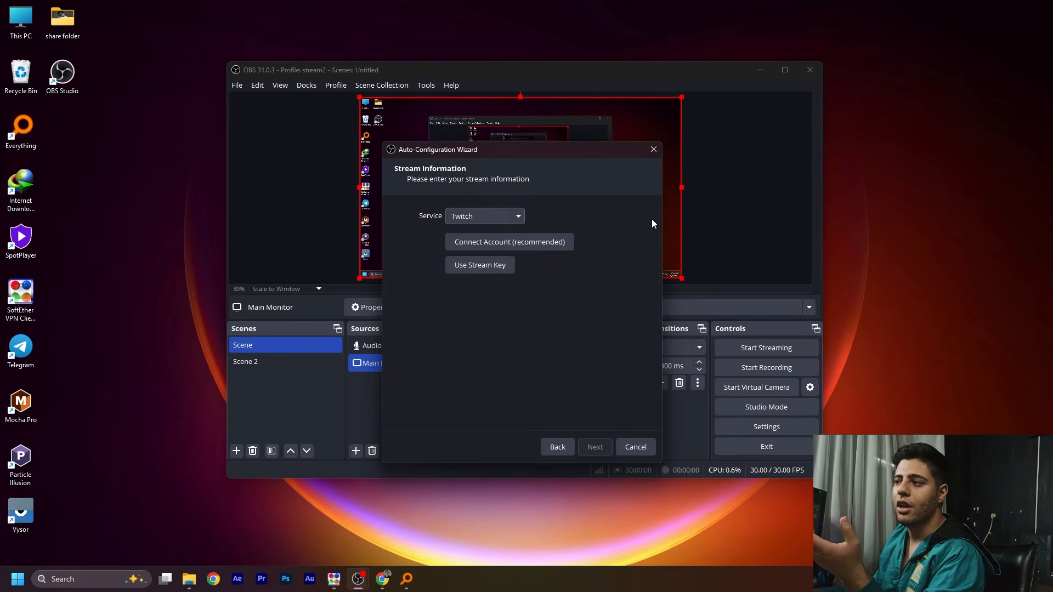
{"action": "left_click", "coordinate": [652, 150]}
- Check the profile list, examine the stream2 profile's Video and Output settings, and close the settings
{"action": "left_click", "coordinate": [331, 87]}
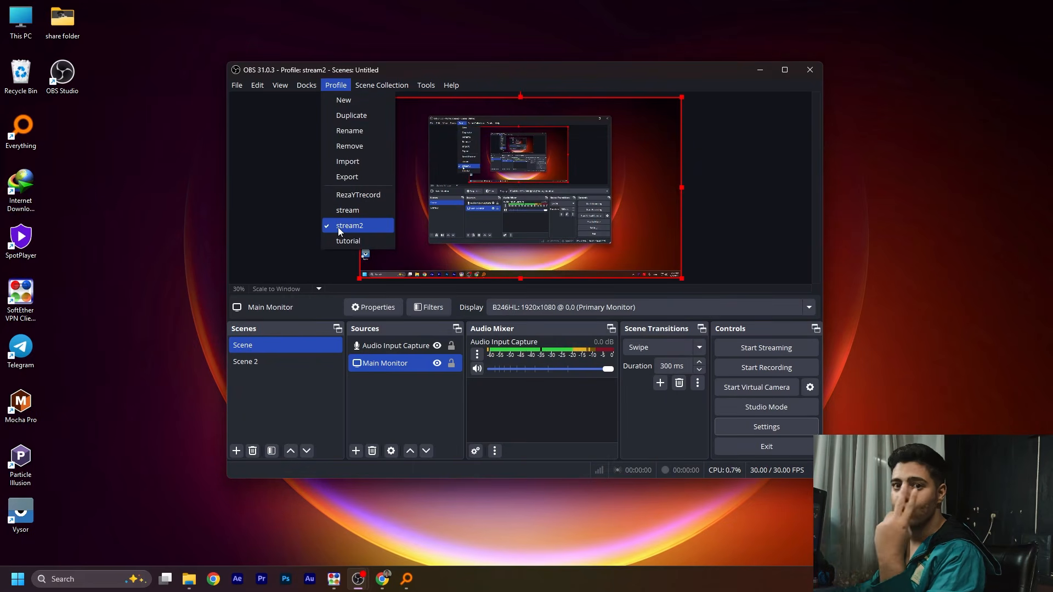
{"action": "left_click", "coordinate": [237, 86]}
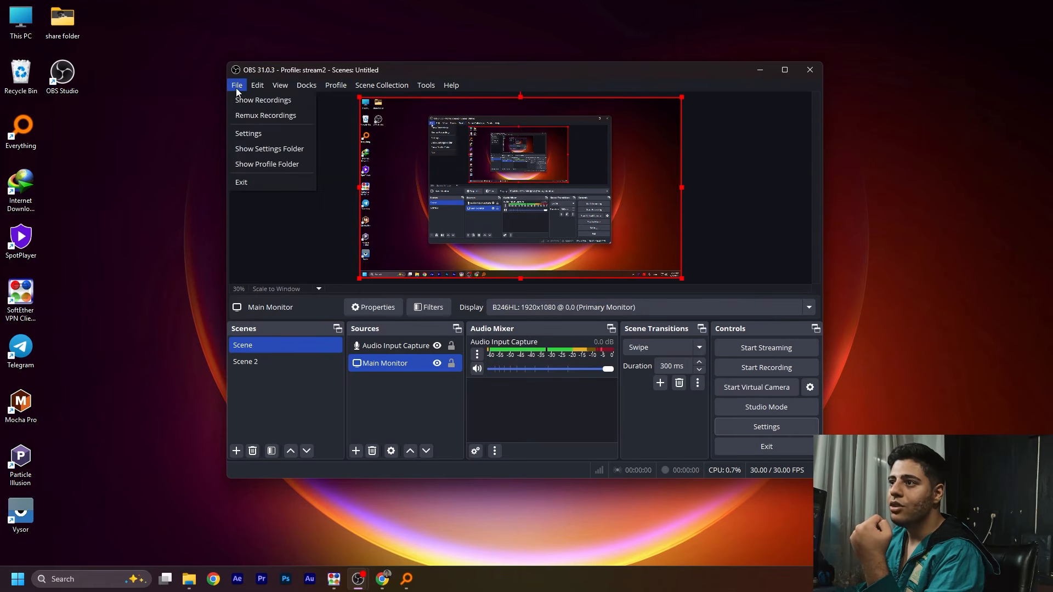
{"action": "left_click", "coordinate": [250, 133]}
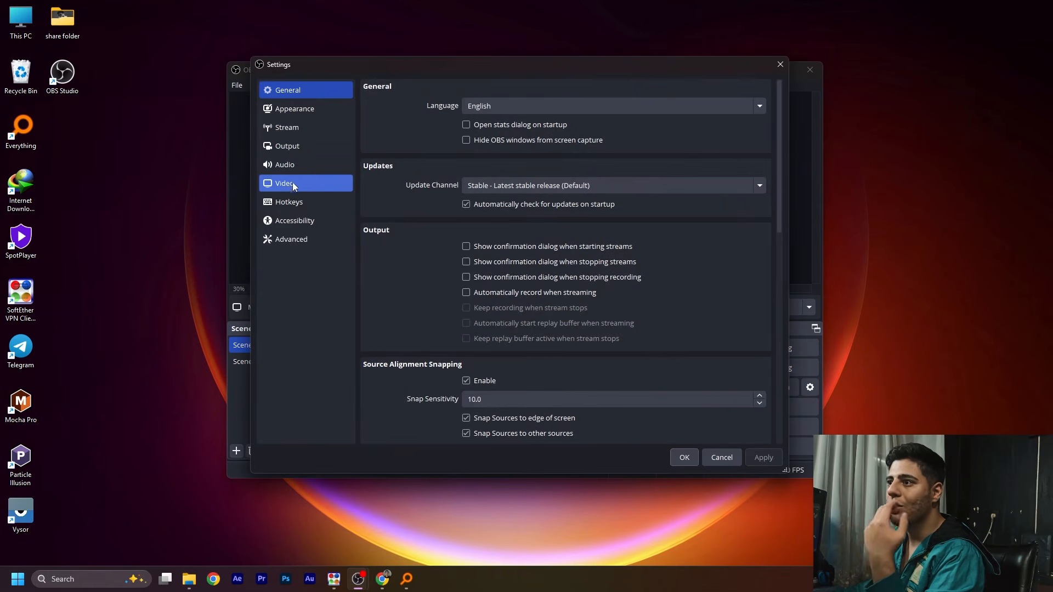
{"action": "left_click", "coordinate": [293, 184]}
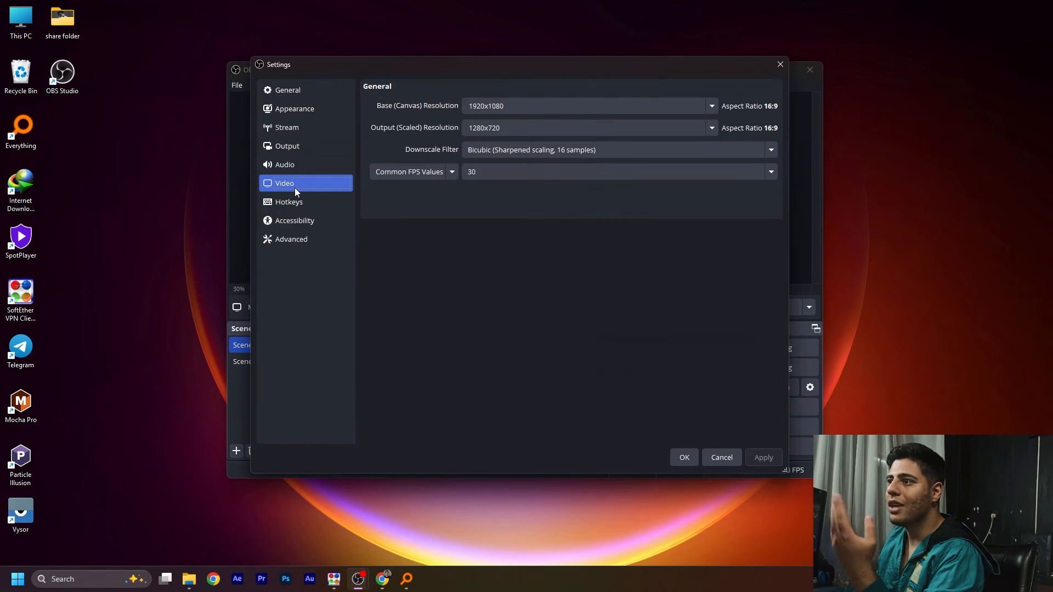
{"action": "left_click", "coordinate": [295, 145]}
{"action": "scroll", "coordinate": [428, 212], "scroll_direction": "down", "scroll_amount": 2}
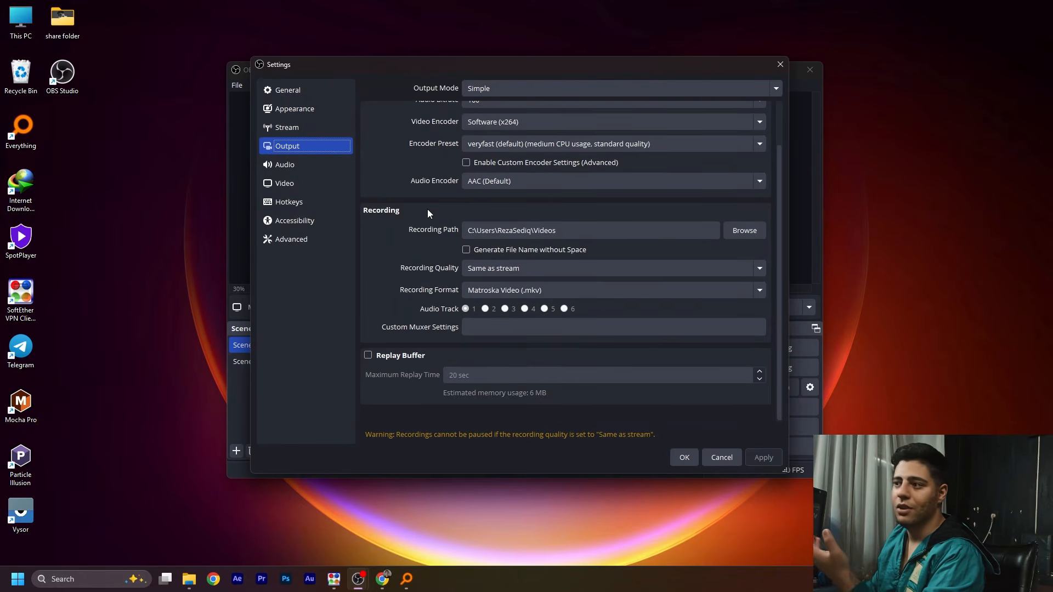
{"action": "scroll", "coordinate": [428, 211], "scroll_direction": "up", "scroll_amount": 2}
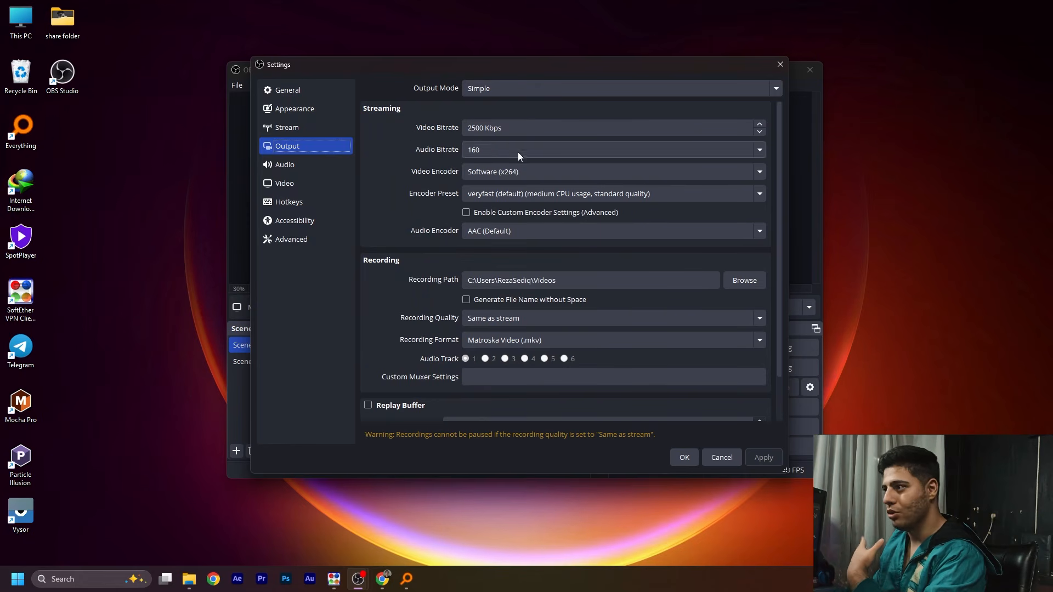
{"action": "left_click", "coordinate": [780, 64]}
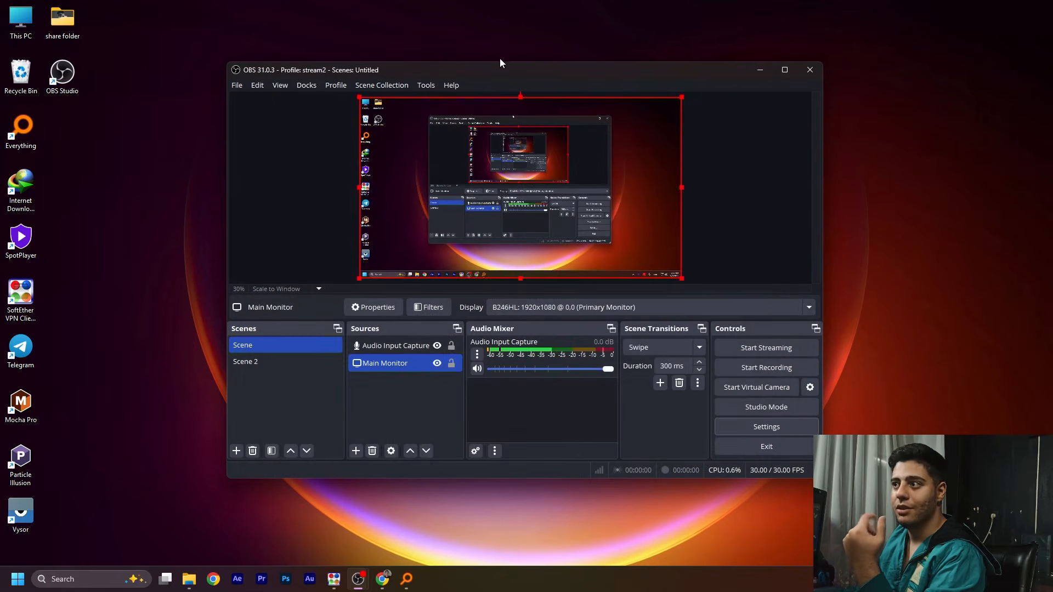
- Switch to the tutorial profile, and examine its Video and Output settings without changing them
{"action": "left_click", "coordinate": [336, 85]}
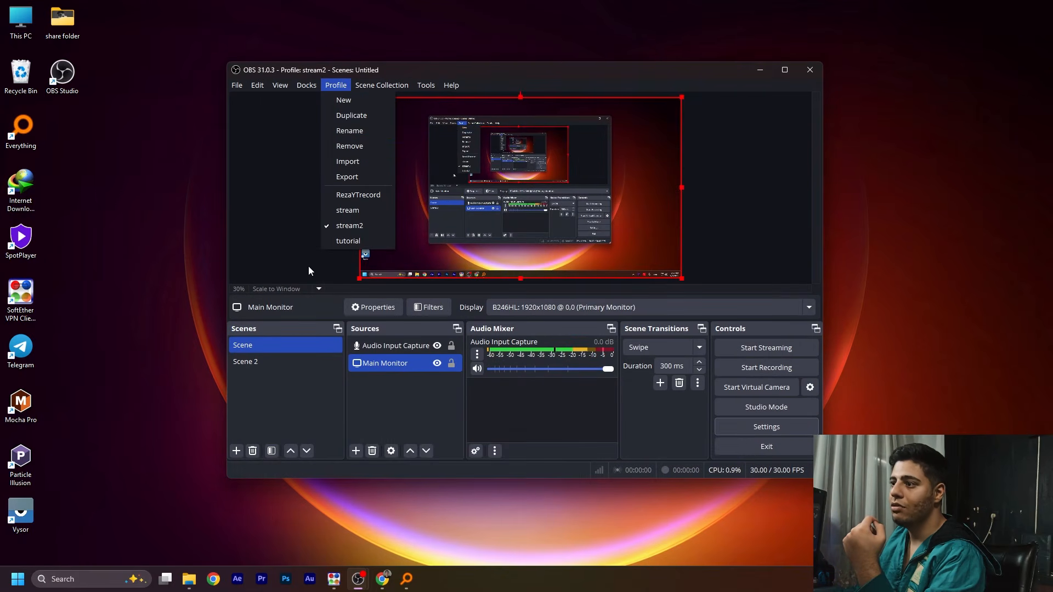
{"action": "left_click", "coordinate": [336, 241]}
{"action": "left_click", "coordinate": [239, 85]}
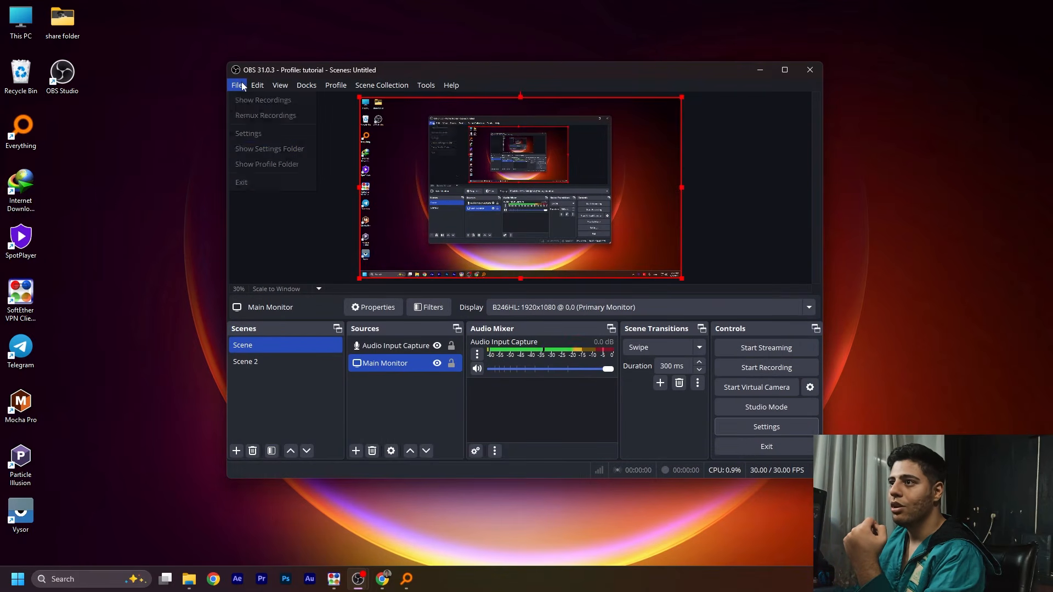
{"action": "left_click", "coordinate": [254, 133]}
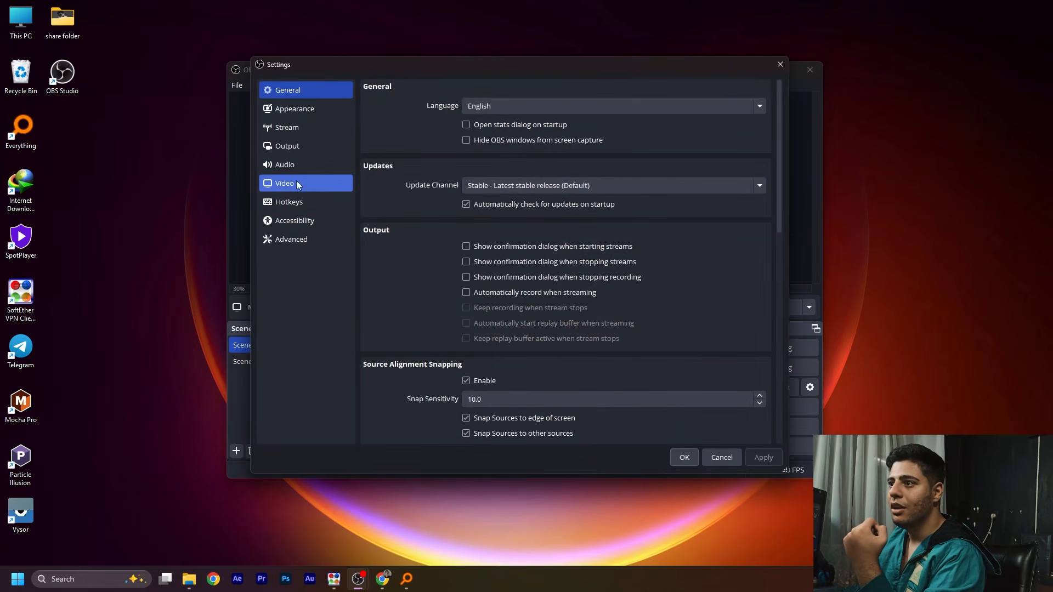
{"action": "left_click", "coordinate": [295, 182]}
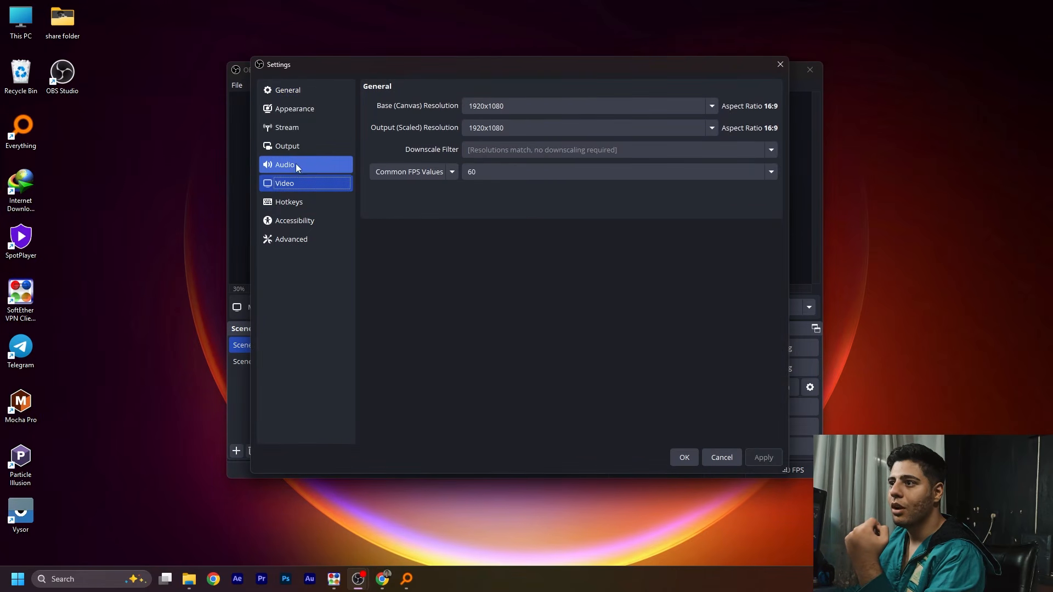
{"action": "left_click", "coordinate": [300, 145]}
{"action": "scroll", "coordinate": [418, 154], "scroll_direction": "down", "scroll_amount": 3}
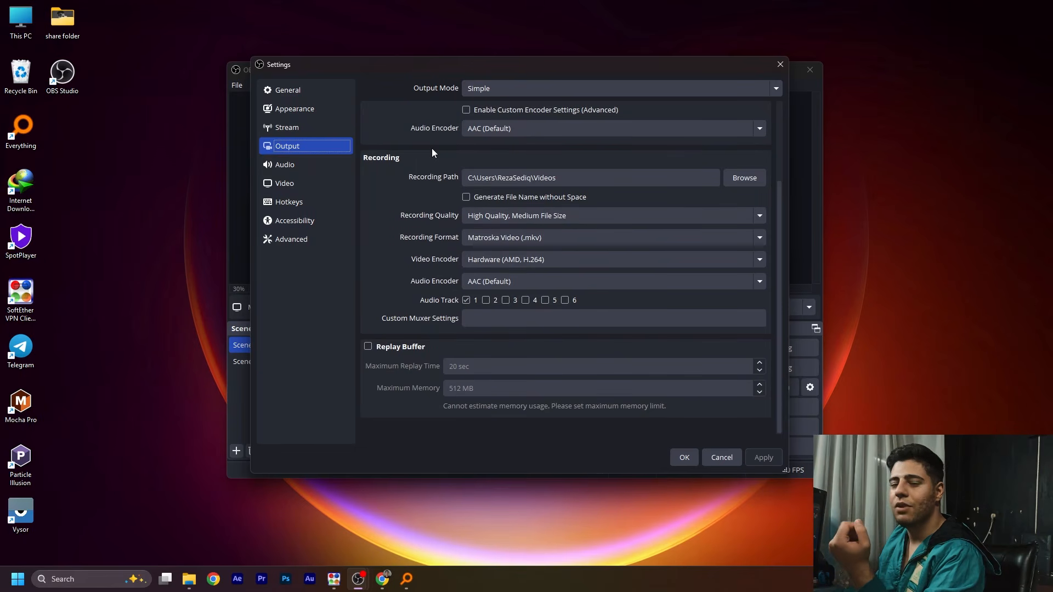
{"action": "left_click", "coordinate": [778, 64]}
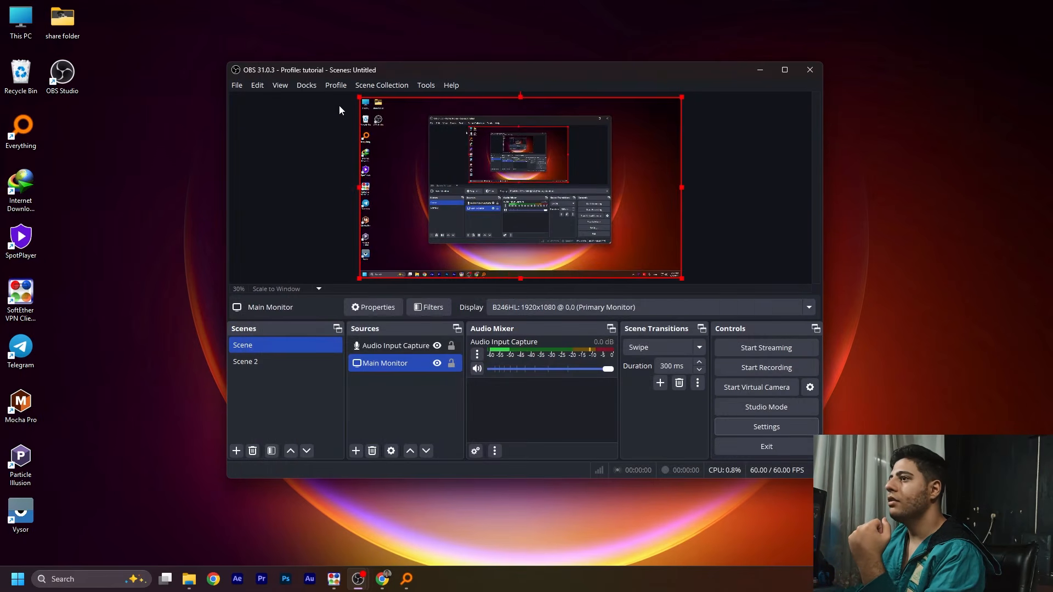
- Switch to the test scene collection, and return to the Untitled scene collection without adding a new one
{"action": "left_click", "coordinate": [366, 86]}
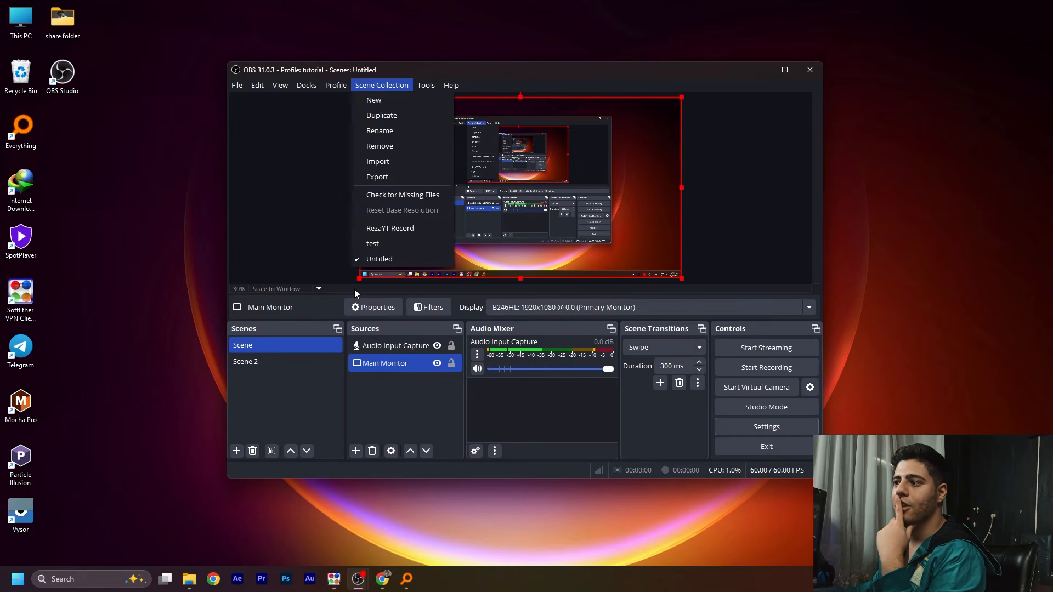
{"action": "left_click", "coordinate": [373, 244]}
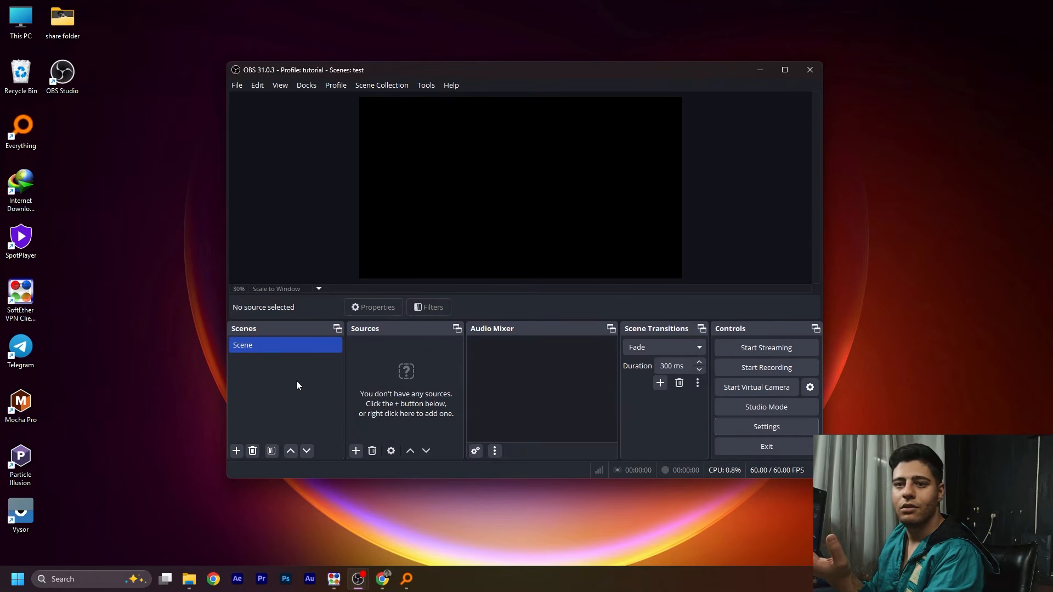
{"action": "left_click", "coordinate": [367, 86]}
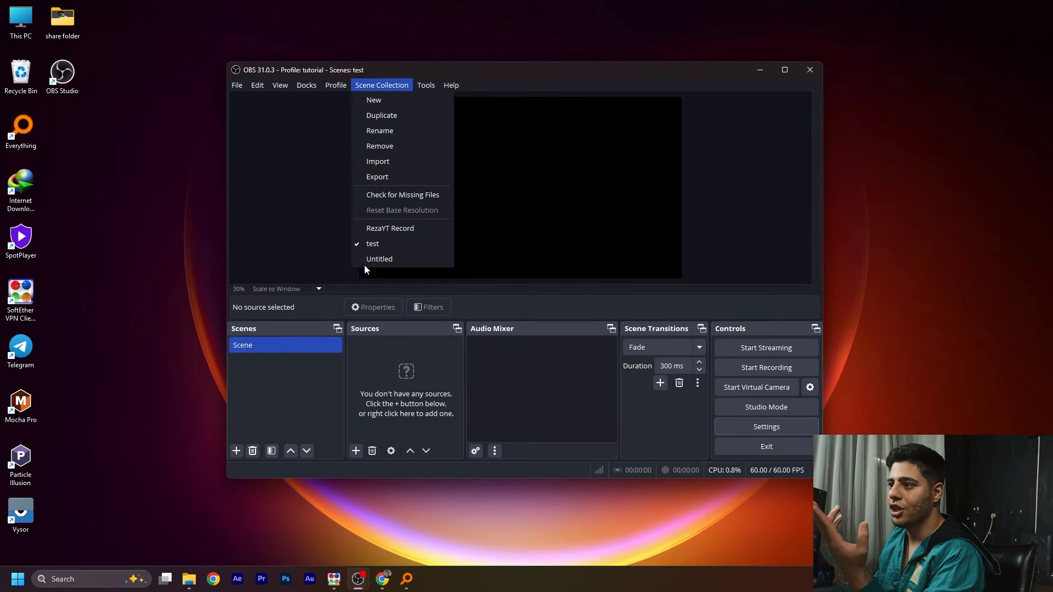
{"action": "left_click", "coordinate": [385, 100]}
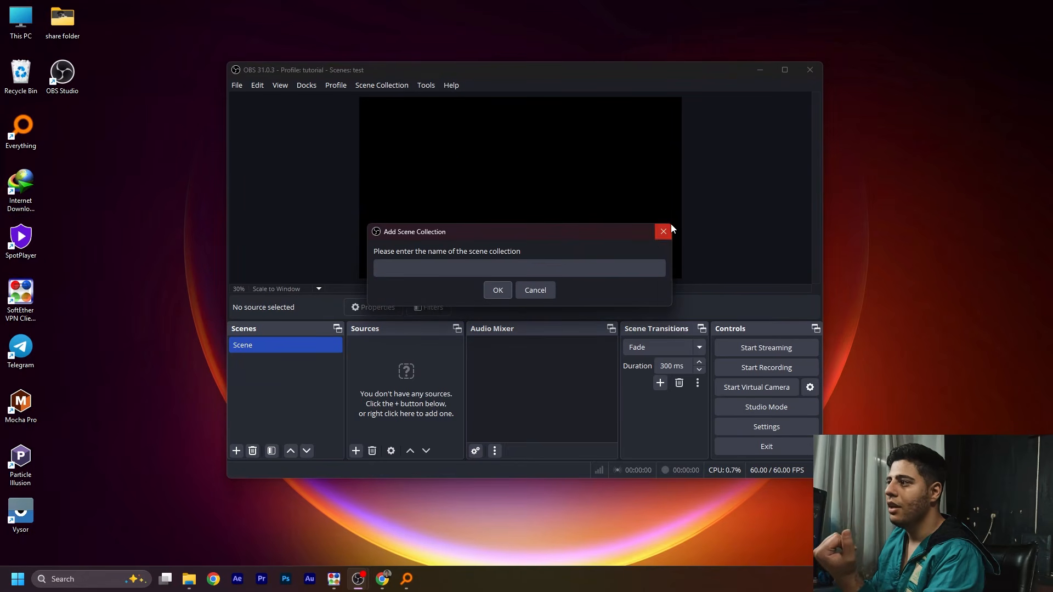
{"action": "left_click", "coordinate": [650, 232]}
{"action": "left_click", "coordinate": [382, 85]}
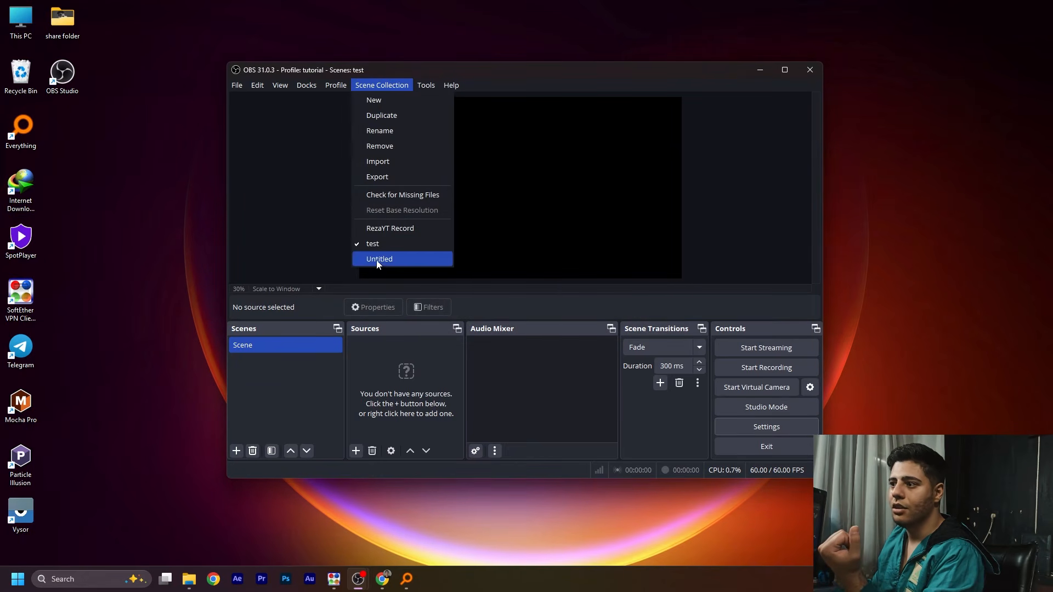
{"action": "left_click", "coordinate": [373, 261]}
{"action": "left_click", "coordinate": [337, 87]}
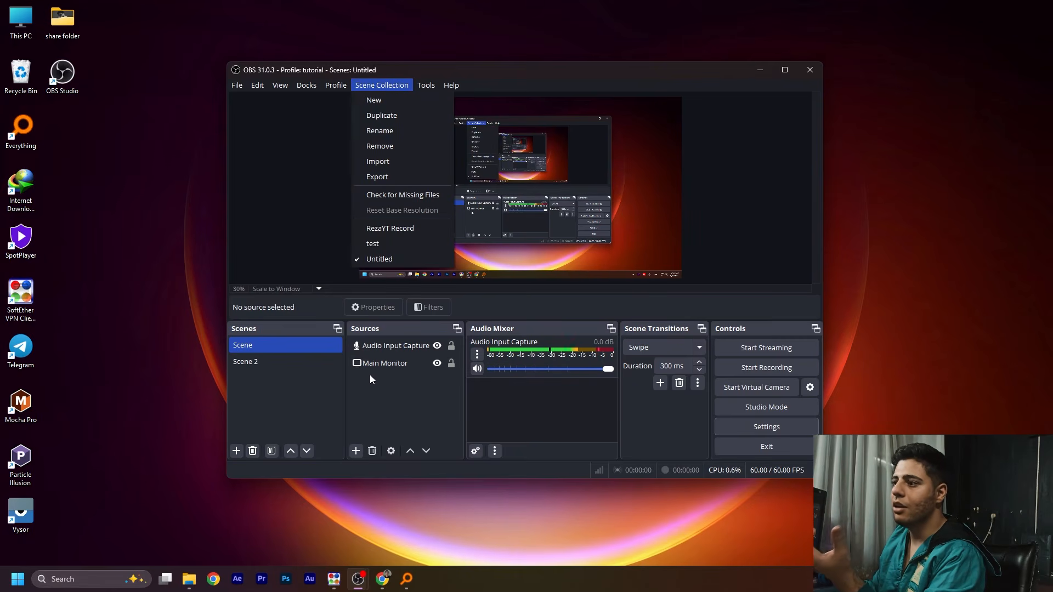
{"action": "left_click", "coordinate": [396, 390]}
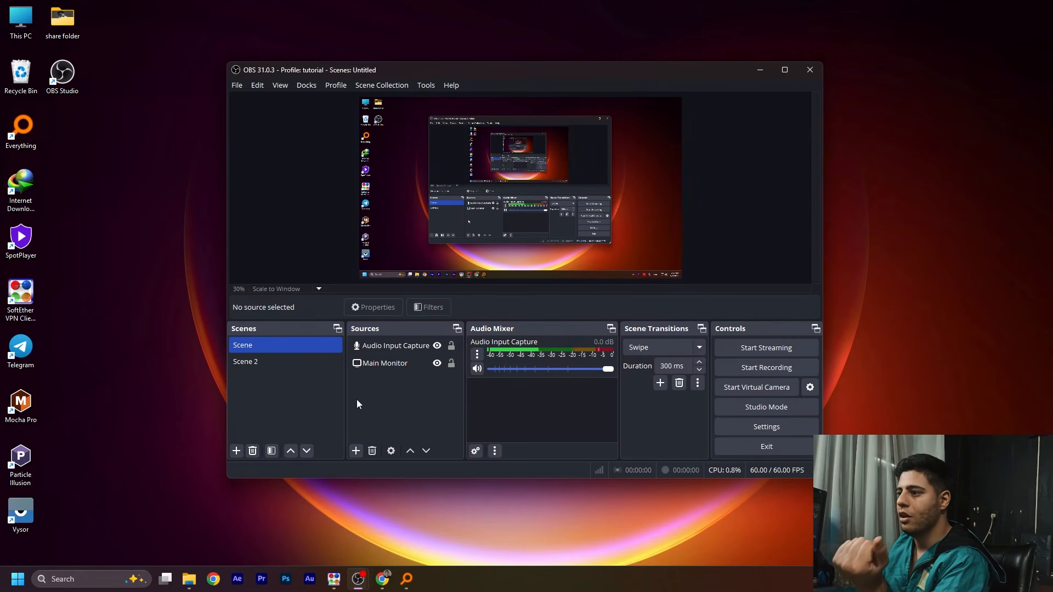
- Add a new Browser source named Browser to Scene, keeping the default URL and the 800 by 600 size
{"action": "left_click", "coordinate": [356, 452]}
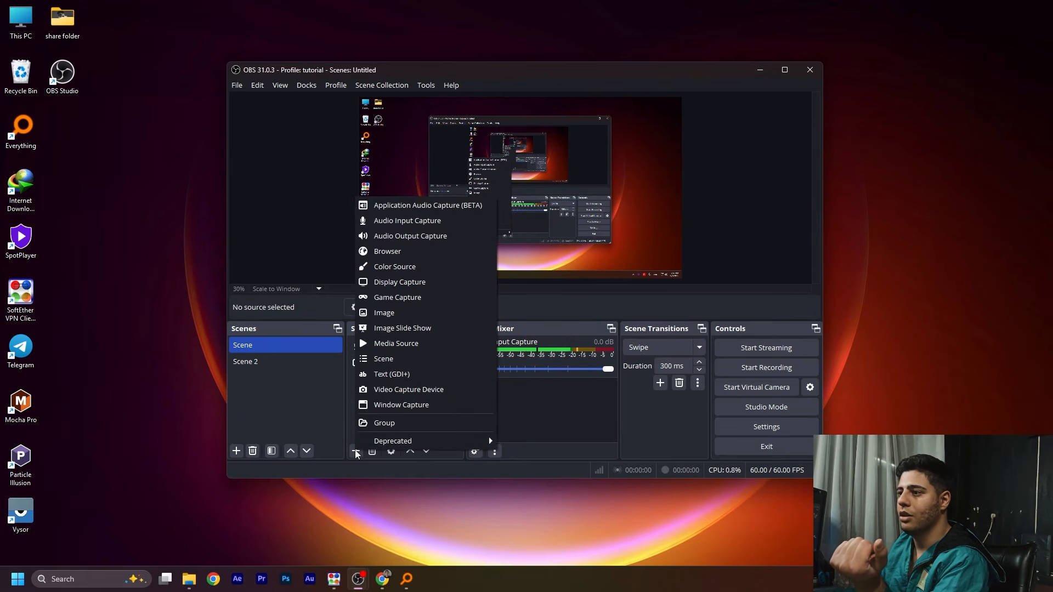
{"action": "left_click", "coordinate": [386, 251]}
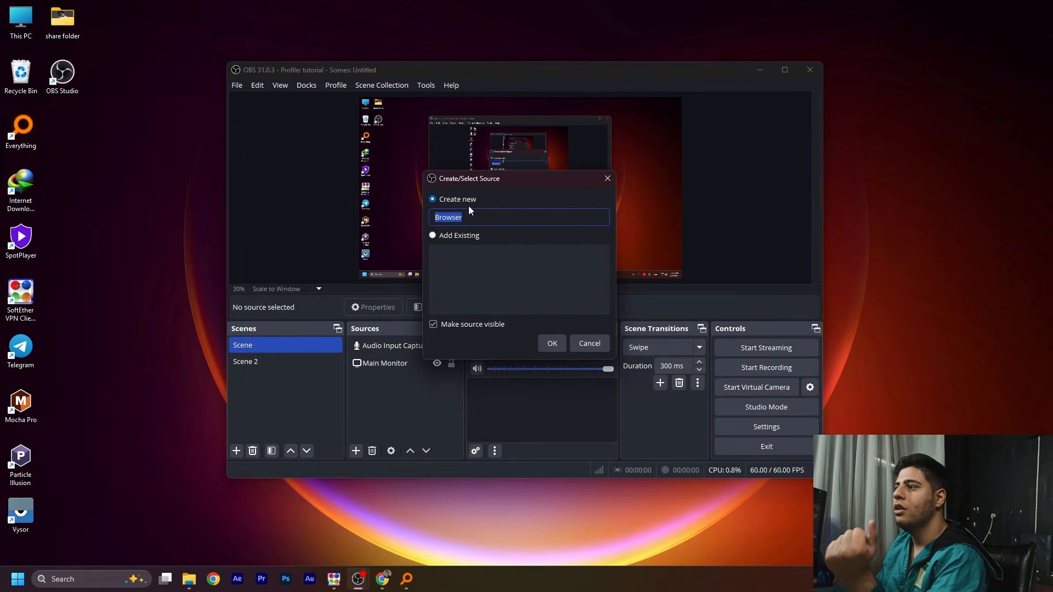
{"action": "left_click", "coordinate": [552, 343]}
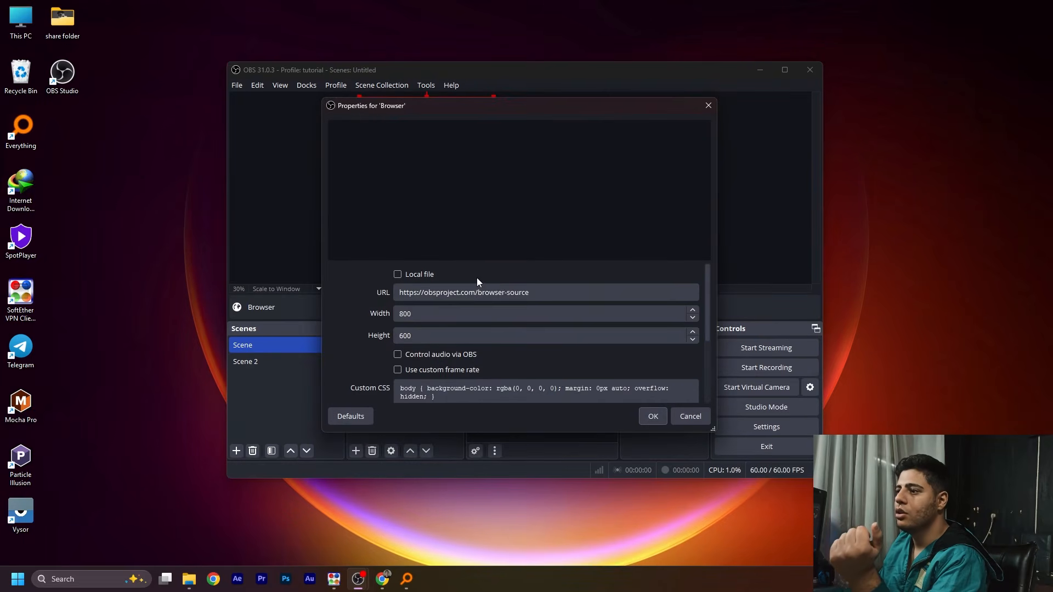
{"action": "left_click_drag", "start_coordinate": [616, 290], "coordinate": [385, 290]}
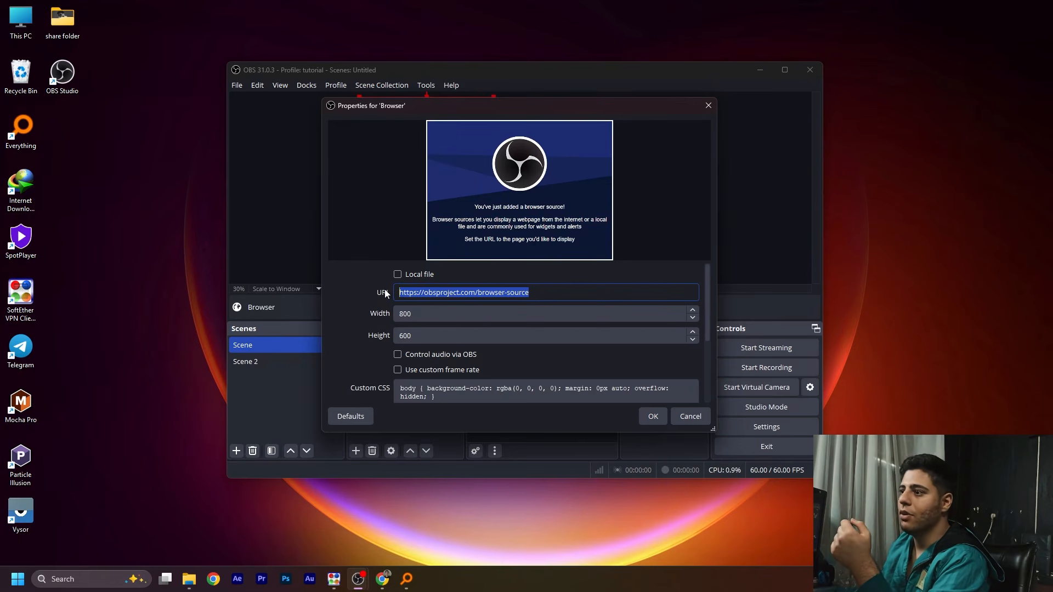
{"action": "left_click", "coordinate": [653, 418]}
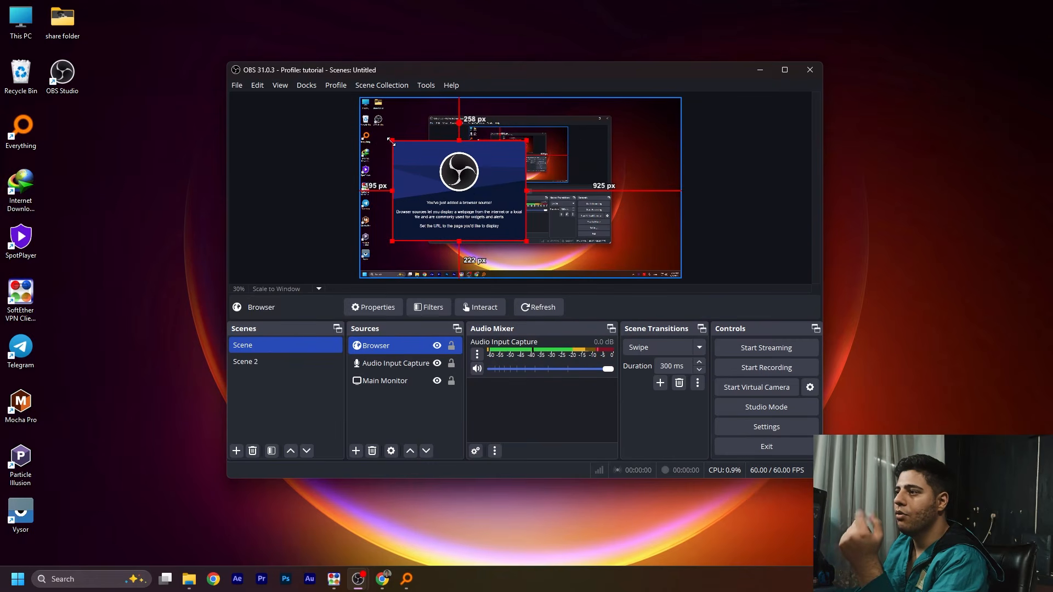
- Shrink the Browser source to about 322 by 242 px, about 70 px from the canvas's left edge and 86 px from its bottom
{"action": "left_click_drag", "start_coordinate": [392, 141], "coordinate": [412, 246]}
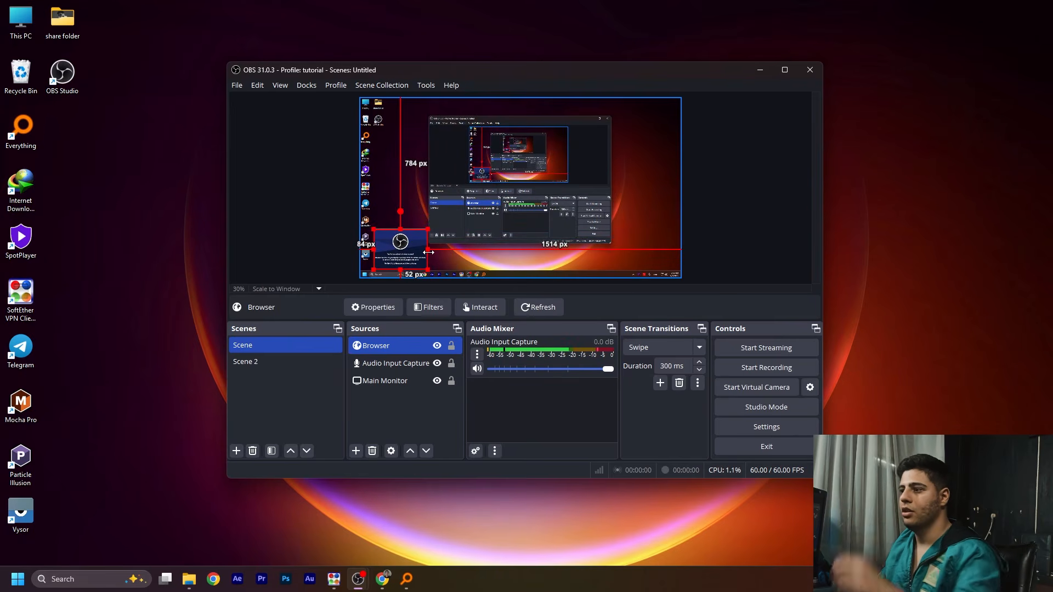
{"action": "left_click_drag", "start_coordinate": [405, 256], "coordinate": [400, 255]}
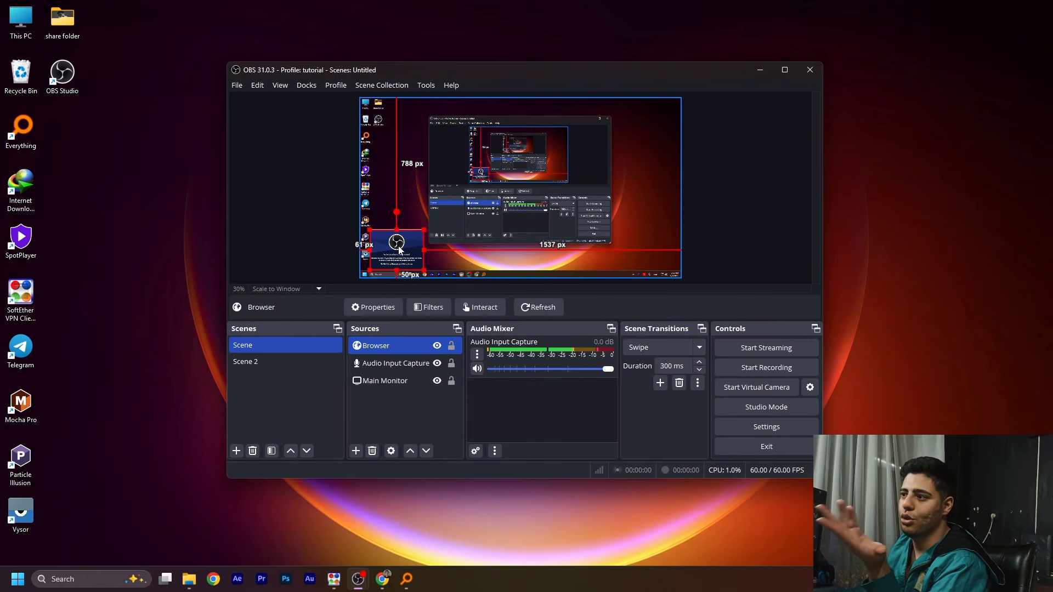
{"action": "left_click_drag", "start_coordinate": [399, 250], "coordinate": [398, 242]}
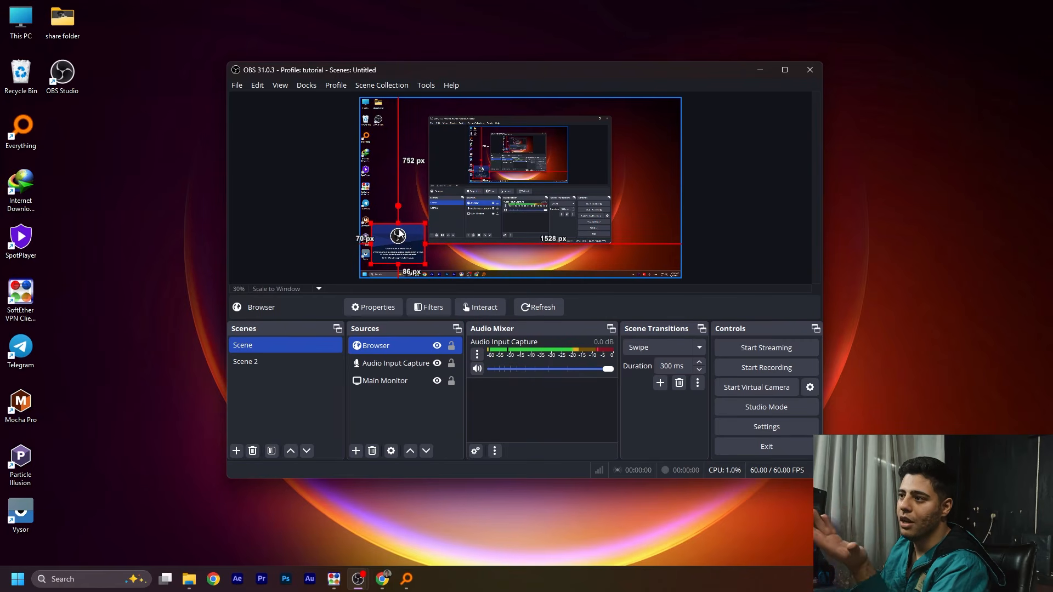